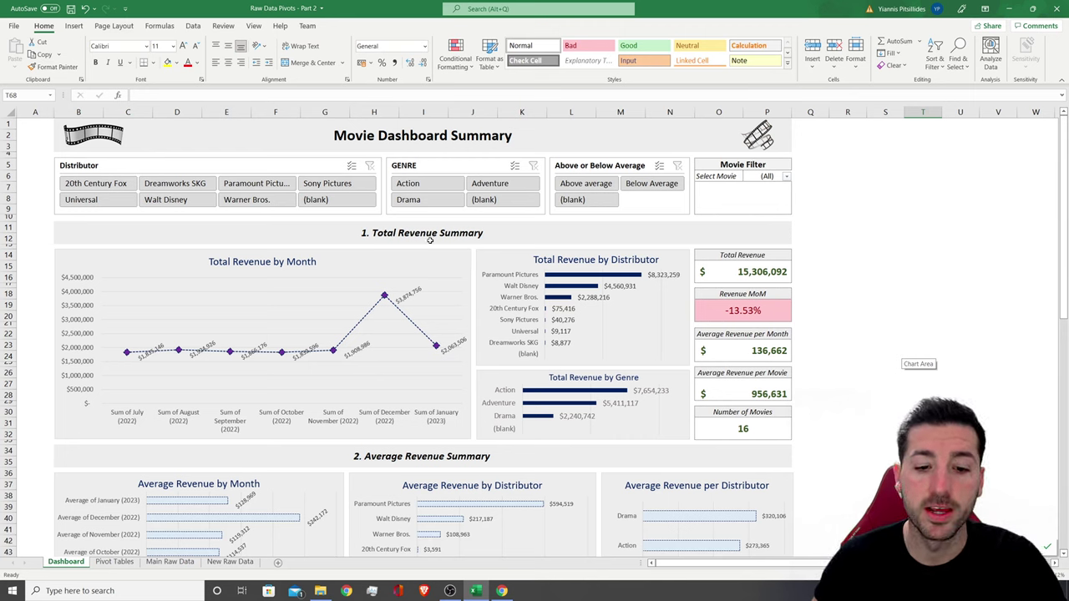
Review the Main Raw Data sheet and the Dashboard's total revenue, average revenue and movie summary sections
click(169, 562)
drag(87, 122, 826, 272)
click(66, 562)
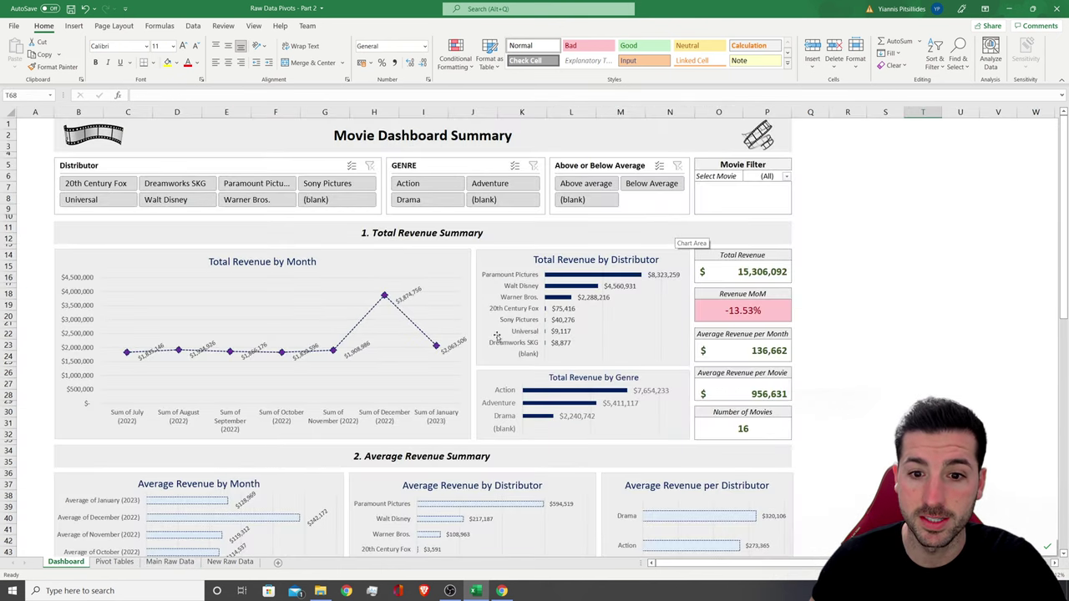
scroll(470, 351, down, 11)
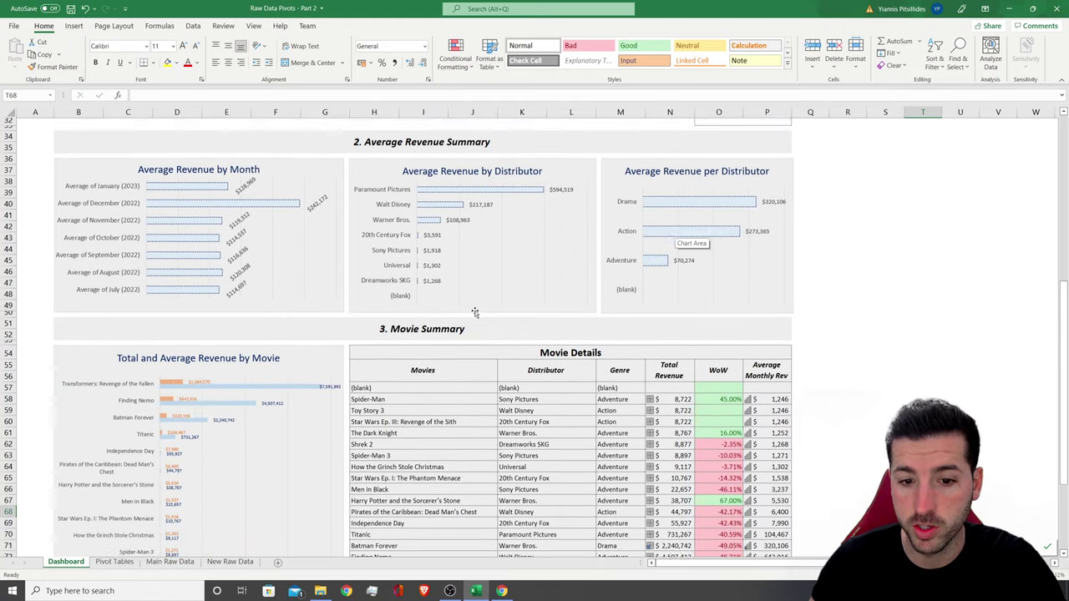
scroll(448, 329, down, 3)
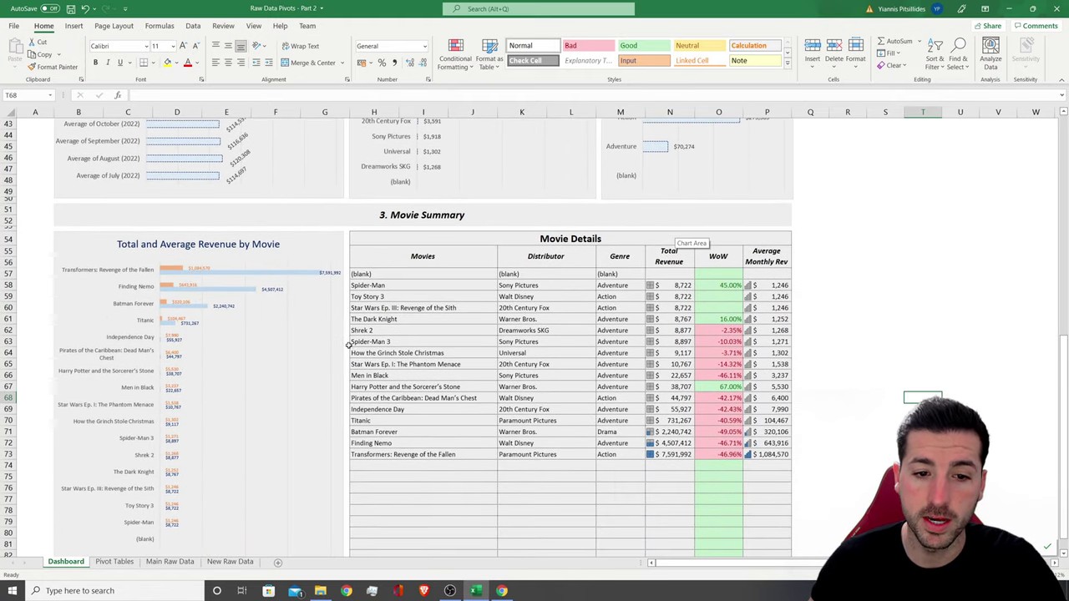
scroll(349, 345, up, 14)
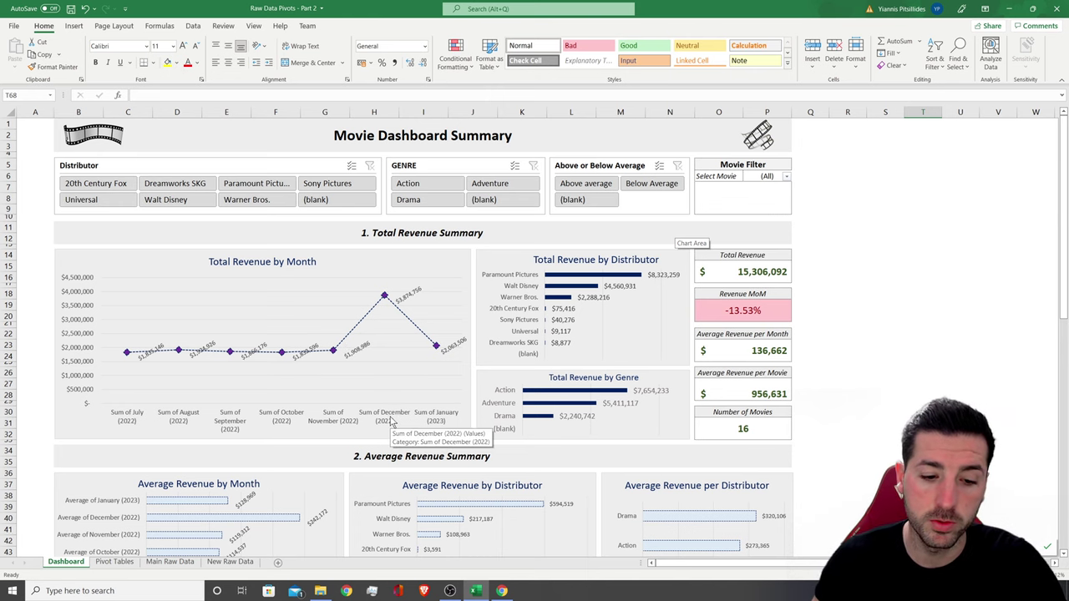
Look over the New Raw Data sheet and go through the finished dashboard's charts once more
click(230, 561)
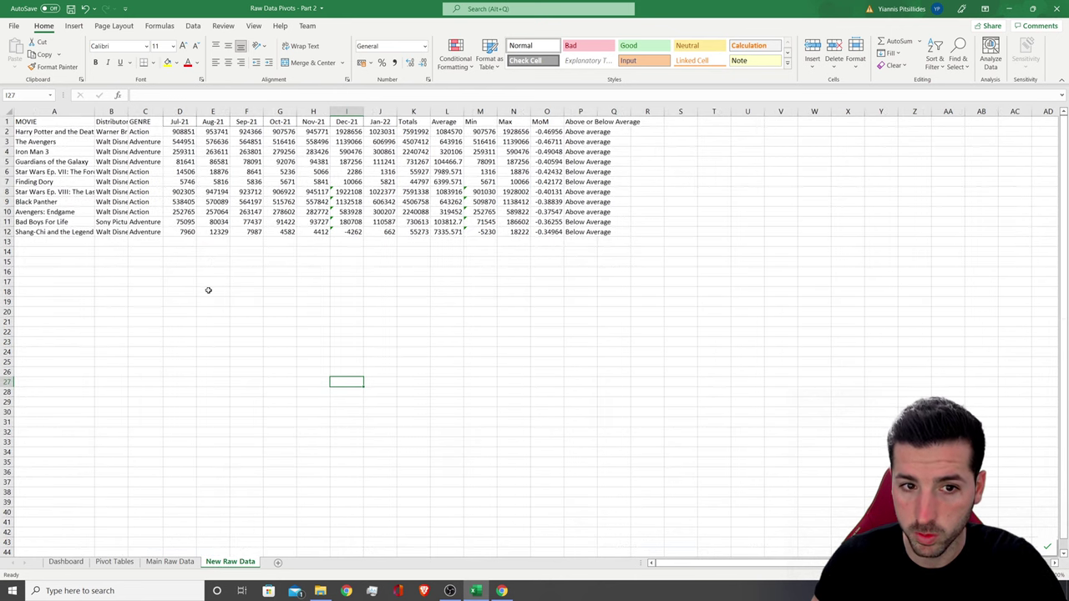
click(66, 561)
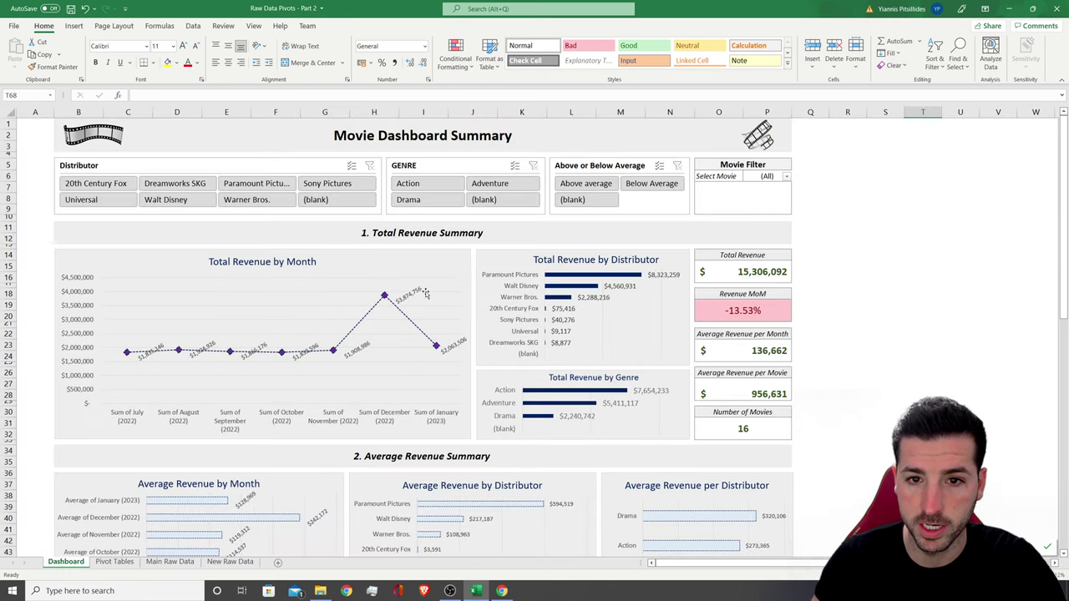
scroll(472, 345, down, 1)
scroll(473, 345, down, 4)
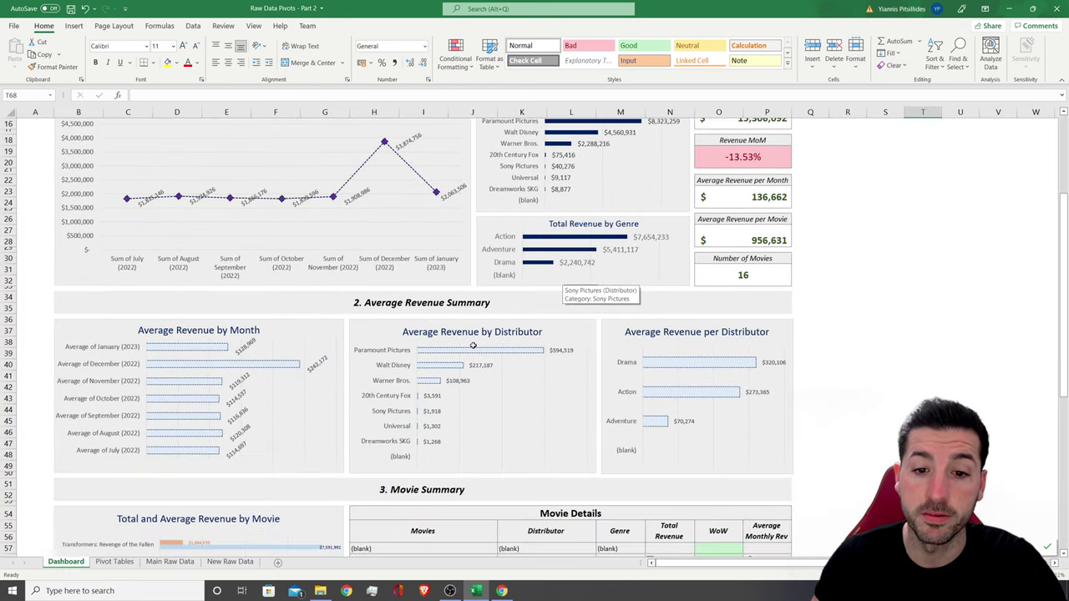
scroll(355, 320, down, 6)
scroll(349, 333, up, 9)
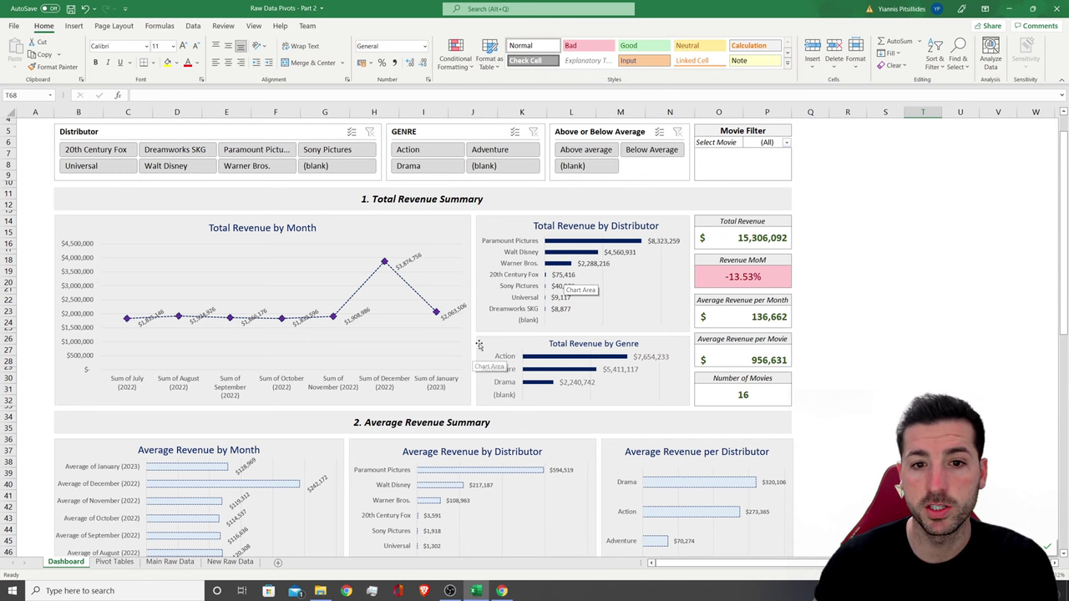
scroll(476, 291, up, 2)
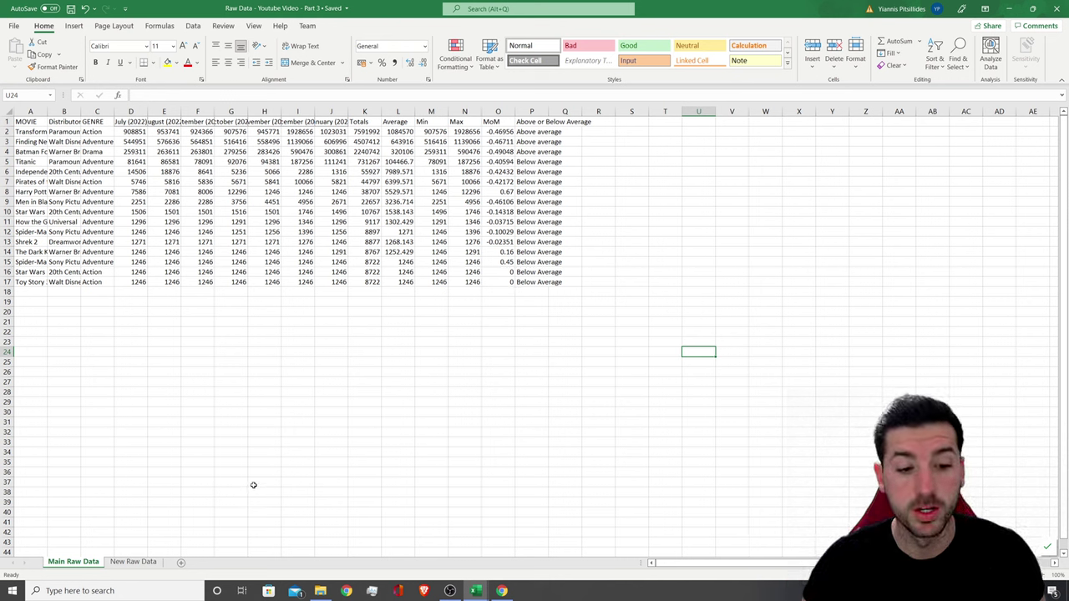
Add a new worksheet named Dashboard and hide the New Raw Data sheet
click(181, 562)
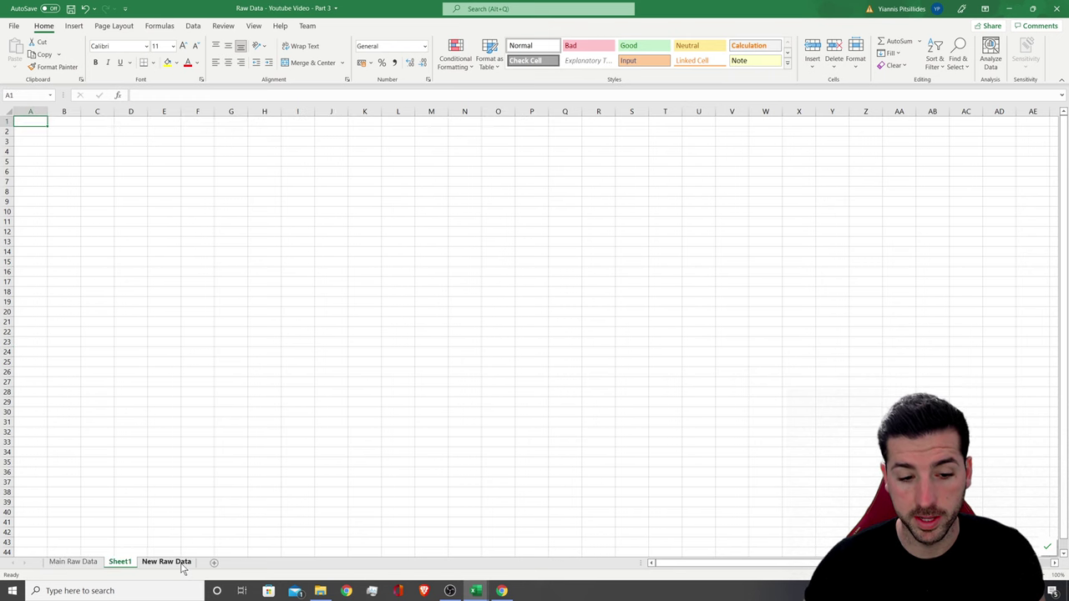
double_click(119, 562)
text(Dashboard)
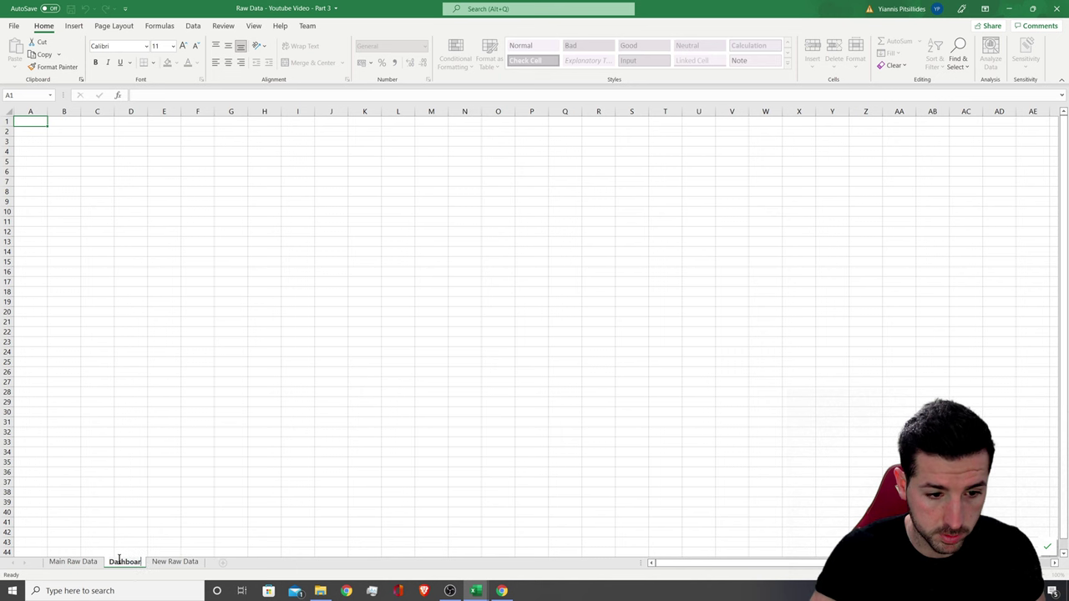
key(Return)
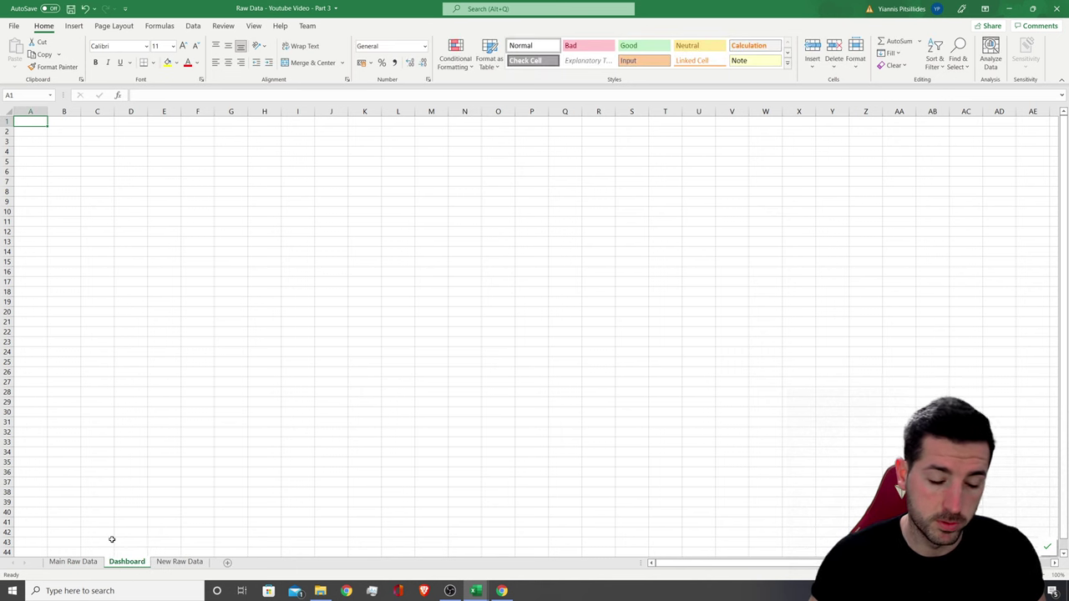
right_click(191, 566)
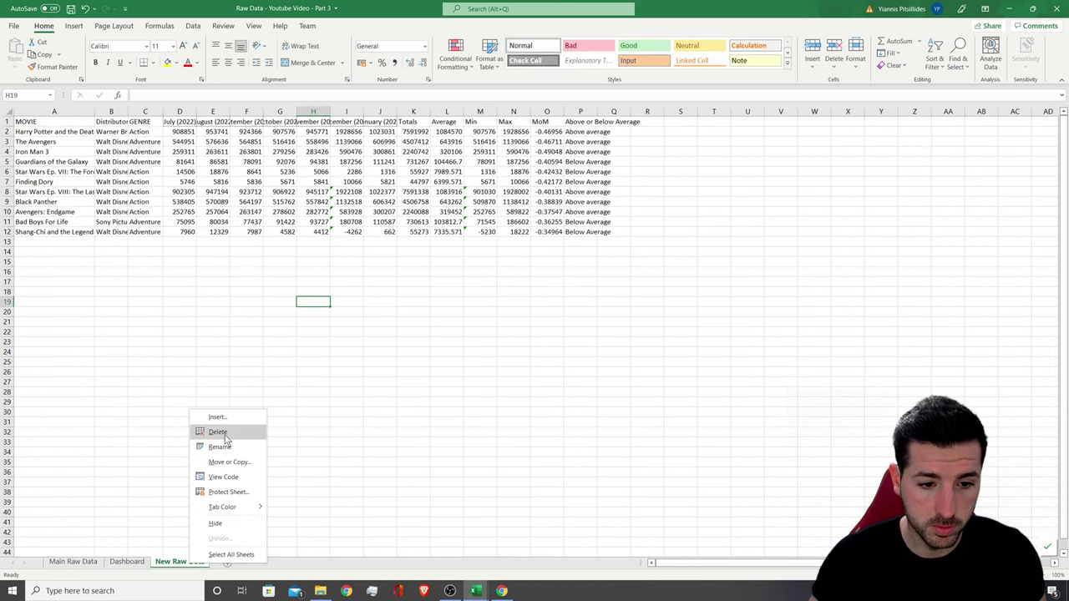
click(215, 523)
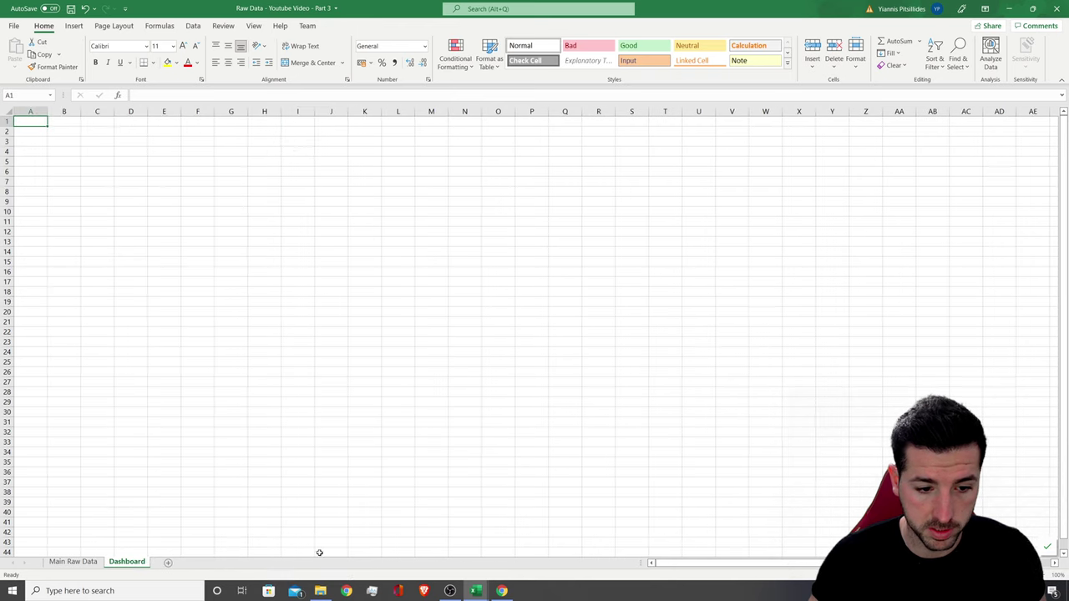
Place the Dashboard sheet before Main Raw Data and turn off the Dashboard sheet's gridlines
click(74, 561)
drag(73, 561, 152, 561)
click(66, 561)
click(249, 260)
click(254, 26)
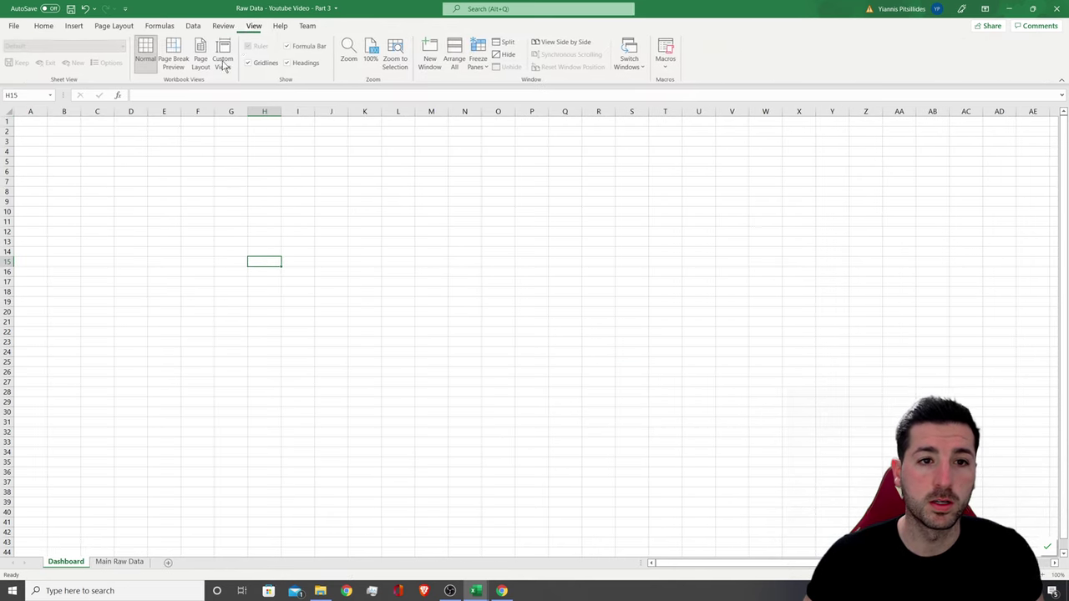
click(250, 62)
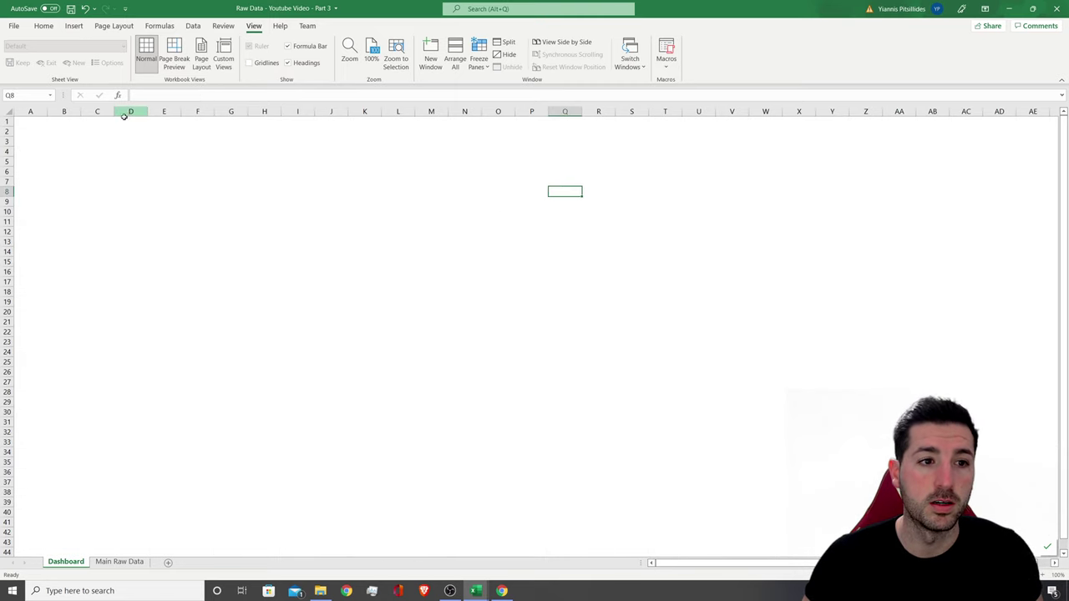
Fill cells B1:P3 with light gray and merge and center them as a title banner
drag(70, 122, 532, 144)
click(43, 26)
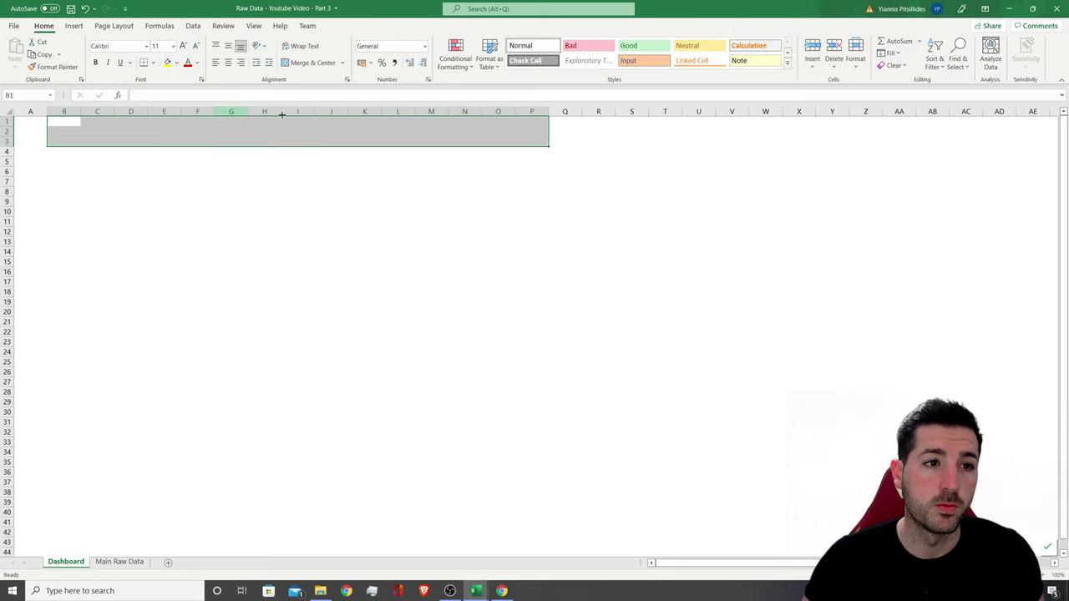
click(176, 63)
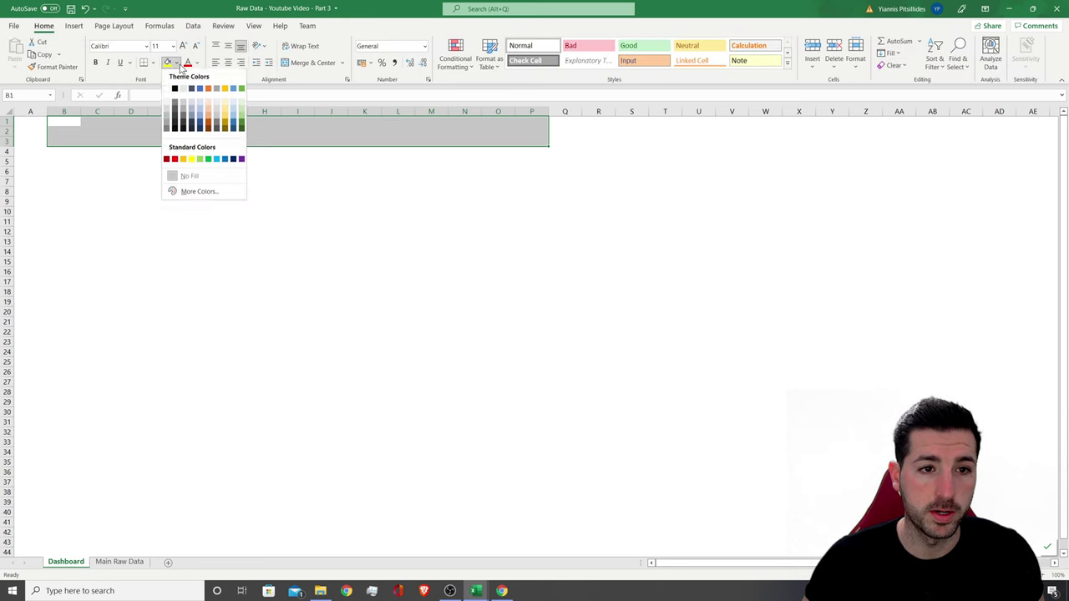
click(215, 106)
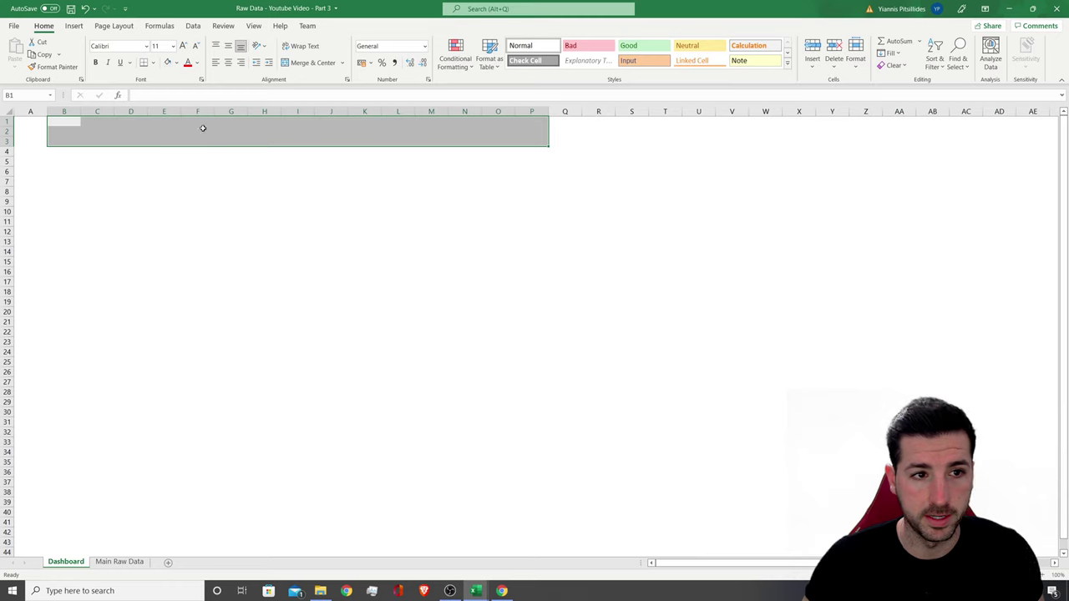
click(309, 64)
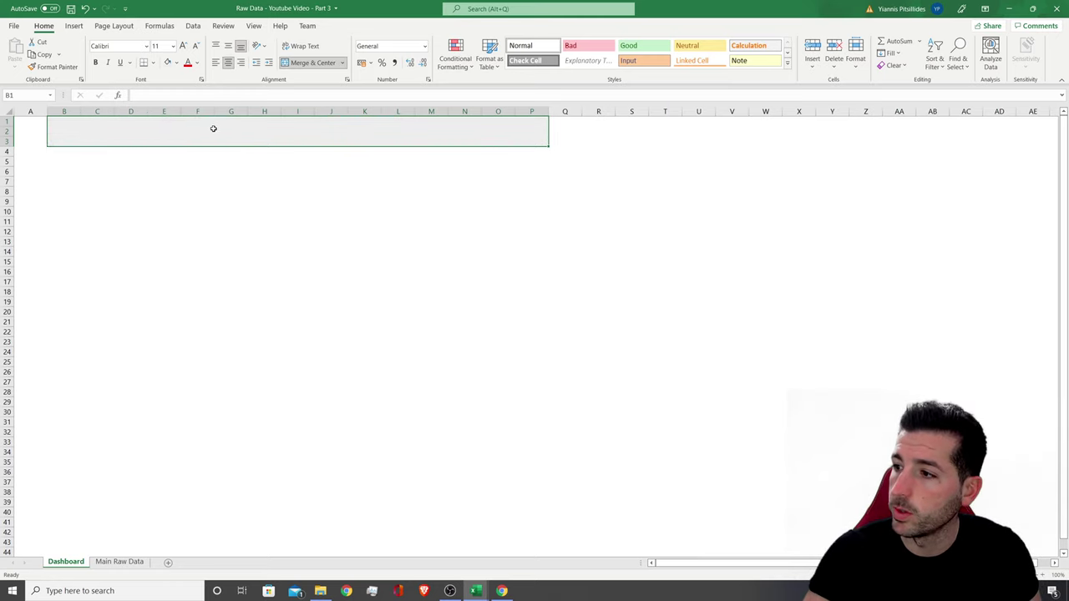
Enter the title "Movie Dashboard Summary" in the merged banner and align it vertically to the middle
text(Movie Dashboard S)
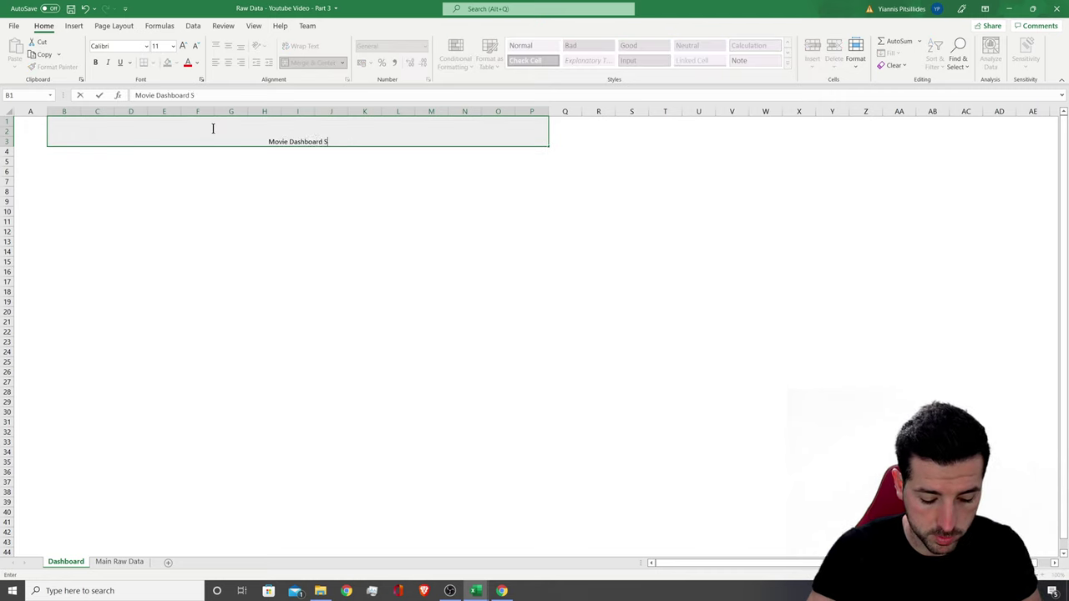
text(ummary)
key(Return)
click(213, 128)
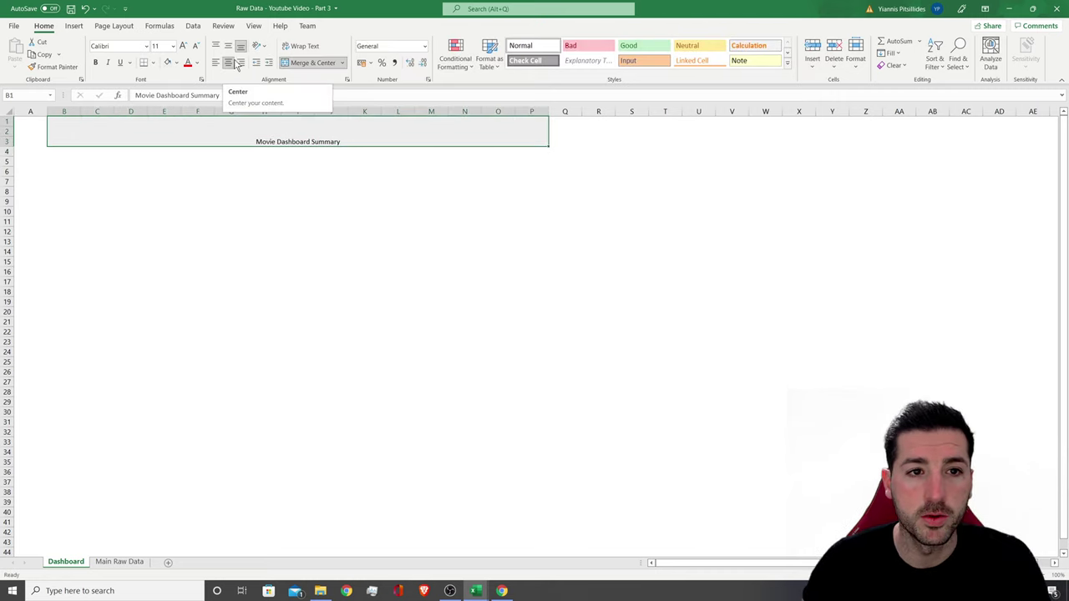
click(240, 47)
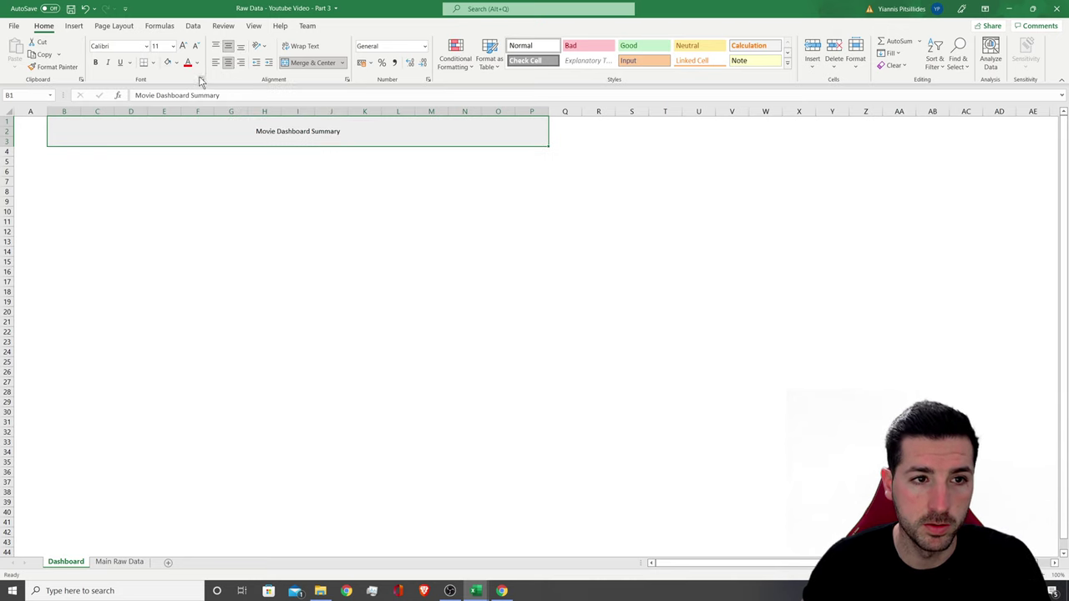
Make the banner title bold and increase its font size by three steps
click(95, 62)
click(183, 46)
click(183, 46)
click(183, 46)
click(358, 219)
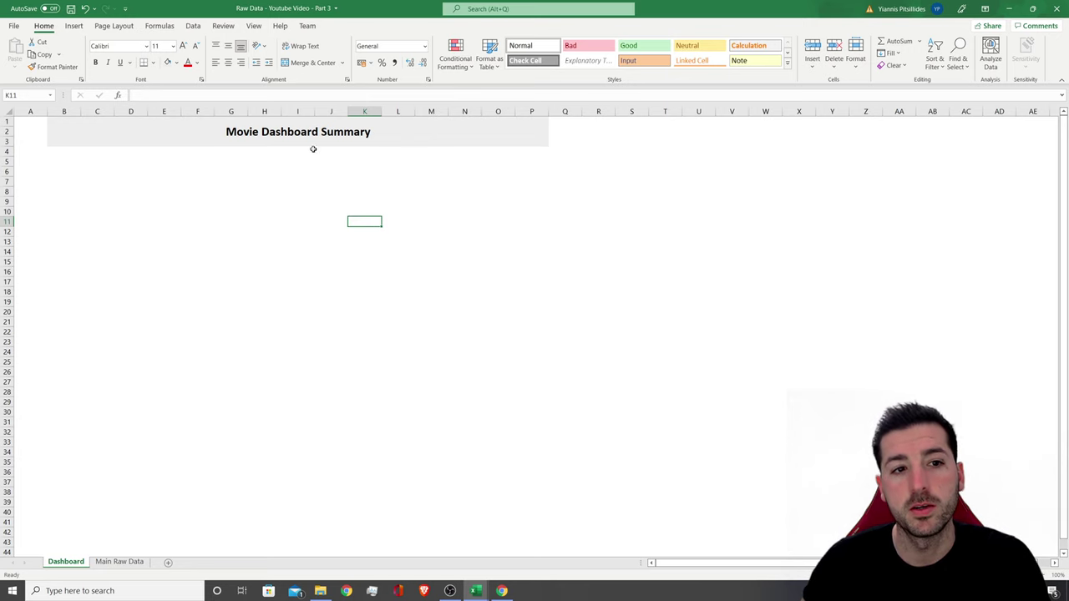
Widen columns B through P equally so the title banner spans more of the sheet
drag(64, 117, 690, 113)
click(304, 219)
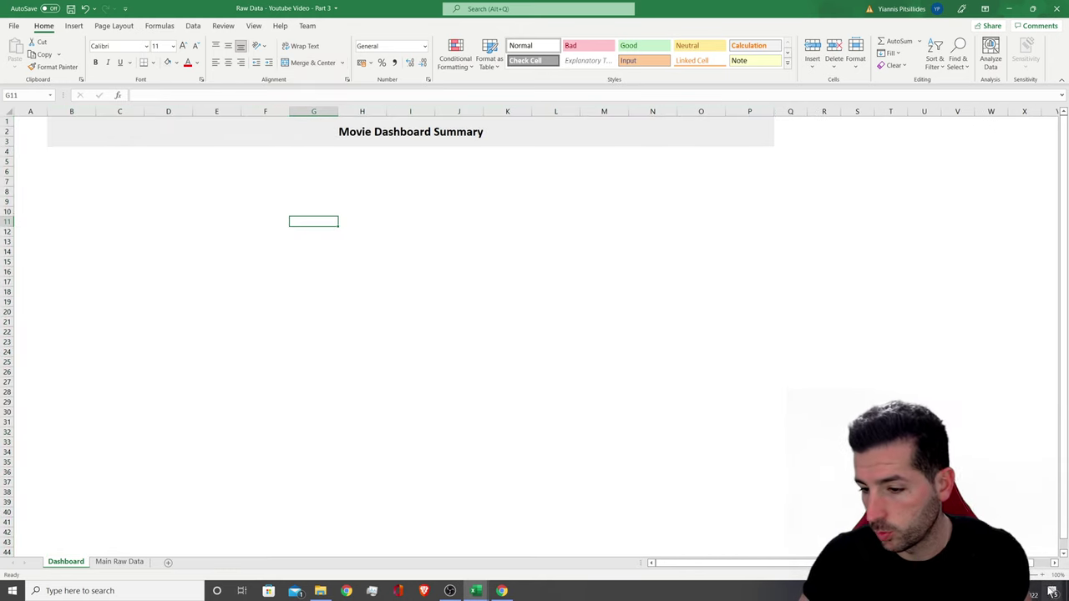
click(1049, 578)
click(1049, 578)
click(1049, 578)
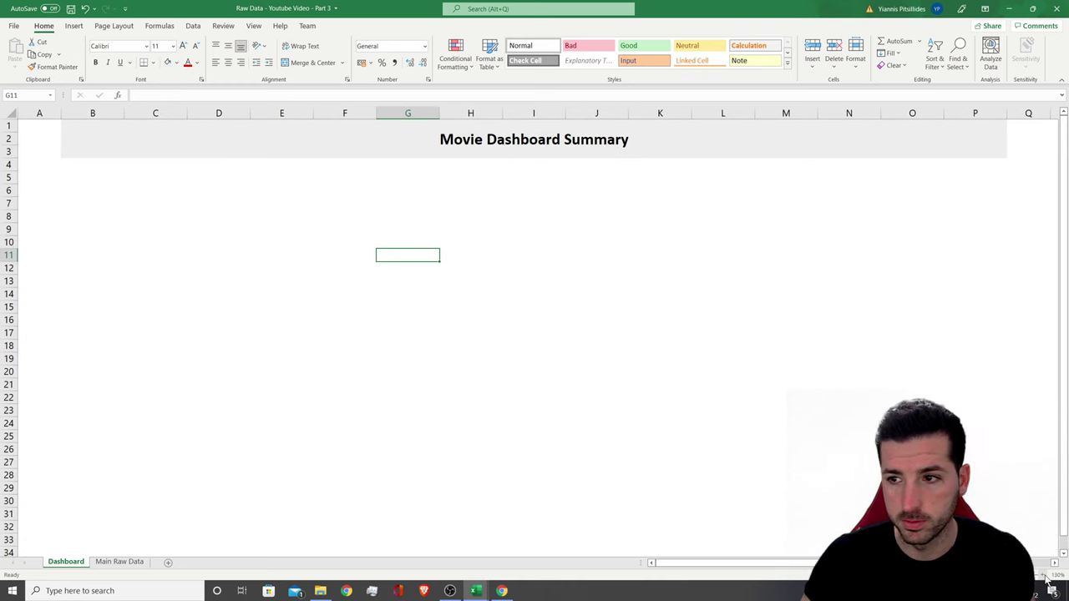
key(Right)
key(Up)
key(Up)
key(Up)
key(Up)
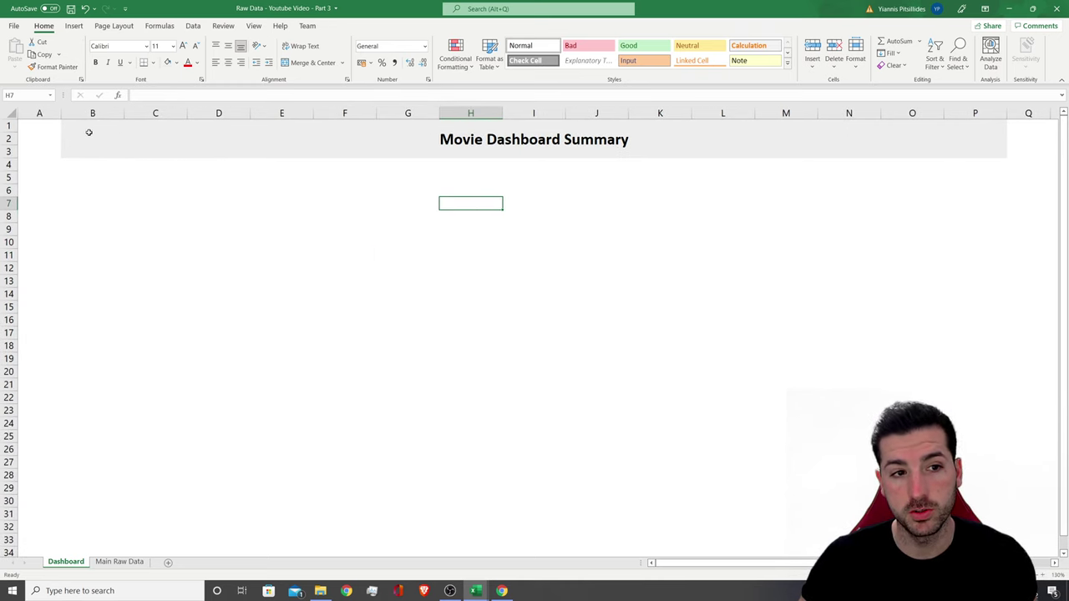
click(409, 254)
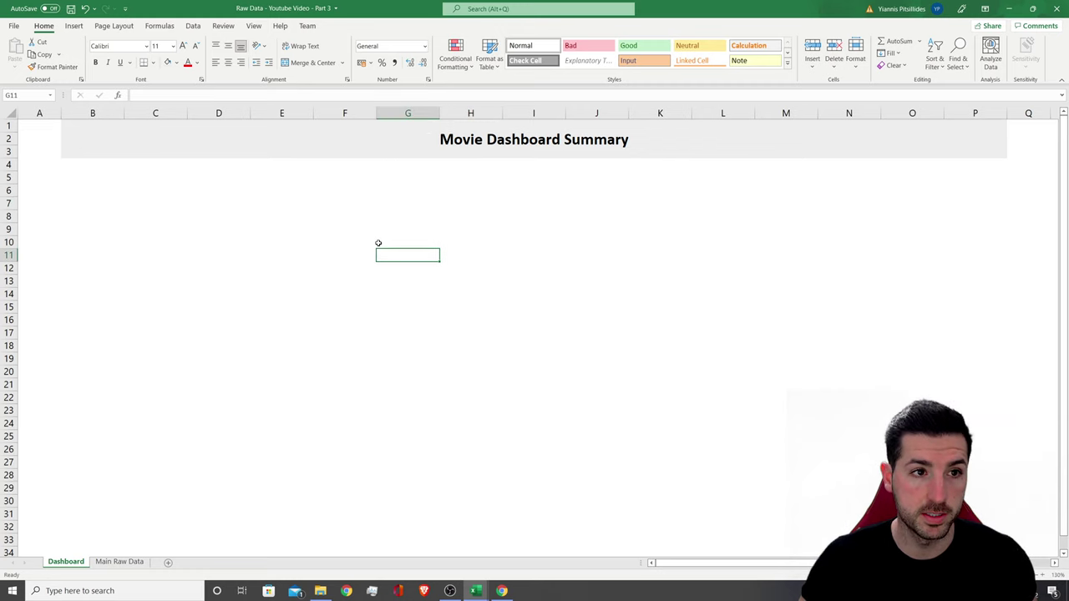
Open the Insert Picture file dialog for adding images stored on this device
click(70, 27)
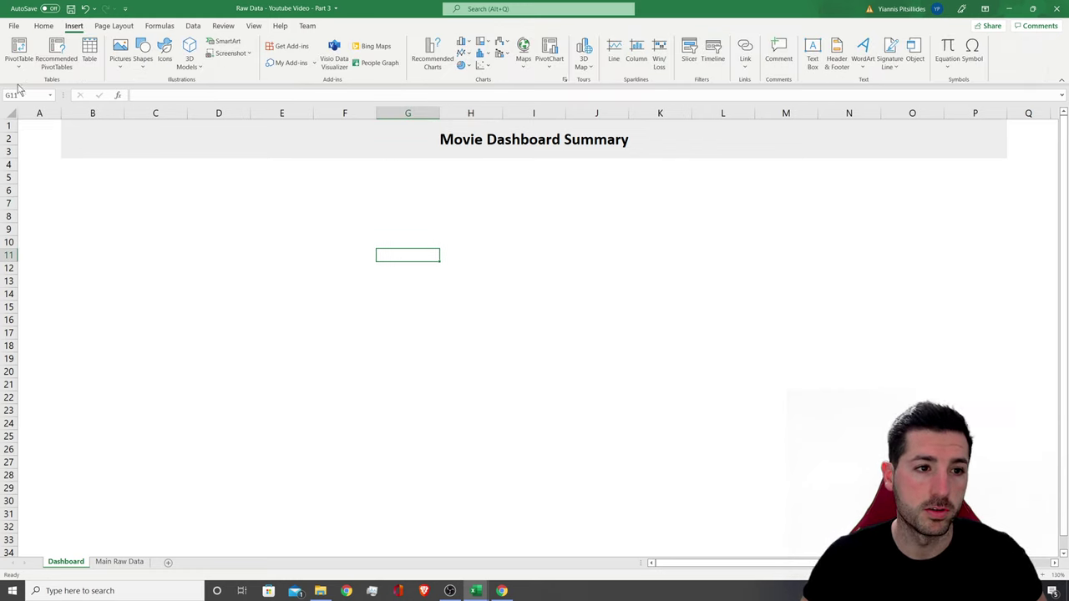
click(17, 65)
click(130, 53)
click(137, 97)
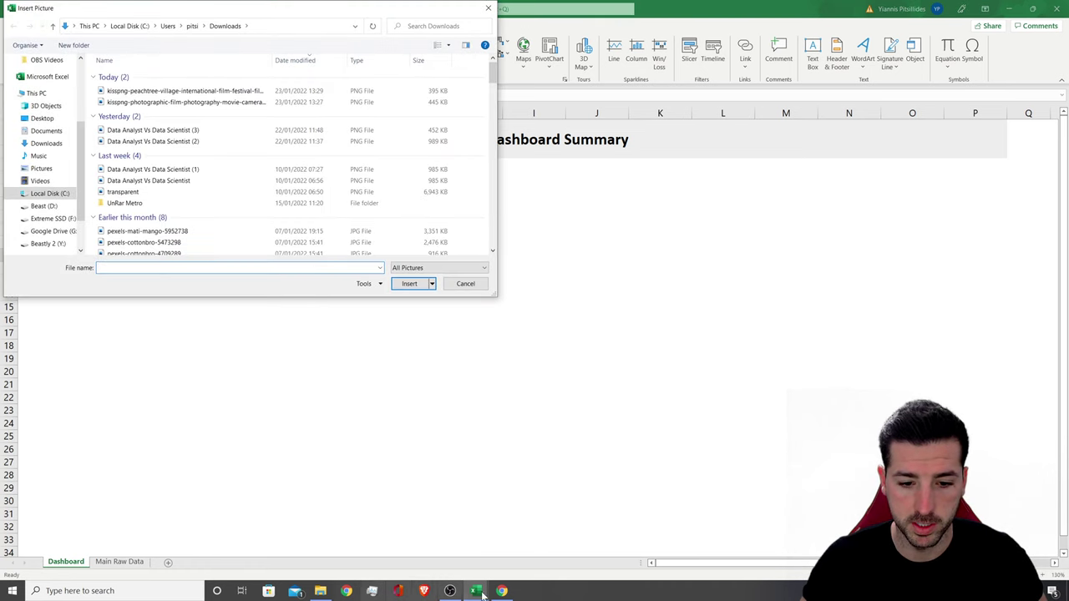
Switch to Chrome and view the CleanPNG download page for the film strip image
click(502, 591)
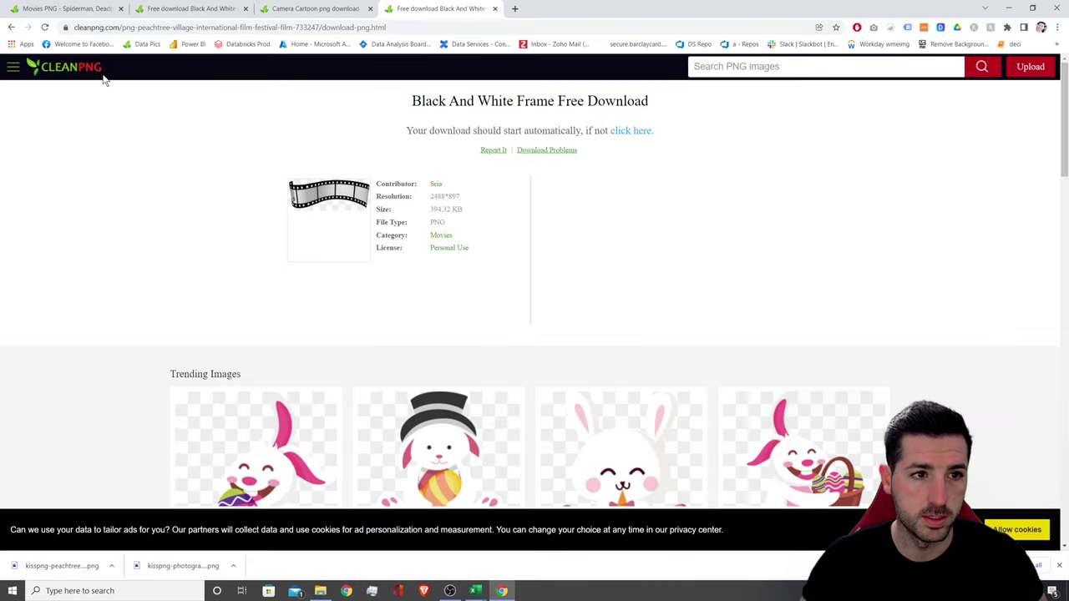
click(122, 27)
click(121, 28)
click(75, 69)
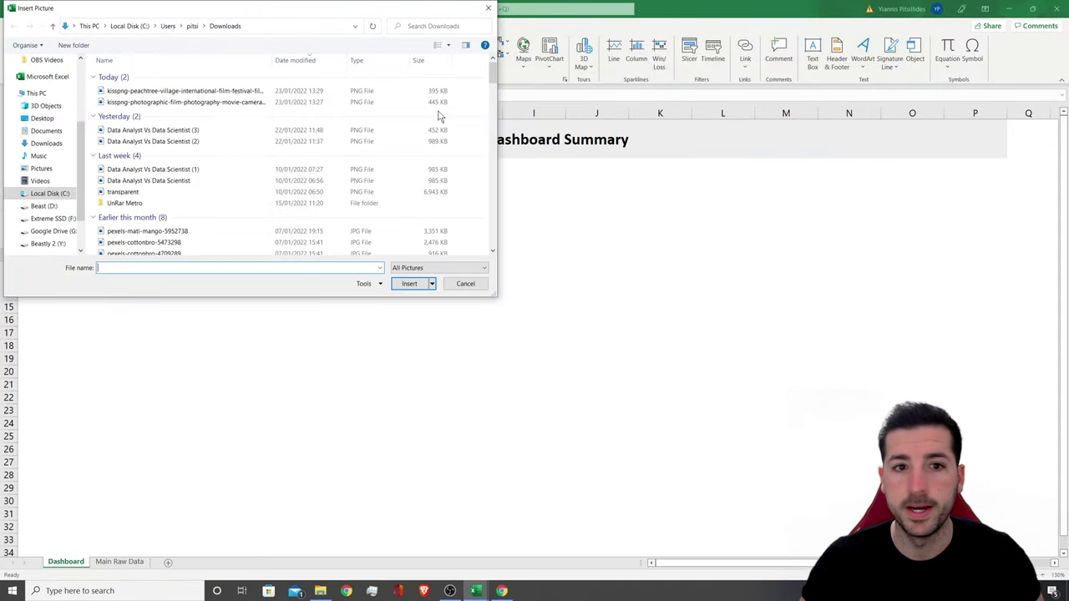
Back in Excel, insert the two kisspng film images from the Downloads folder into the Dashboard sheet
click(184, 91)
click(210, 101)
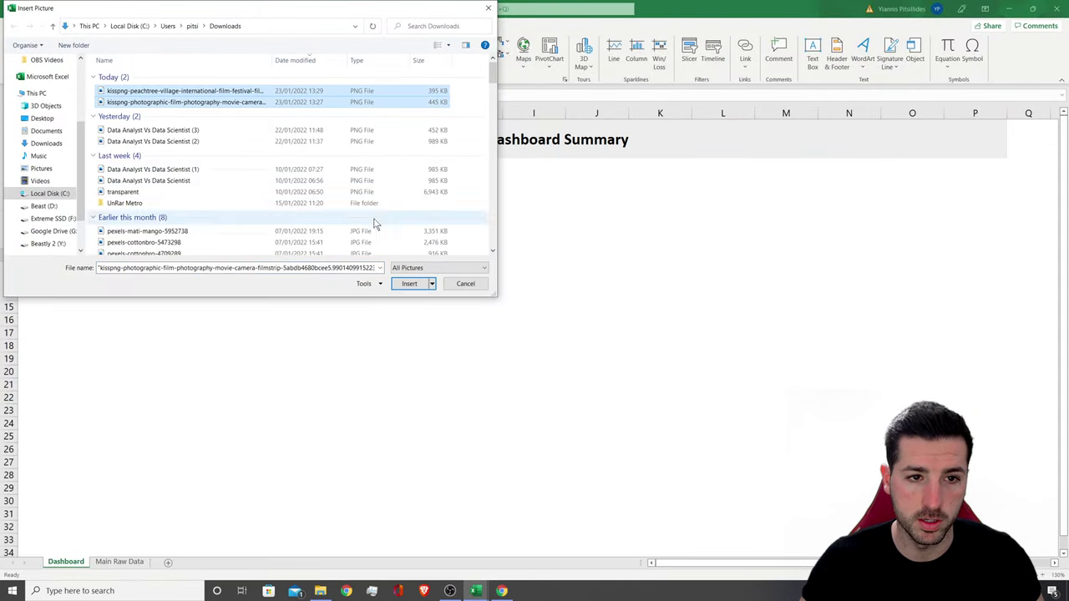
click(409, 284)
Shrink the inserted images and place the wavy film strip in the title banner over column B
drag(588, 357, 394, 282)
click(975, 381)
drag(704, 417, 975, 334)
click(314, 238)
drag(180, 177, 519, 296)
drag(743, 263, 388, 263)
drag(315, 271, 846, 345)
drag(591, 325, 194, 225)
drag(227, 264, 171, 191)
drag(287, 203, 122, 135)
Scale down the remaining film image and place it in the title banner over column P
drag(1018, 261, 622, 184)
drag(248, 120, 551, 410)
drag(781, 412, 973, 139)
click(723, 230)
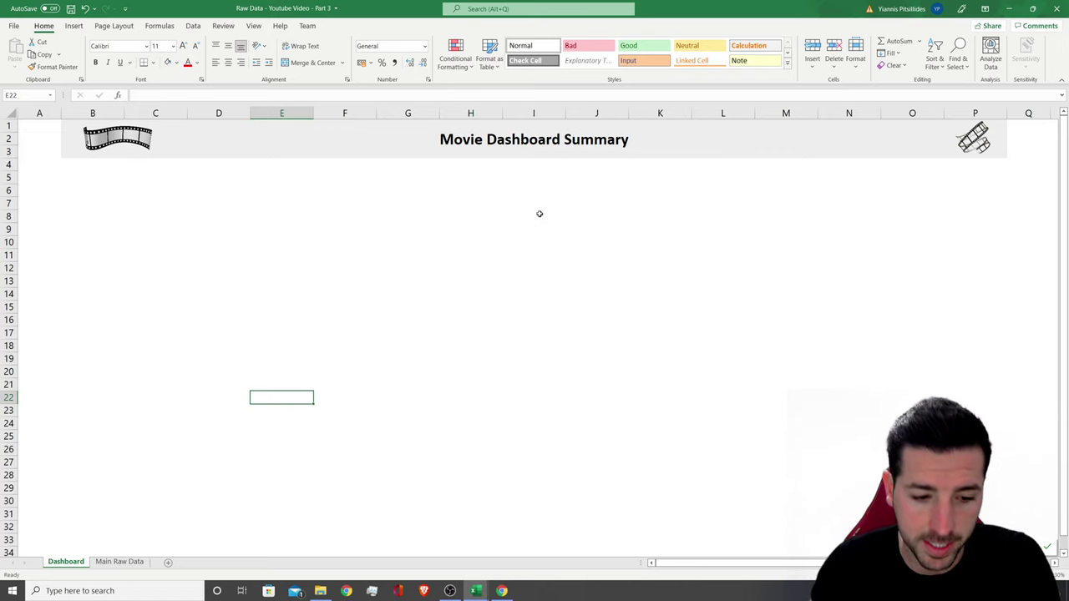
Create a PivotTable on a new worksheet from columns A to P of the Main Raw Data sheet
click(135, 564)
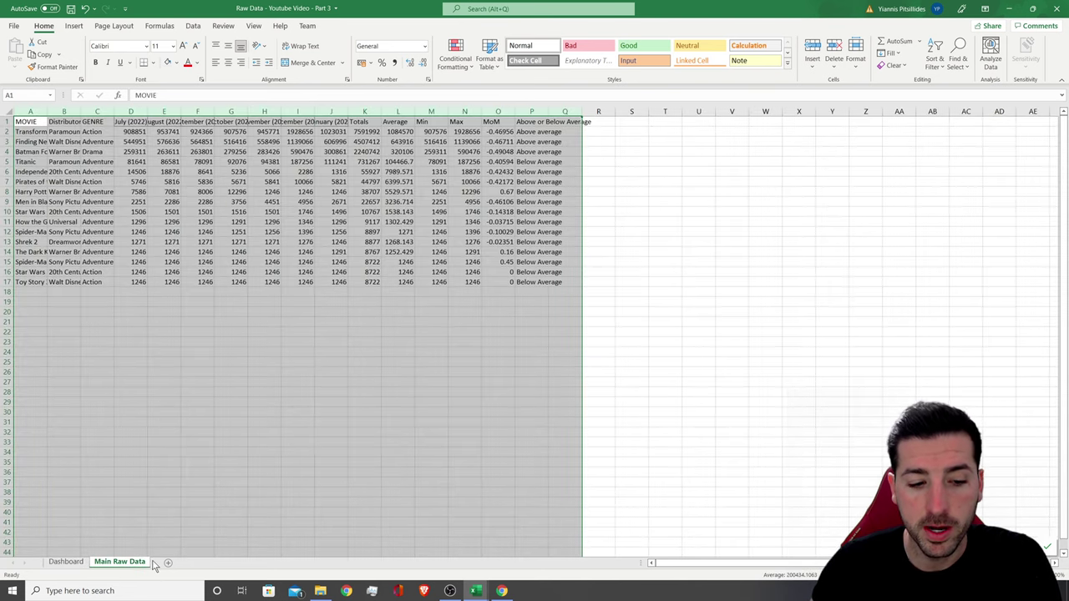
click(171, 413)
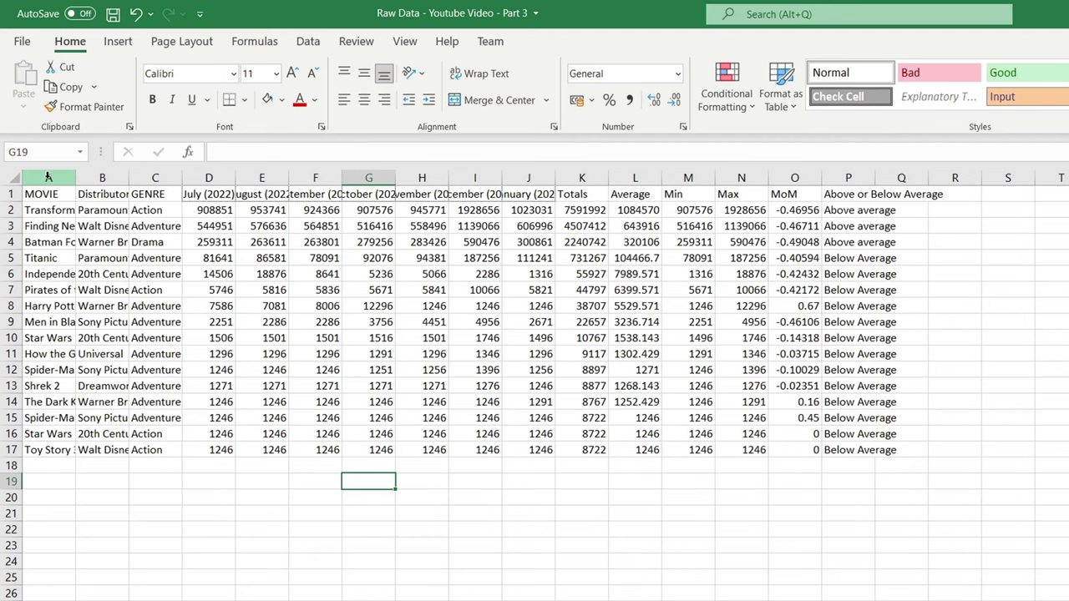
drag(48, 177, 848, 194)
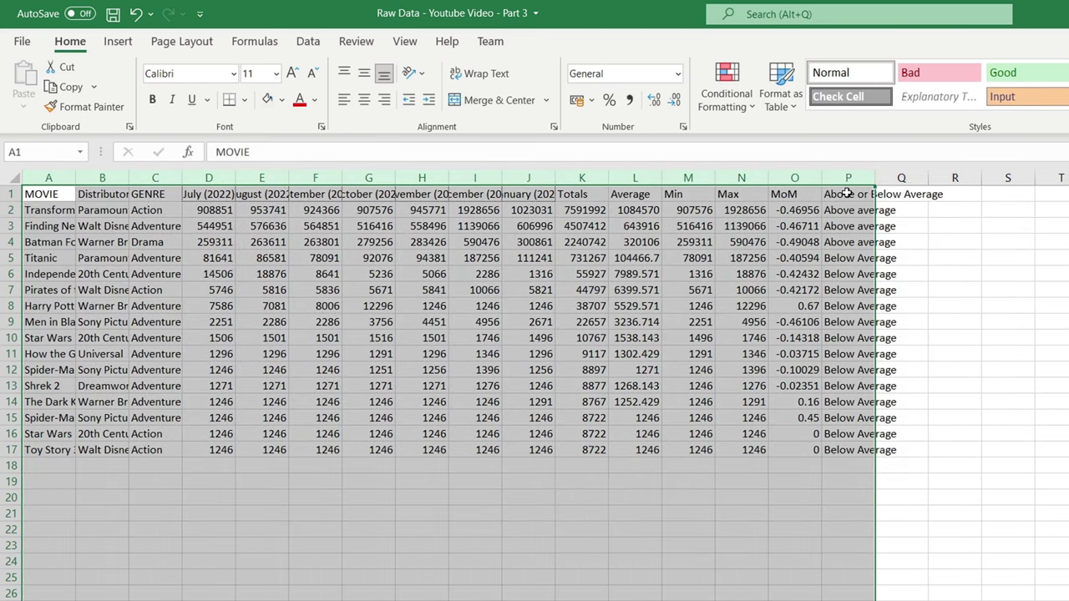
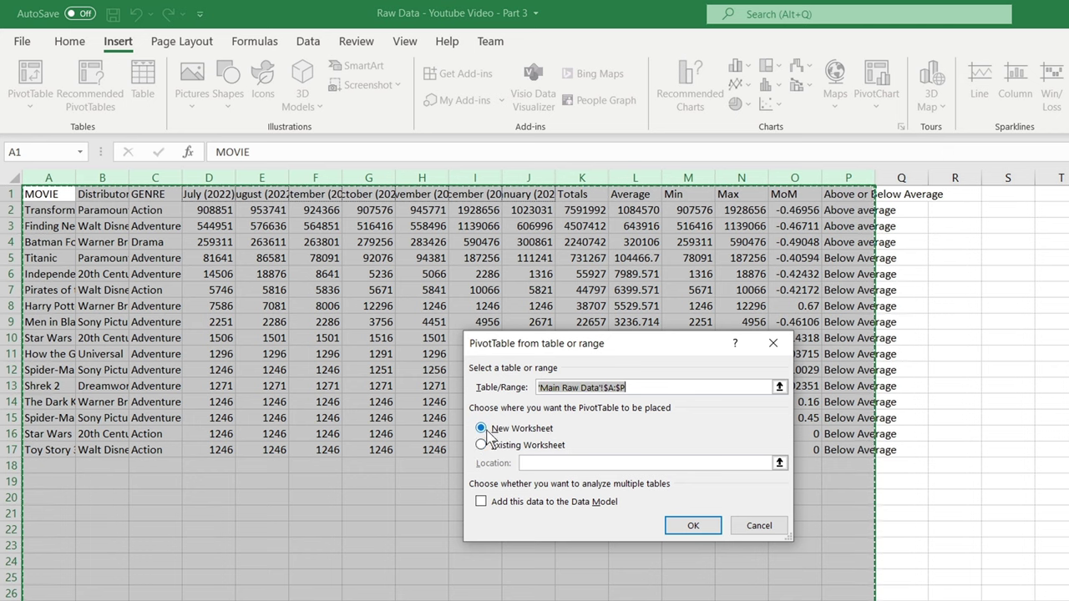
click(689, 531)
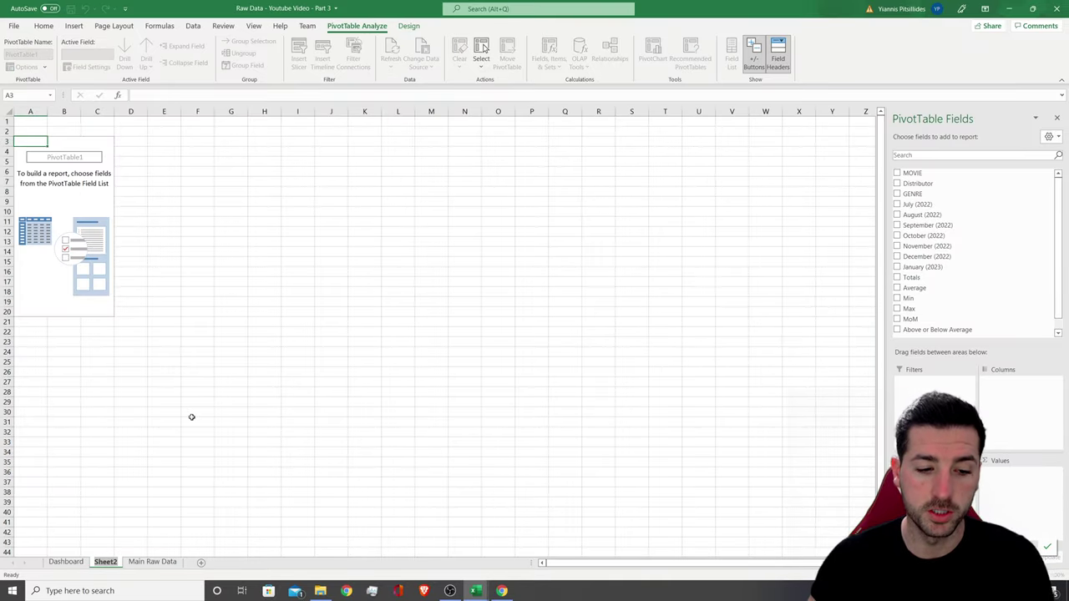
Rename the new PivotTable worksheet as Pivot Tables
text(Pivot)
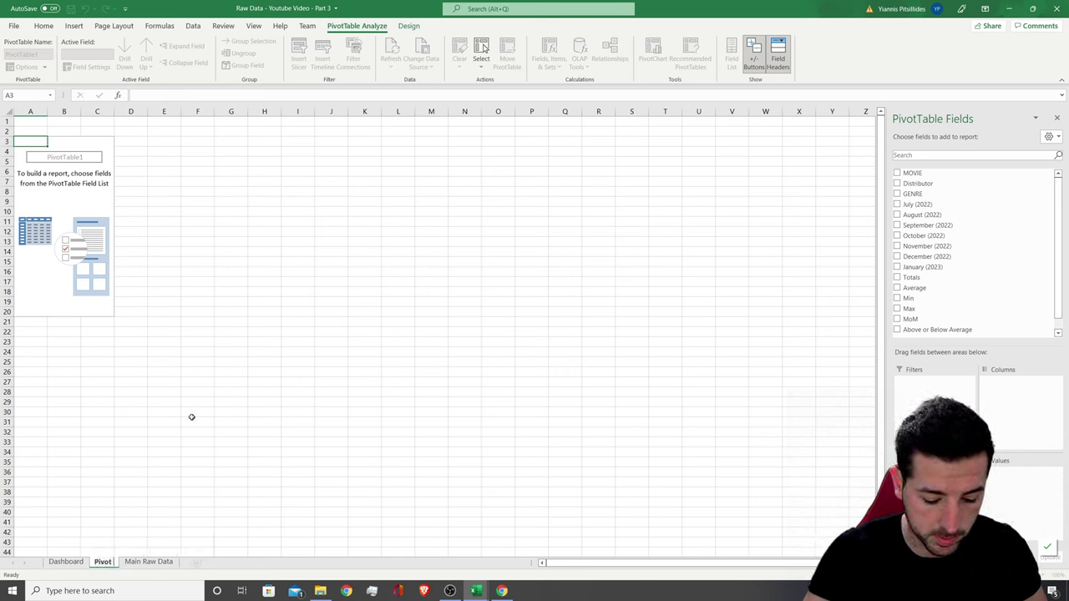
text( Tables)
key(Return)
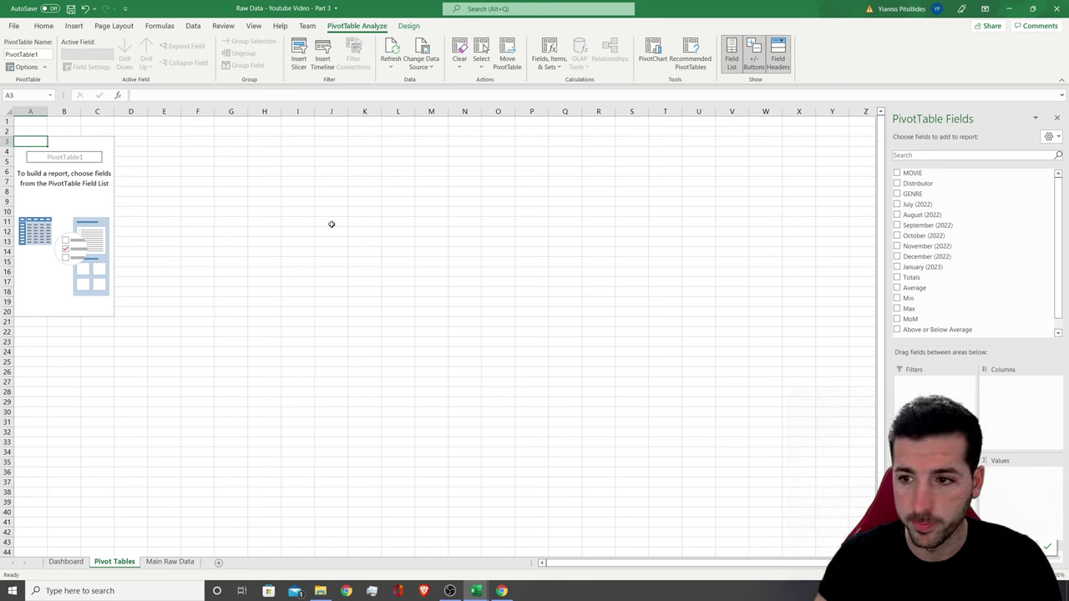
Widen the MOVIE, Distributor and GENRE columns in the Main Raw Data sheet so their entries are readable
click(161, 561)
click(131, 281)
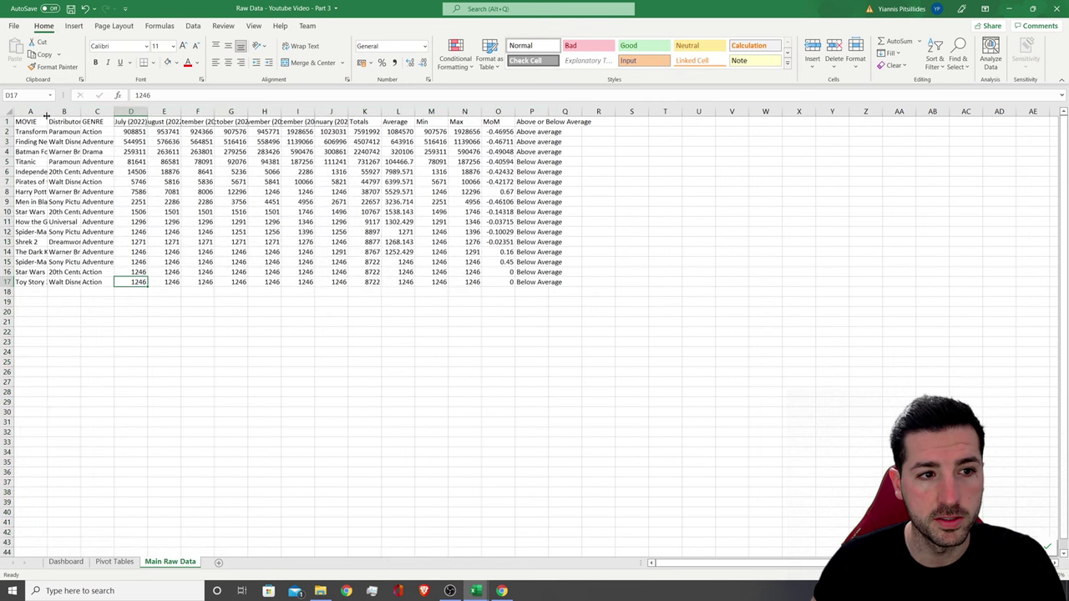
drag(46, 116, 279, 112)
click(61, 132)
drag(202, 132, 205, 258)
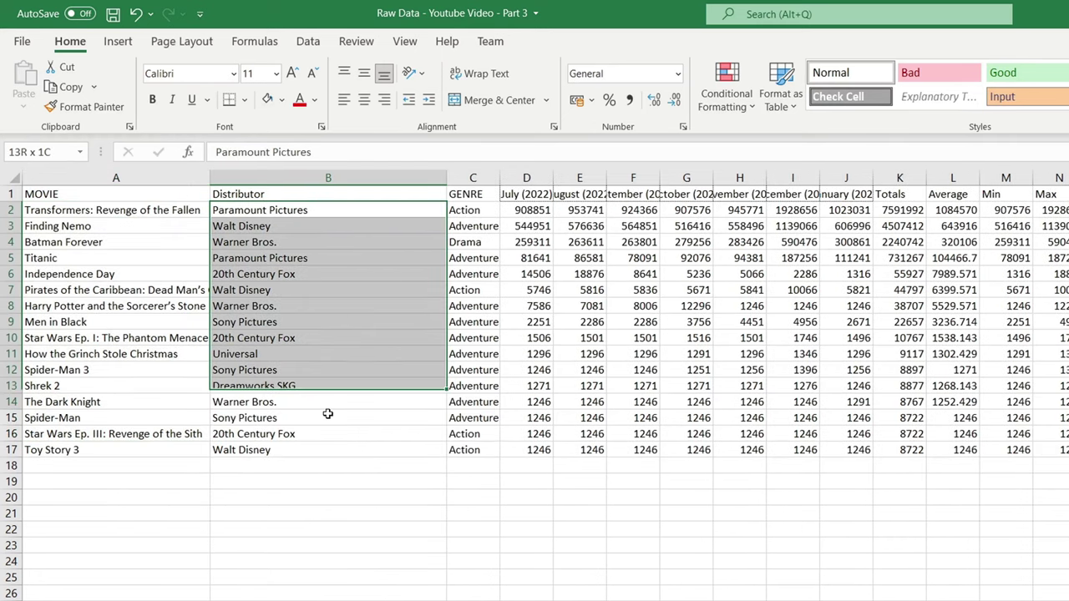
drag(327, 414, 328, 417)
drag(499, 178, 906, 193)
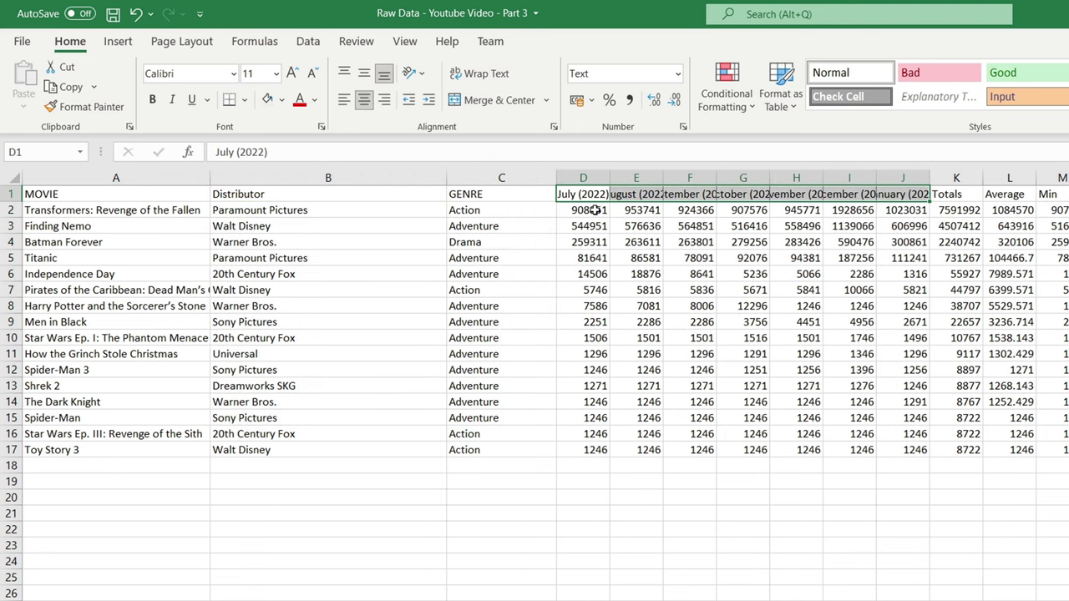
Examine the monthly figures and the Totals, Average, Min, Max, MoM and Above or Below Average columns in the raw data
drag(595, 210, 906, 436)
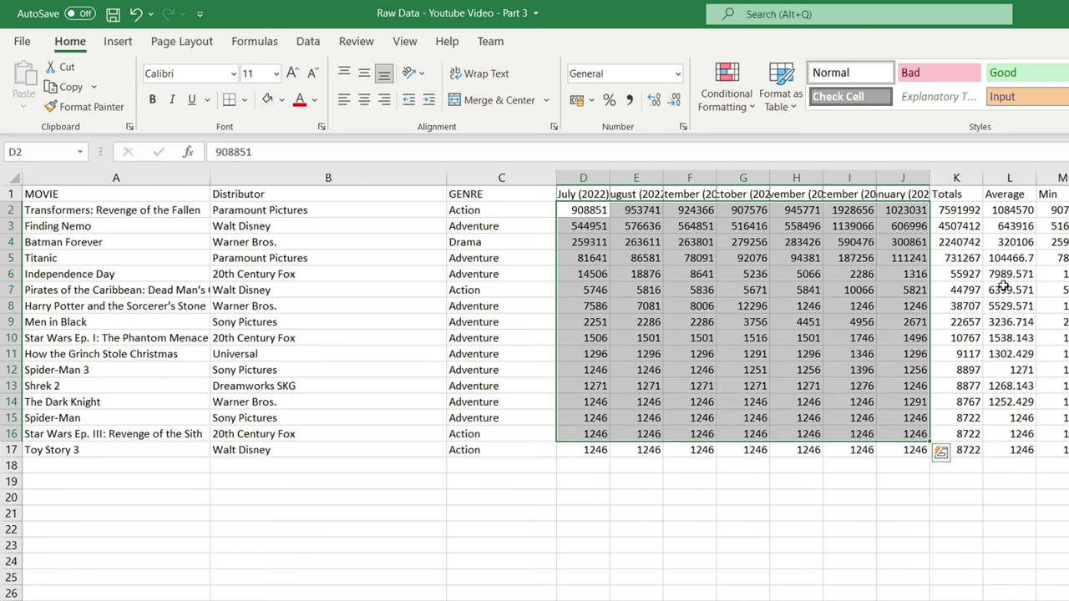
drag(962, 209, 964, 338)
click(1004, 209)
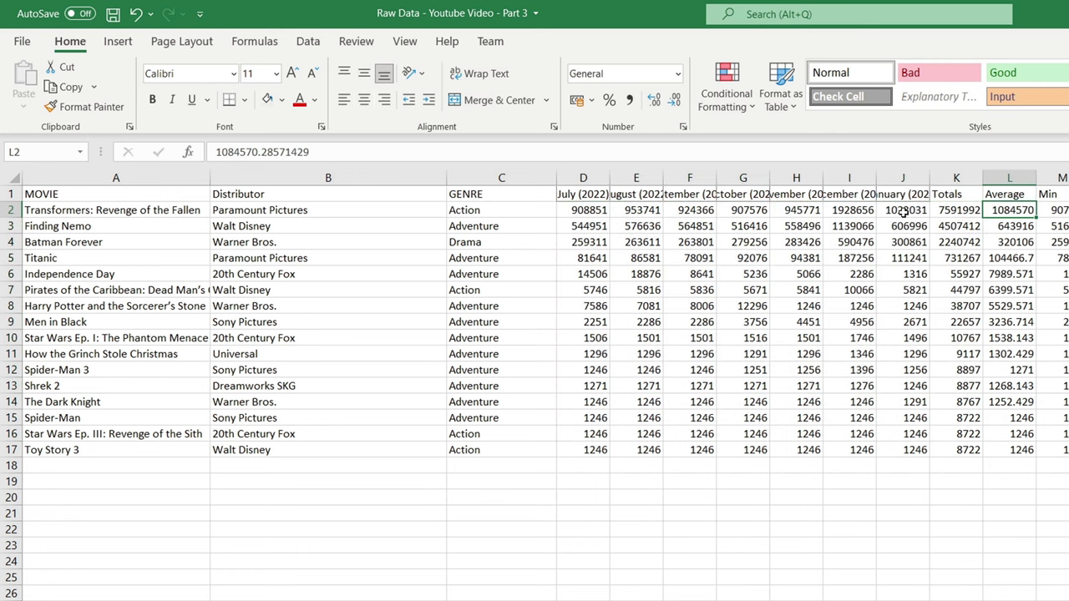
drag(636, 209, 852, 213)
click(1060, 211)
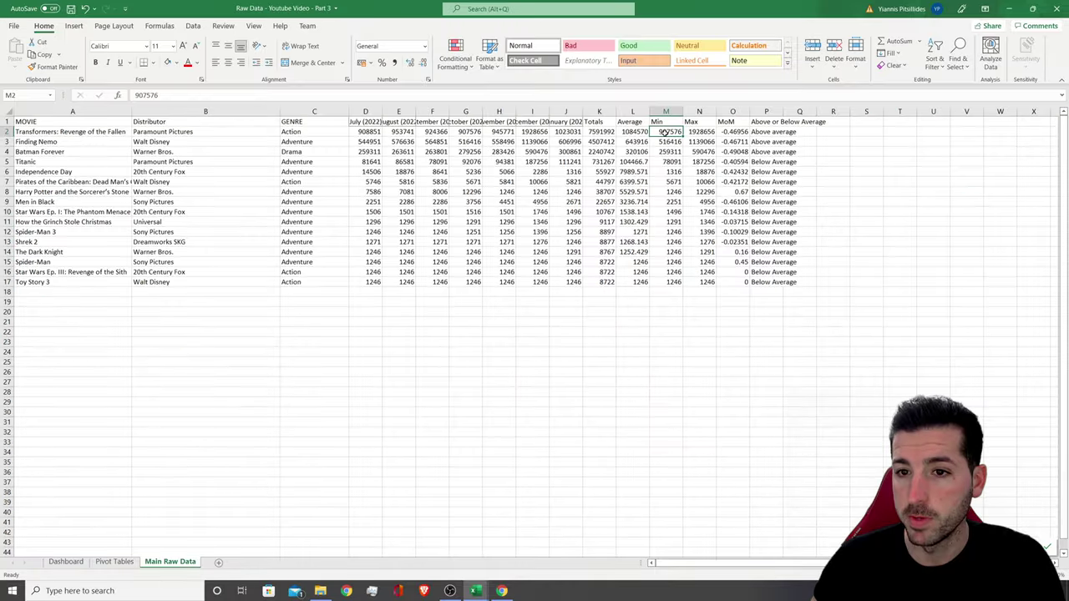
click(699, 131)
key(Right)
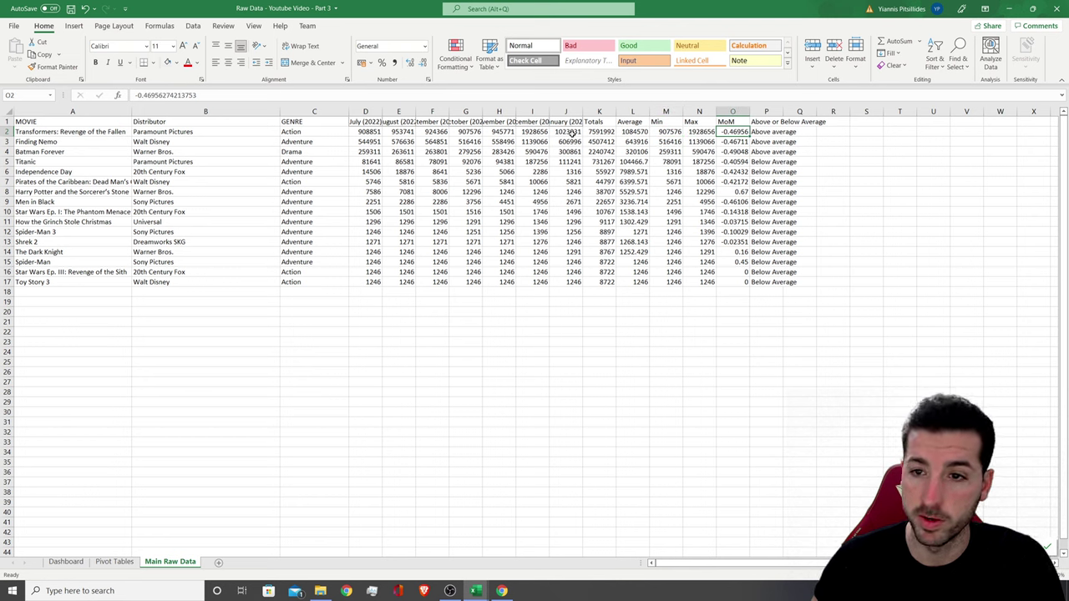
drag(806, 134, 802, 249)
drag(766, 132, 766, 252)
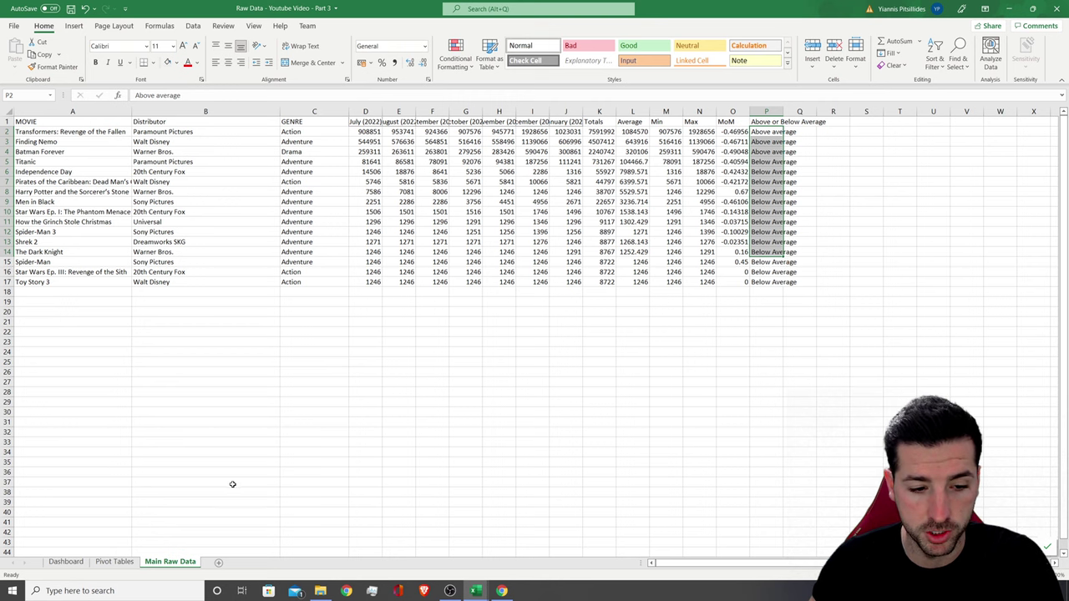
drag(313, 391, 364, 382)
Return to the Pivot Tables sheet and shrink and reposition the Excel window to uncover all PivotTable field areas
click(113, 561)
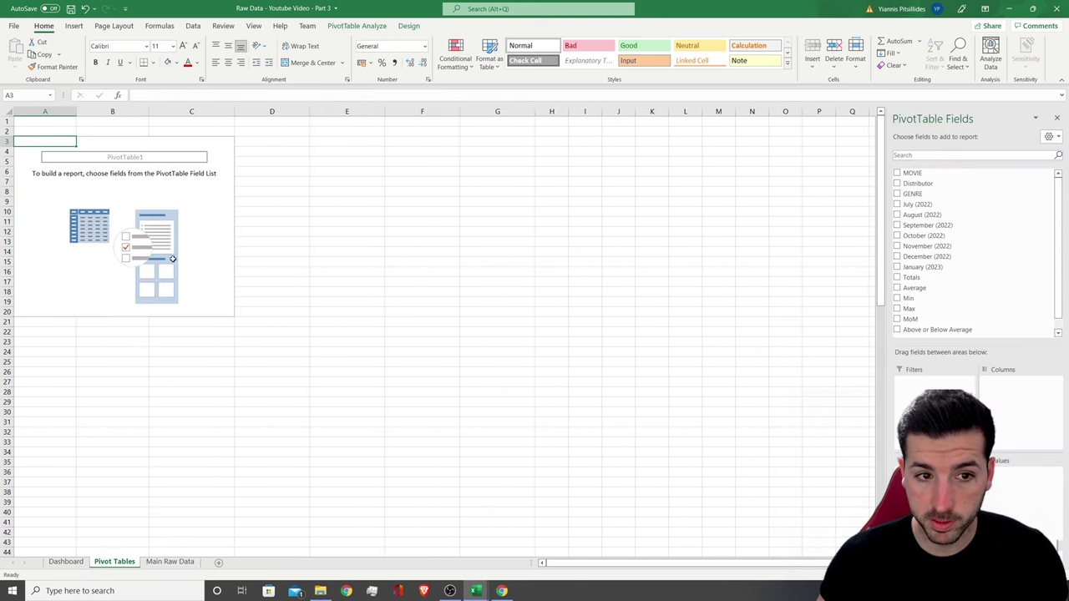
drag(535, 9, 401, 25)
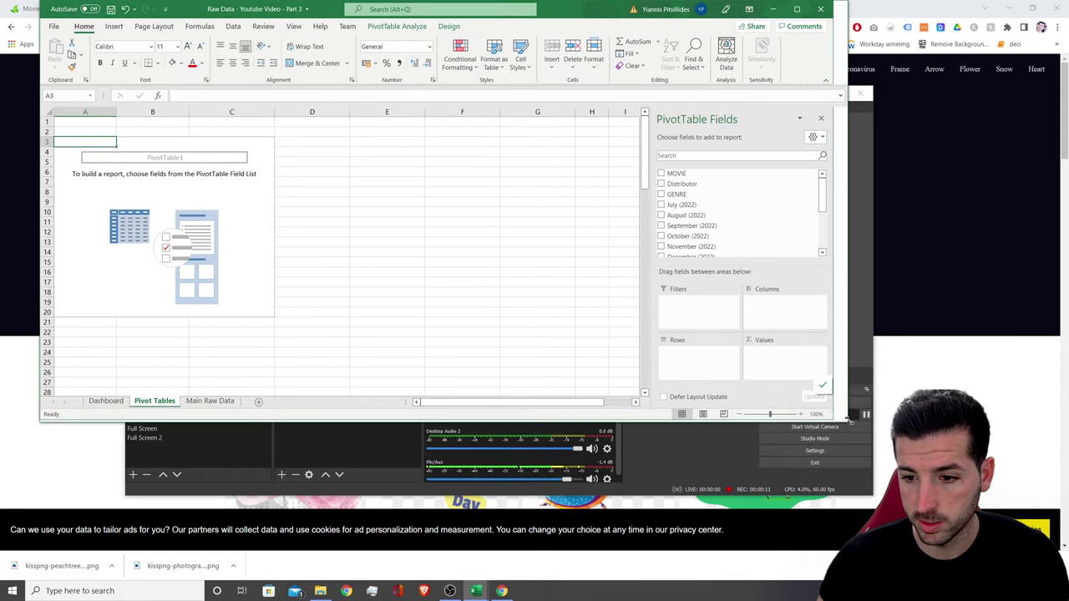
drag(573, 14, 532, 16)
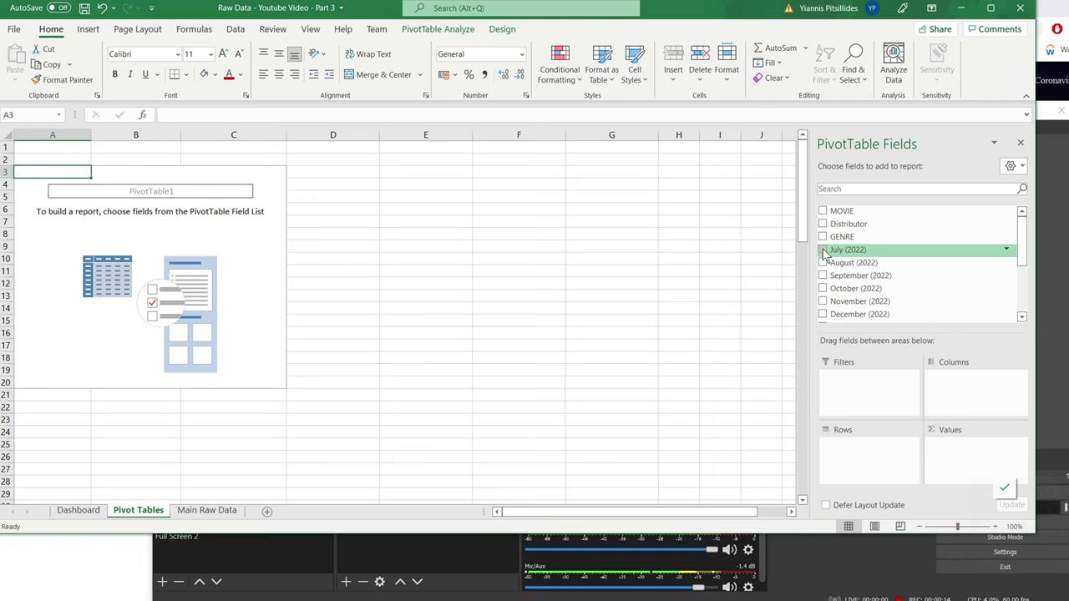
Add July (2022) and August (2022) as PivotTable values and move the Values field from Columns to Rows
click(822, 250)
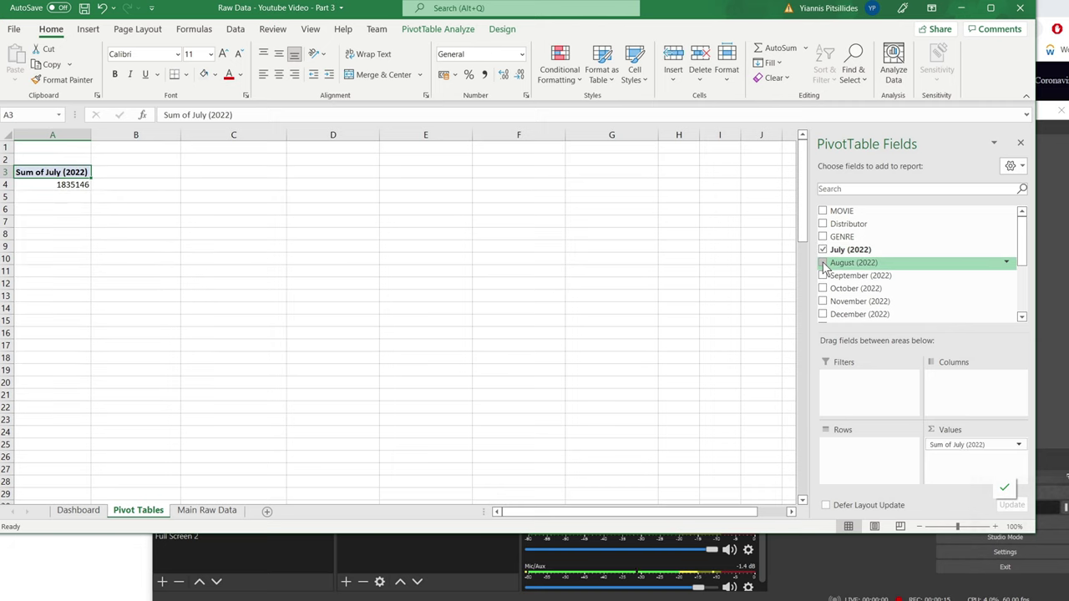
click(823, 262)
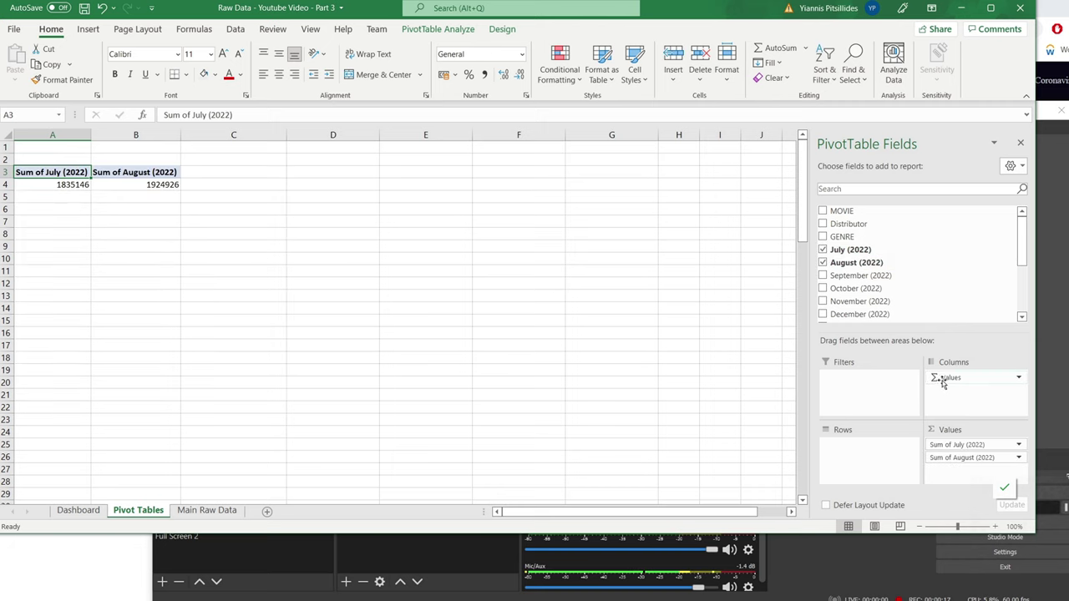
drag(949, 374, 845, 443)
drag(51, 185, 125, 200)
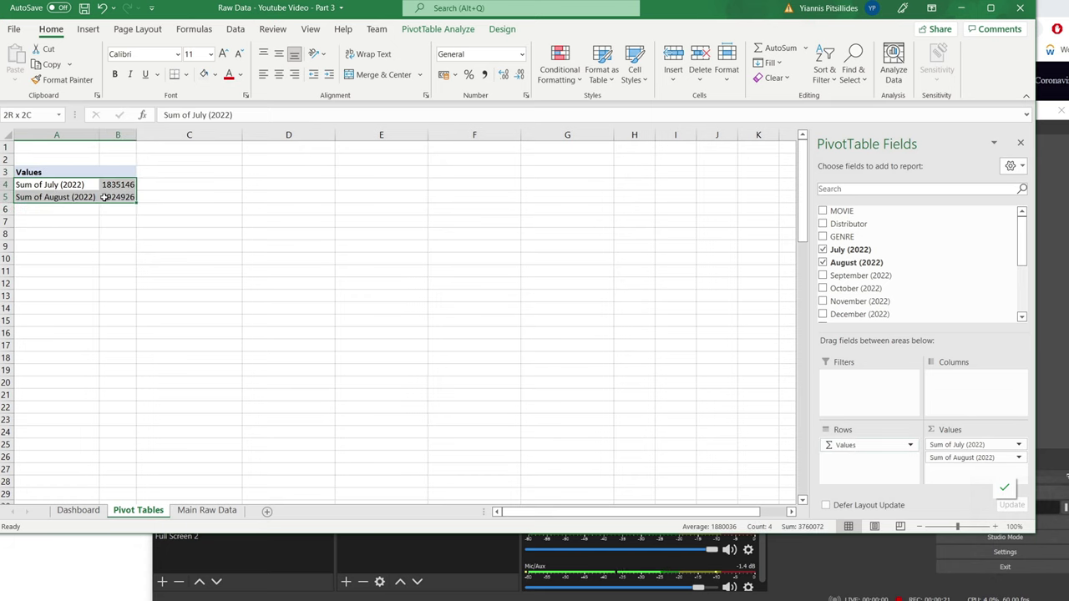
Add the September (2022) through January (2023) fields to the PivotTable values and maximize the Excel window
scroll(835, 259, down, 1)
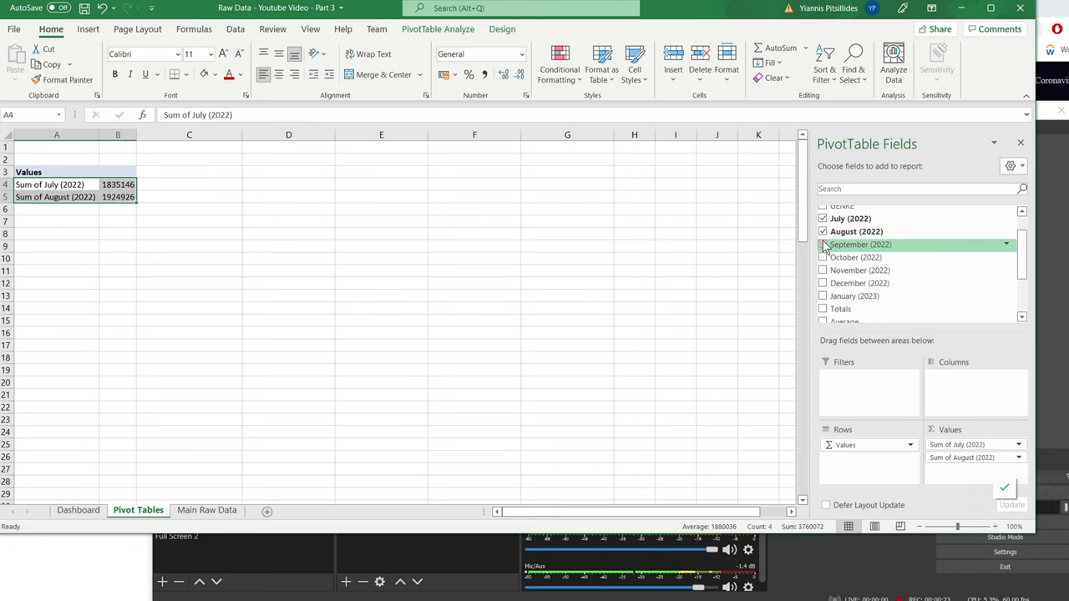
click(824, 245)
click(823, 257)
click(824, 271)
click(823, 283)
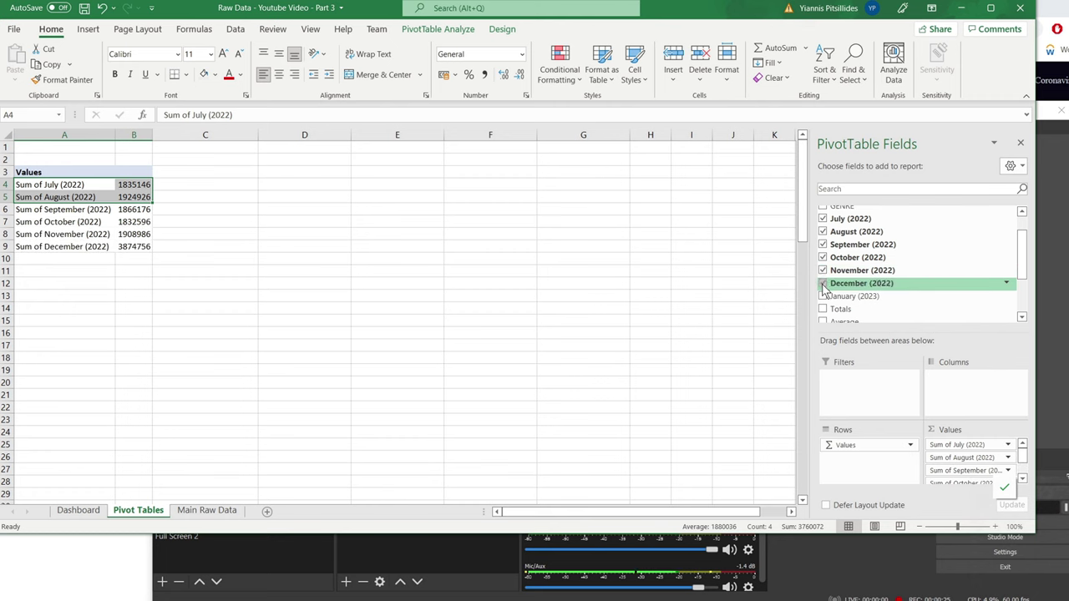
click(823, 297)
click(301, 319)
drag(56, 185, 131, 251)
click(991, 7)
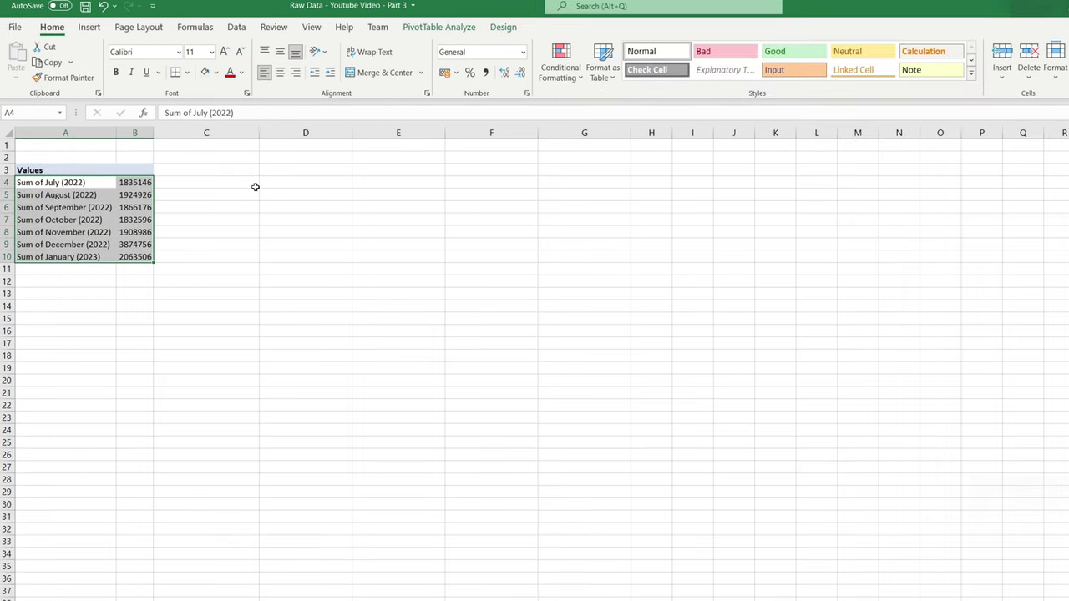
Insert a line PivotChart of the monthly sums, enlarge it and place it below the PivotTable
click(132, 221)
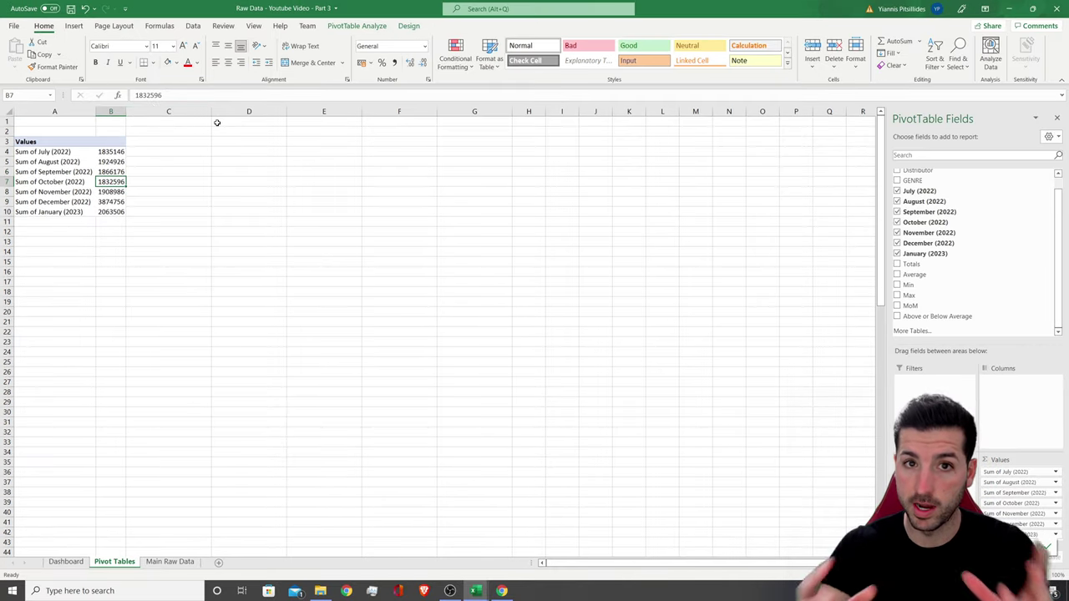
click(75, 26)
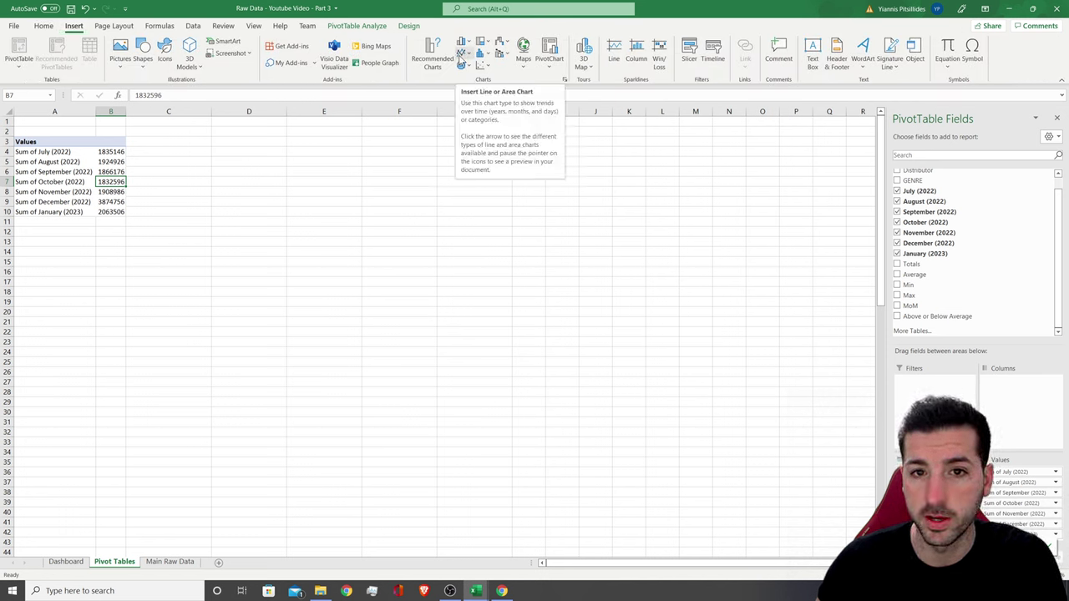
click(465, 54)
click(470, 92)
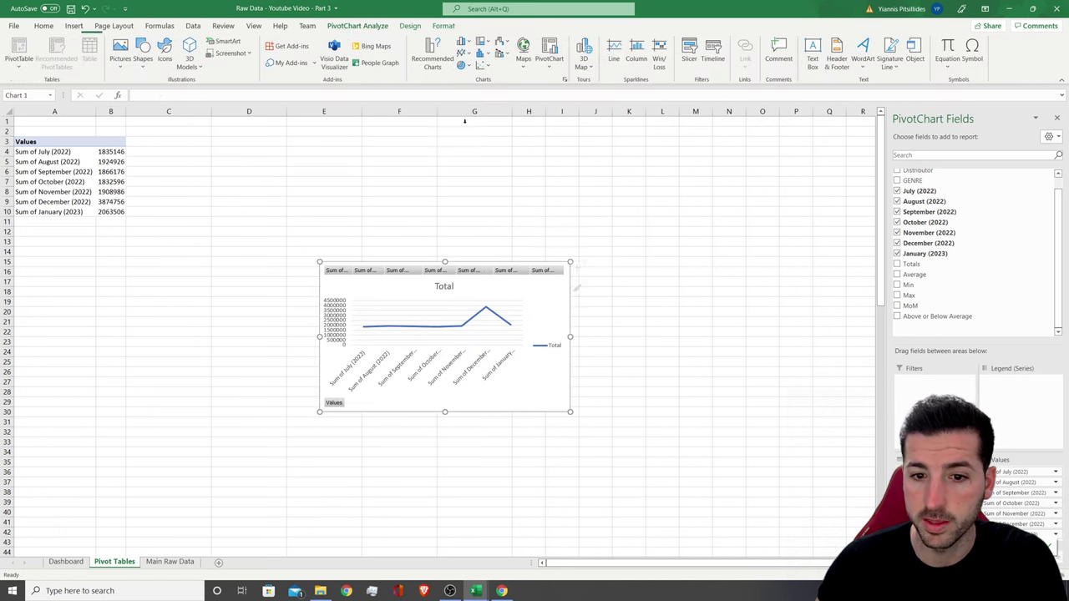
drag(319, 262, 250, 226)
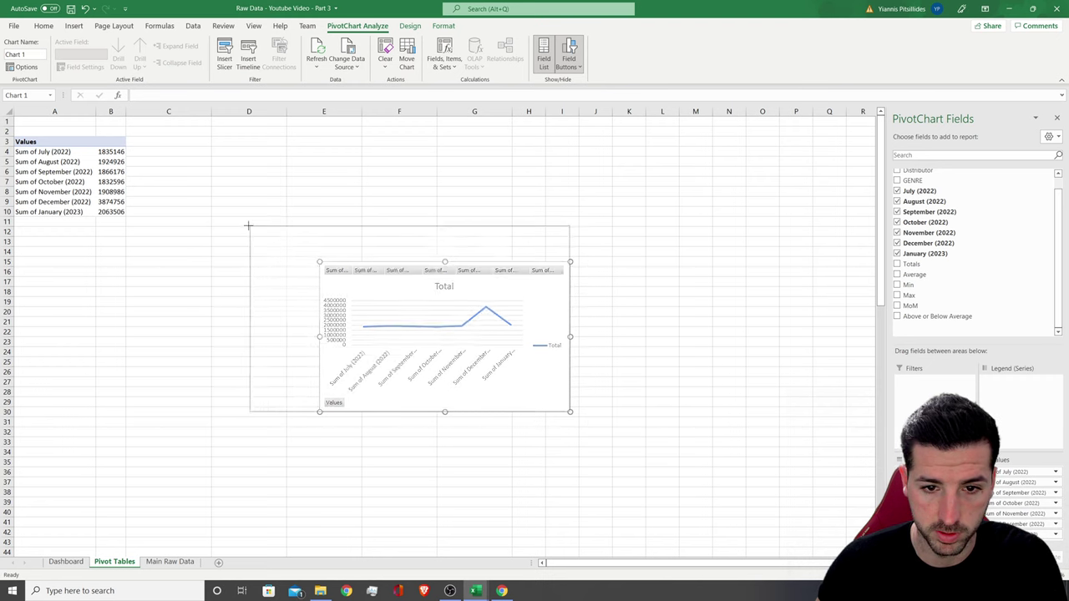
drag(559, 269, 349, 311)
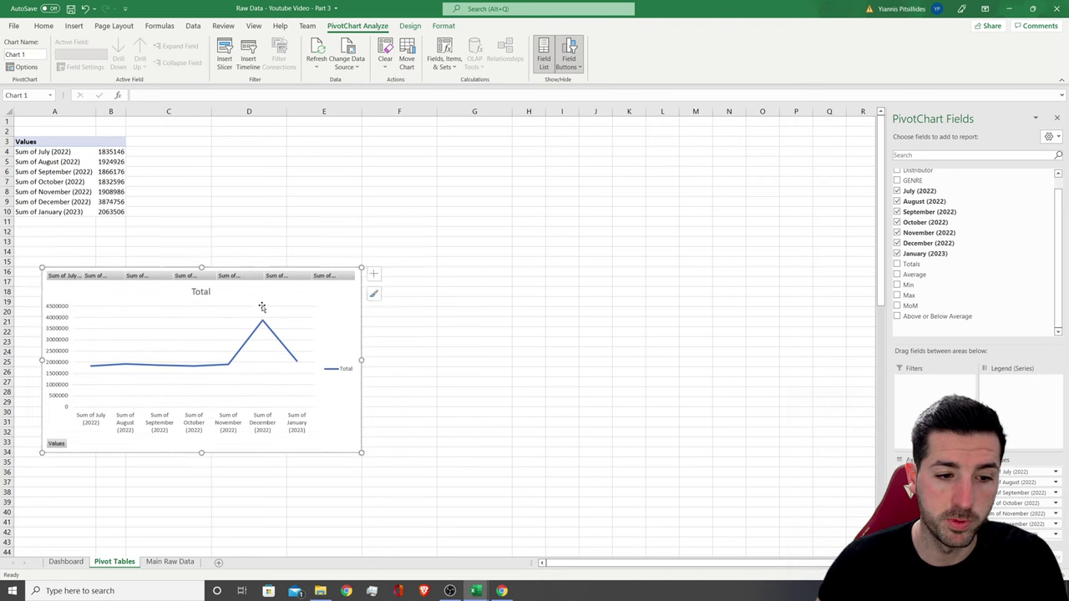
click(67, 562)
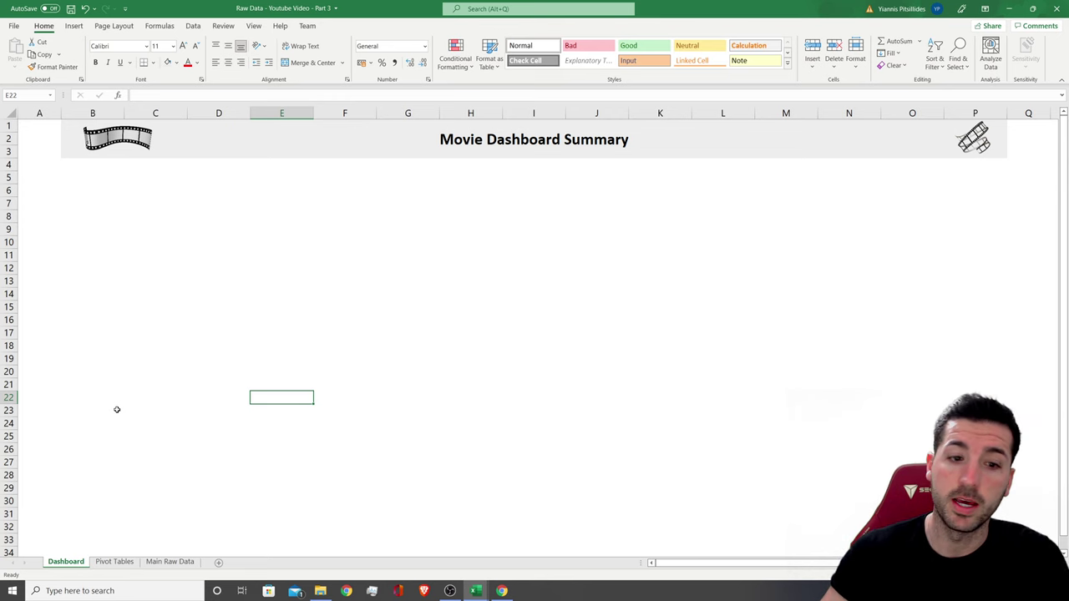
click(115, 562)
click(75, 200)
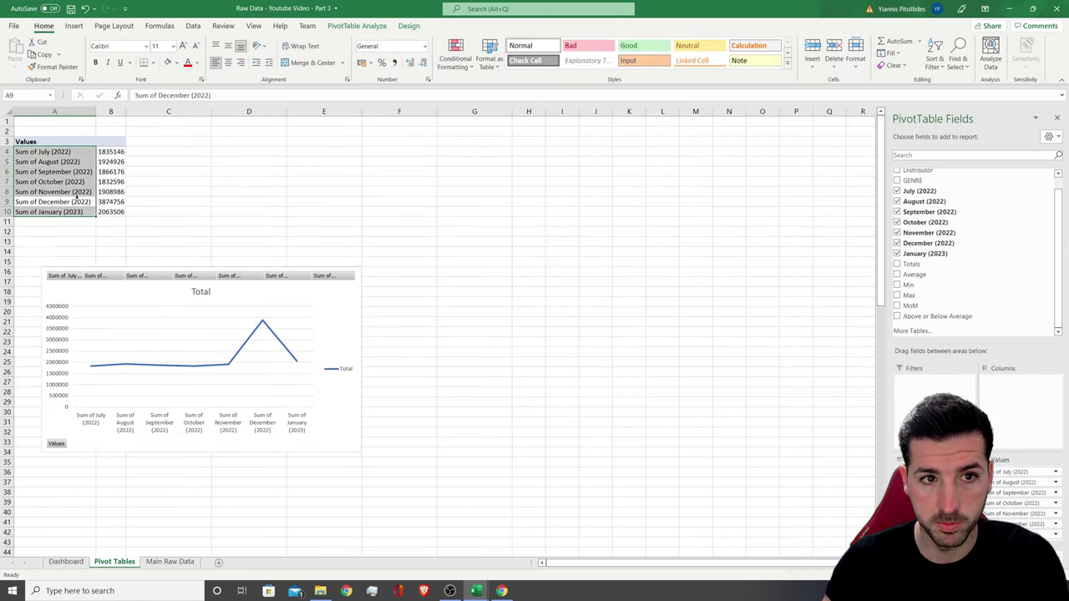
Insert slicers for Distributor, GENRE and Above or Below Average based on the monthly sums PivotTable
click(113, 172)
click(73, 26)
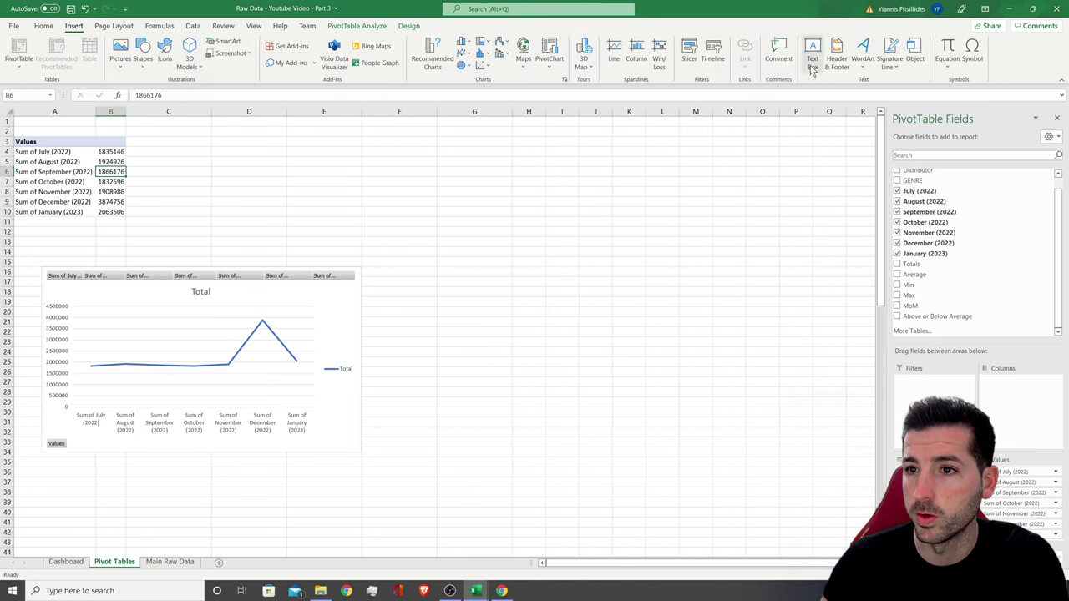
click(689, 65)
drag(389, 170, 550, 158)
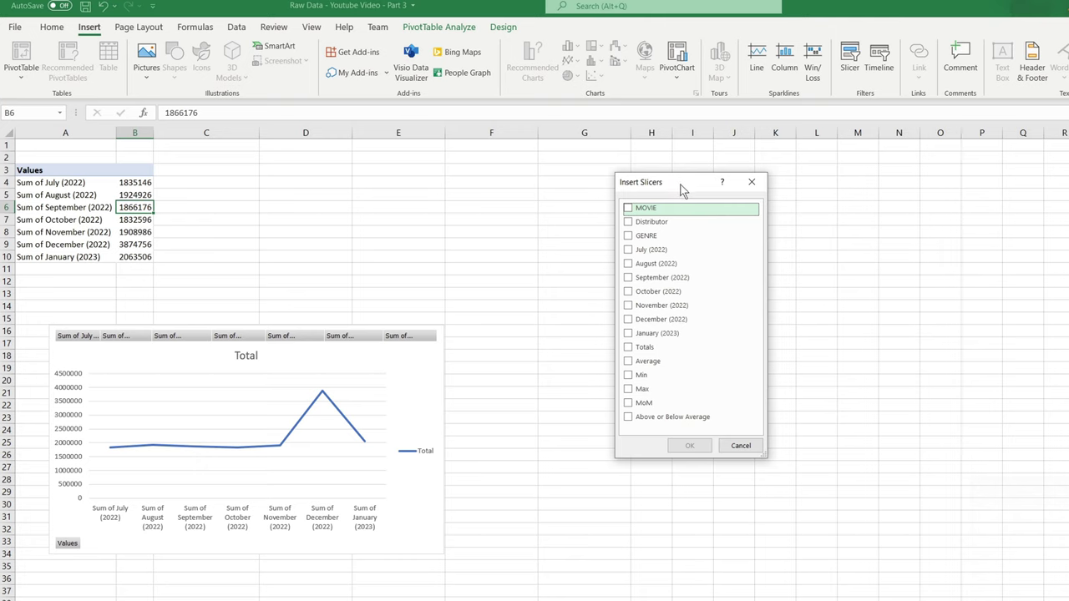
click(627, 222)
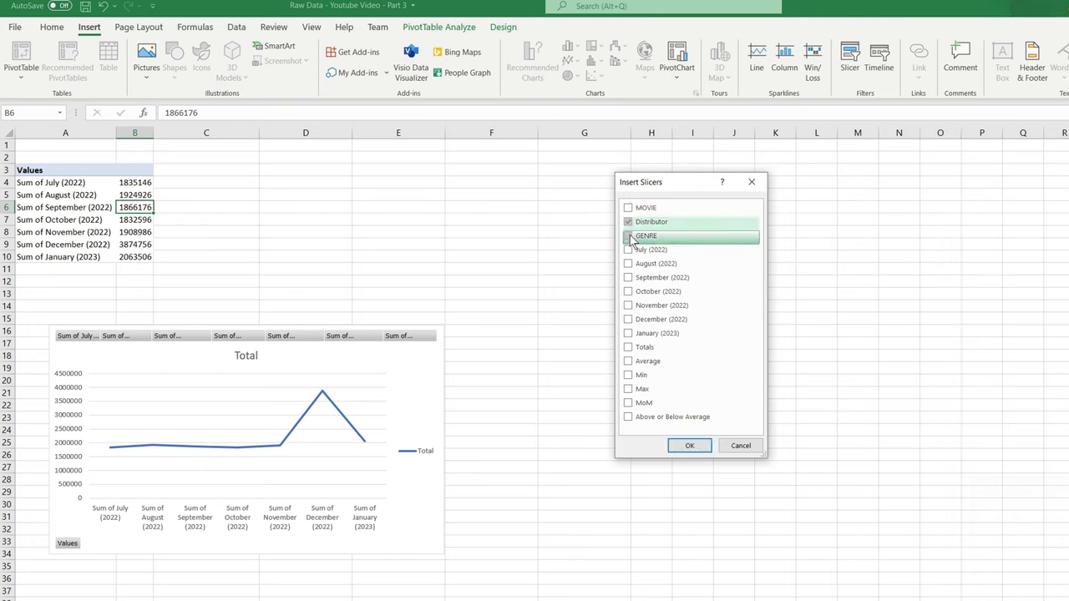
click(629, 237)
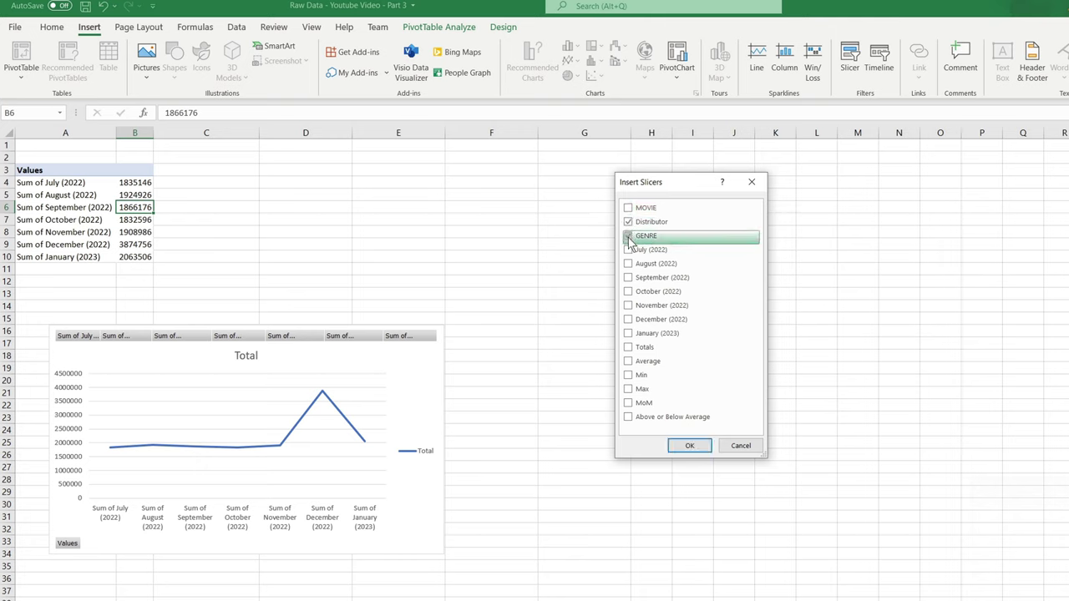
click(629, 420)
click(683, 446)
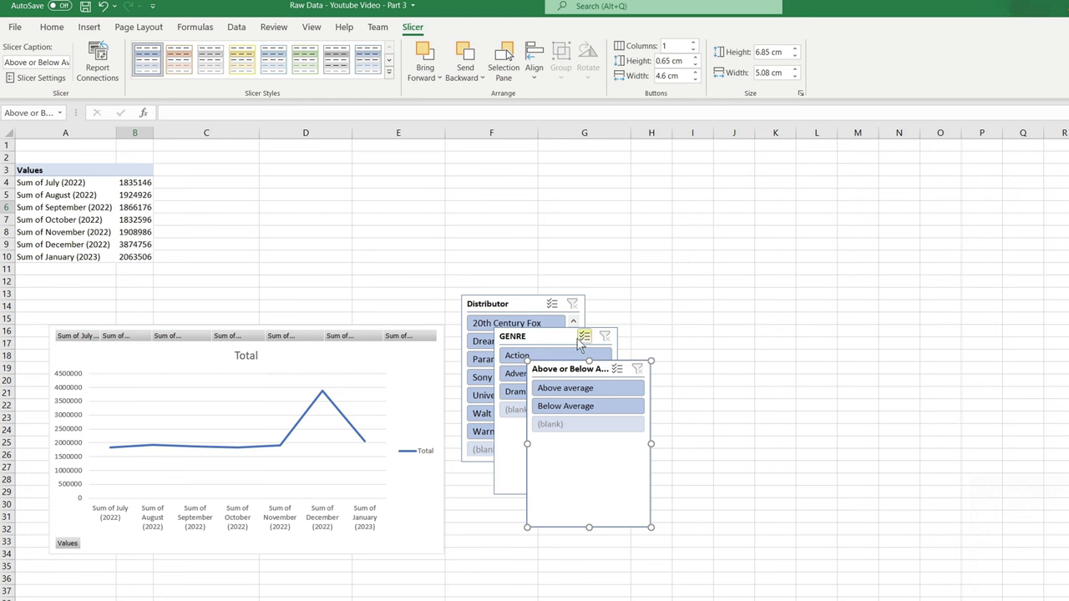
Spread the three overlapping slicers side by side next to the PivotTable, ordered Distributor, GENRE, Above or Below Average
click(507, 305)
drag(506, 304, 438, 175)
drag(534, 466, 587, 317)
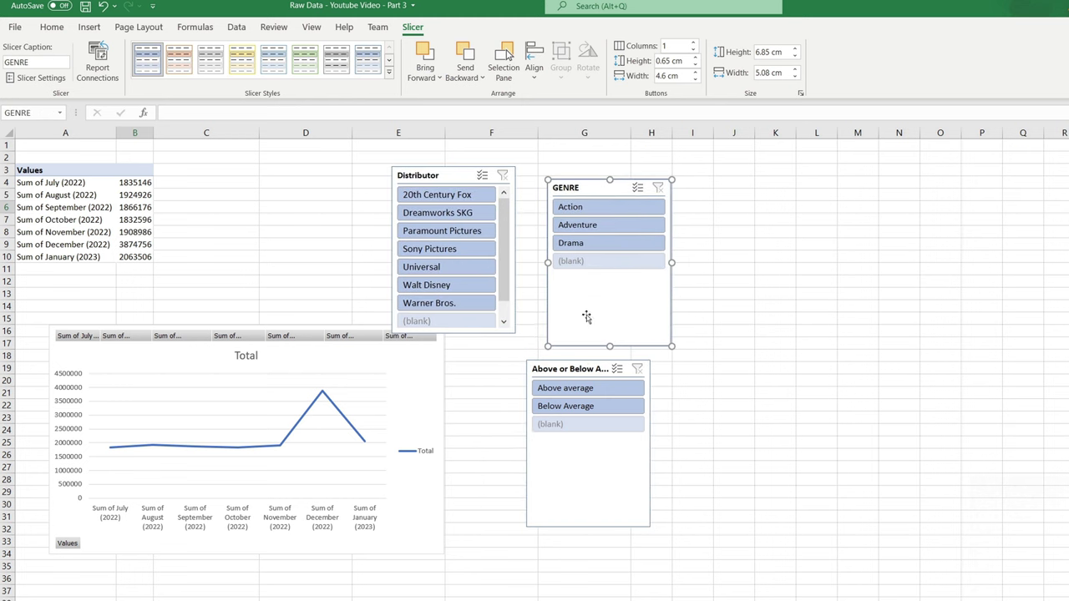
drag(582, 374, 728, 197)
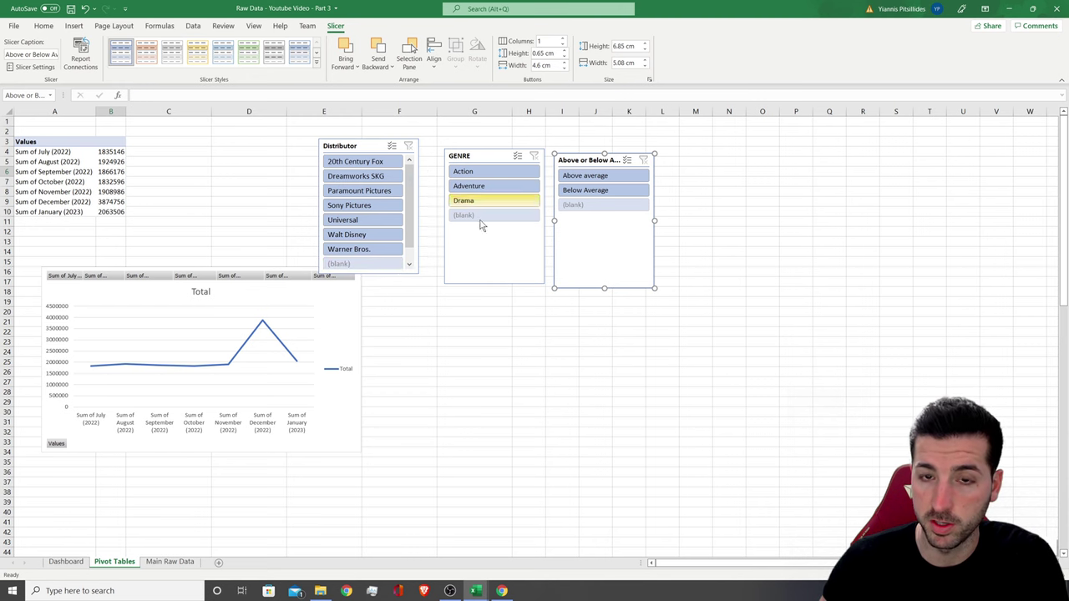
On the Dashboard sheet, fill B11:P12 with the same light grey as the title banner and merge and center it
click(66, 561)
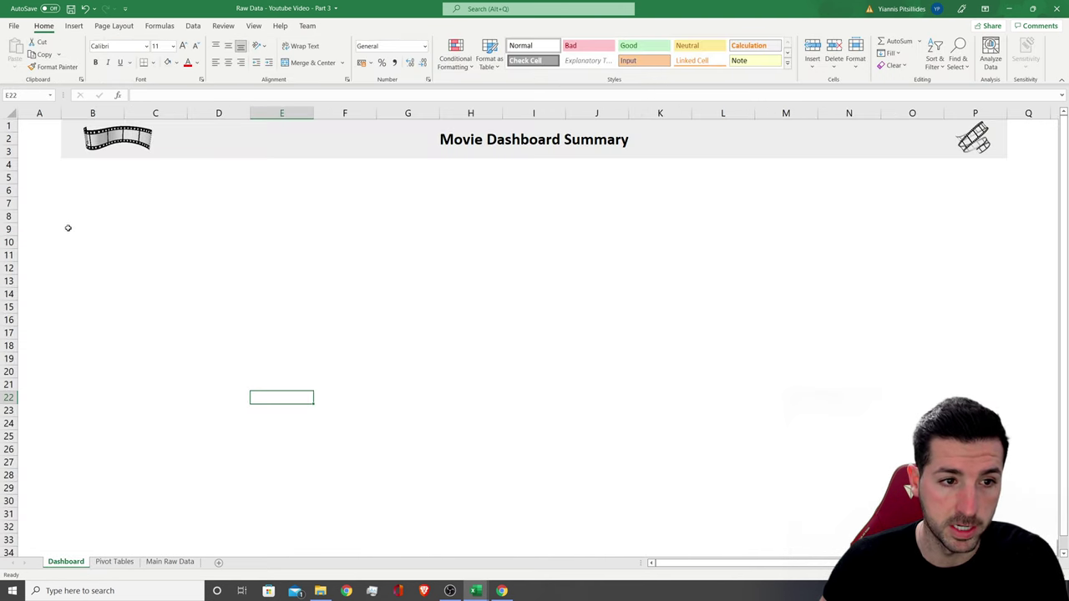
click(18, 242)
click(8, 254)
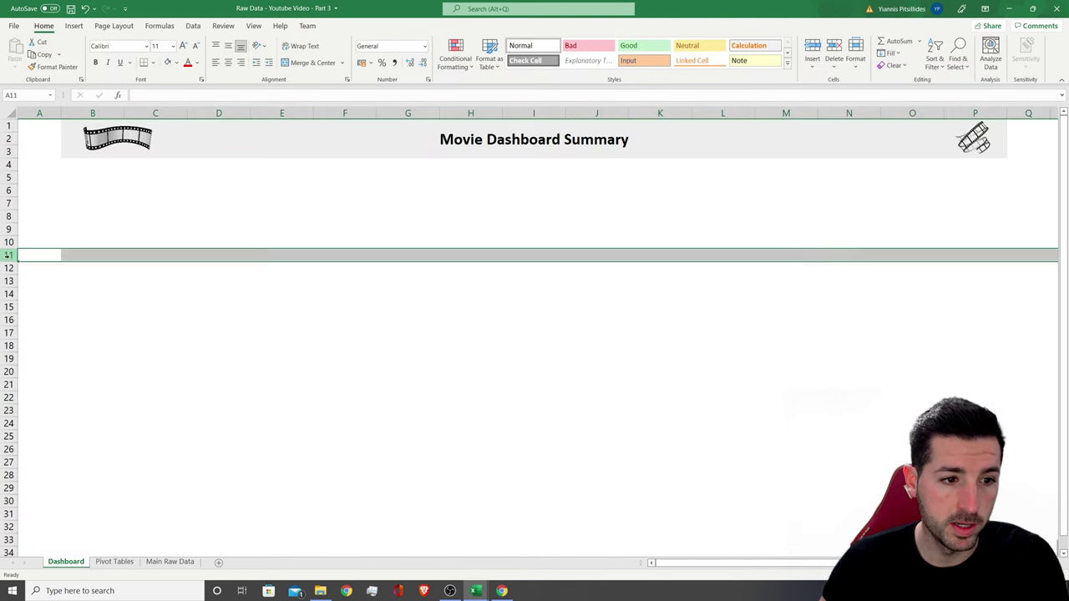
click(65, 255)
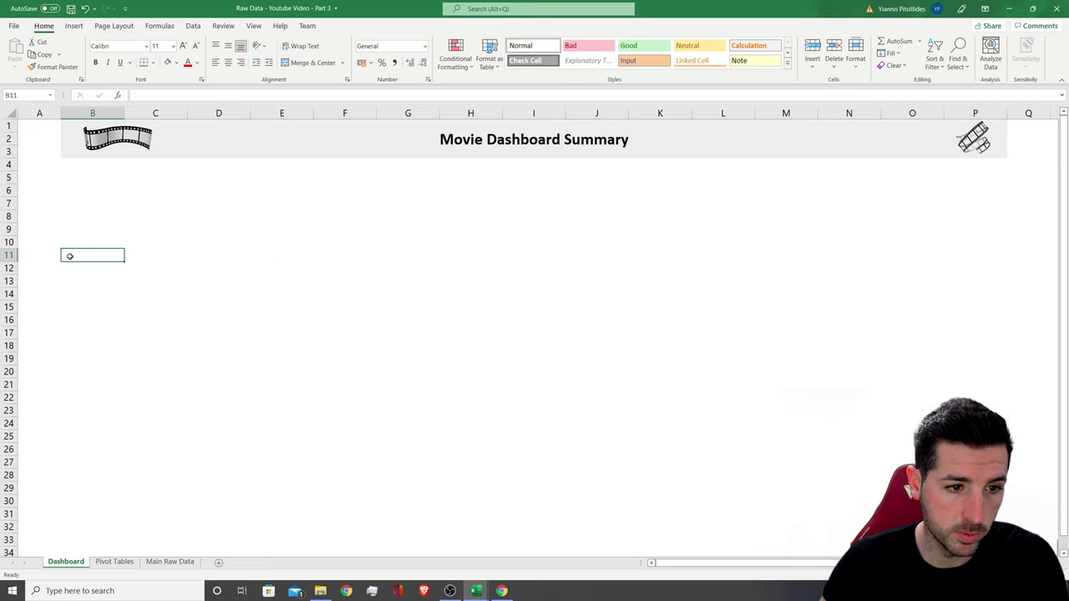
drag(69, 255, 965, 265)
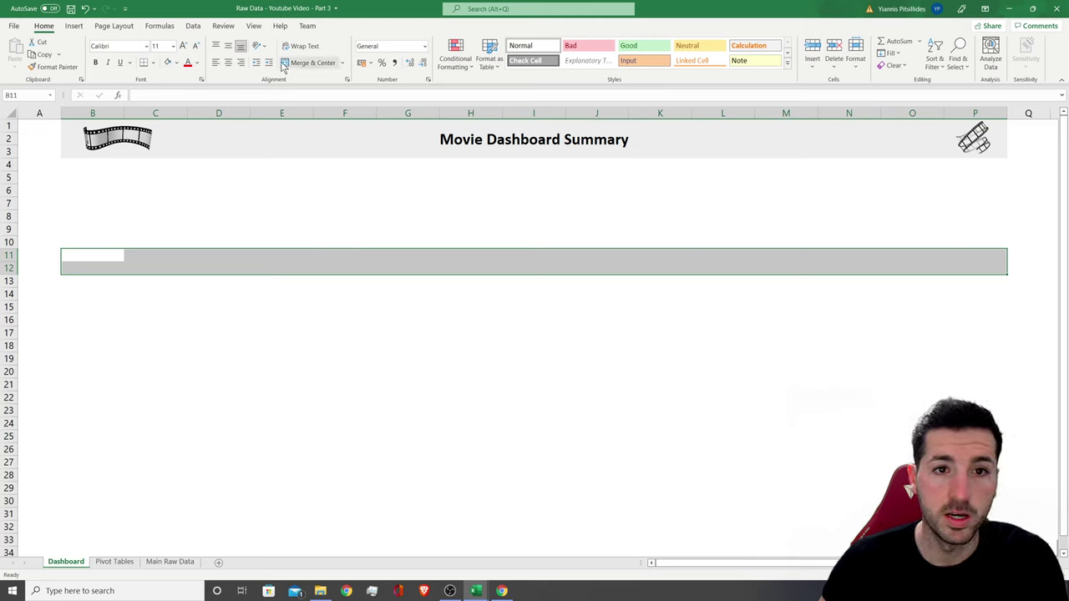
click(177, 64)
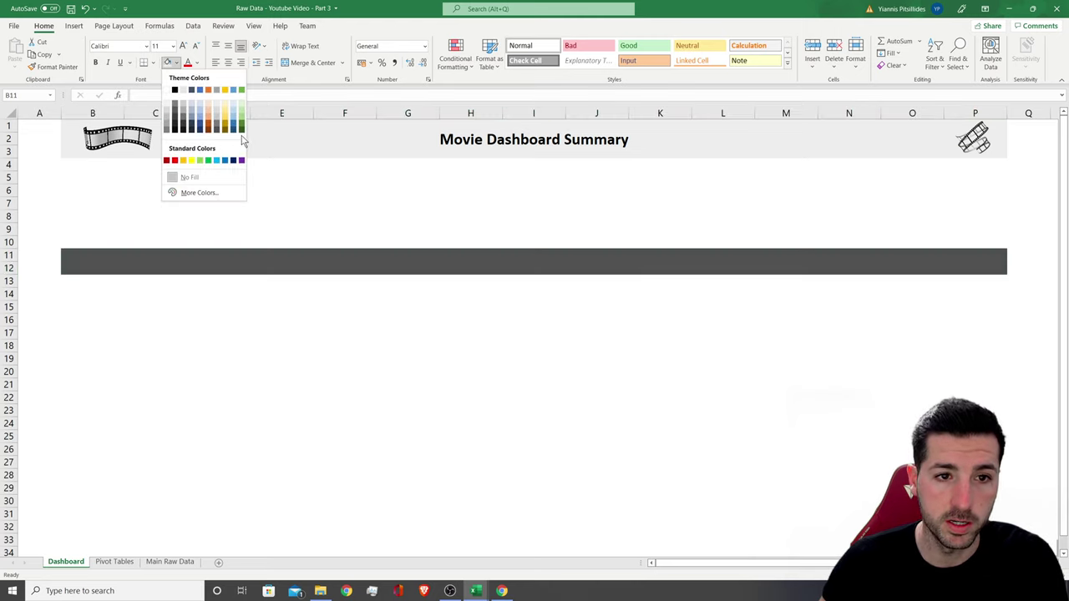
click(218, 107)
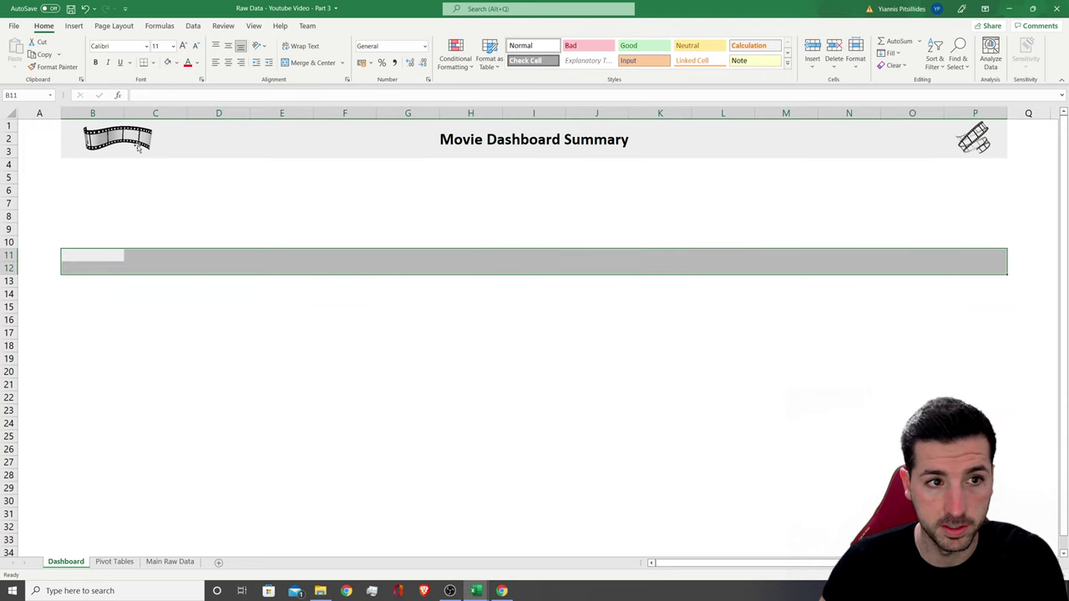
click(311, 64)
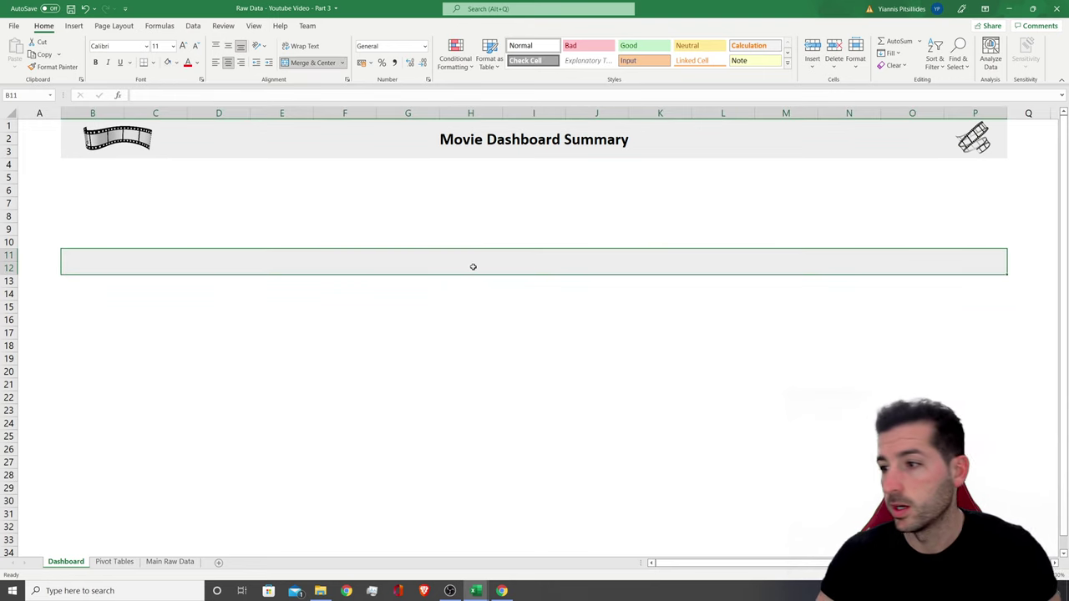
Enter the section heading "1. Total Revenue Summary" in the merged grey band
double_click(515, 266)
text(1. Tot)
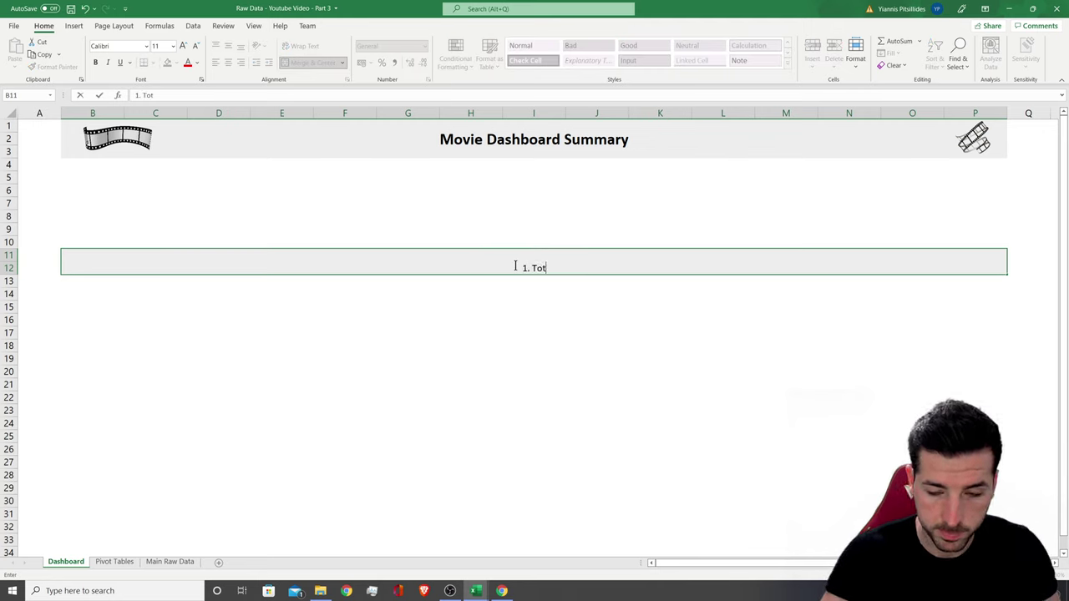
text(al Revenue S)
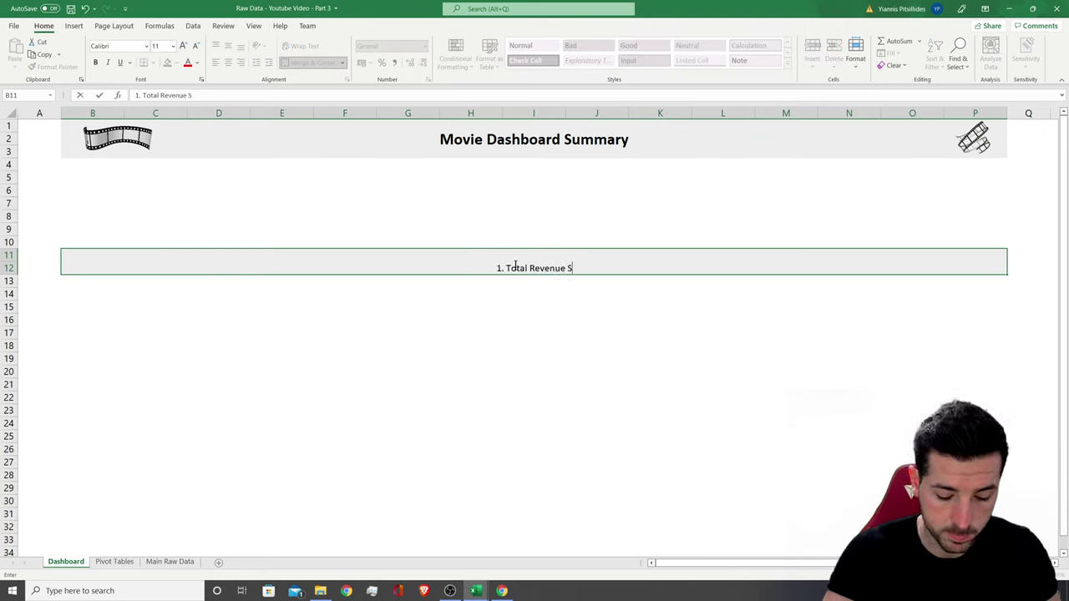
text(ummary)
key(Return)
Make the section heading bold, align it vertically in the middle and enlarge its font by two size increments
click(515, 265)
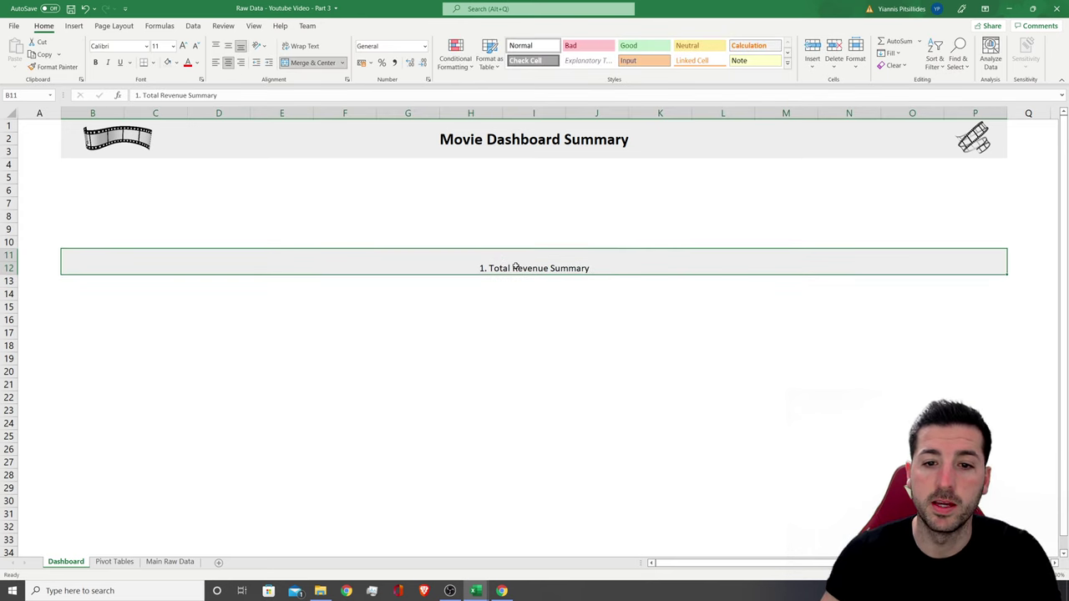
click(96, 63)
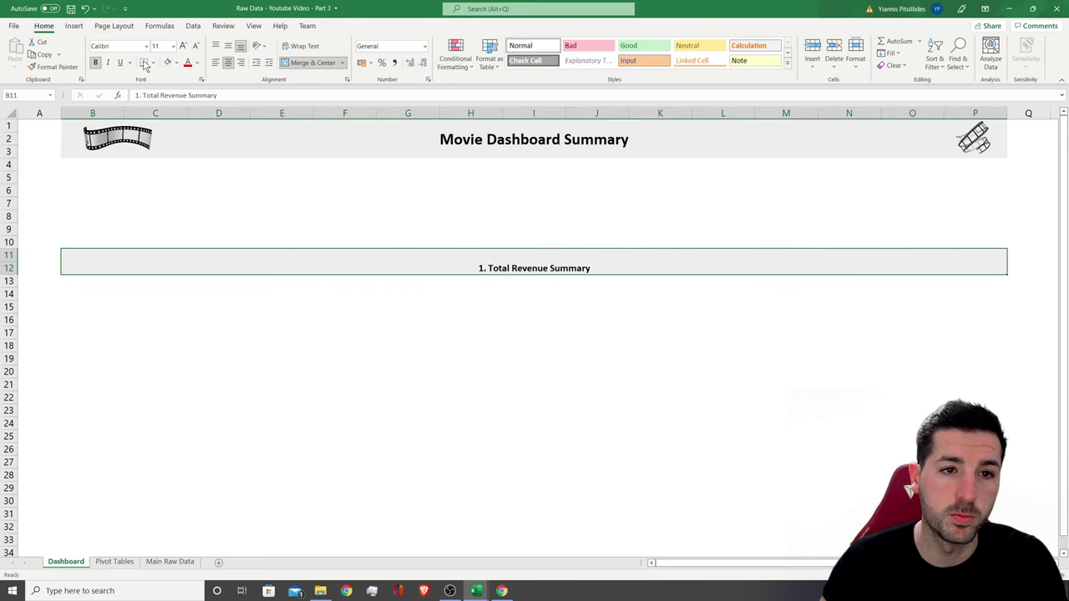
click(229, 48)
click(183, 46)
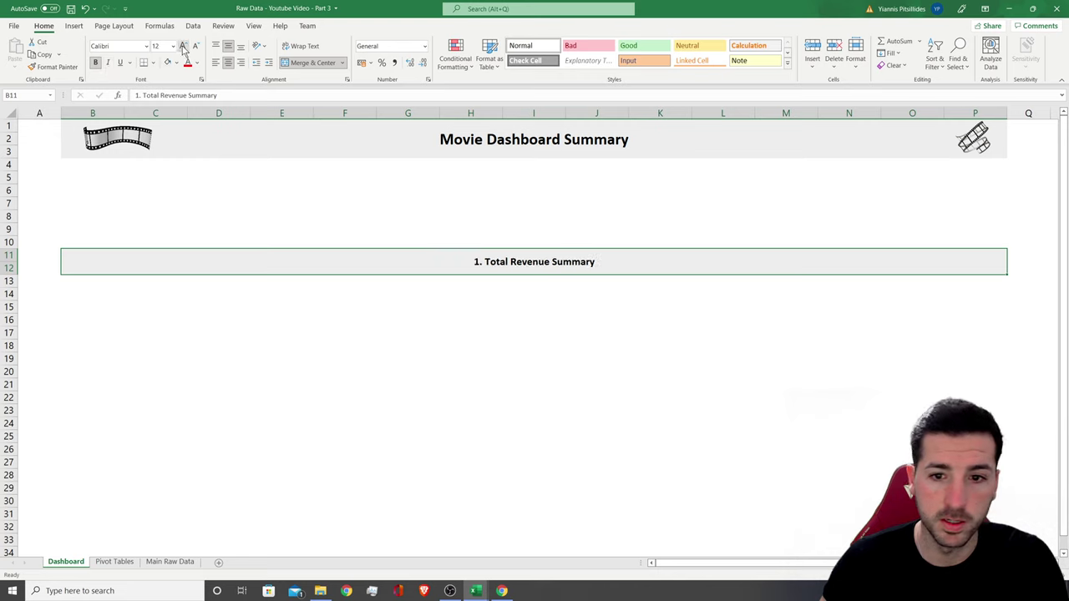
click(183, 46)
click(361, 194)
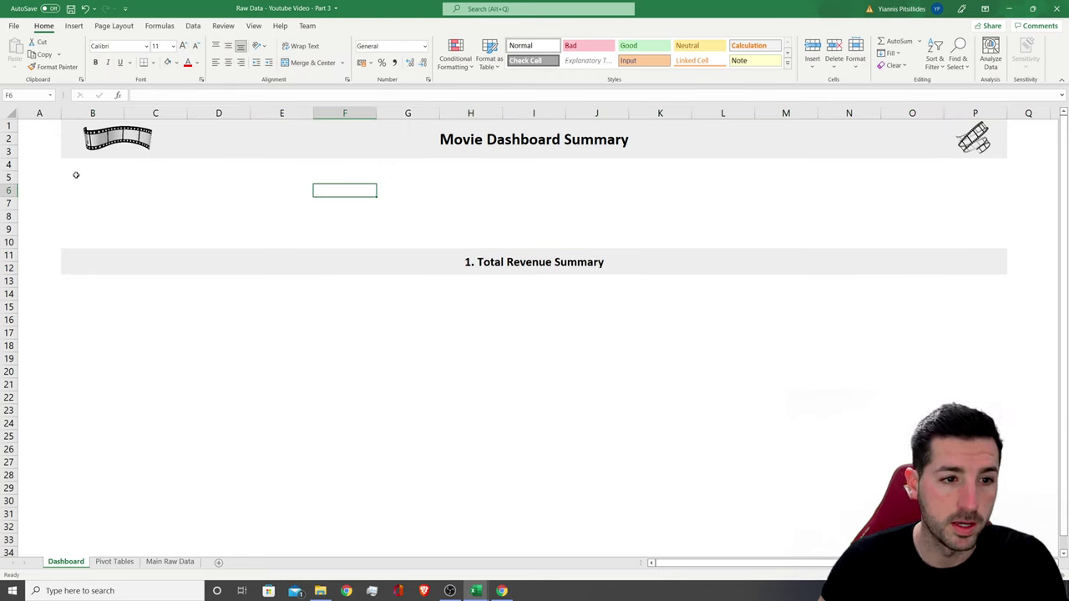
Cut the Distributor, GENRE and Above or Below Average slicers from the Pivot Tables sheet and paste them onto the Dashboard sheet
drag(75, 175, 895, 215)
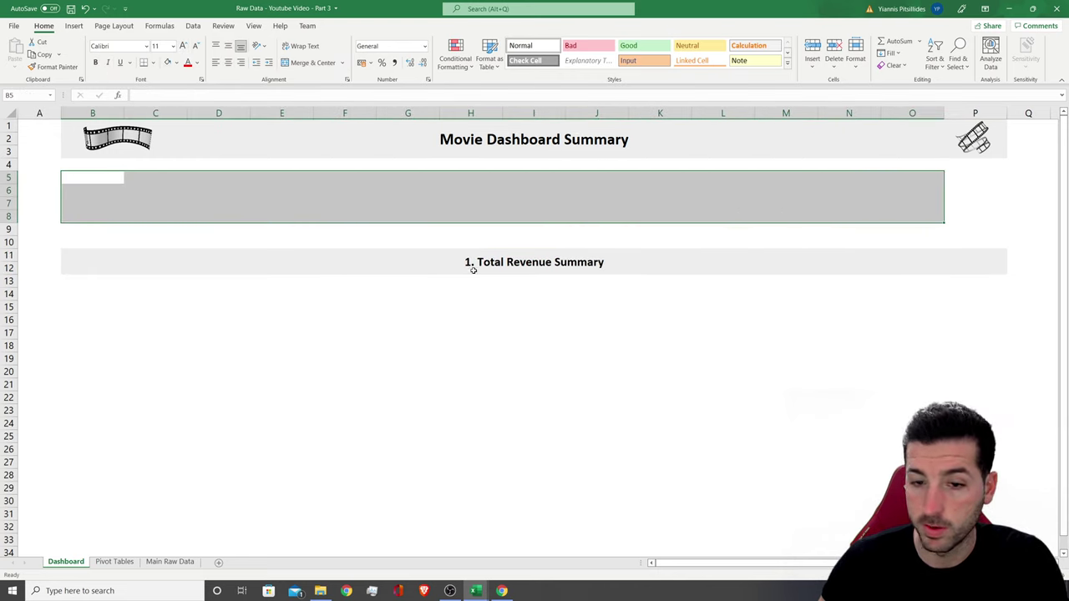
click(115, 561)
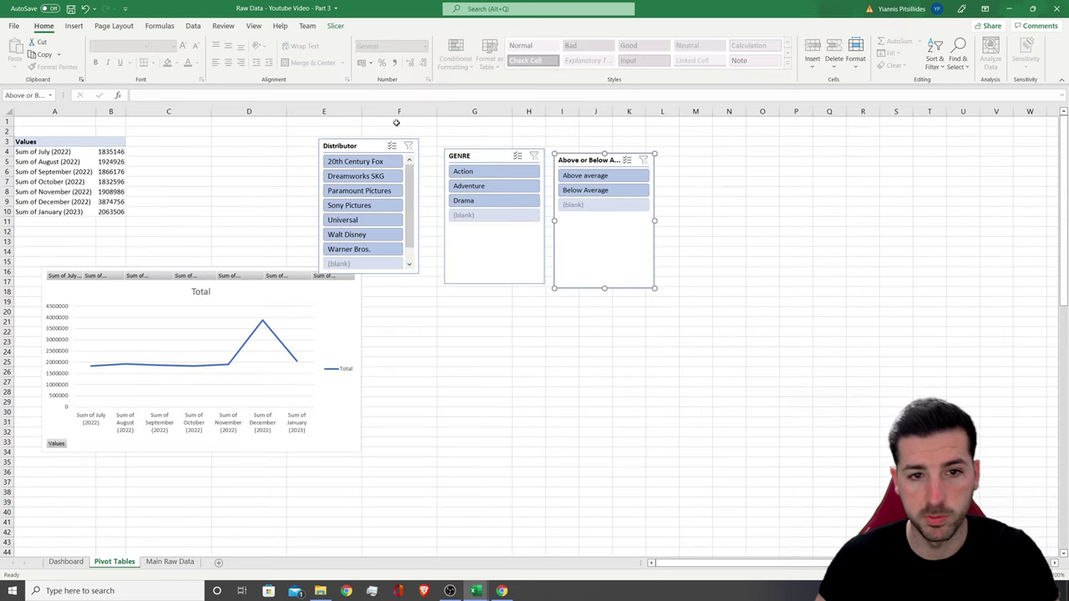
click(355, 148)
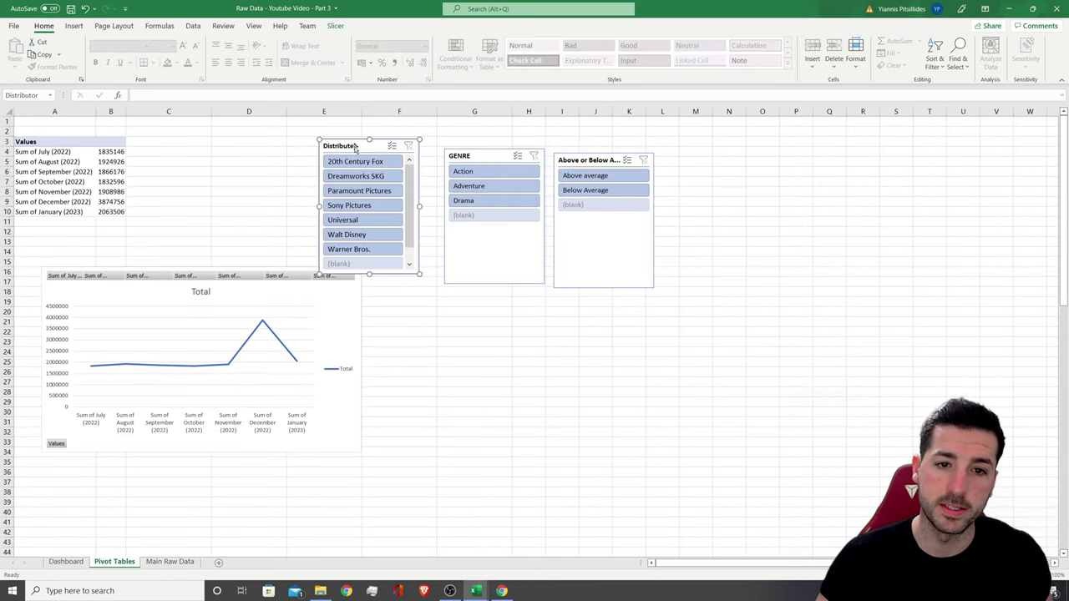
ctrl+click(493, 156)
ctrl+click(580, 159)
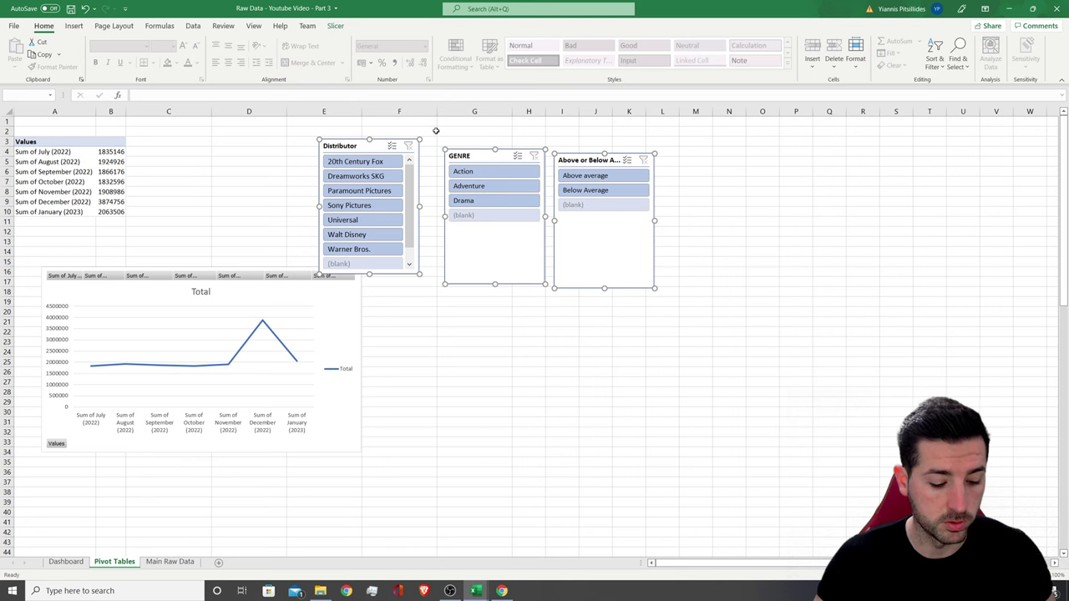
key(Delete)
click(66, 561)
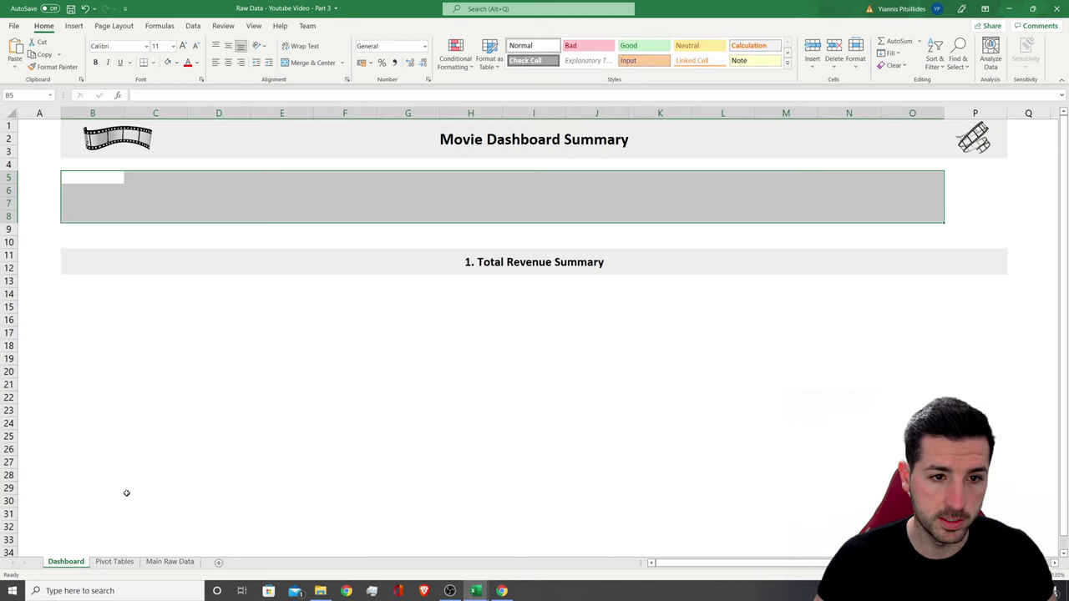
click(154, 227)
key(ctrl+v)
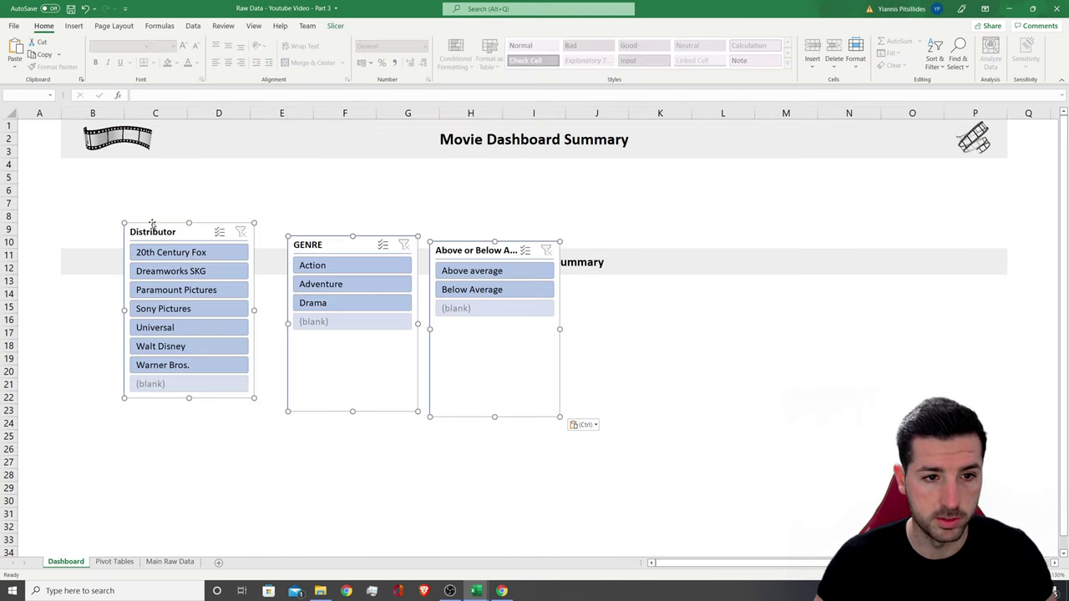
Arrange the slicers in a spaced row directly below the dashboard title, with Distributor starting at column B and GENRE in the middle
drag(154, 233, 91, 174)
click(218, 422)
drag(317, 179, 523, 165)
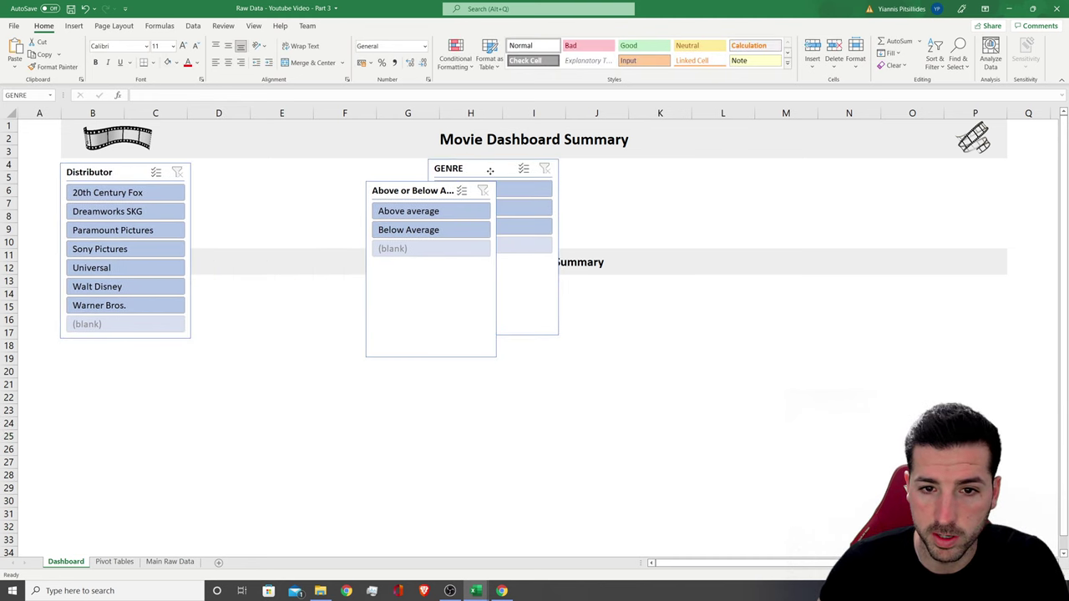
drag(386, 195, 692, 173)
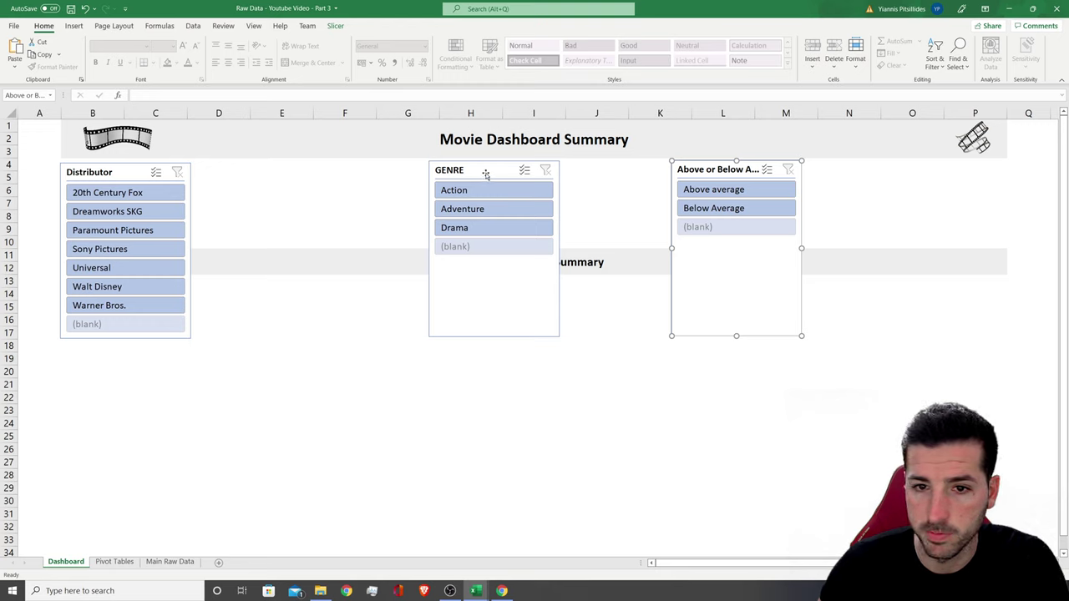
drag(488, 172, 519, 171)
Apply the light grey slicer style to the Distributor, GENRE and Above or Below Average slicers together
click(111, 174)
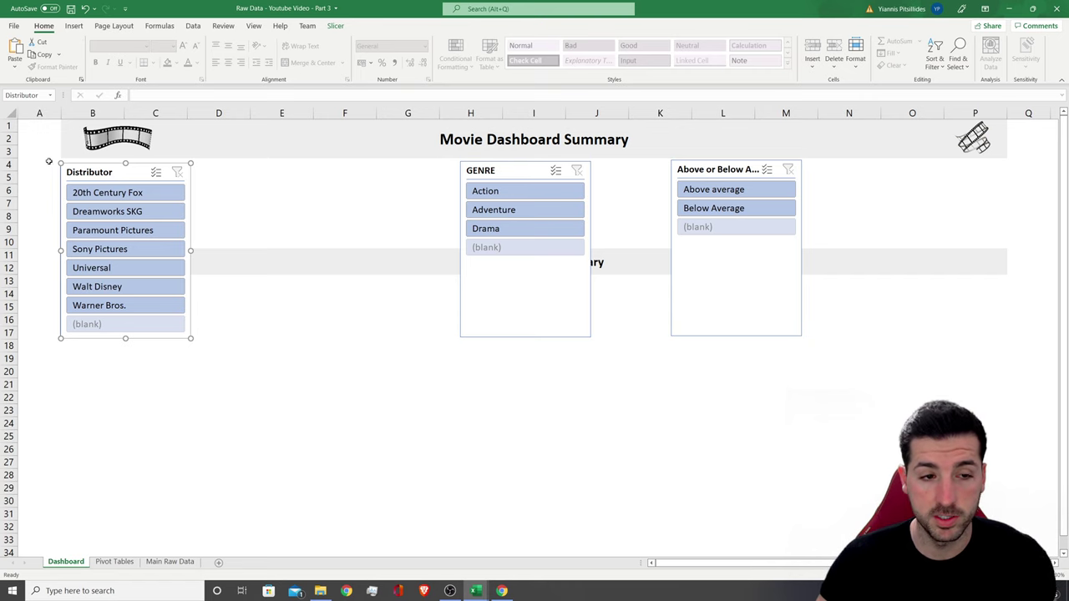
ctrl+click(472, 179)
ctrl+click(709, 170)
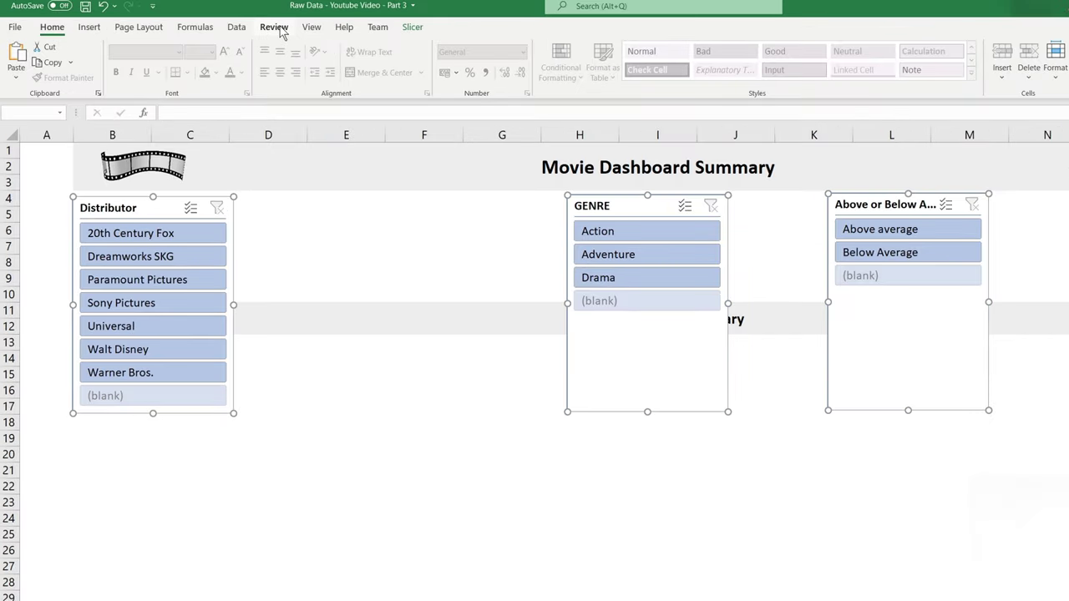
click(412, 27)
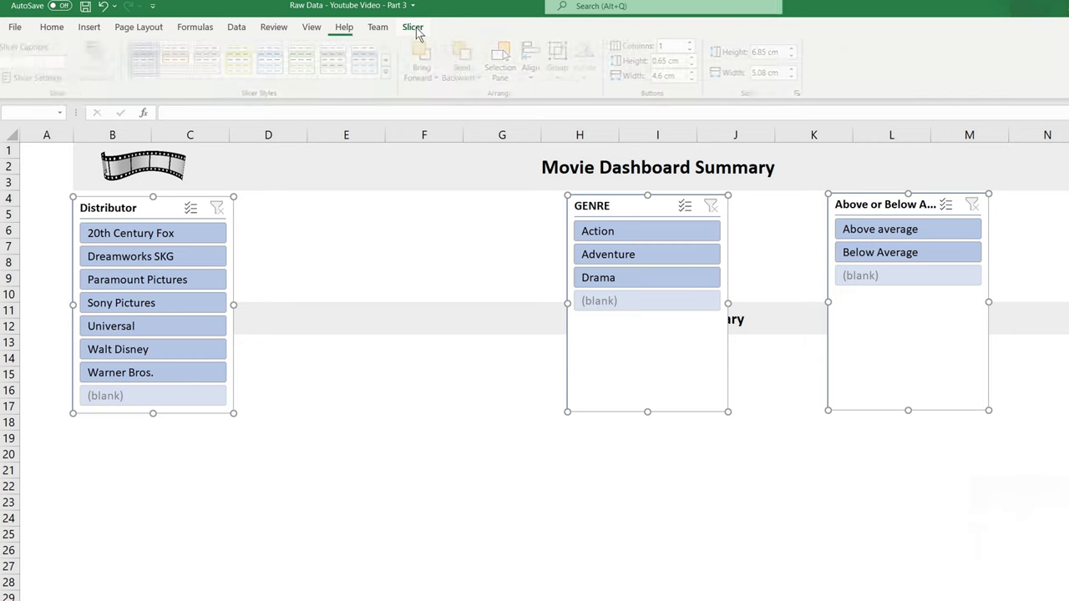
click(212, 67)
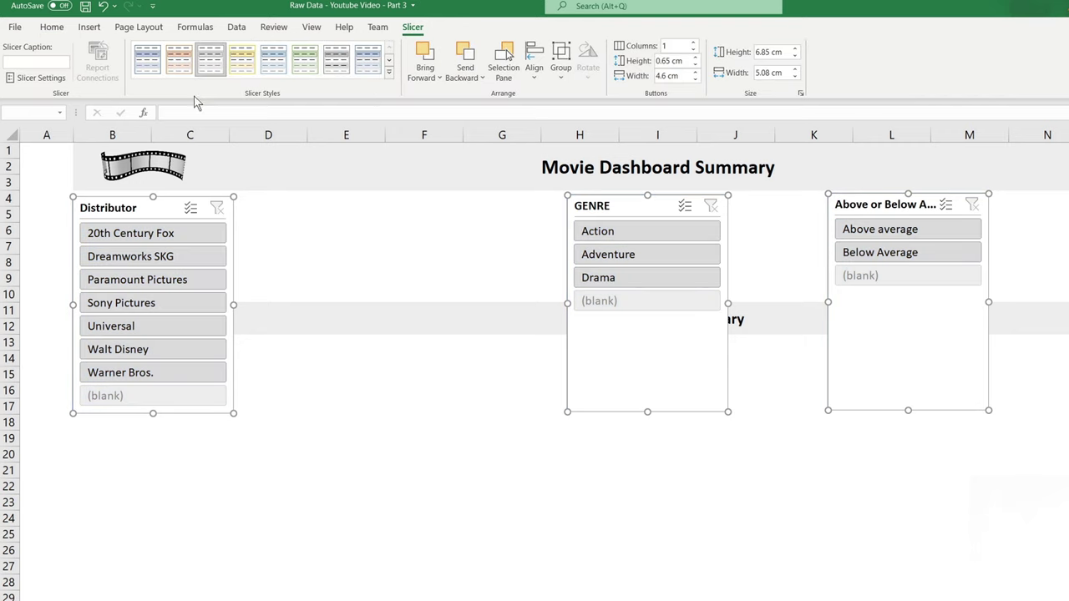
click(351, 262)
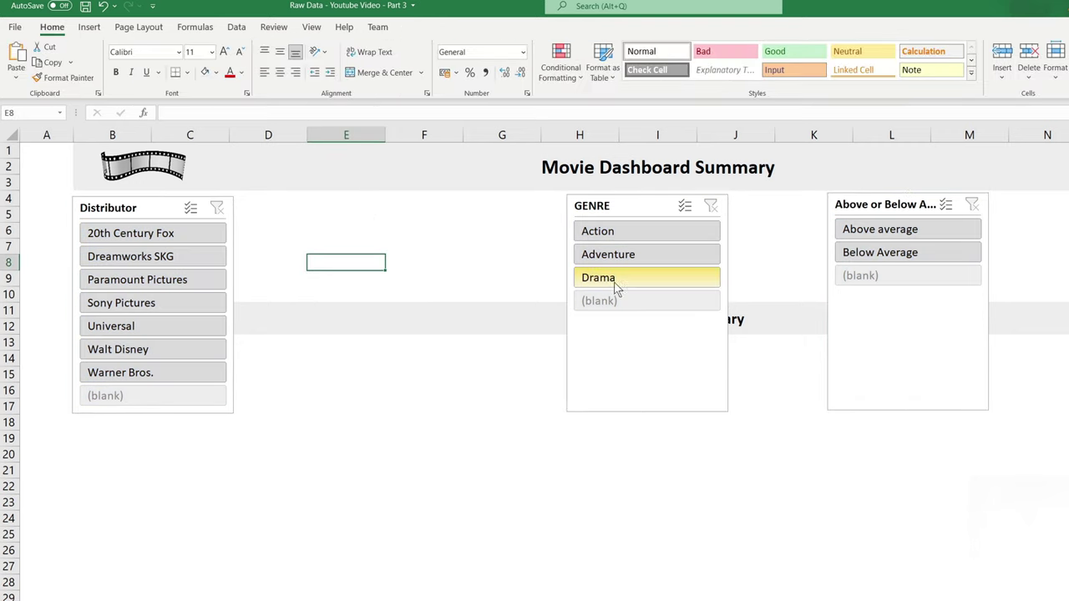
Set the Distributor slicer's layout to 4 columns in its size and properties settings
click(128, 206)
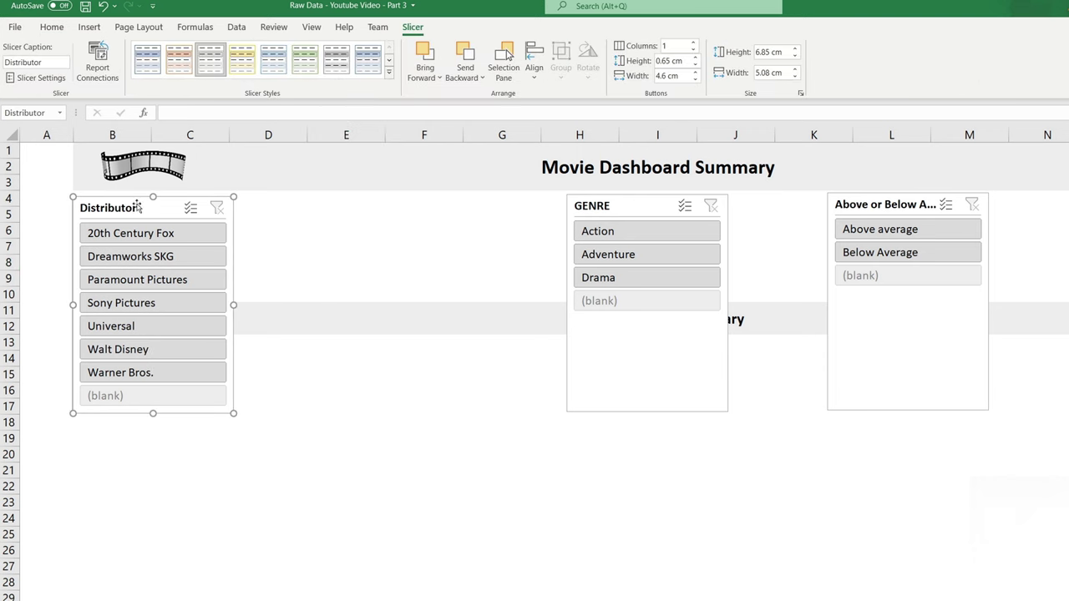
right_click(148, 209)
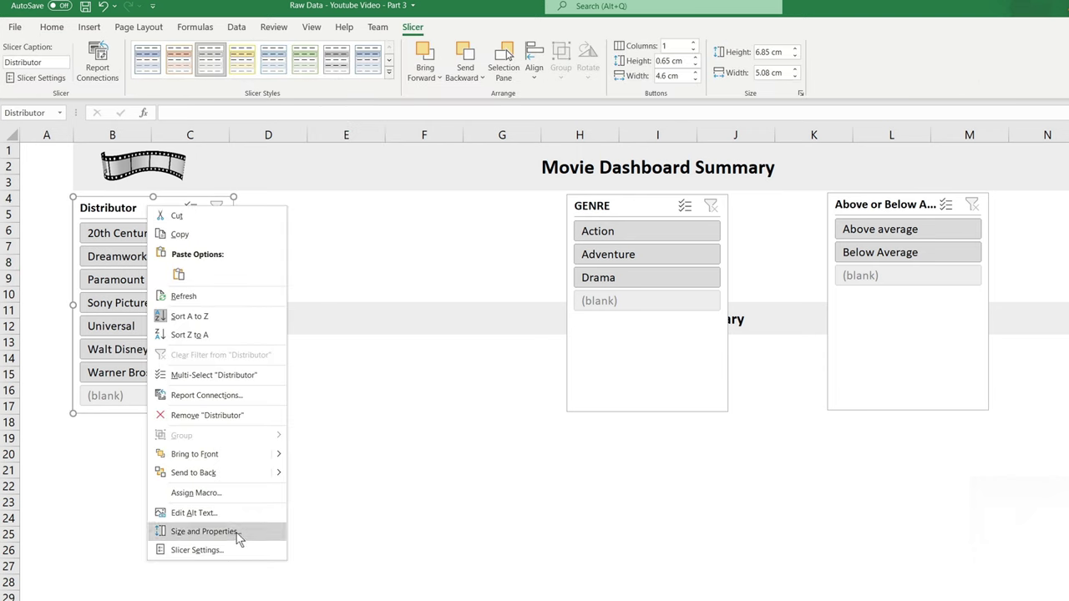
click(213, 550)
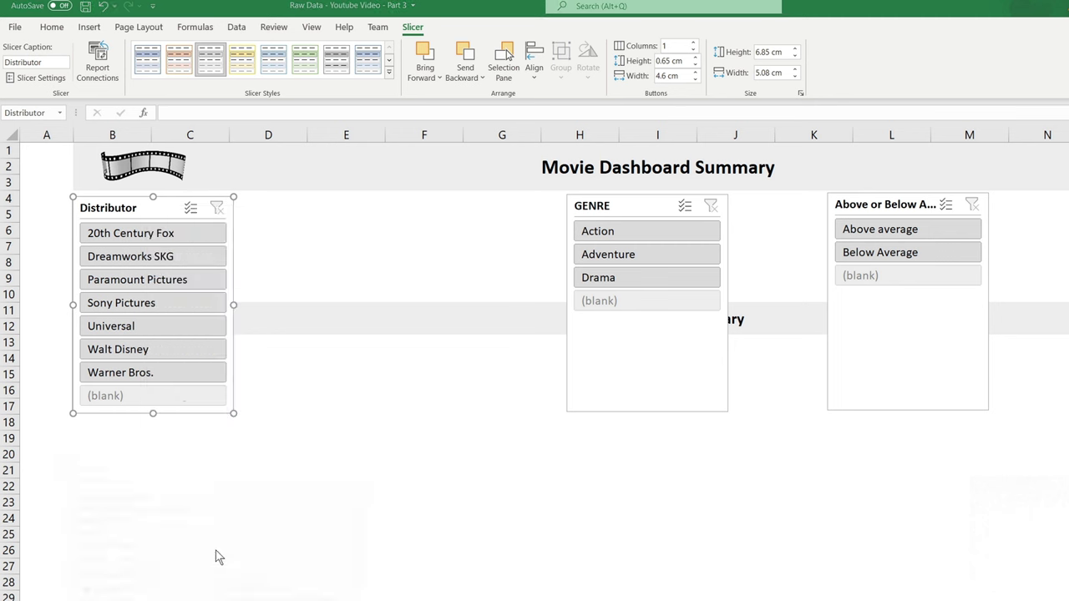
key(Escape)
right_click(159, 201)
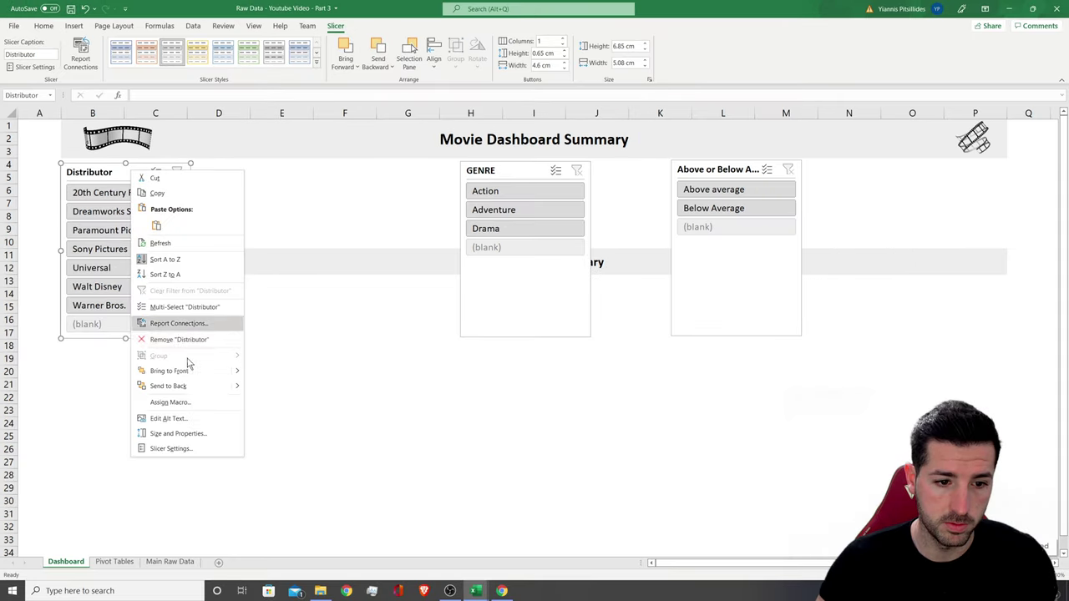
click(221, 514)
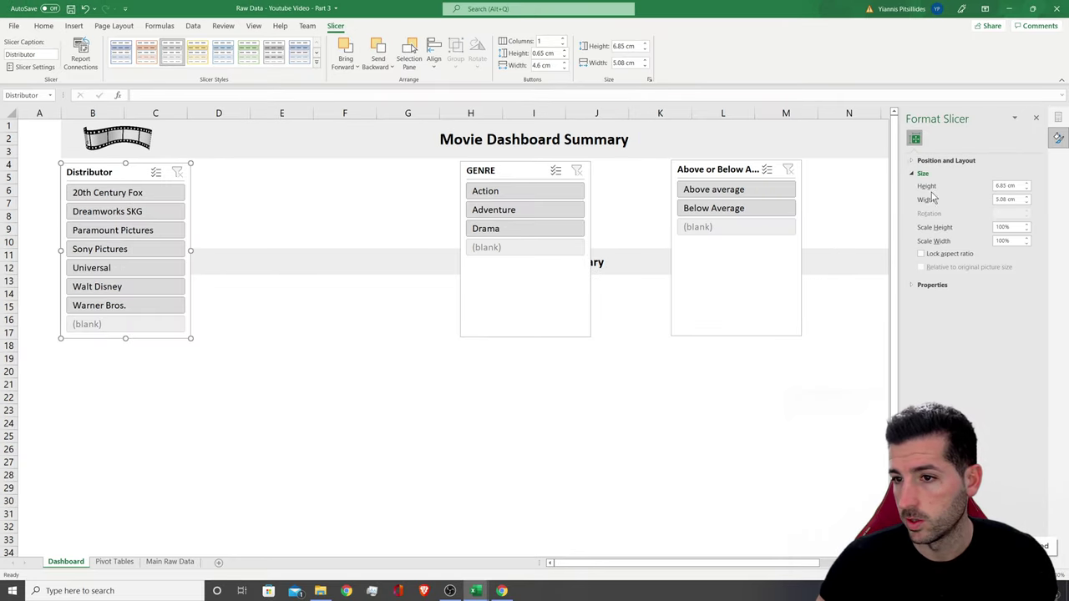
click(943, 160)
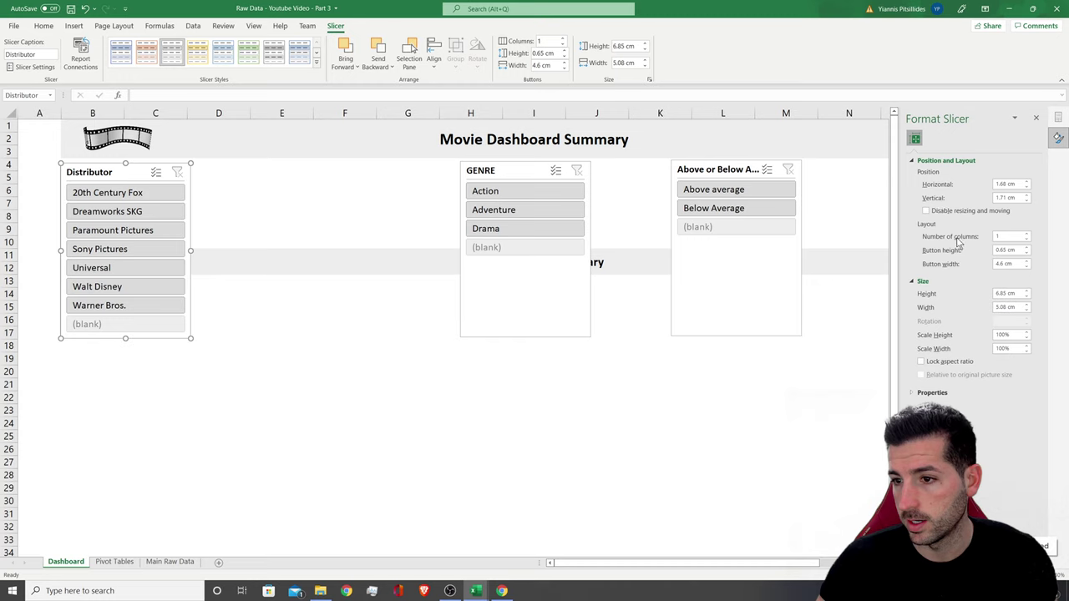
click(1028, 236)
click(1028, 236)
click(1027, 236)
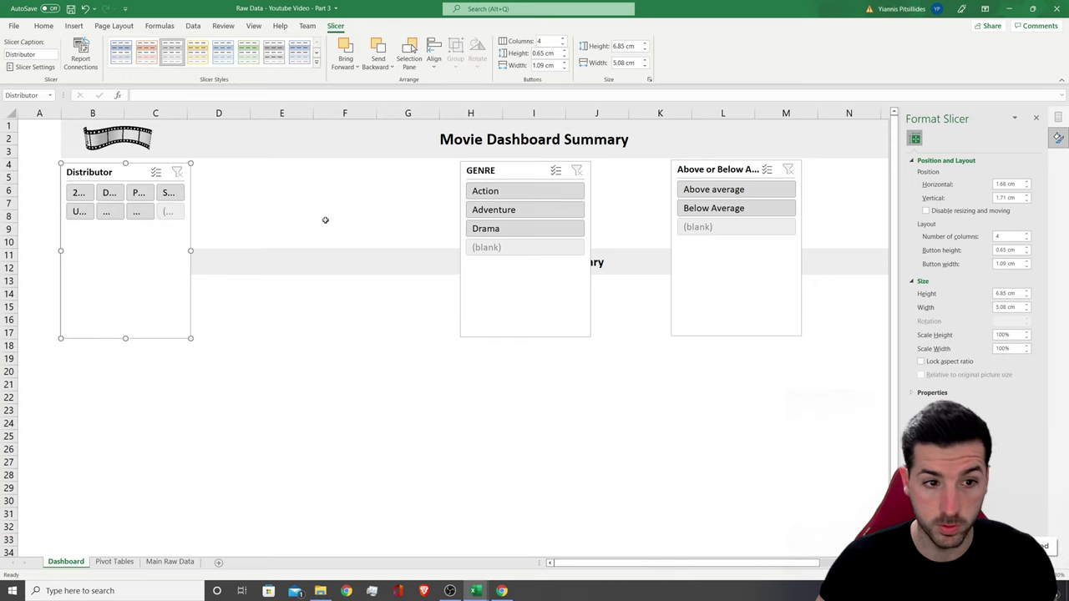
Resize the Distributor slicer to about 15.4 cm wide and 2.5 cm high, fitting it between the title band and section heading
drag(190, 253, 427, 224)
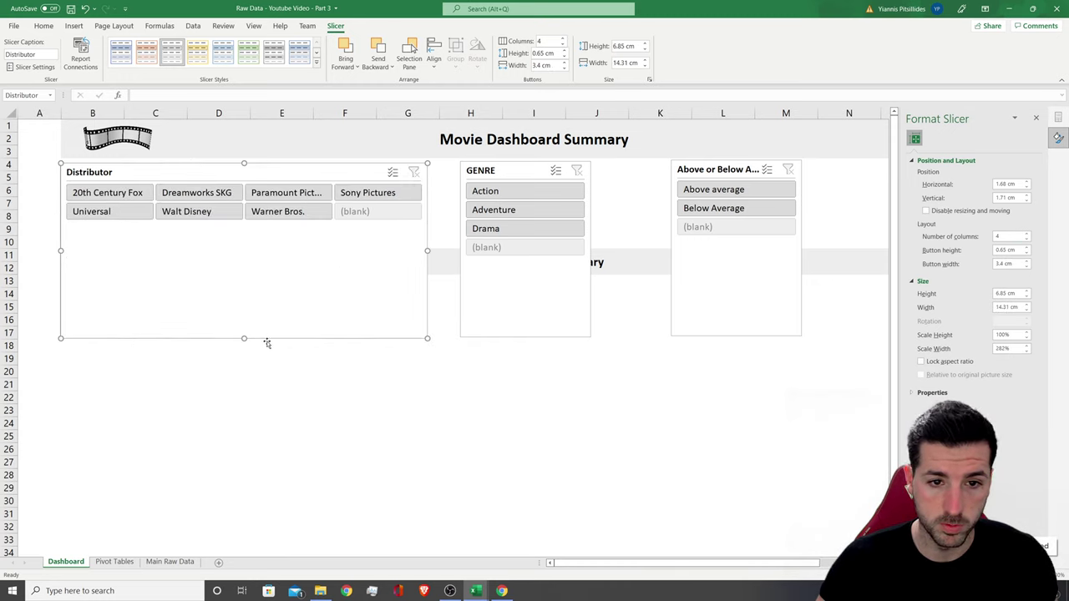
drag(243, 338, 315, 228)
drag(426, 195, 443, 178)
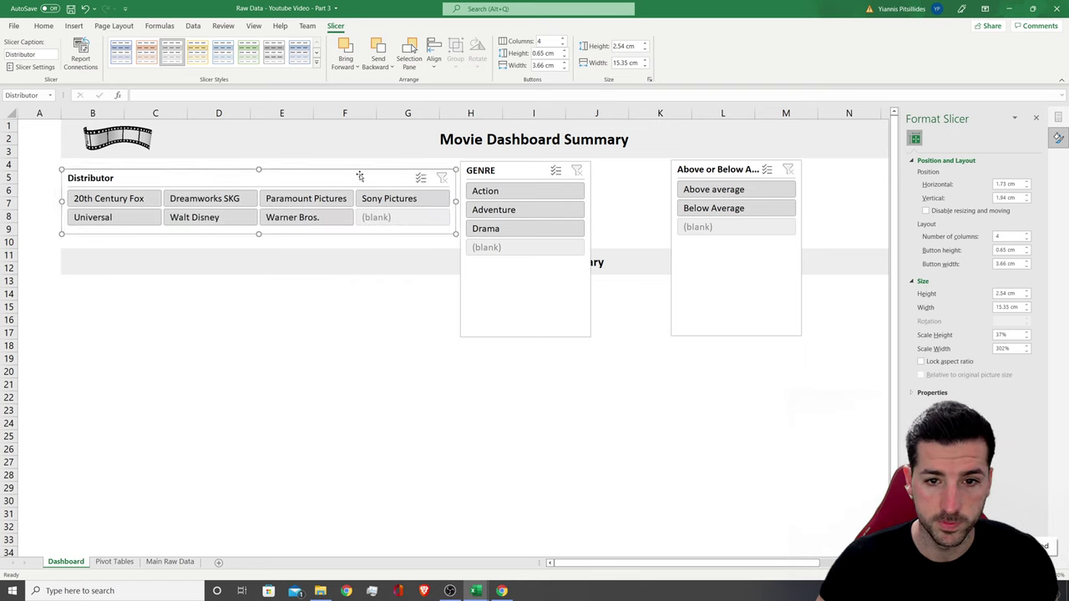
Set the GENRE and the Above or Below Average slicers to 2 columns each
click(499, 170)
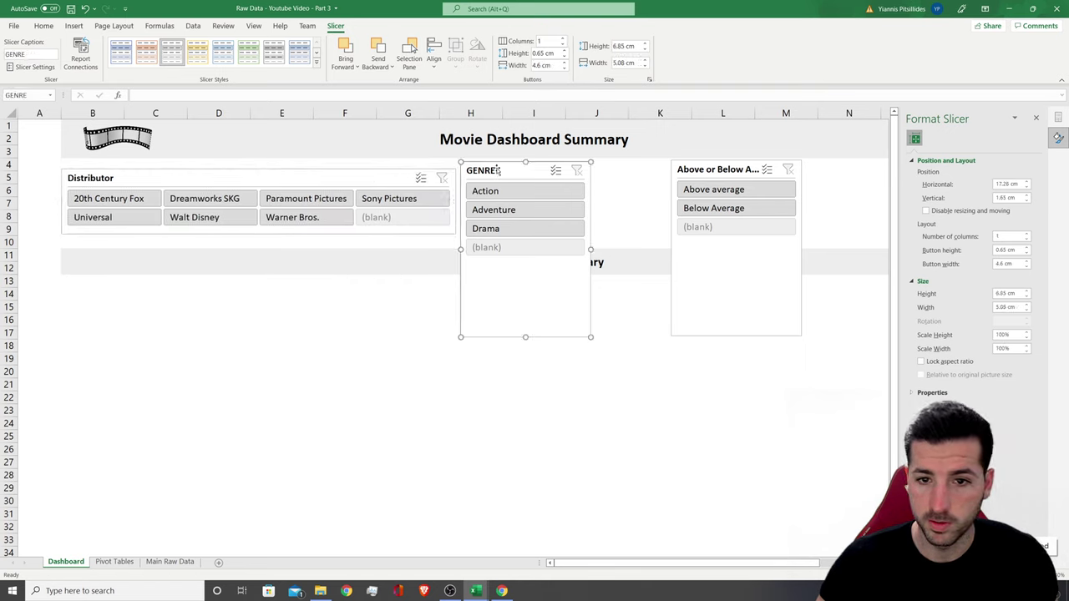
click(1028, 236)
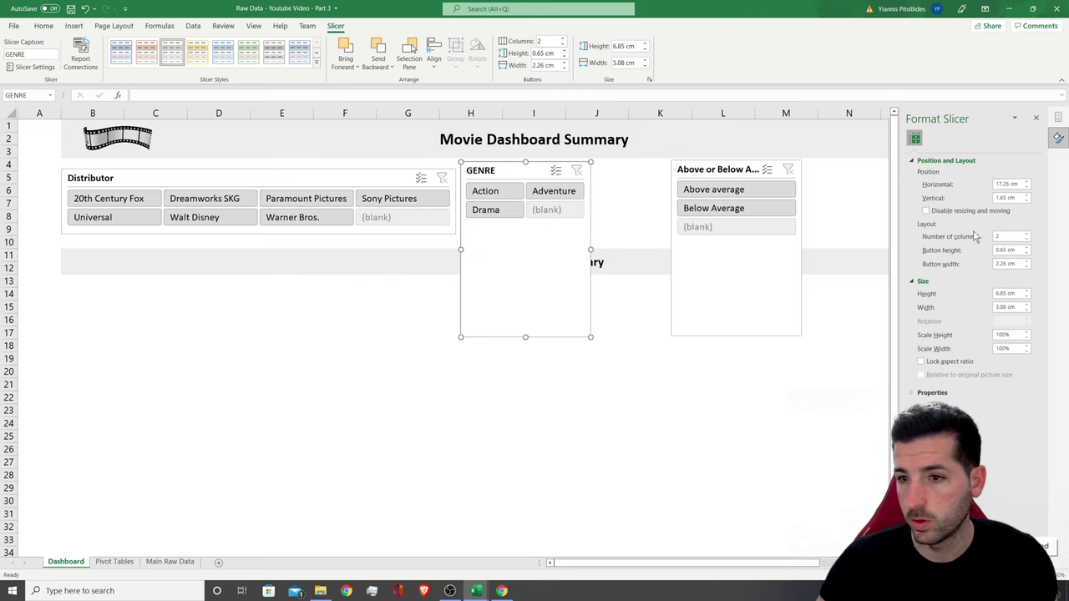
click(1026, 233)
click(659, 448)
Shorten GENRE to about 2.4 cm in line with Distributor, and place Above or Below Average beside it, about 2.7 cm high
click(531, 311)
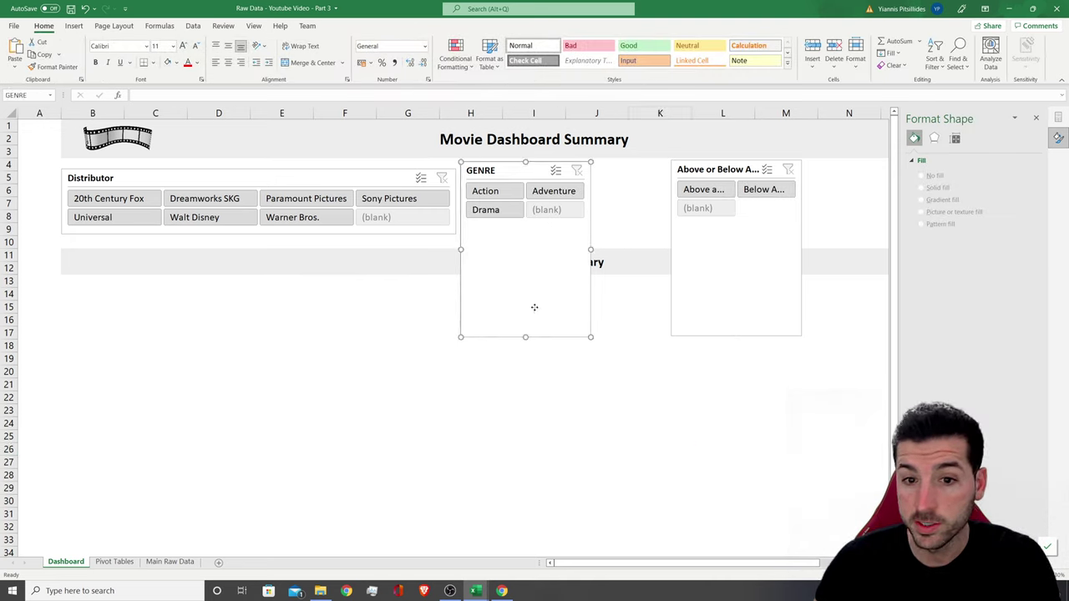
drag(524, 313, 509, 233)
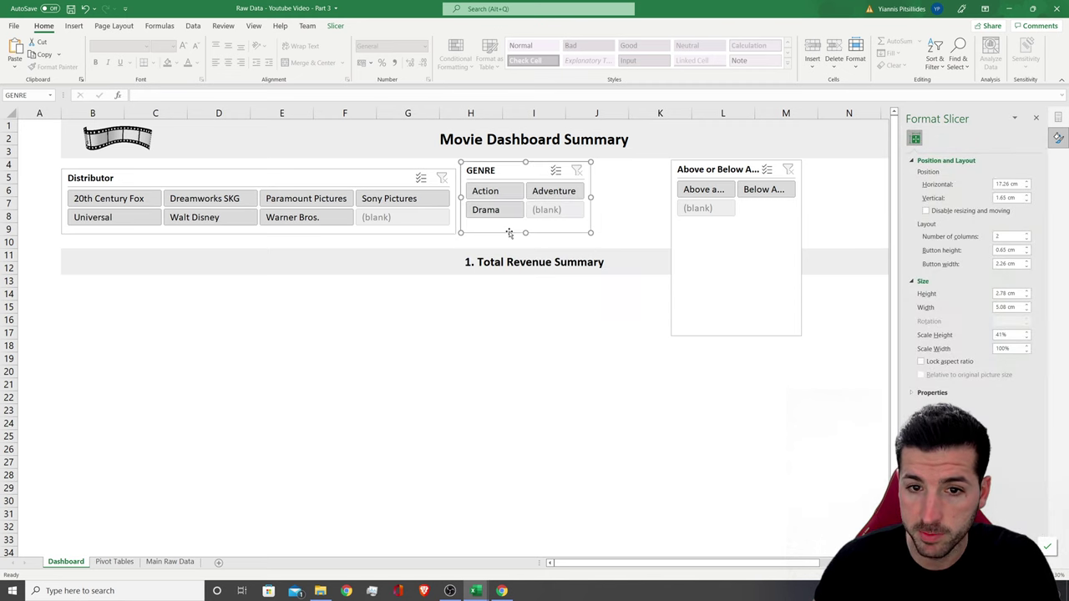
drag(522, 166, 522, 172)
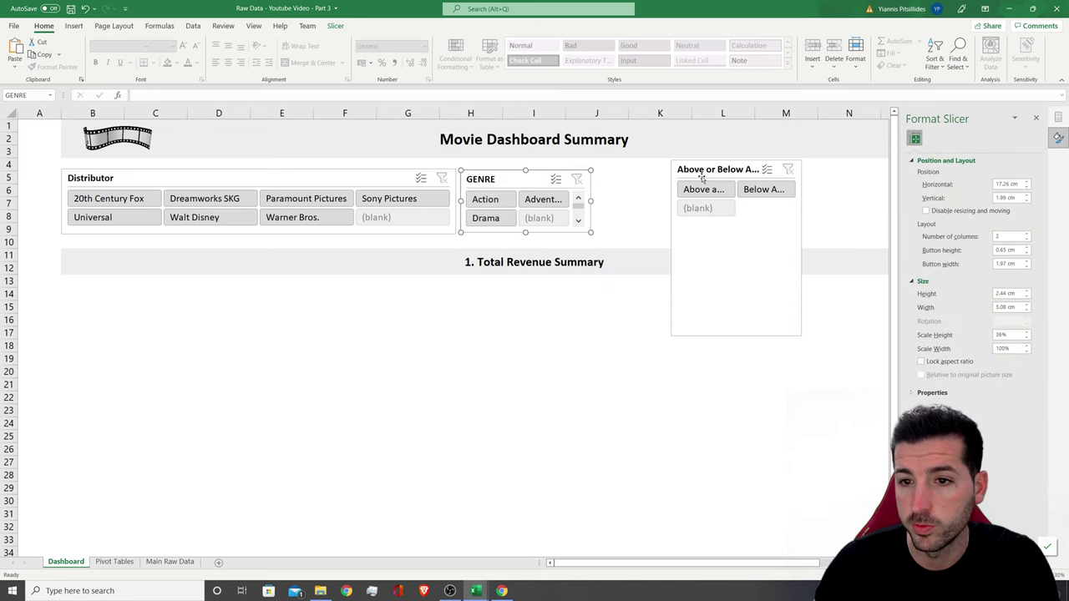
drag(692, 167, 615, 175)
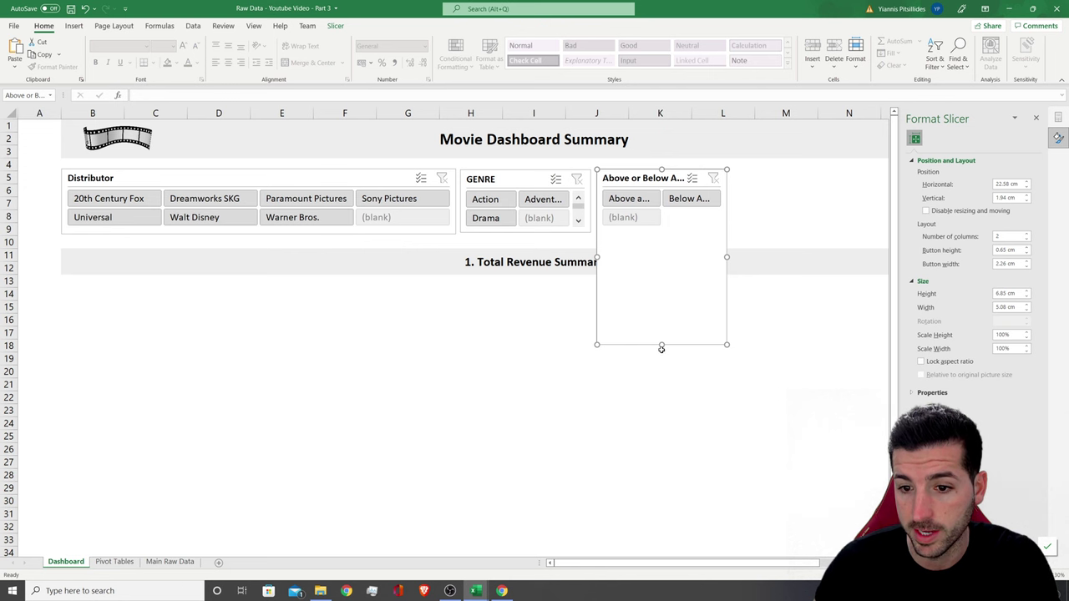
drag(661, 349, 661, 238)
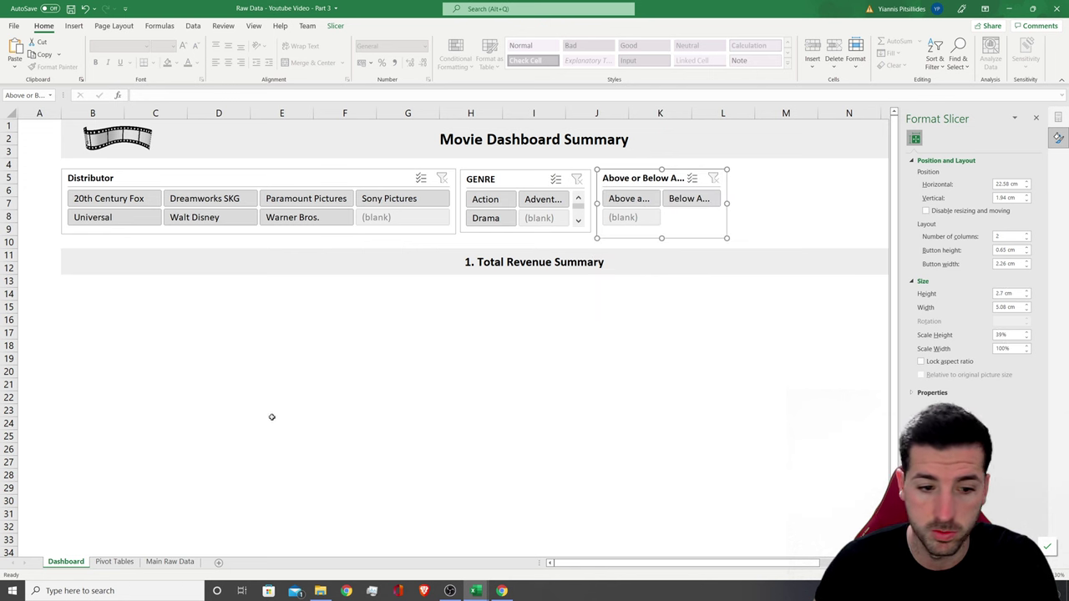
Try a MOVIE slicer on the Pivot Tables sheet, enlarged to about 11 by 17.5 cm, and delete it
click(115, 562)
click(16, 181)
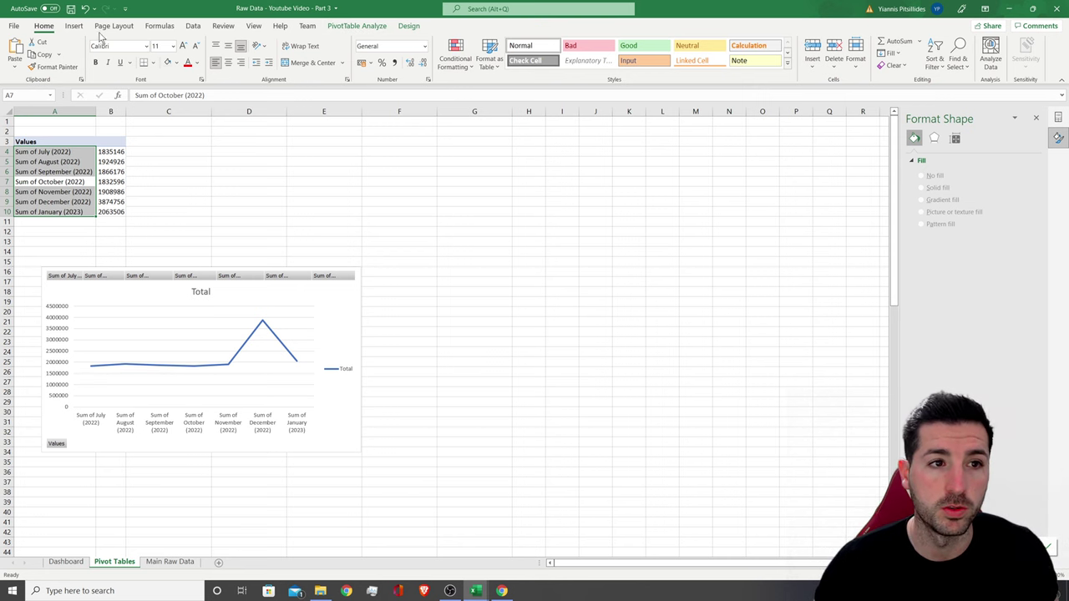
click(74, 26)
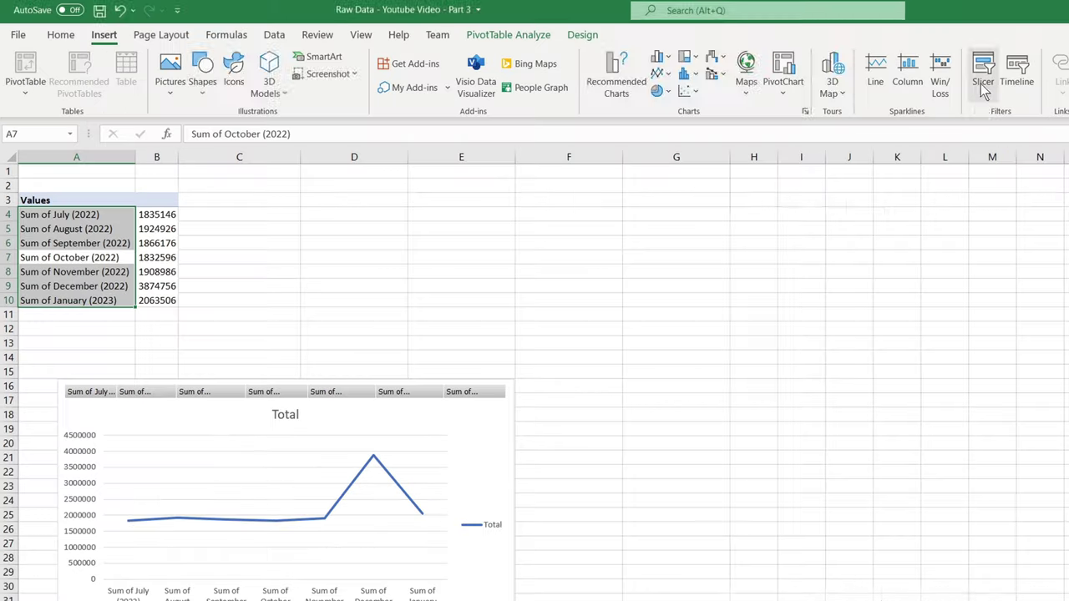
click(688, 52)
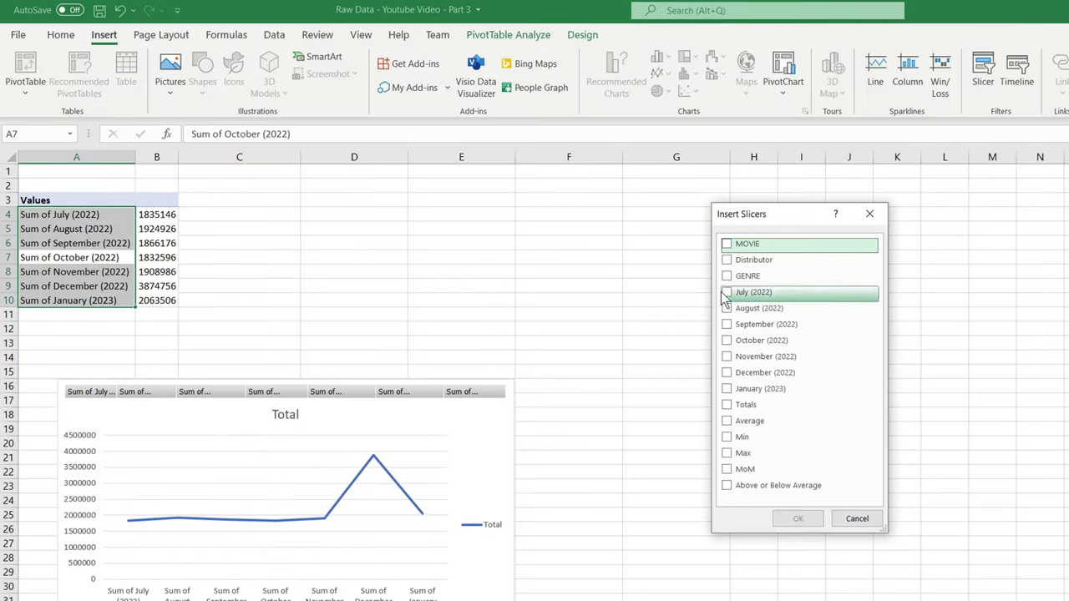
click(509, 172)
click(797, 519)
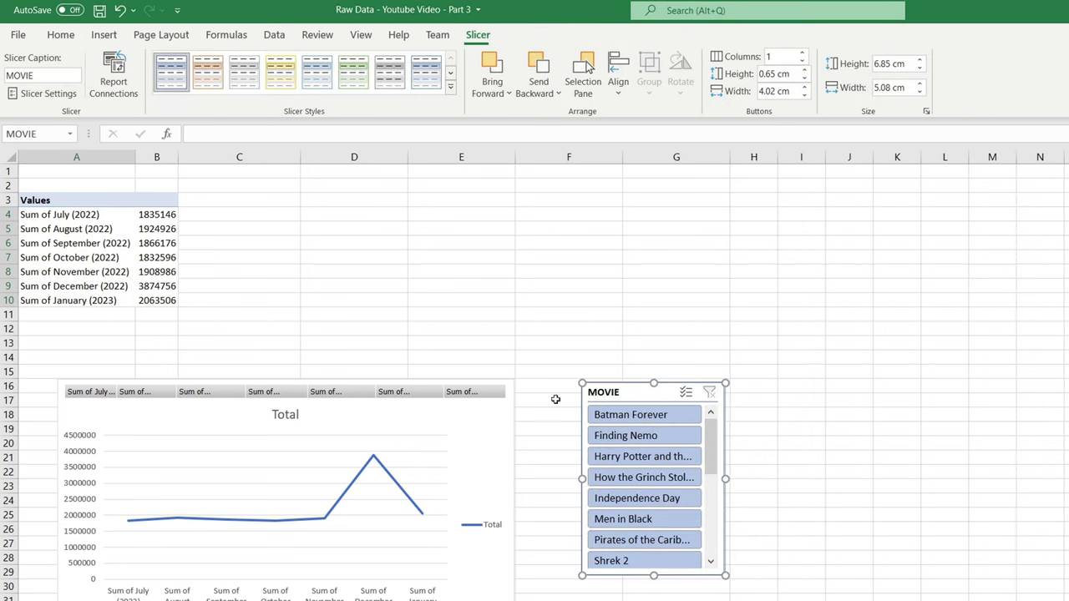
drag(637, 367, 572, 224)
drag(660, 433, 833, 597)
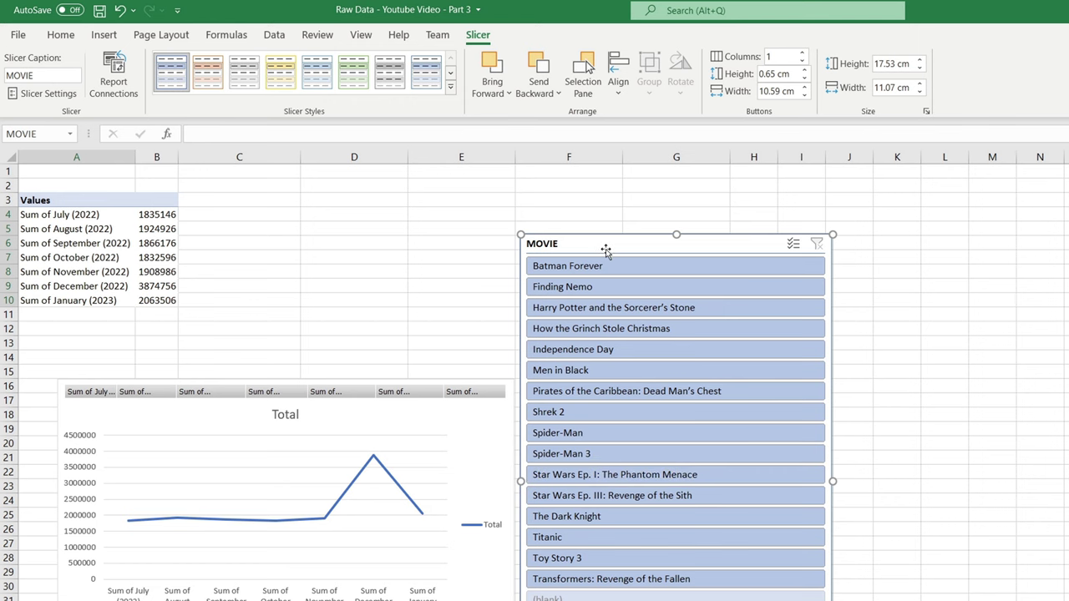
key(Delete)
Copy the PivotTable in A3:B10 and paste the duplicate at cell F3
click(461, 251)
drag(35, 201, 159, 300)
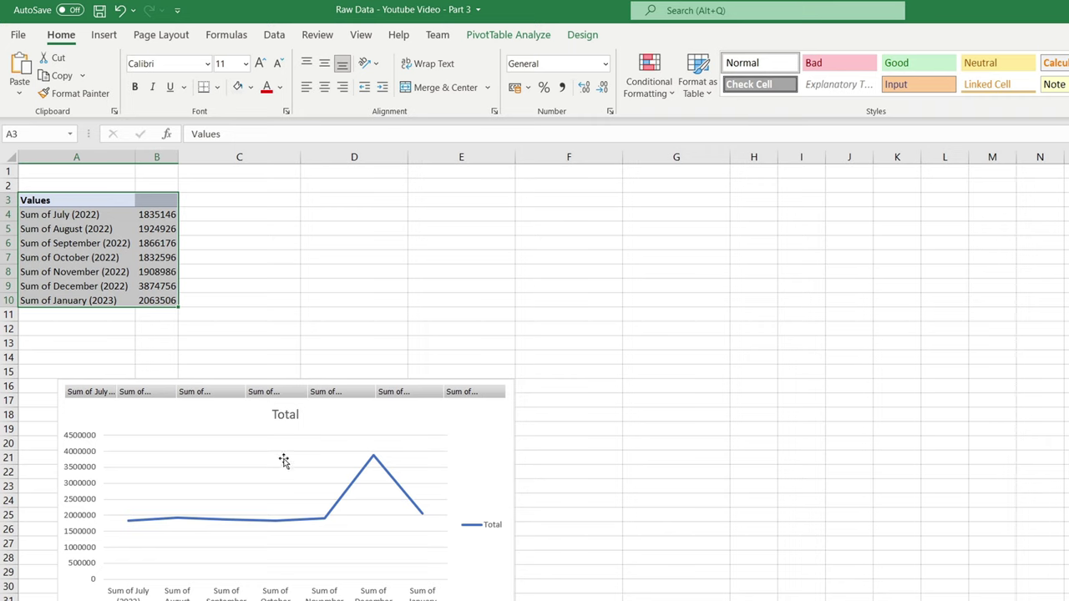
key(ctrl+c)
click(470, 213)
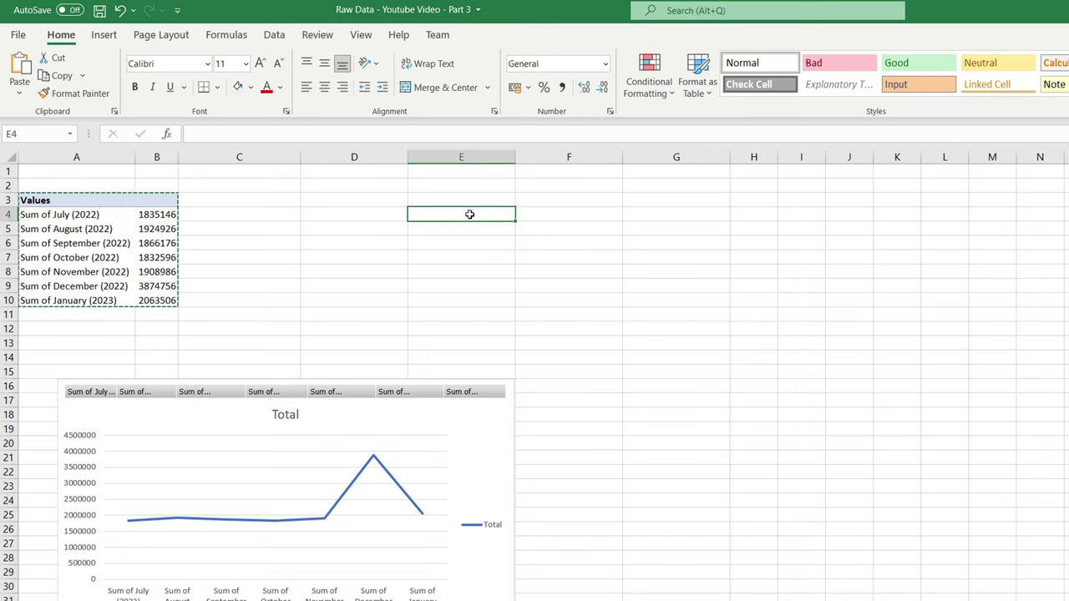
click(589, 204)
key(ctrl+v)
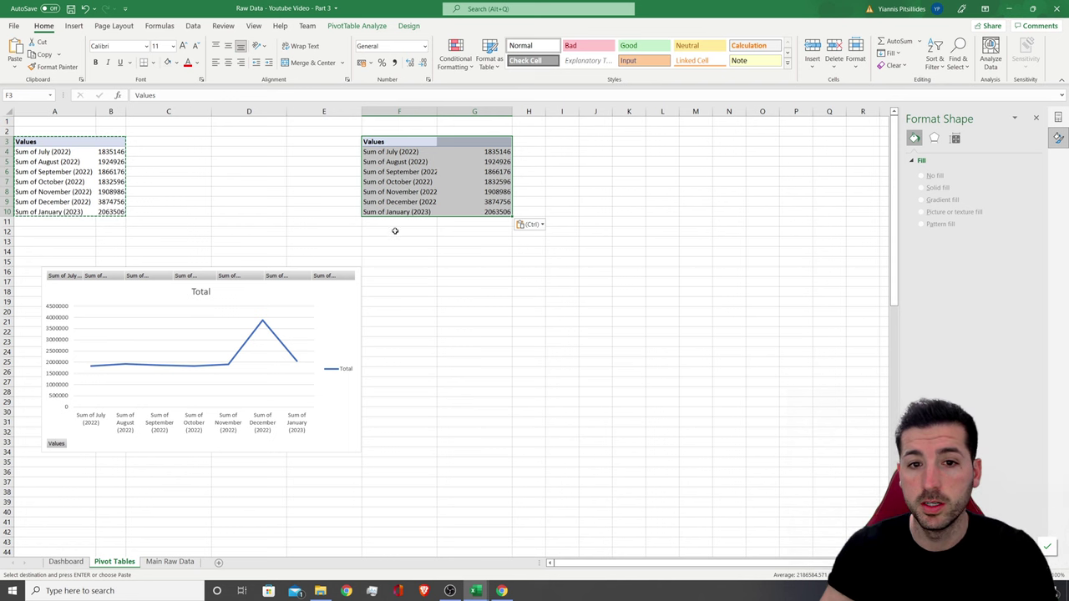
Remove all monthly fields, July (2022) through January (2023), from the duplicated PivotTable
click(412, 185)
right_click(459, 171)
click(1035, 117)
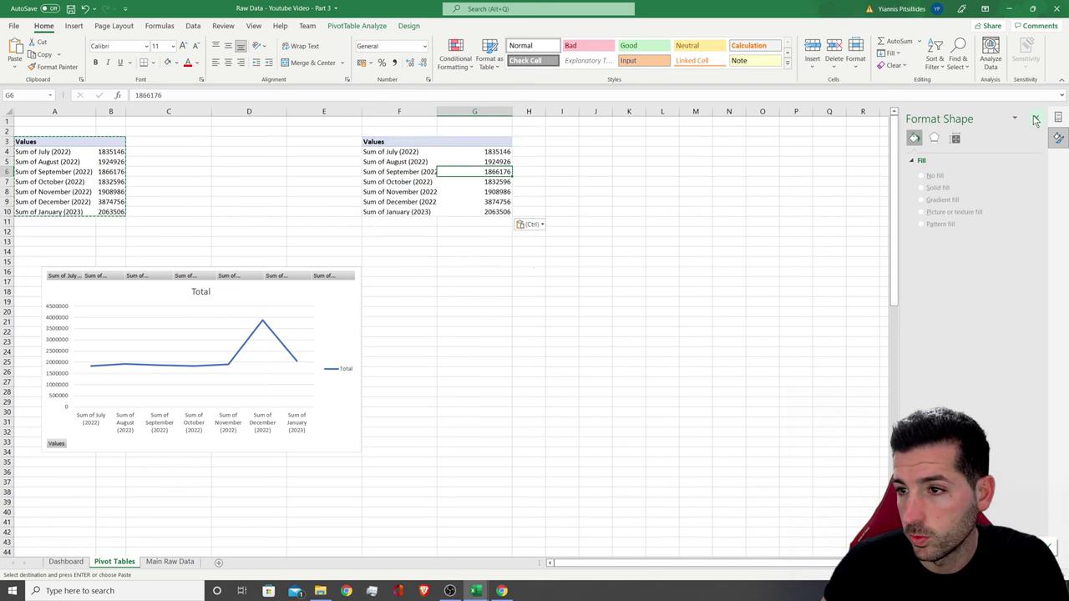
click(1035, 117)
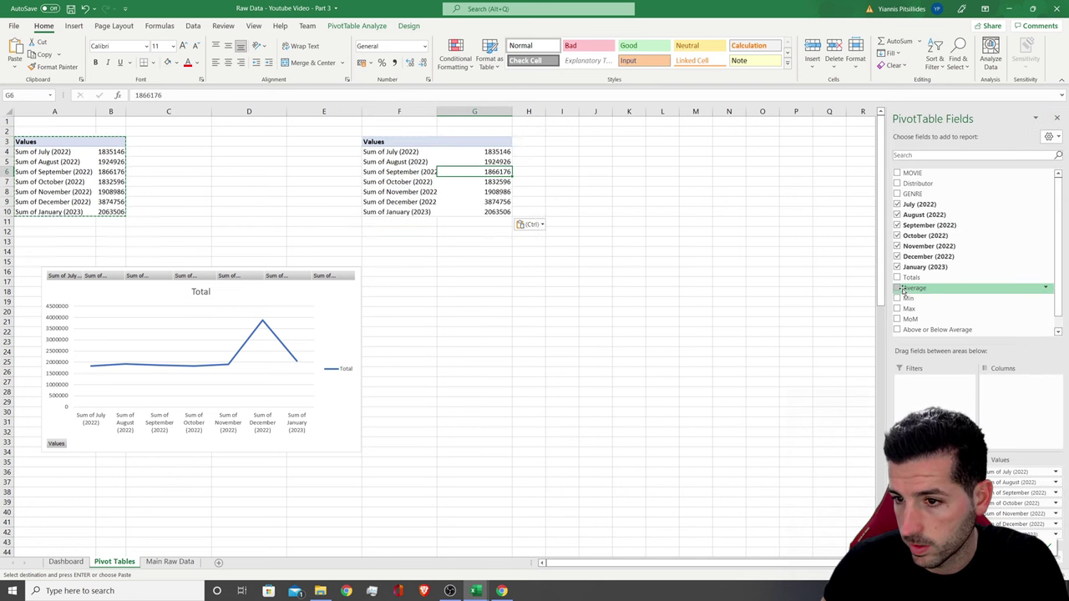
click(897, 266)
click(897, 257)
click(897, 245)
click(896, 236)
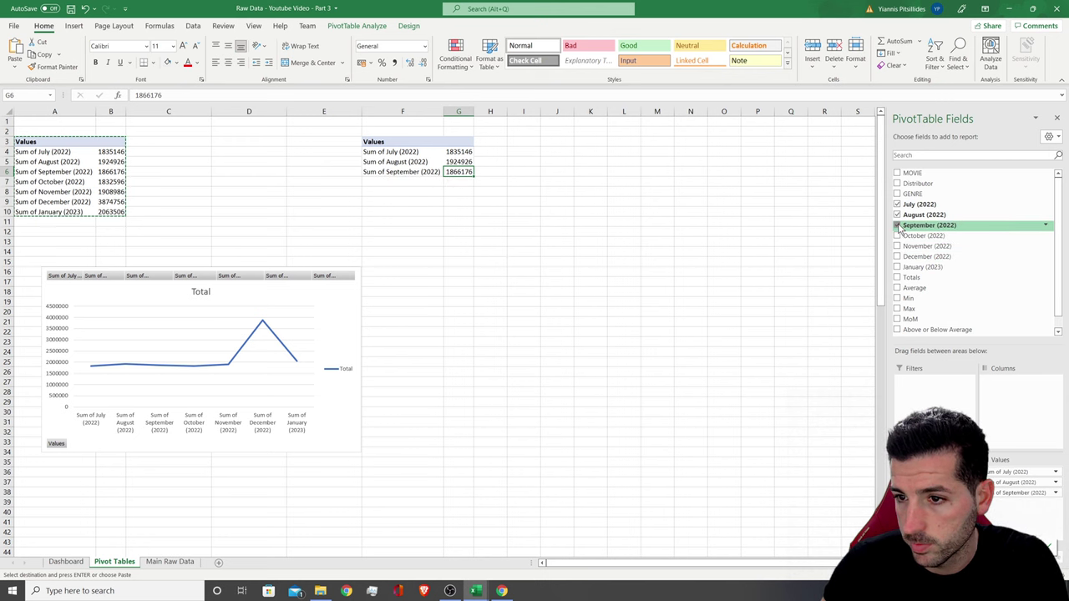
click(897, 225)
click(897, 215)
click(897, 204)
Add MOVIE as a report filter in the duplicated PivotTable and move the filter to cell F3
drag(910, 173, 955, 398)
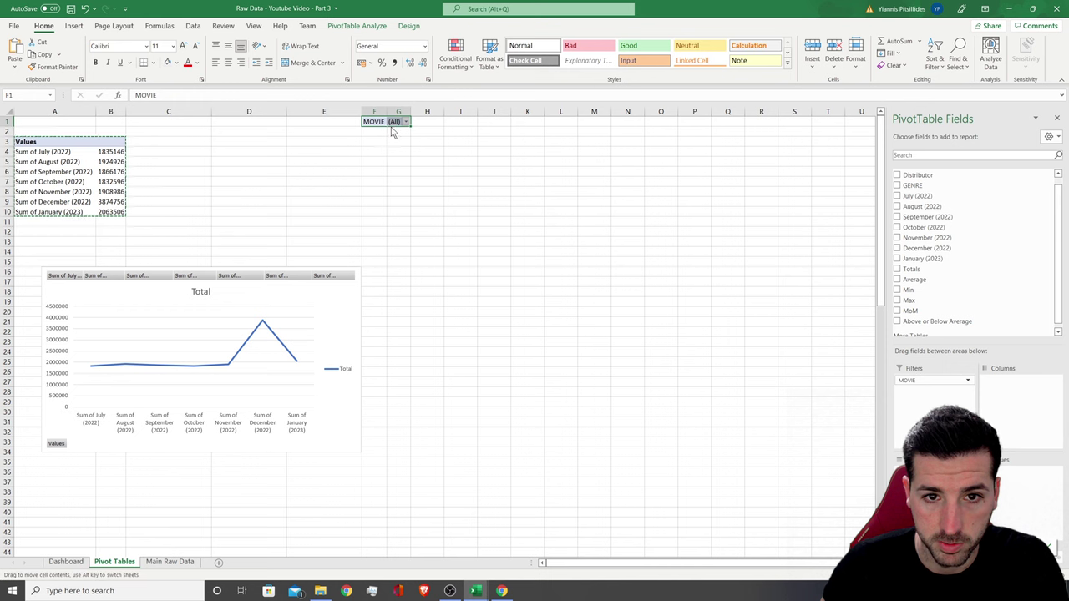
drag(377, 125, 398, 147)
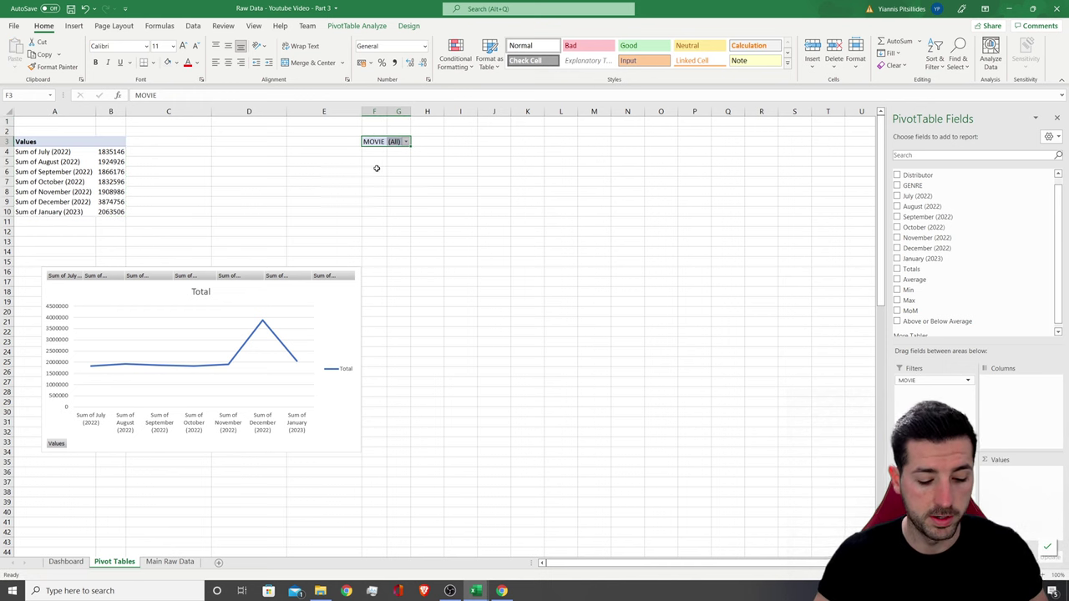
Paste a copy of the MOVIE filter PivotTable onto the Dashboard sheet at cell O6
click(159, 562)
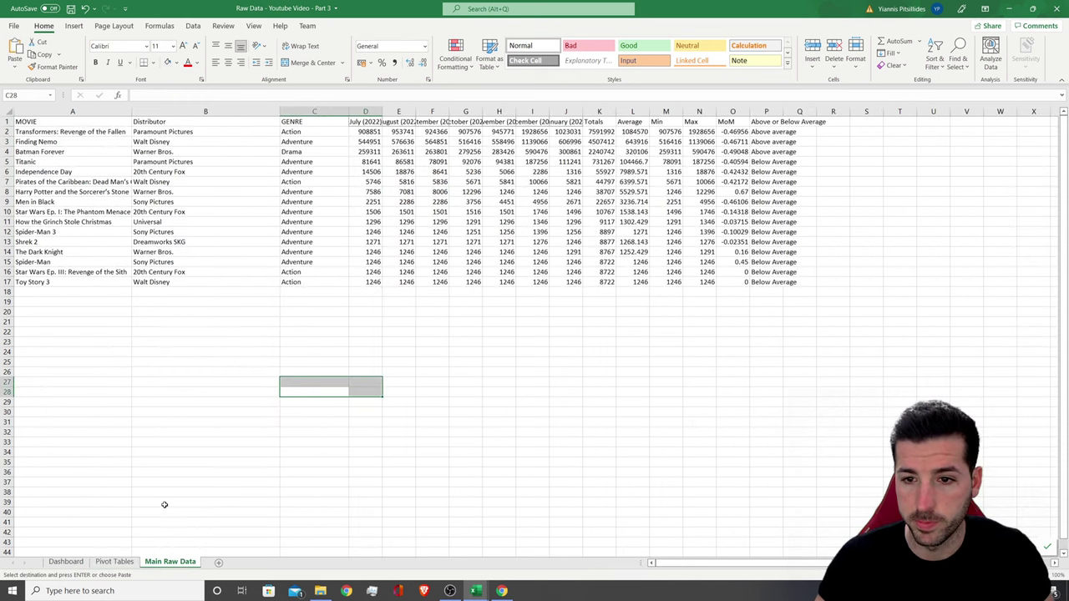
click(71, 565)
click(894, 172)
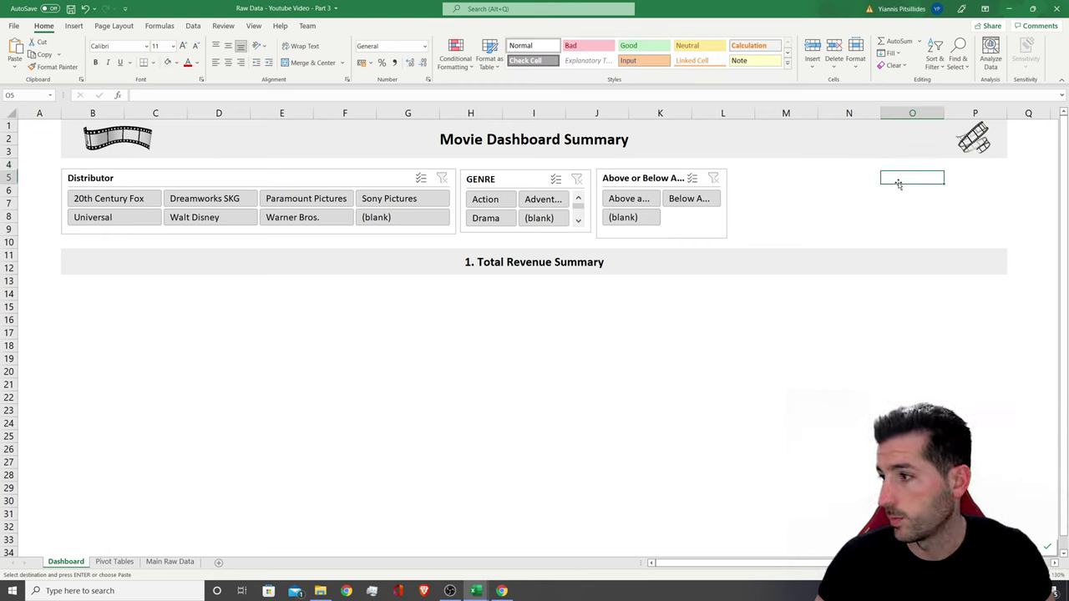
key(ctrl+v)
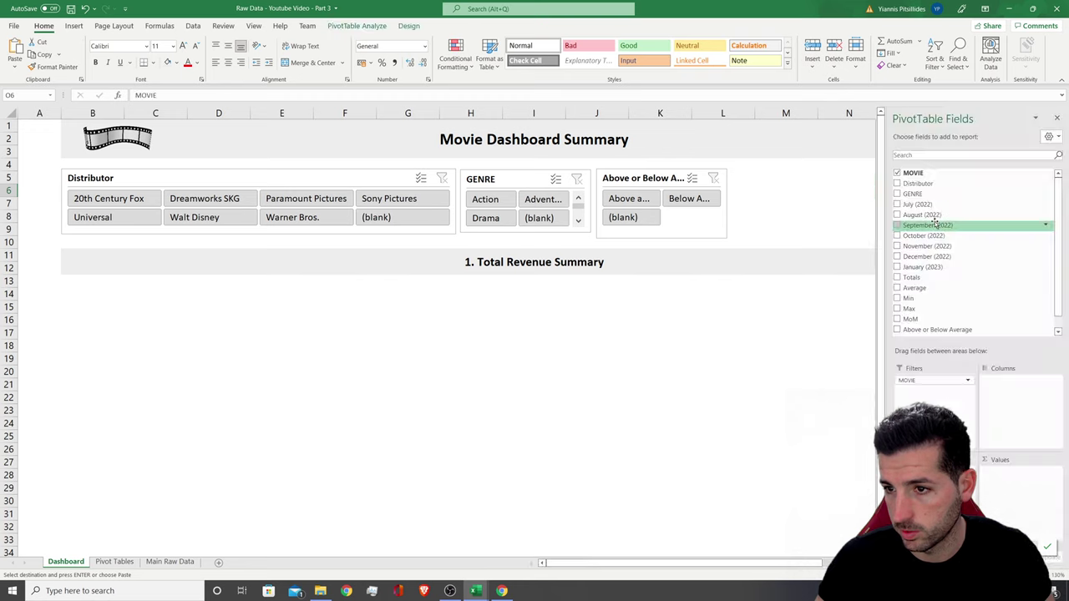
click(785, 190)
click(910, 204)
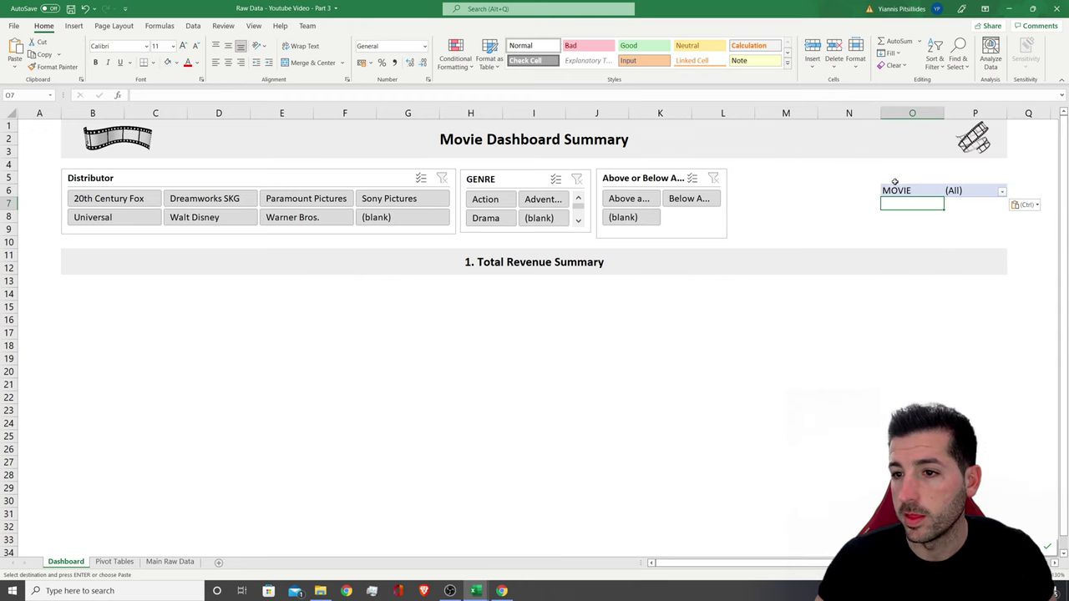
Enter the heading "Movie Filter" in cell O5 and merge and centre it across O5:P5
drag(894, 178, 949, 177)
click(917, 180)
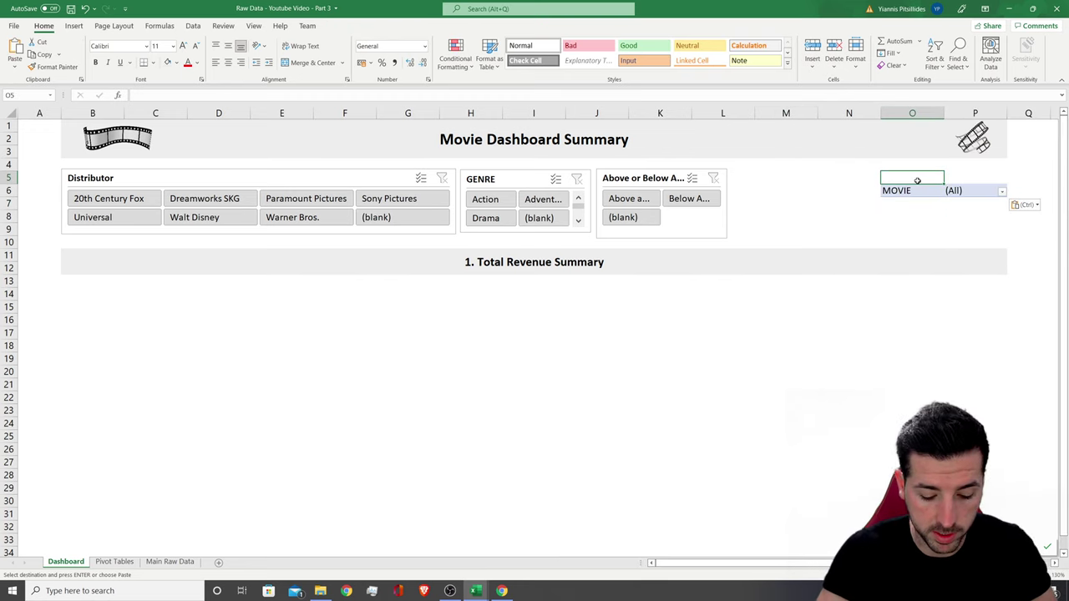
text(Movie Fil)
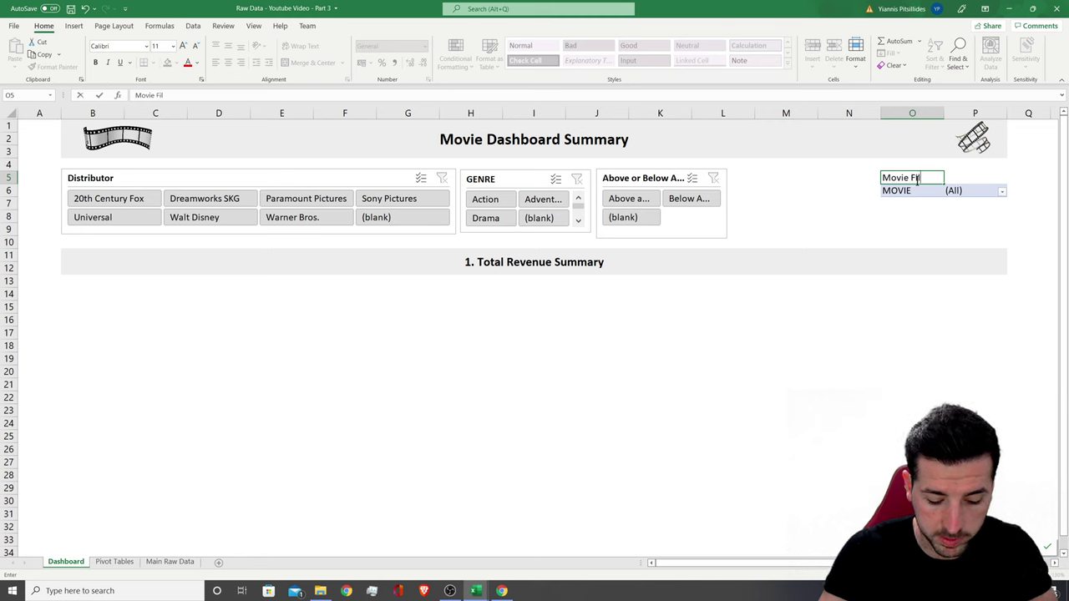
text(ter)
key(Return)
click(897, 178)
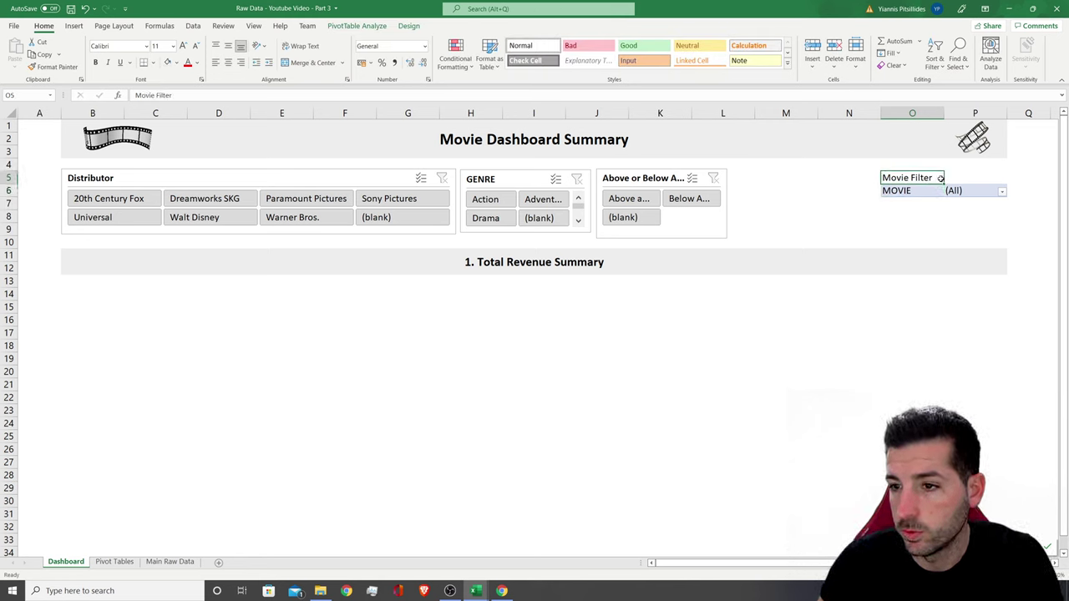
drag(940, 178, 973, 179)
click(309, 63)
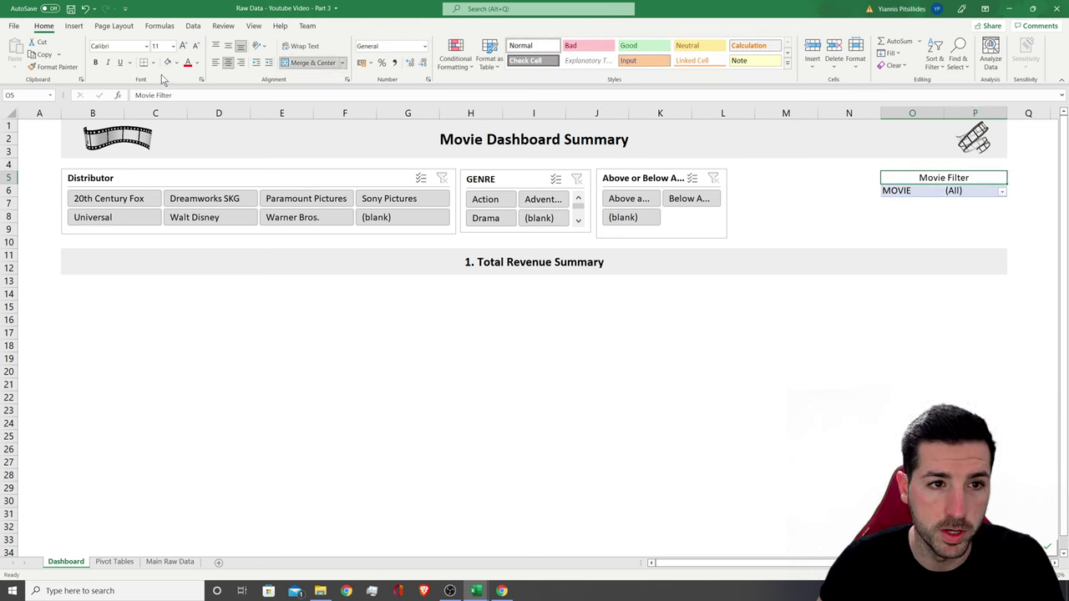
Draw a thin border around O5:P9 and fill the Movie Filter heading with light grey
click(153, 62)
mouse_move(201, 373)
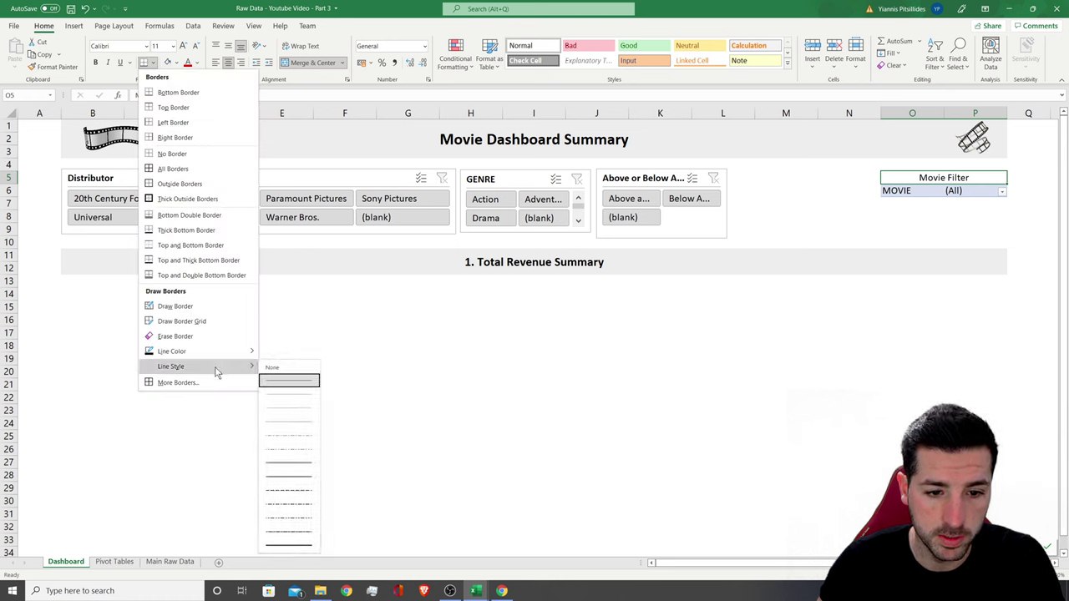
click(279, 396)
drag(902, 175, 908, 232)
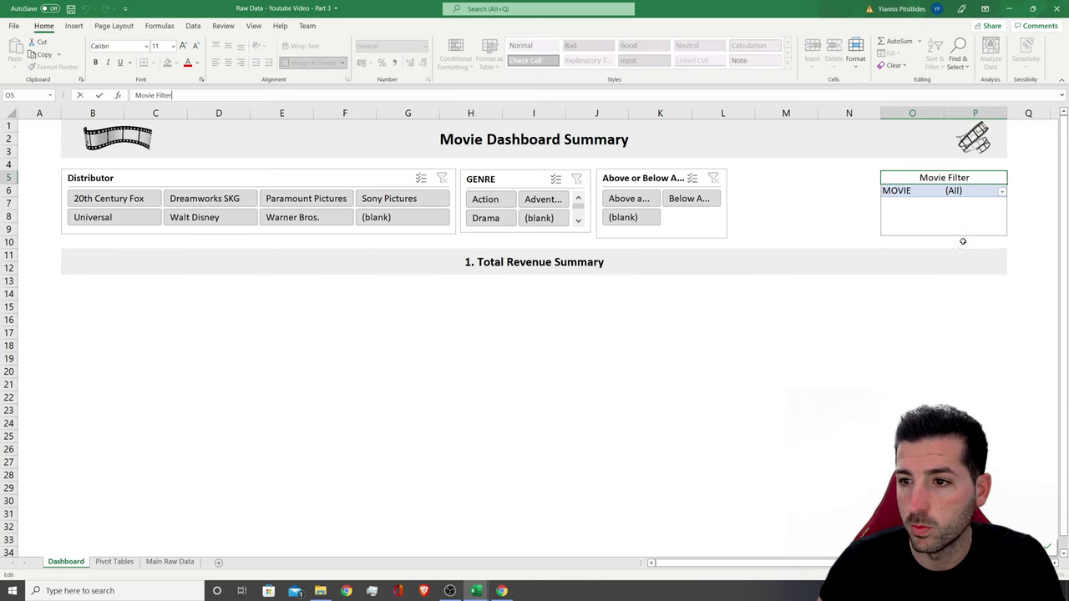
key(Escape)
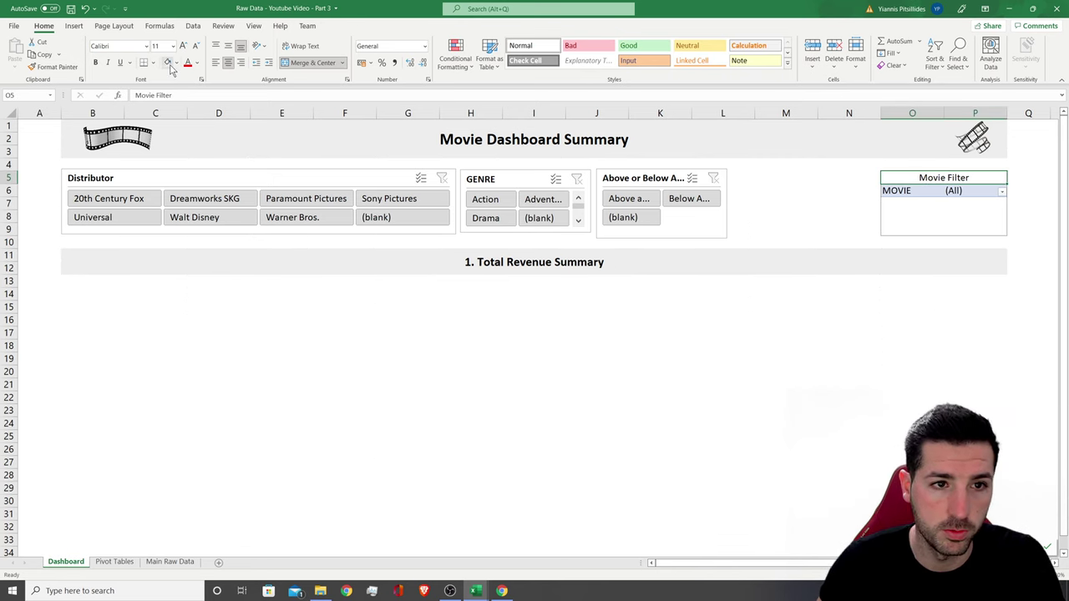
click(845, 242)
click(933, 204)
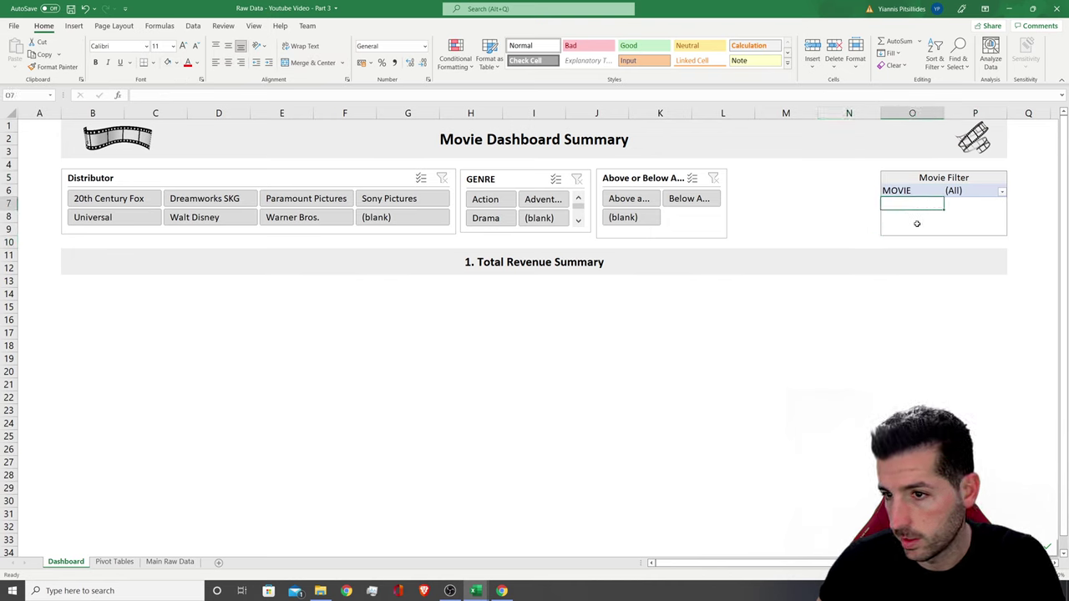
Set a white fill on the MOVIE filter cells O6:P6
drag(911, 205, 973, 231)
click(972, 230)
drag(968, 190, 921, 190)
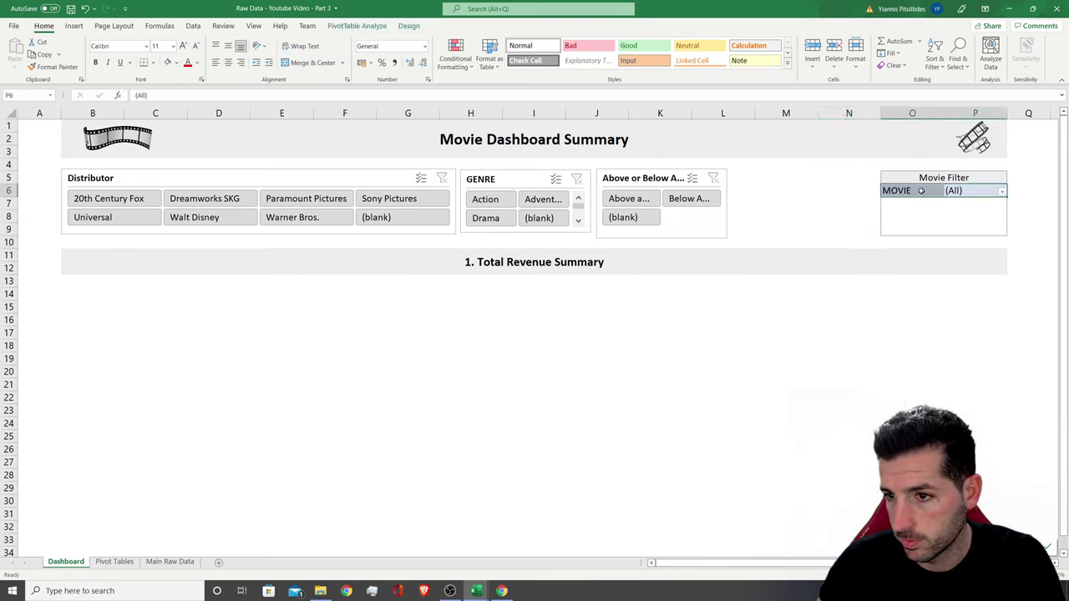
click(176, 62)
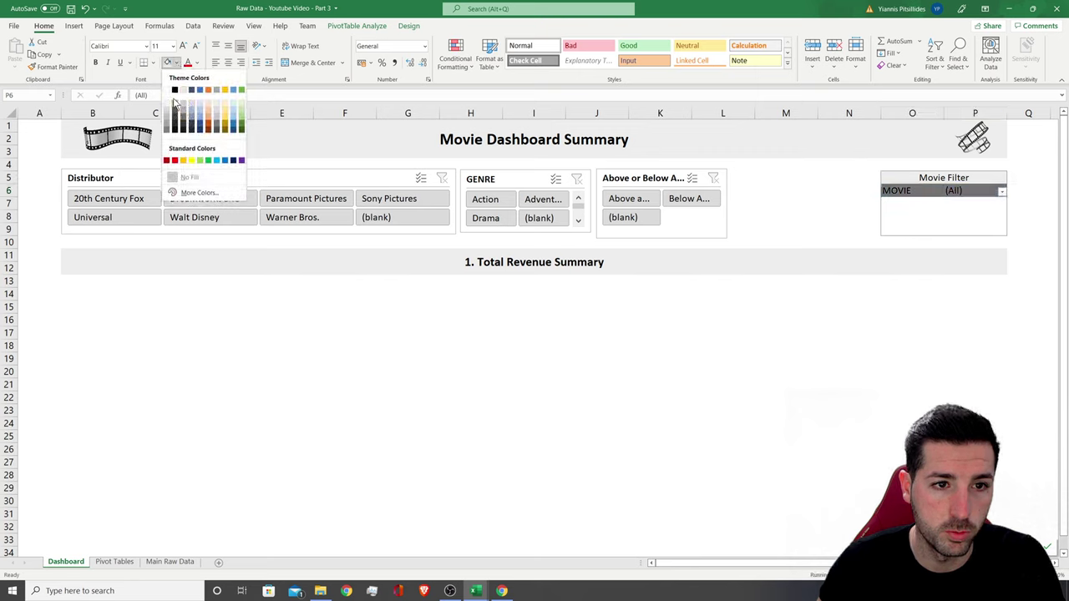
click(170, 90)
click(799, 331)
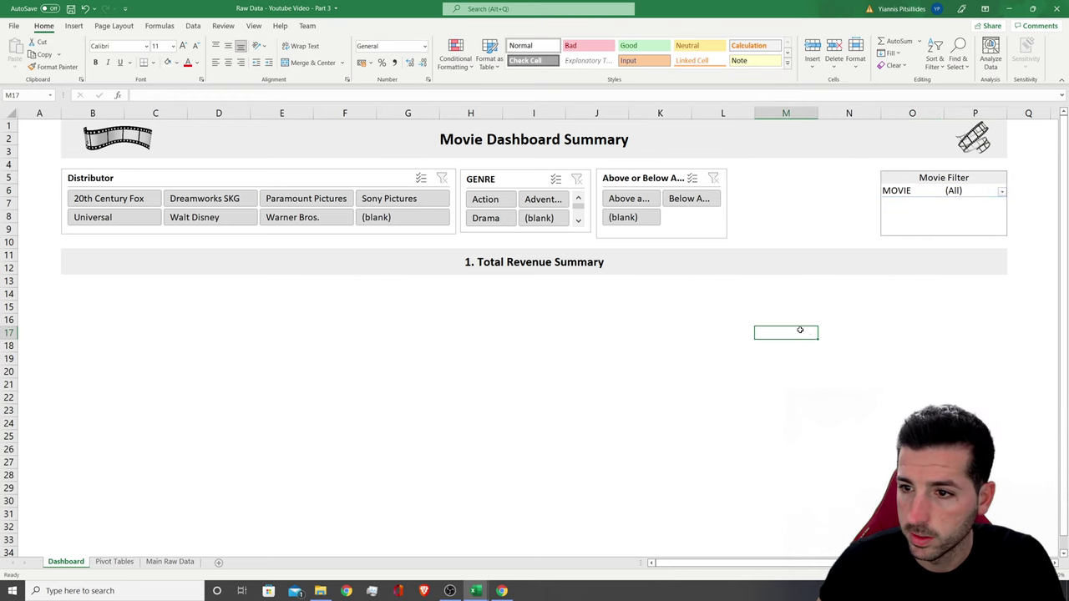
Browse the movies offered in the Dashboard's MOVIE filter list
click(1001, 192)
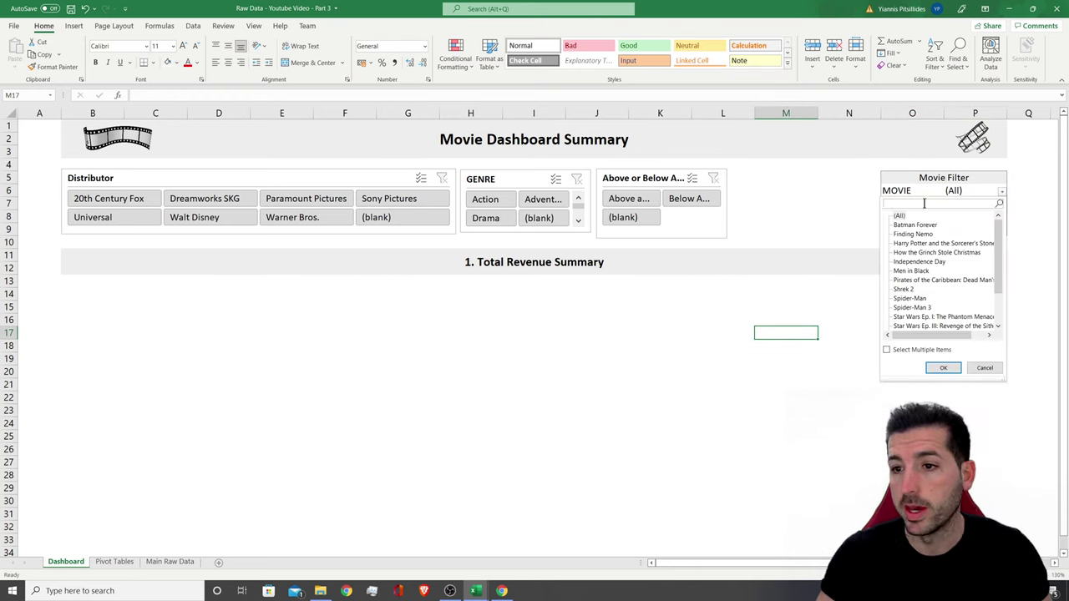
scroll(939, 254, down, 2)
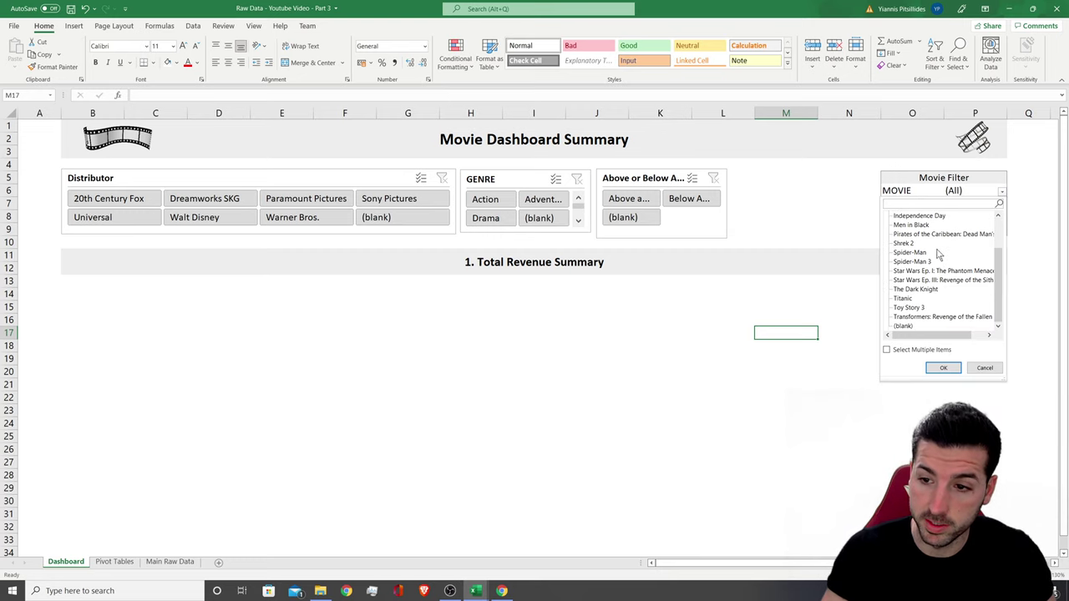
click(984, 367)
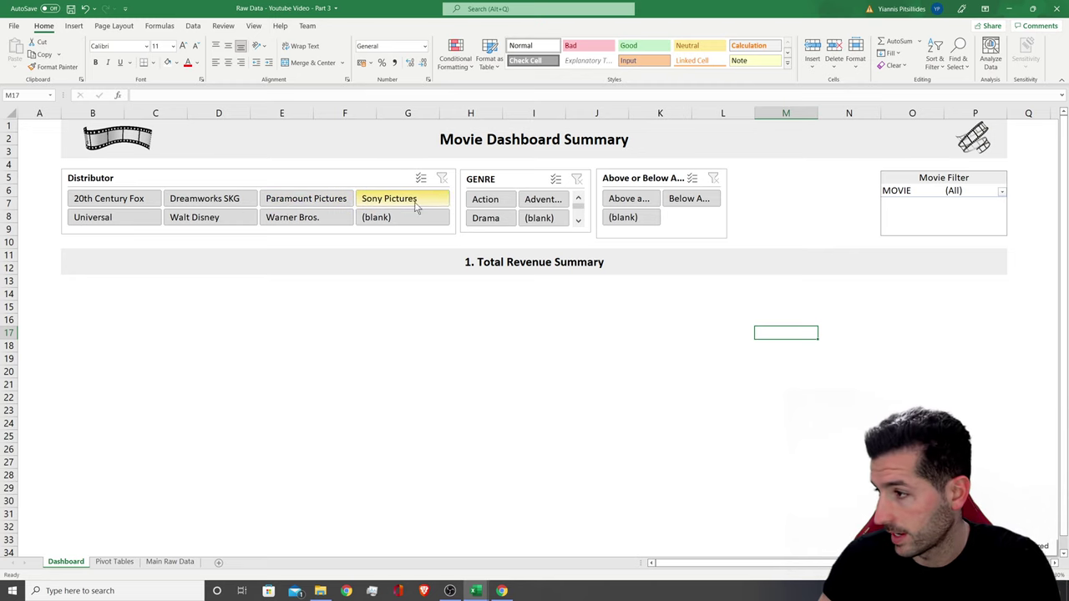
Rename the MOVIE filter label in O6 to "Select Movie" and format it in 10-point italic
click(912, 190)
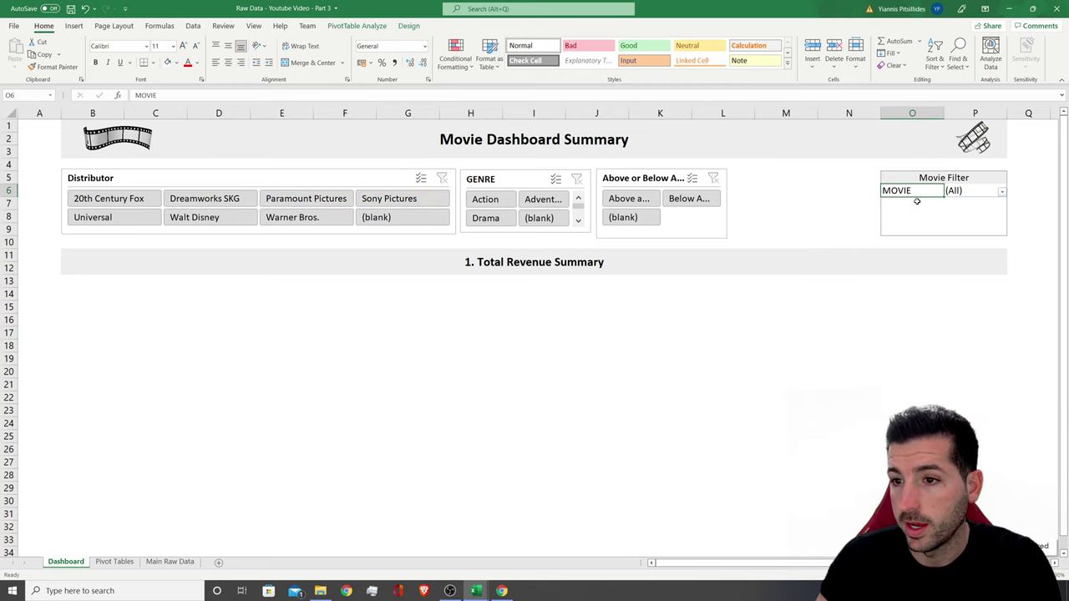
drag(157, 94, 119, 100)
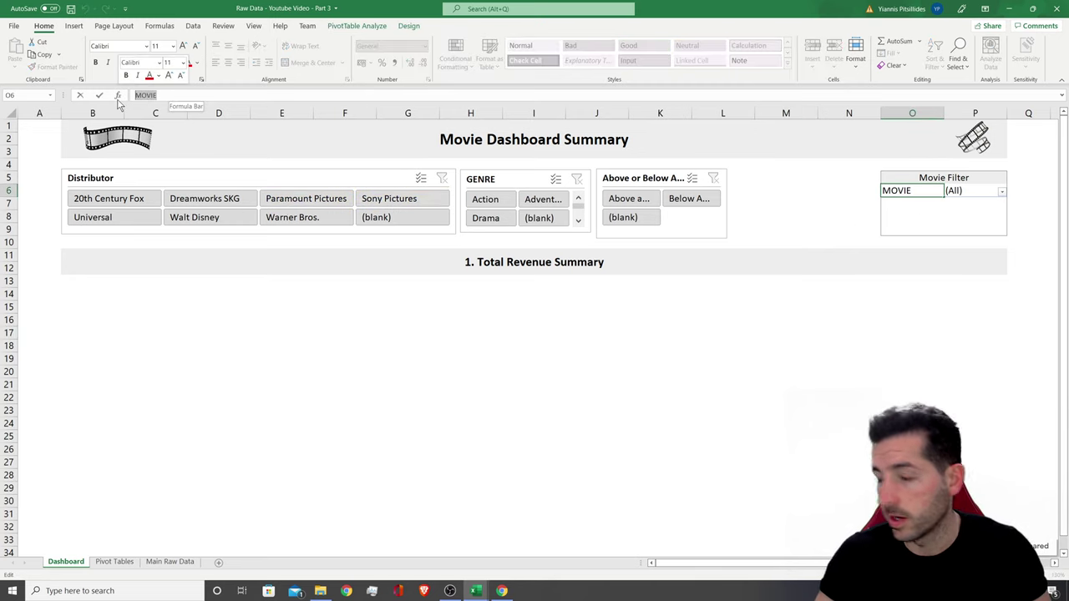
text(Select Movie)
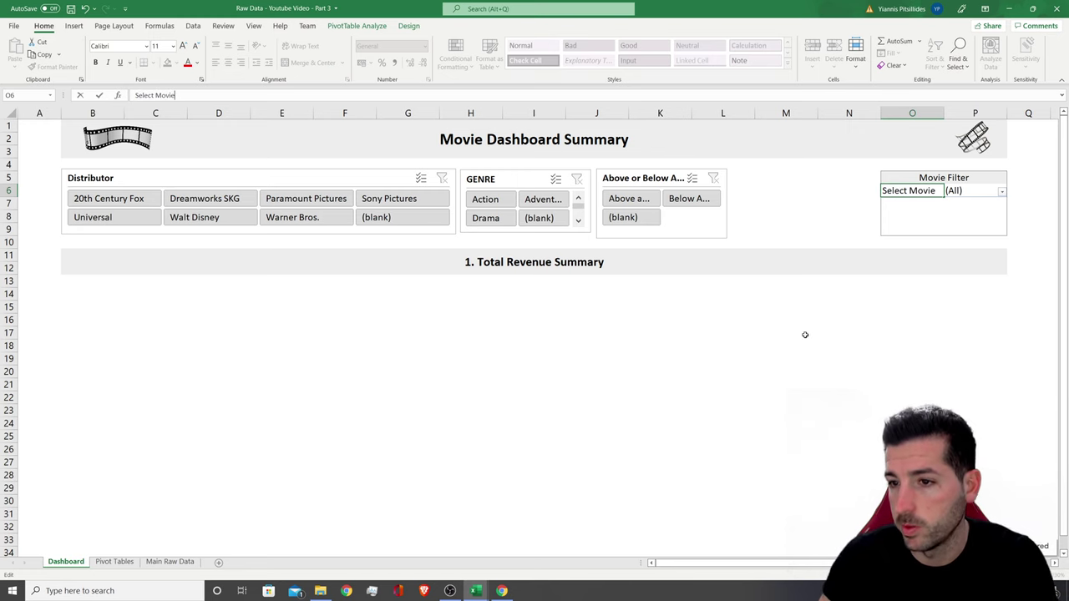
click(805, 335)
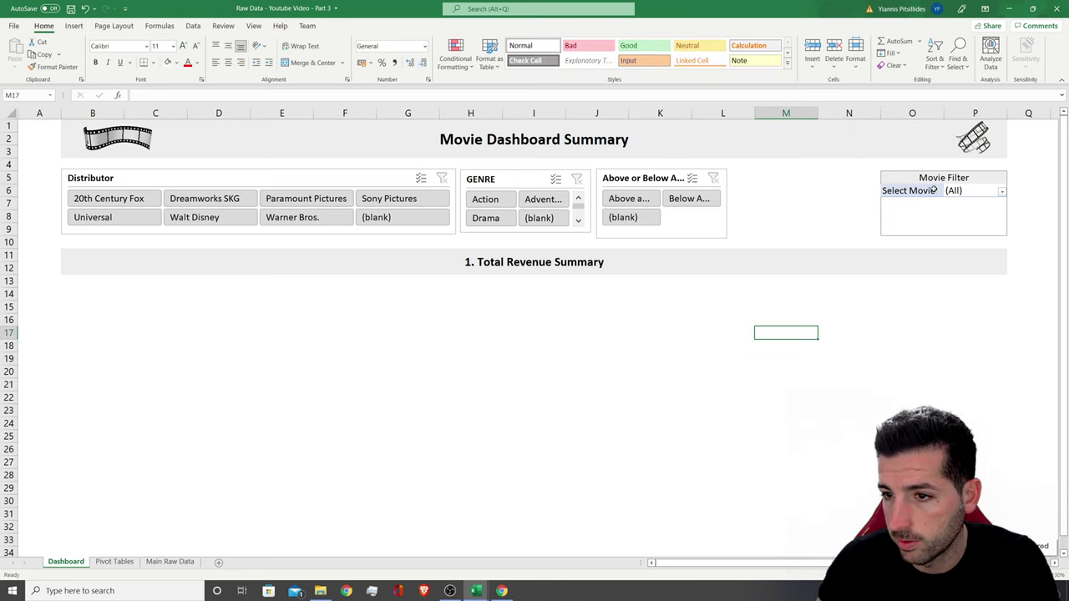
click(196, 48)
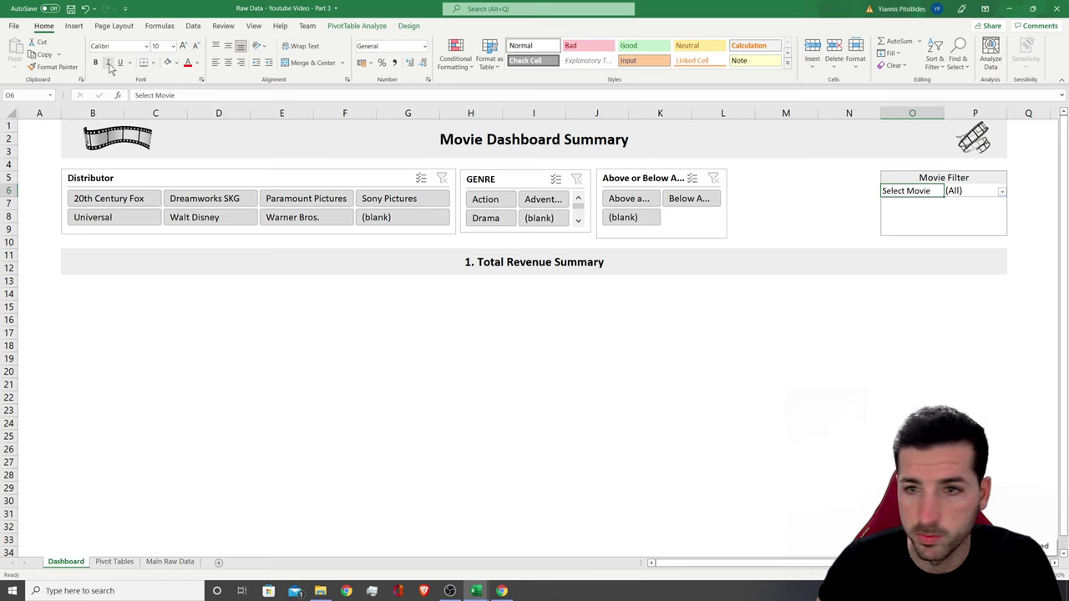
click(881, 325)
click(912, 205)
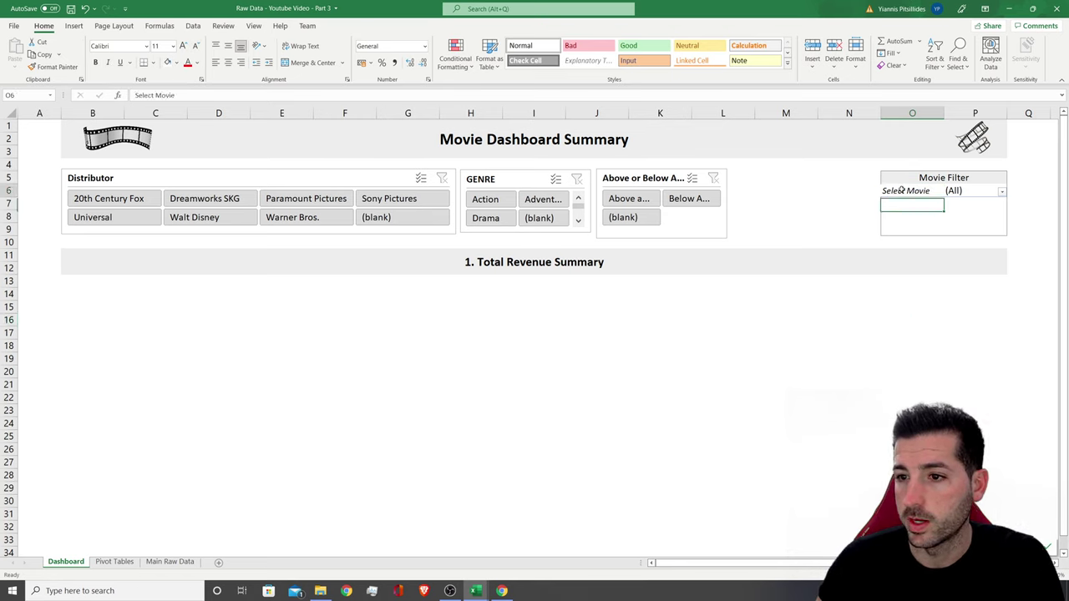
Add thin borders to the Select Movie label cell O6
click(910, 191)
click(151, 69)
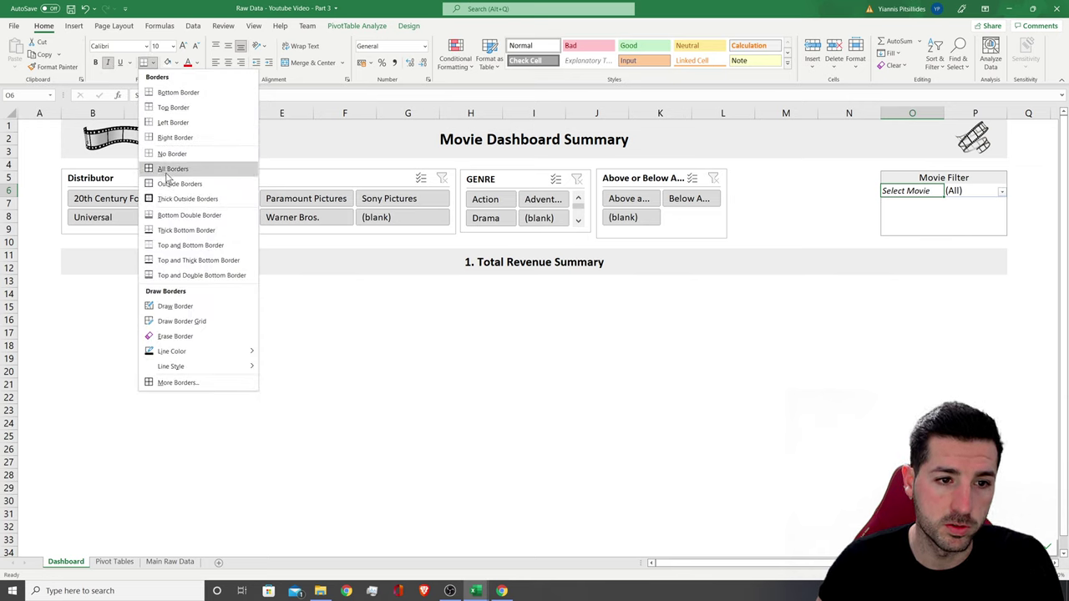
click(908, 330)
click(969, 190)
click(975, 293)
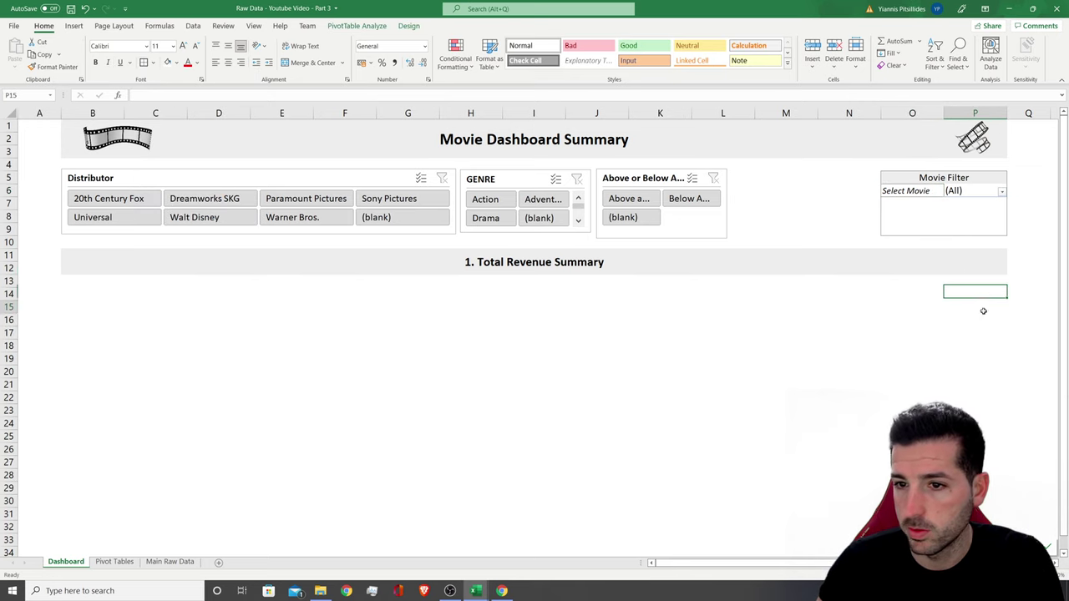
Reposition and widen the Distributor, GENRE and Above or Below Average slicers to fill the row beside the Movie Filter box
drag(644, 178, 674, 205)
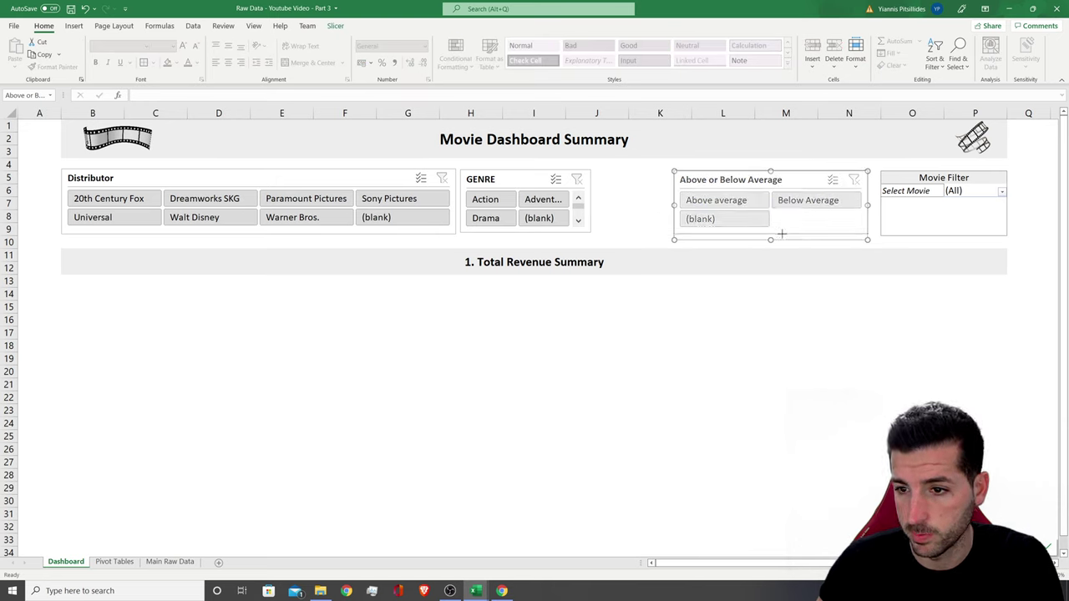
drag(513, 182, 557, 182)
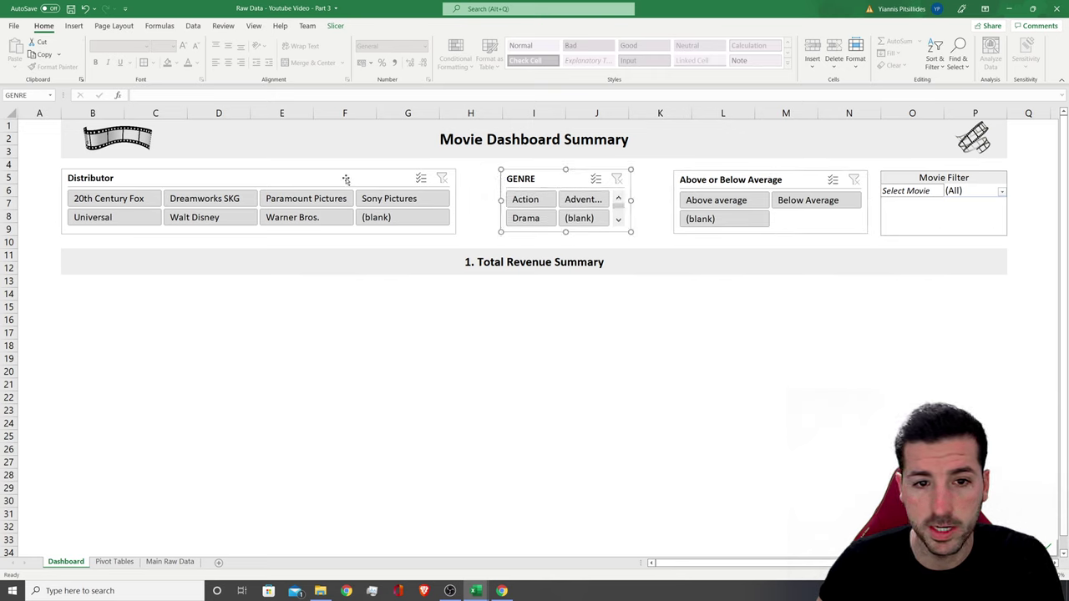
click(347, 180)
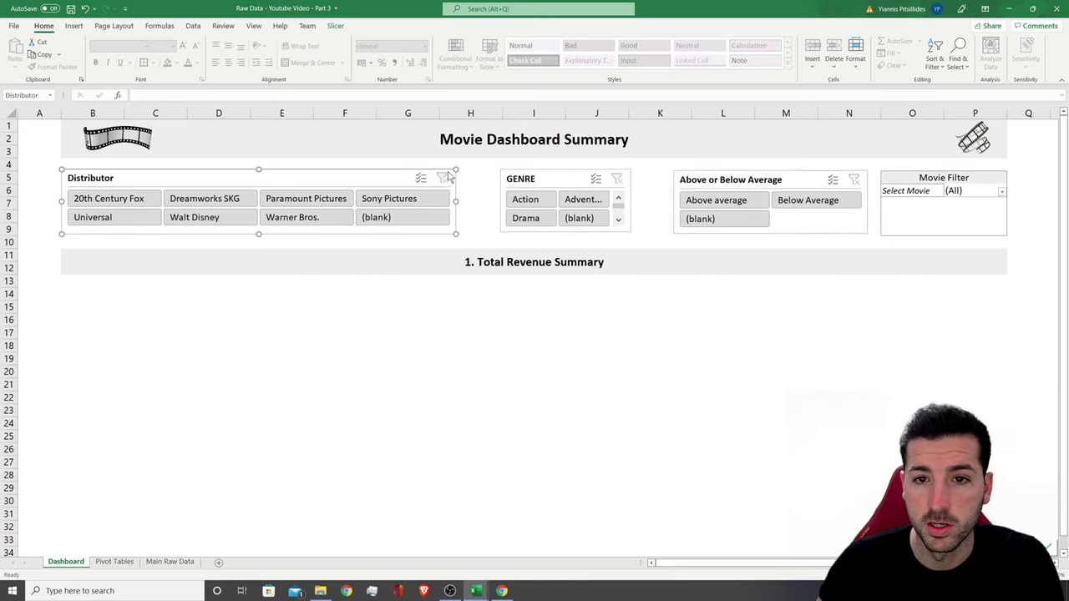
drag(457, 200, 506, 178)
drag(613, 230, 665, 232)
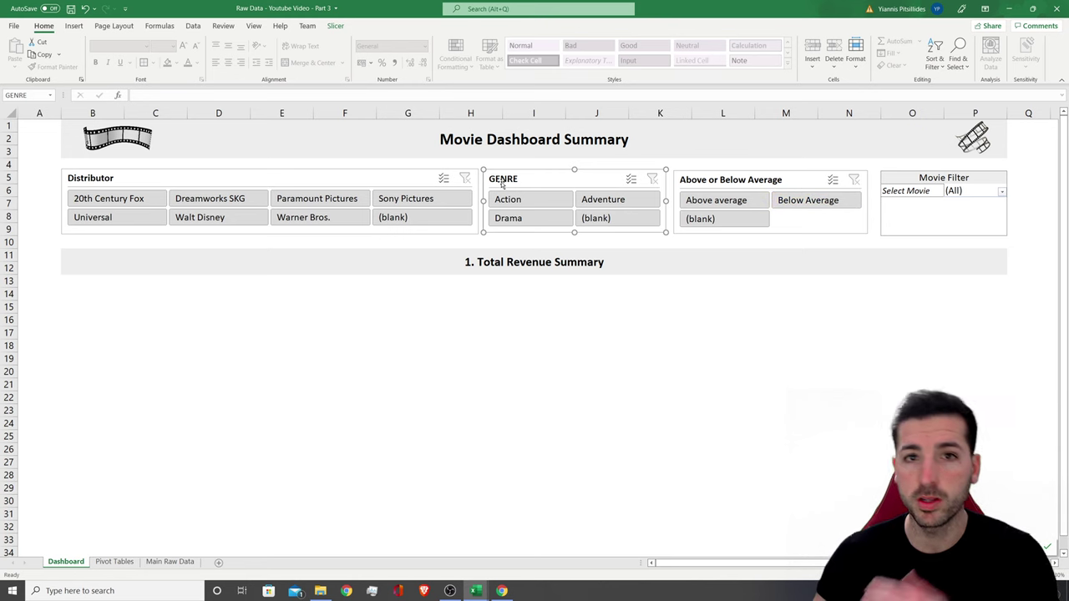
Align the three slicers with the top of the Movie Filter box, space them evenly, and extend Distributor to the edge of column B
click(944, 177)
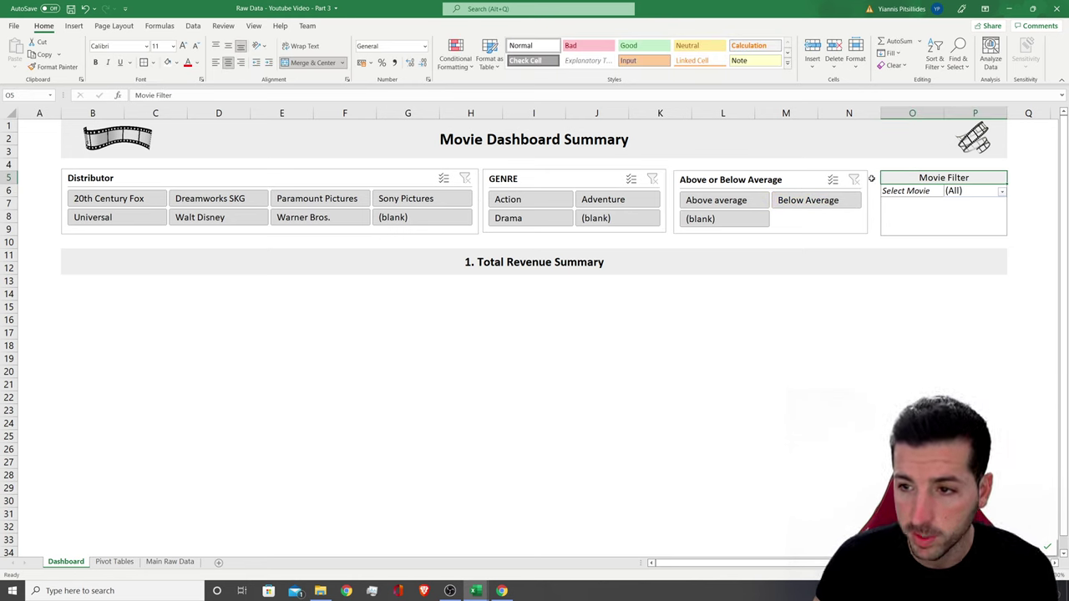
drag(803, 174, 812, 177)
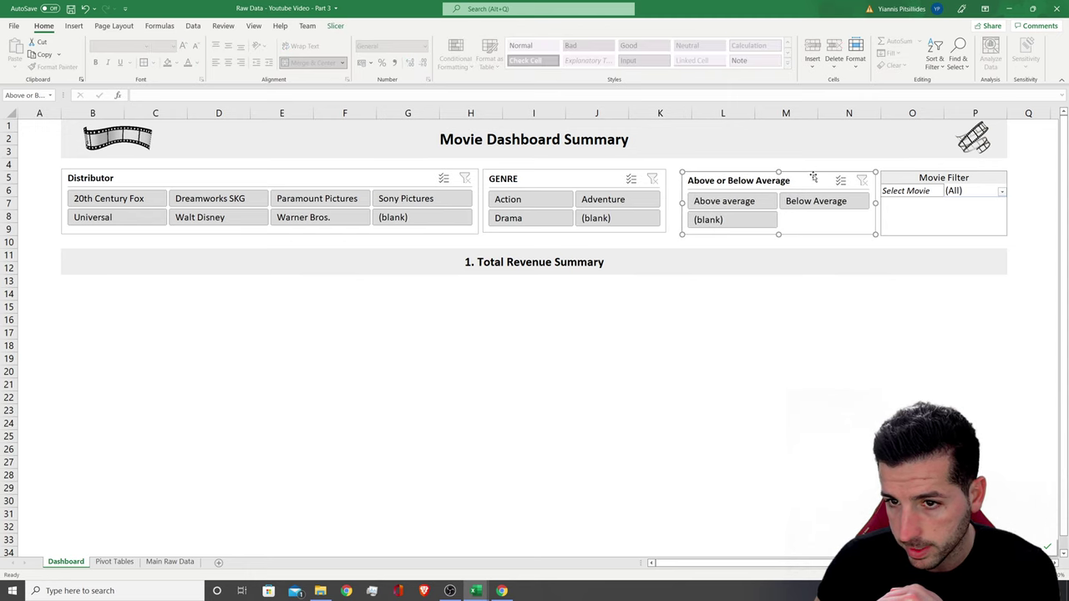
drag(590, 174, 588, 177)
drag(384, 175, 394, 177)
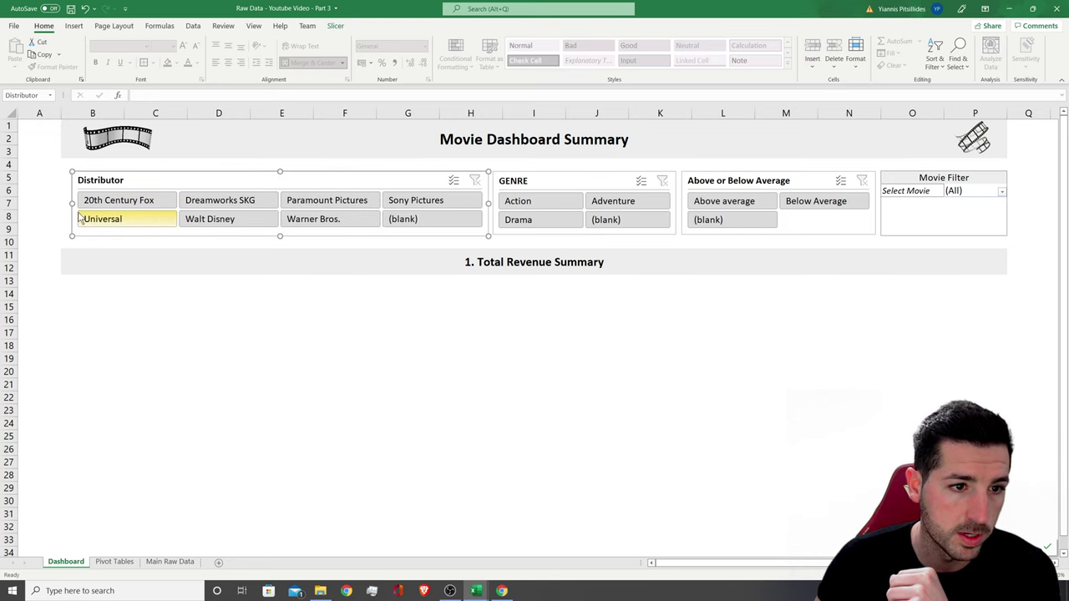
drag(71, 204, 62, 195)
Reduce the heights of rows 4 and 10 to narrow the gaps above and below the slicers
click(8, 165)
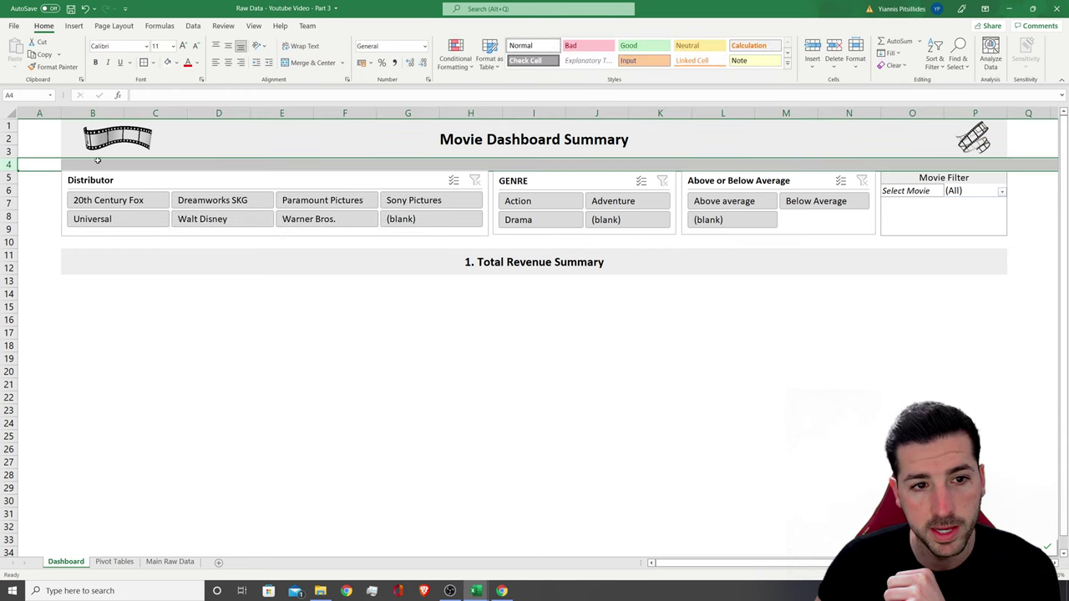
click(139, 341)
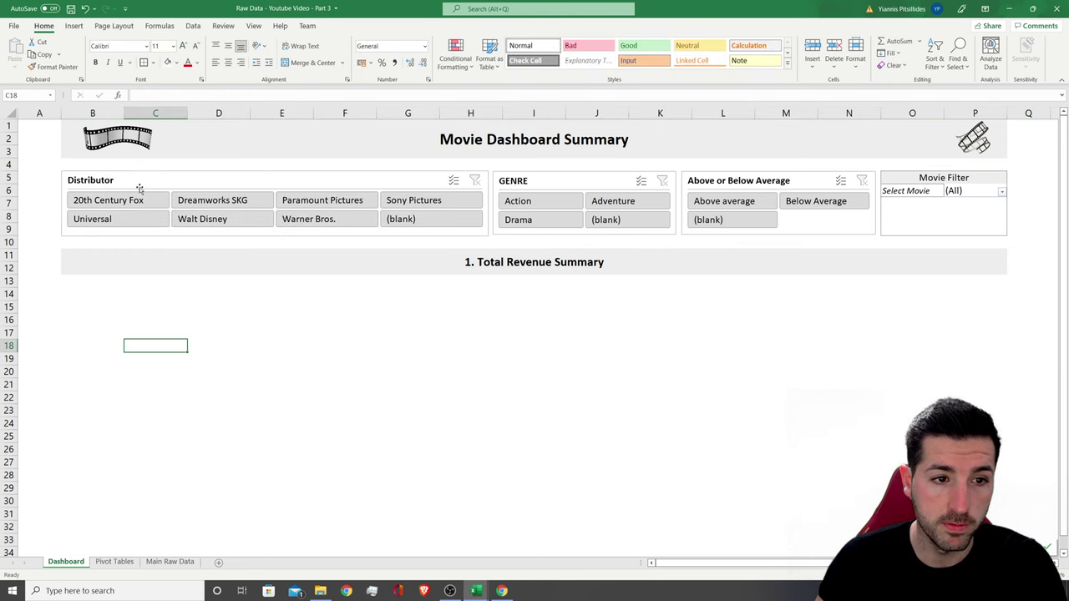
drag(12, 172, 15, 158)
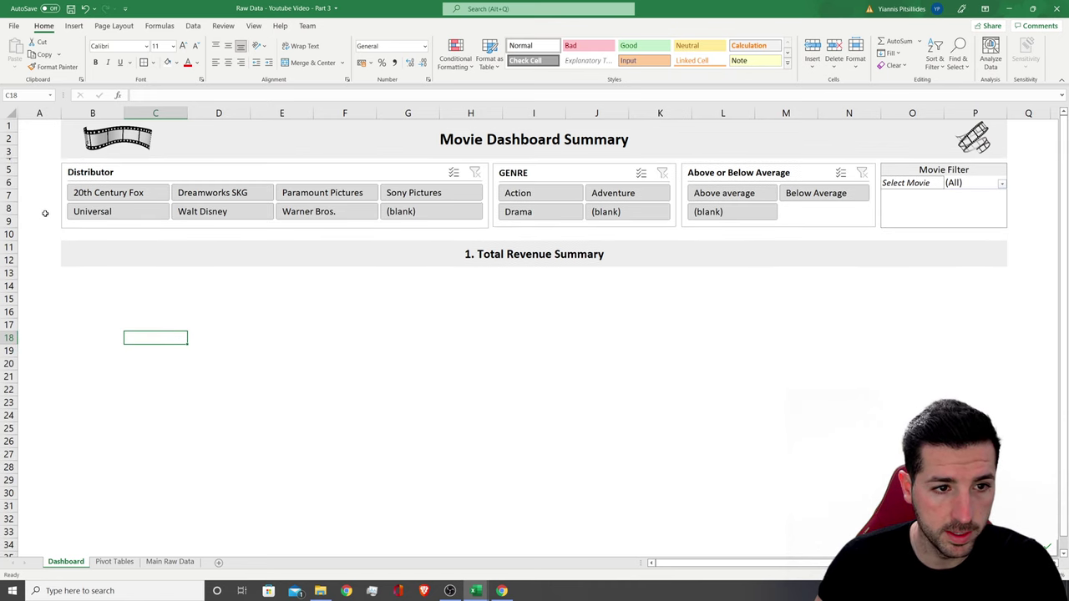
drag(8, 243, 8, 234)
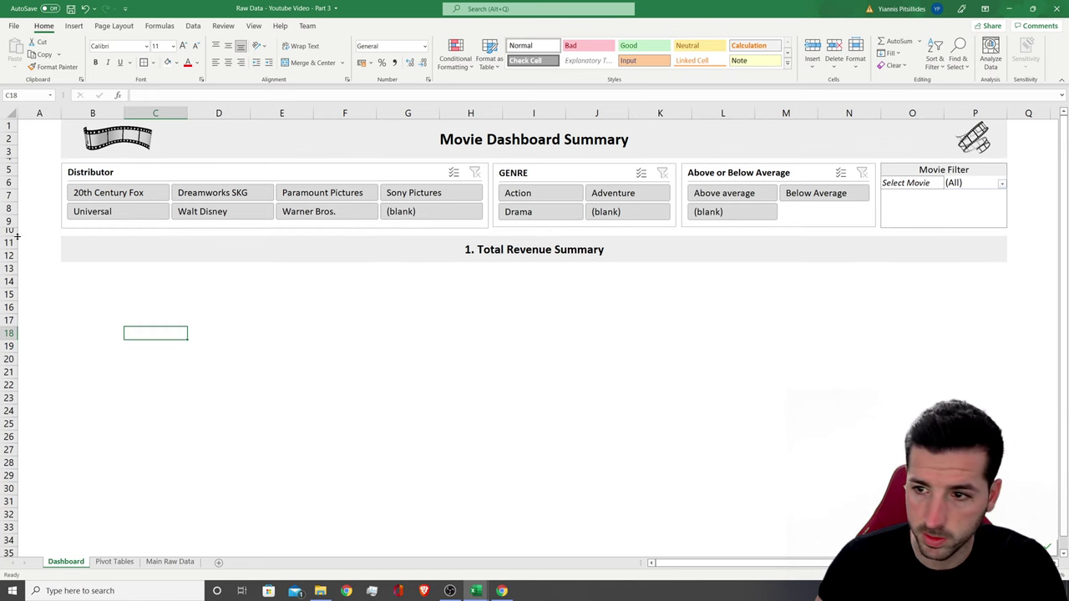
click(367, 305)
Shorten the Distributor slicer slightly so its lower edge lines up with the neighbouring filters
click(330, 175)
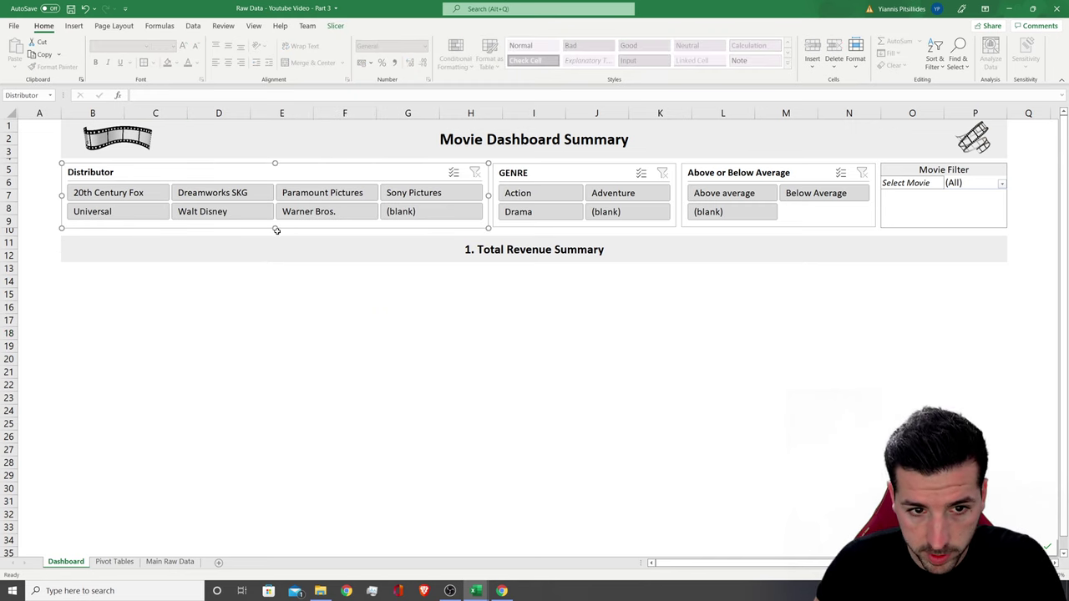
drag(275, 229, 289, 228)
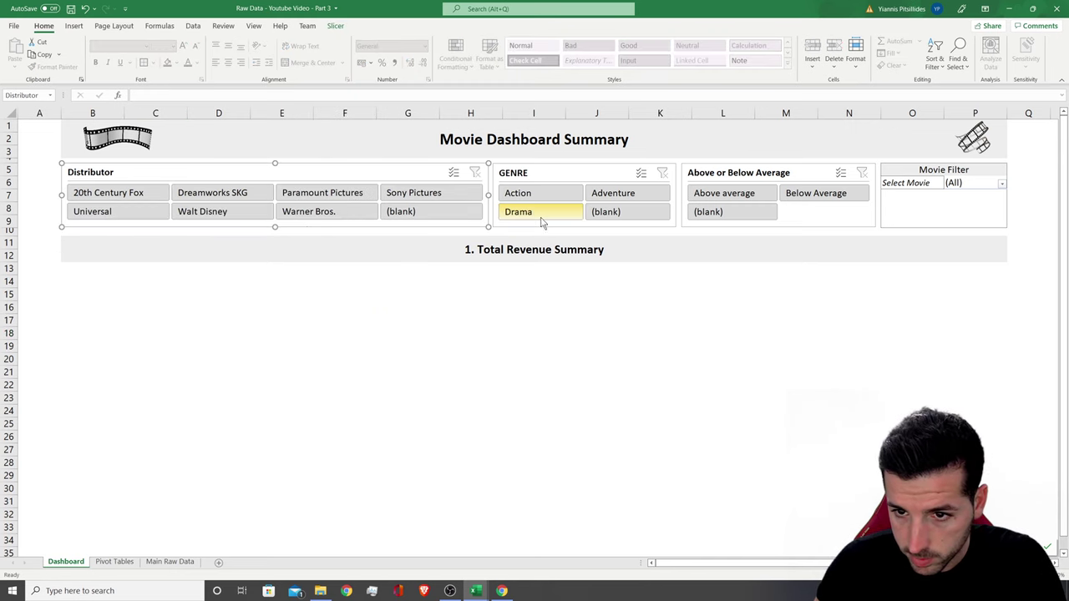
Reduce the height of row 10 slightly to tighten the gap above the Total Revenue Summary heading
click(744, 293)
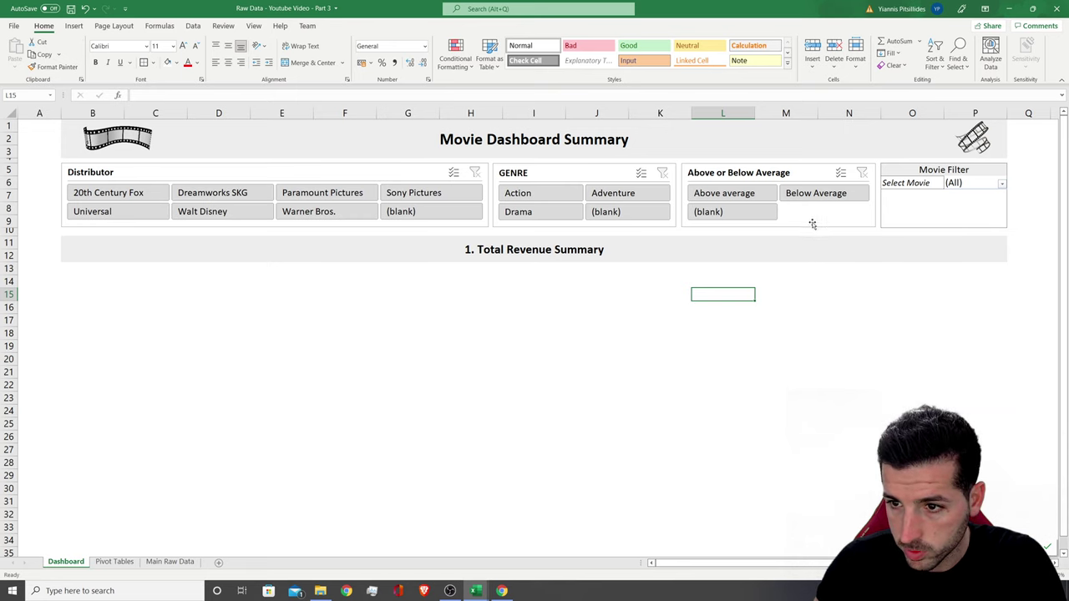
drag(19, 237, 18, 236)
click(144, 276)
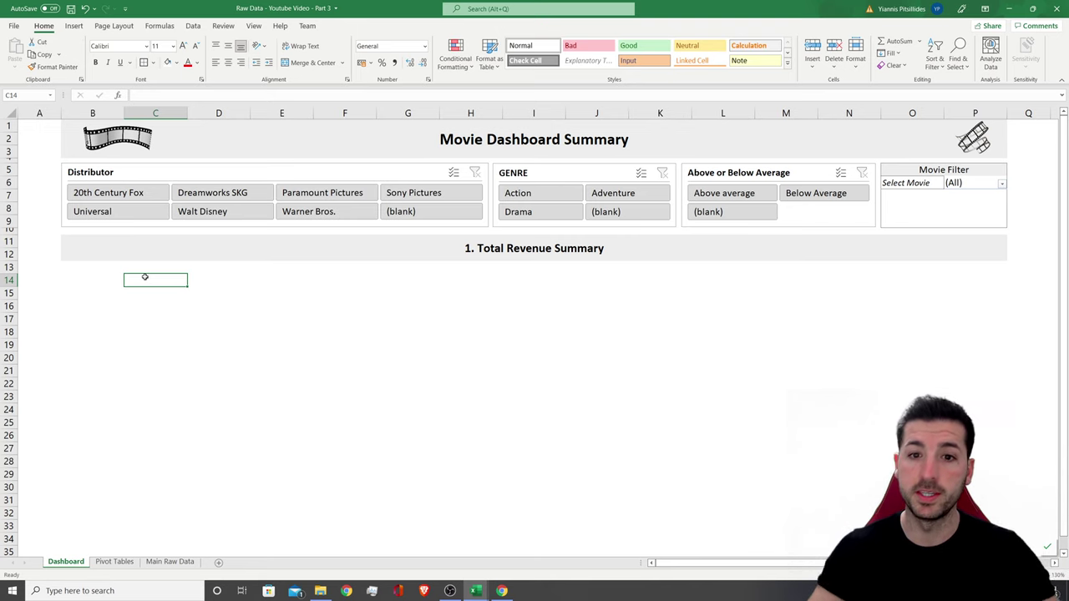
key(Right)
key(Right)
key(Right)
key(Right)
key(Down)
key(Down)
key(Down)
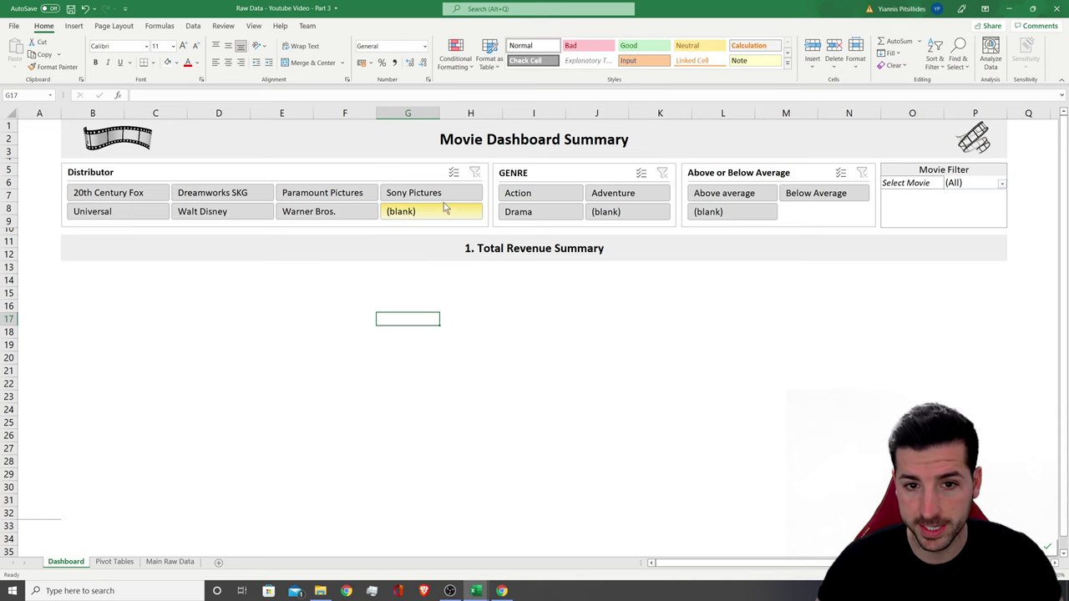
Open the slicer size and layout settings and check them with Distributor, GENRE and Above or Below Average selected together
click(401, 160)
click(380, 175)
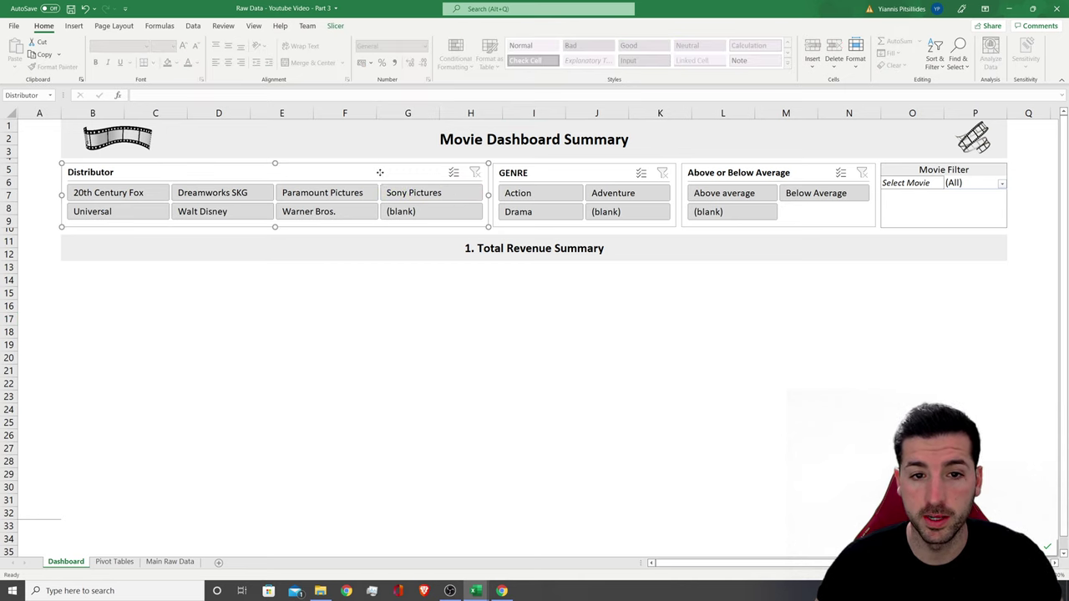
right_click(380, 174)
click(427, 436)
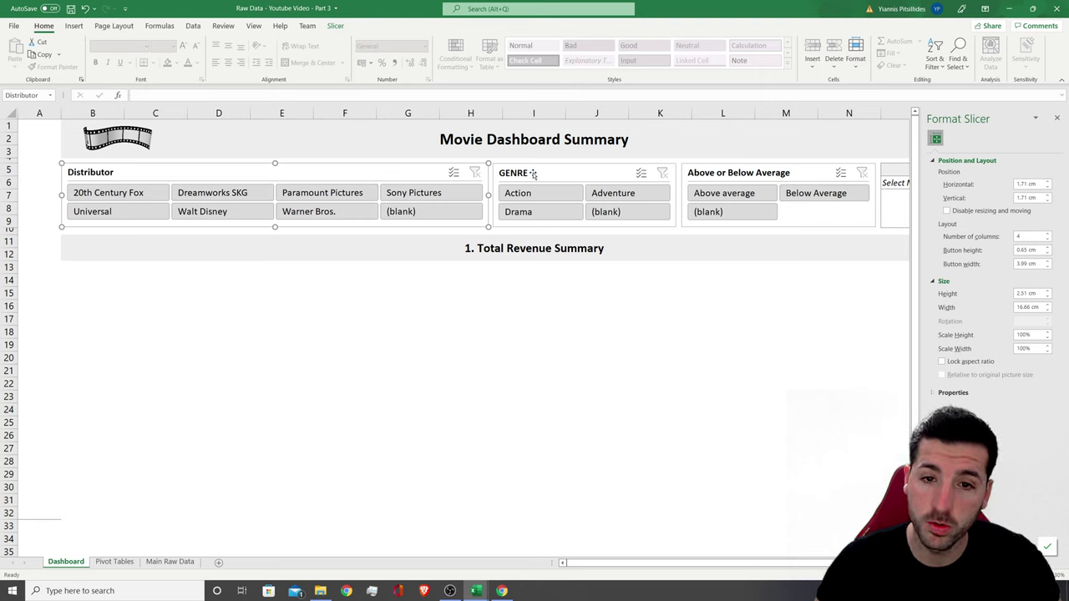
ctrl+click(607, 172)
ctrl+click(705, 172)
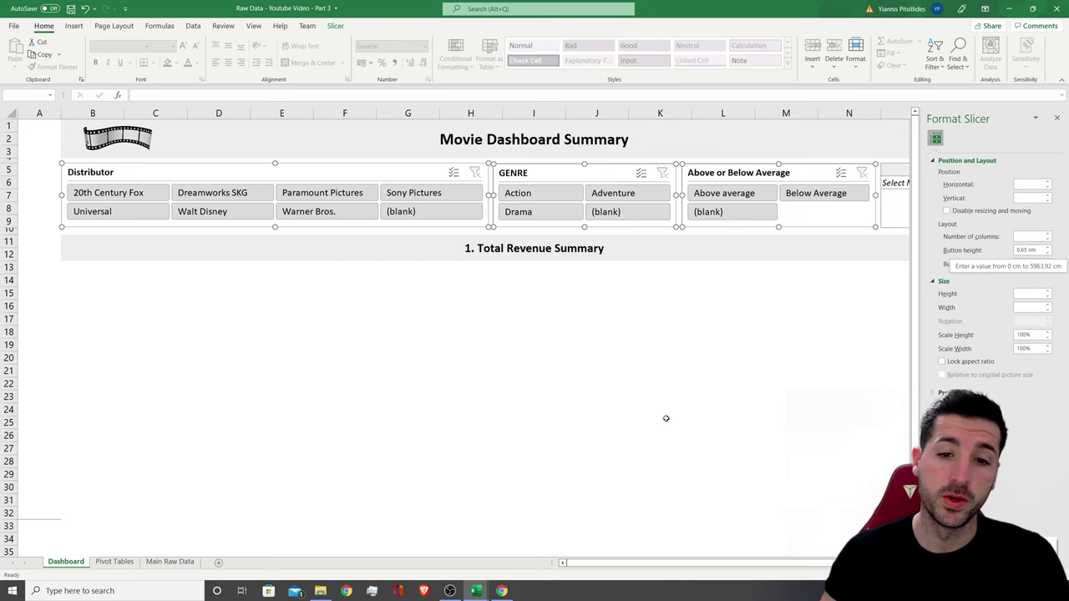
click(449, 381)
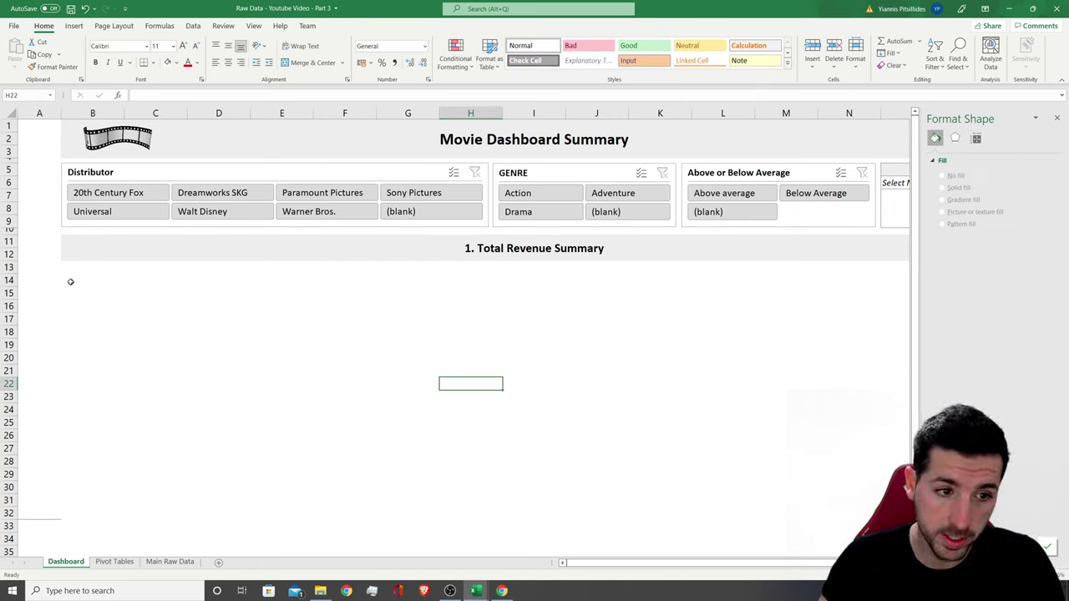
Mark out B14:I28 on the Dashboard as the chart area and hide the Main Raw Data sheet
drag(70, 279, 505, 467)
click(114, 562)
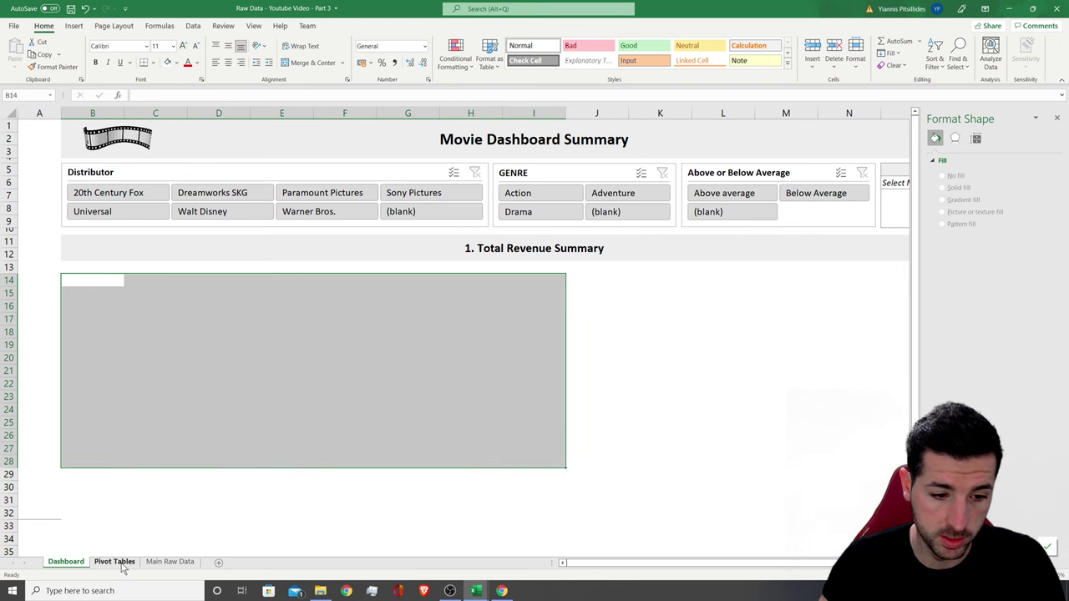
click(361, 316)
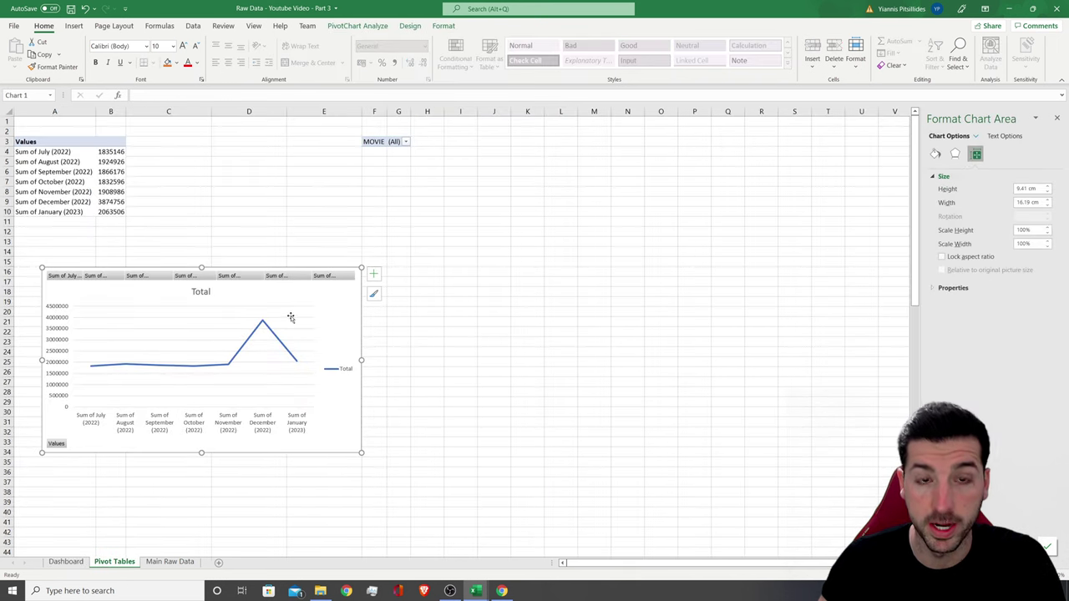
right_click(164, 561)
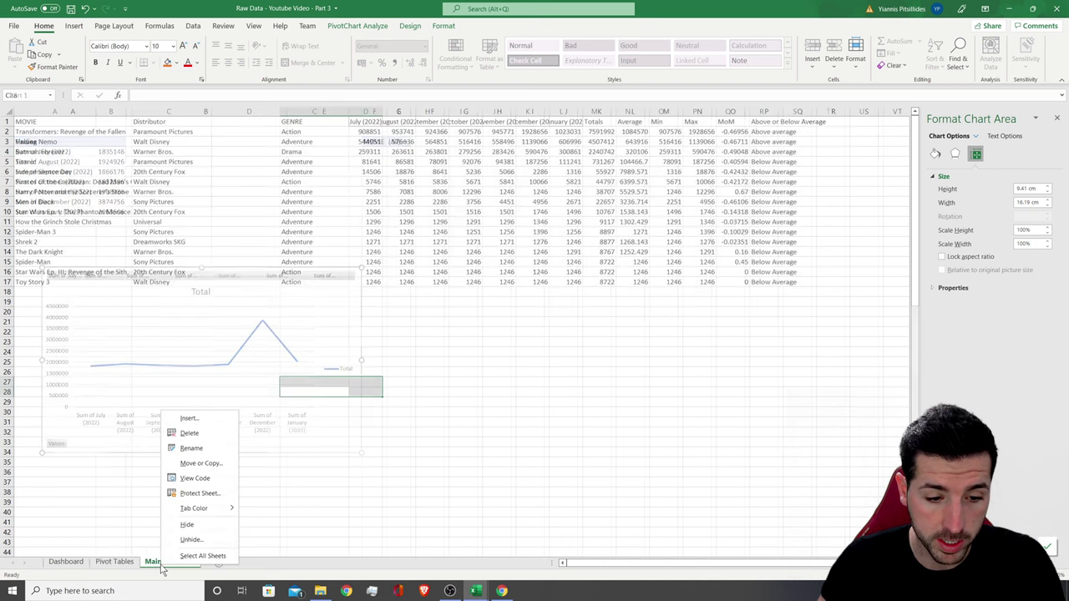
click(201, 529)
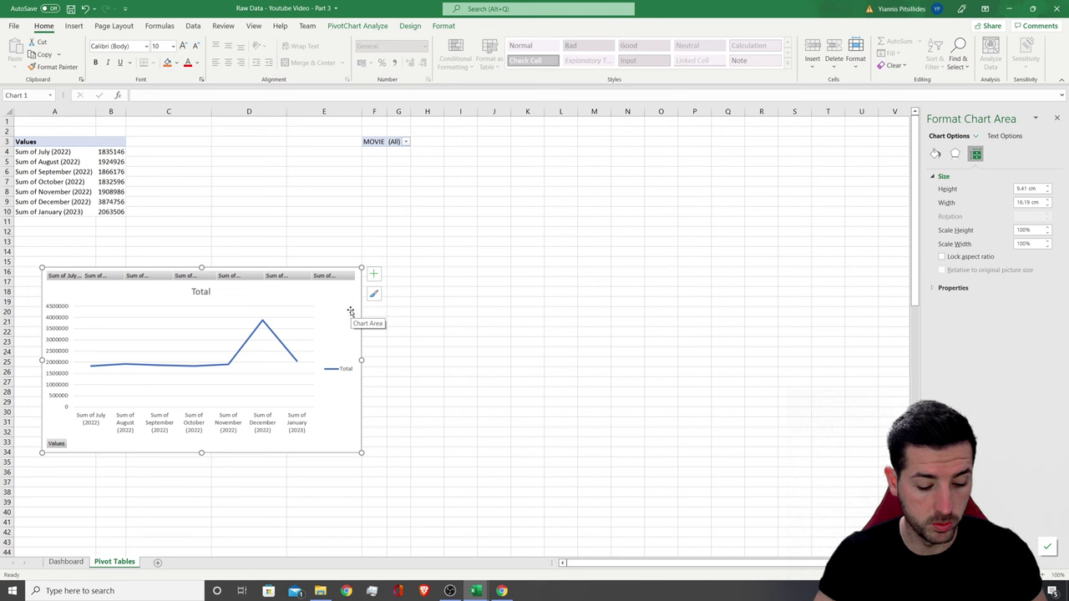
Move the line PivotChart from Pivot Tables to the Dashboard, place its corner at B14 and widen it to just past column I
key(ctrl+x)
click(65, 561)
key(ctrl+v)
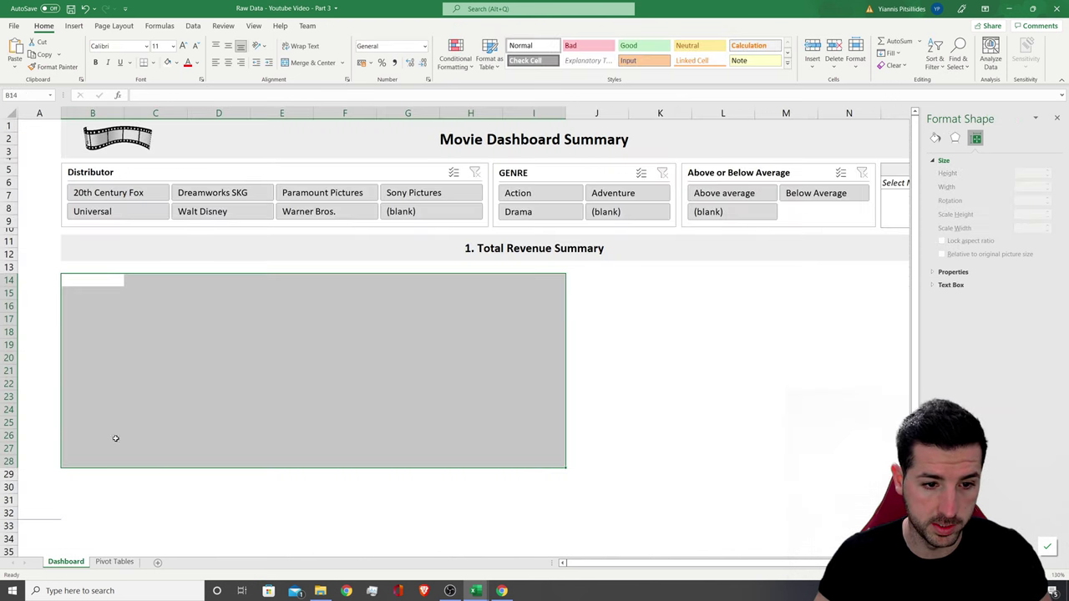
drag(186, 342, 124, 277)
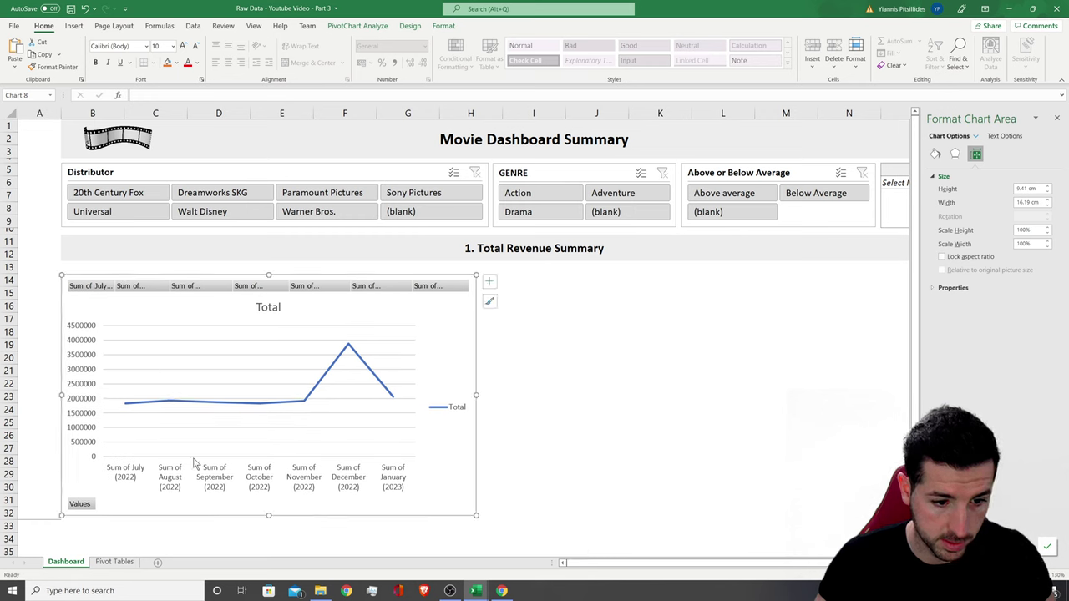
drag(476, 394, 583, 390)
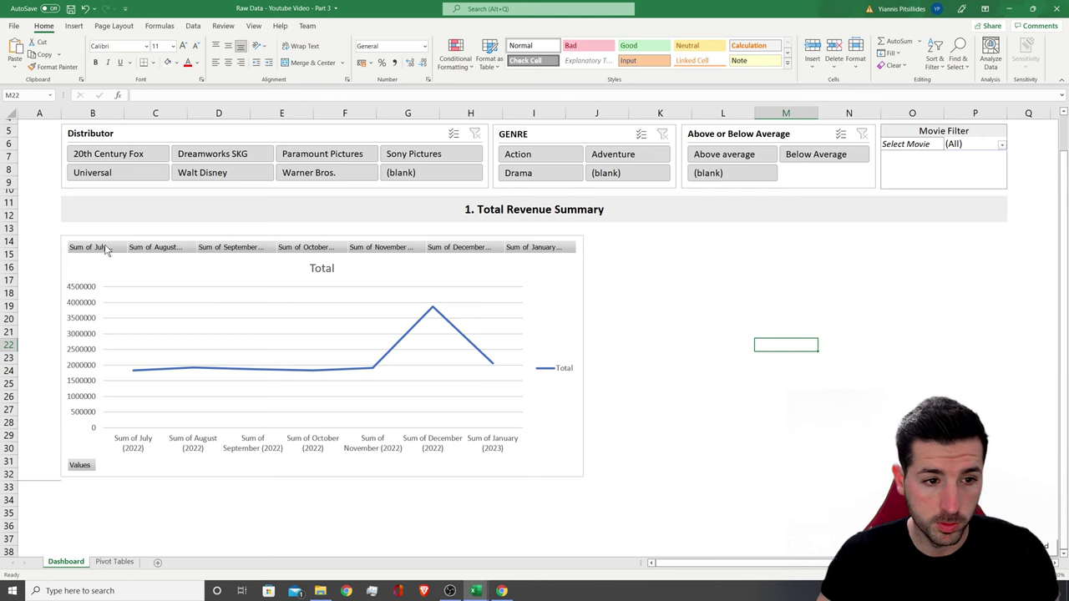
Hide all field buttons on the revenue chart and delete its legend
right_click(106, 248)
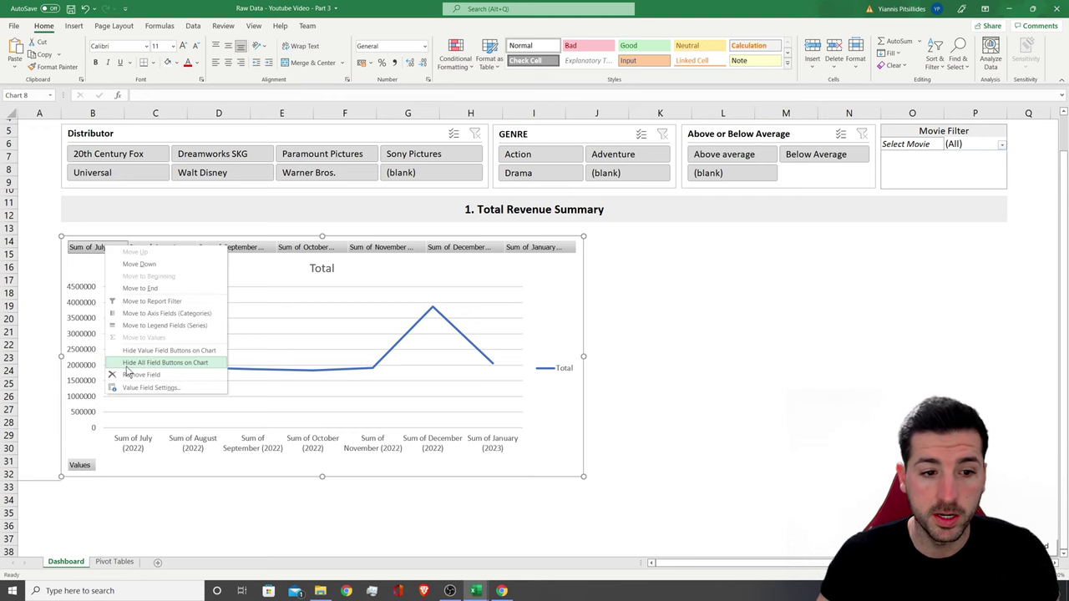
click(171, 363)
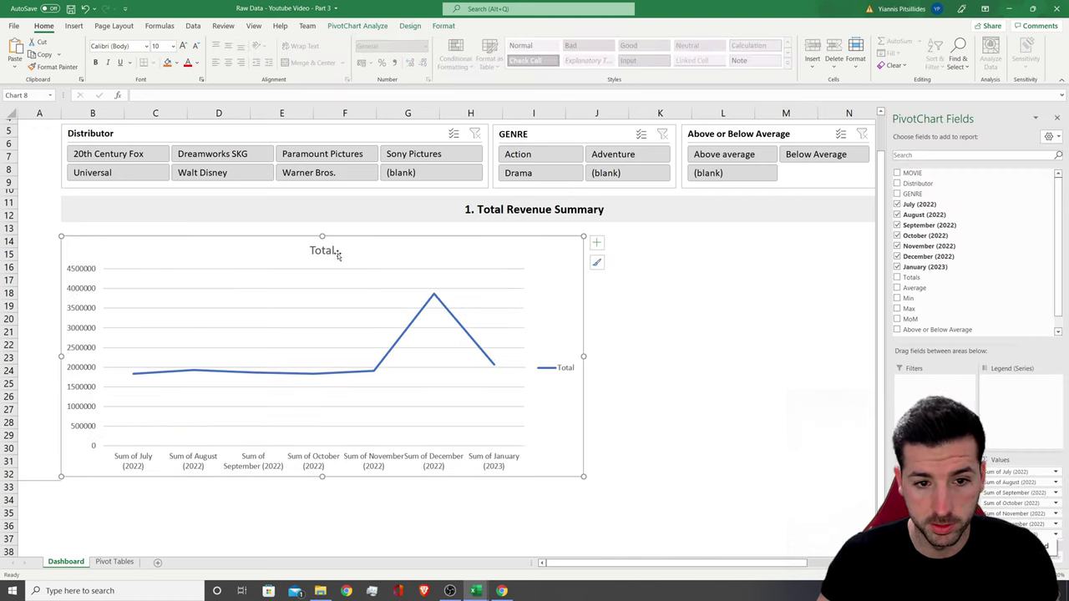
click(570, 377)
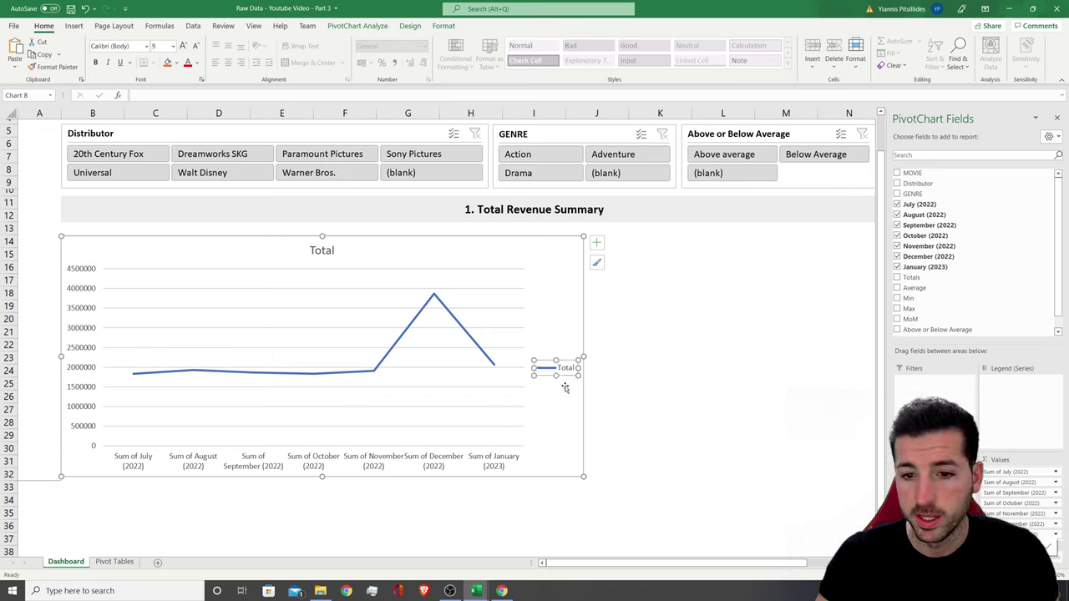
key(Delete)
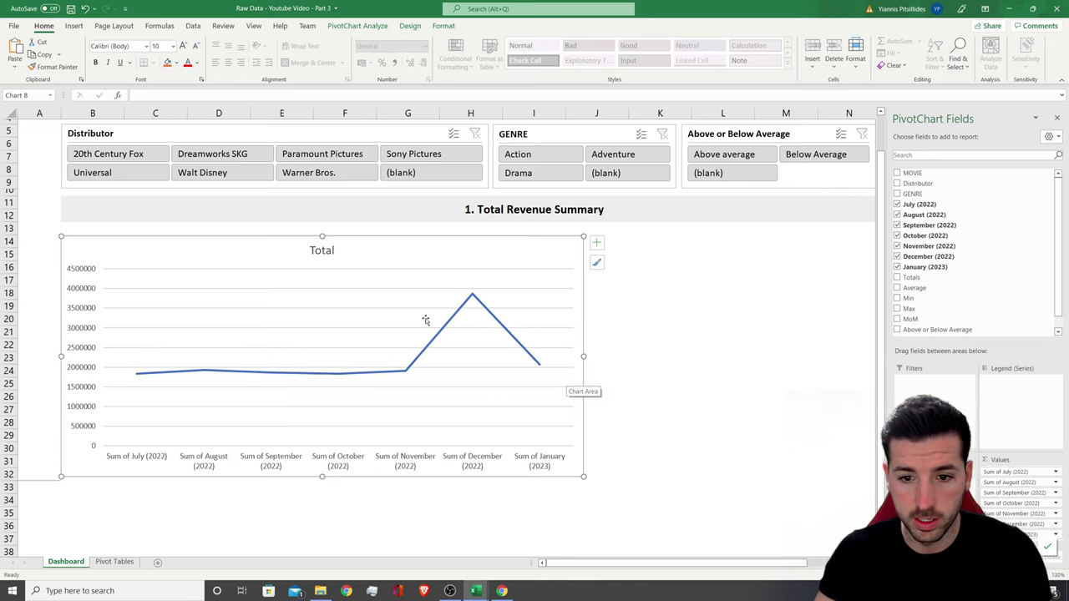
Change the chart title to "Total Revenue By Month"
click(328, 250)
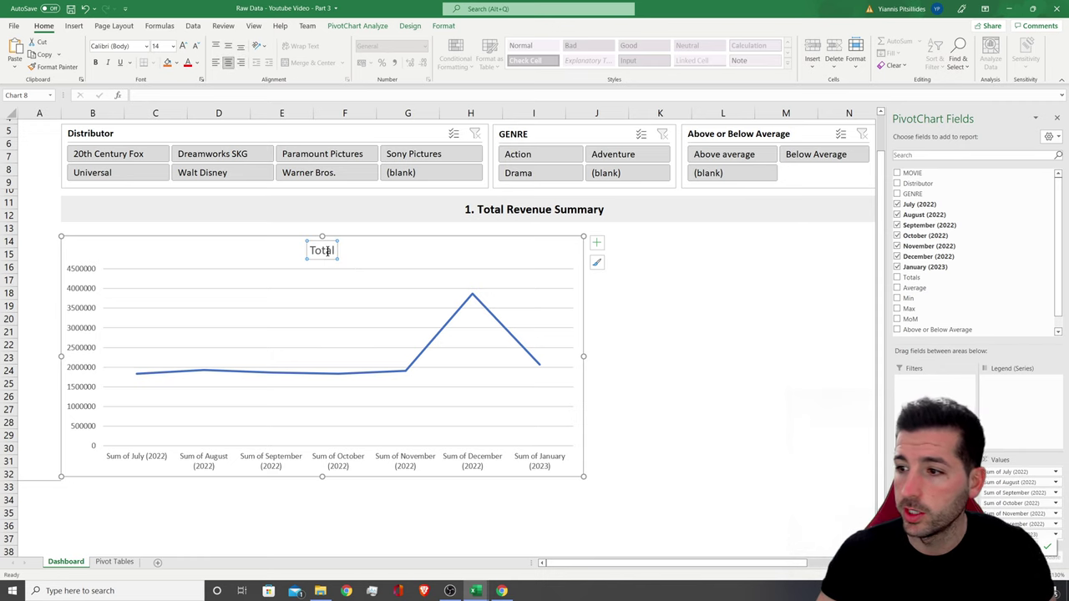
double_click(328, 251)
text(Tota)
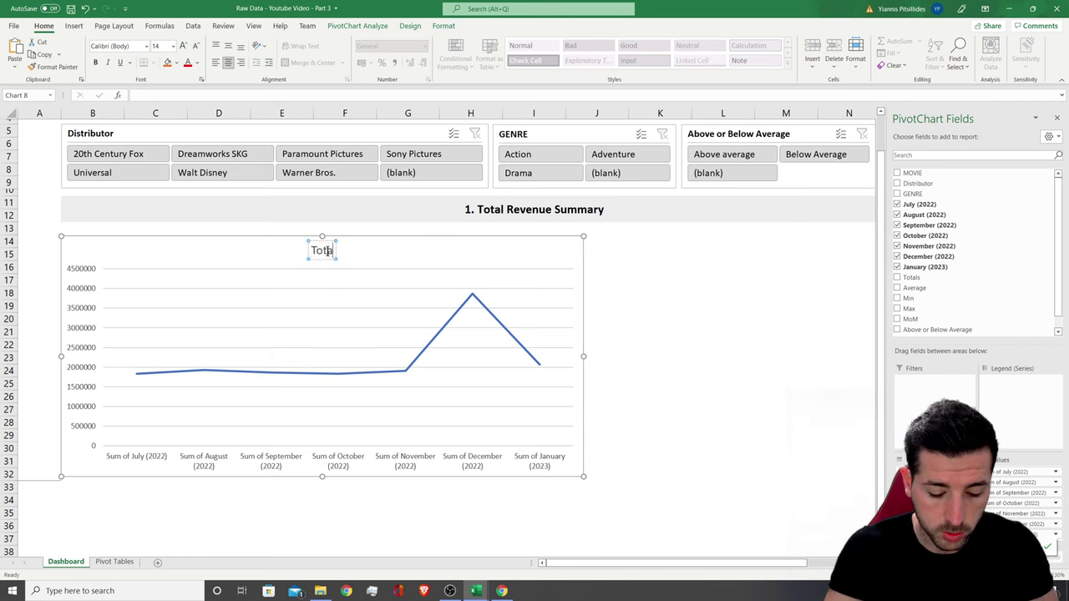
text(l Revenue)
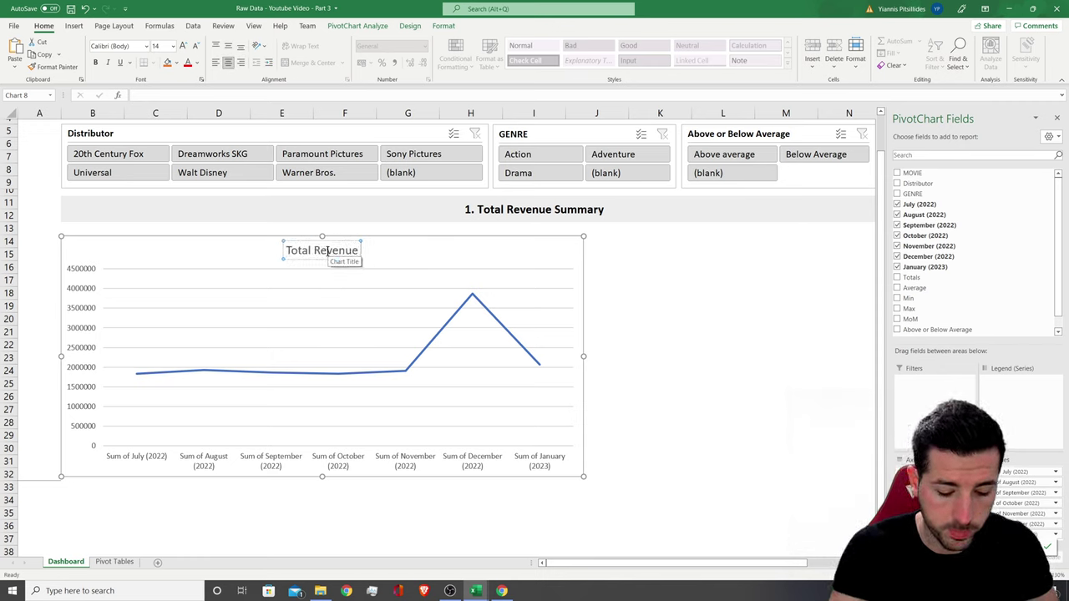
text( By Month)
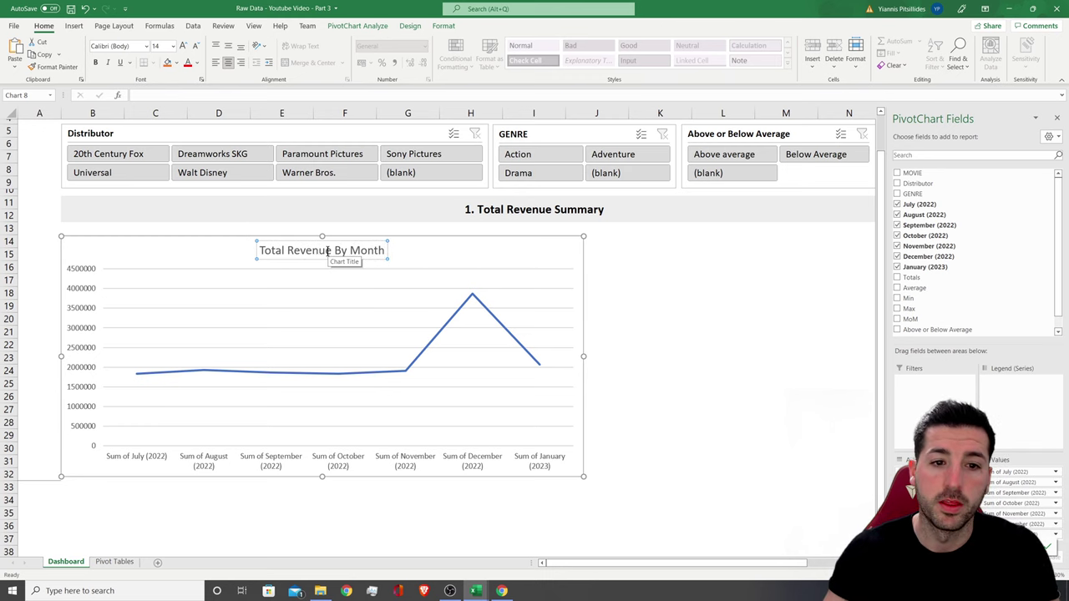
Set the chart title's font colour to the standard dark blue
triple_click(329, 253)
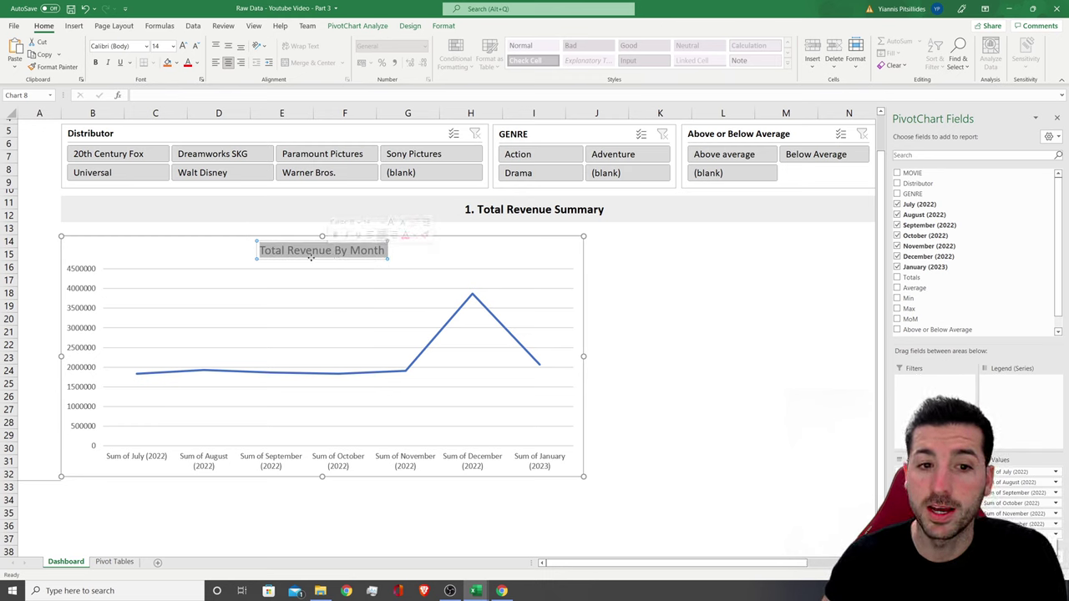
click(198, 71)
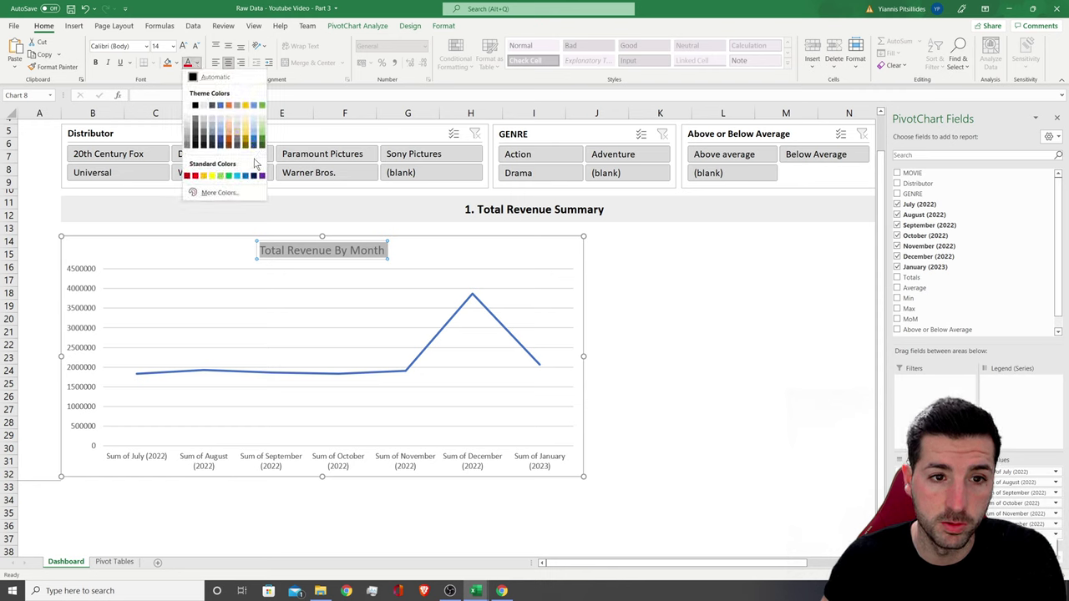
click(254, 174)
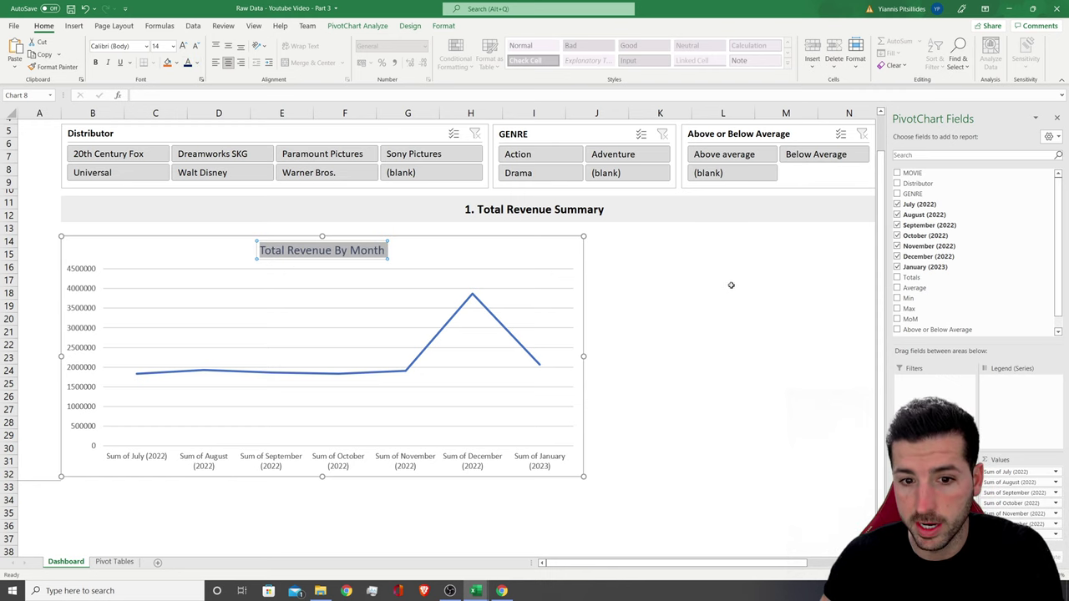
Format the revenue line with a standard dark blue outline, a 1½ pt weight and a finely dashed style
click(416, 370)
right_click(416, 370)
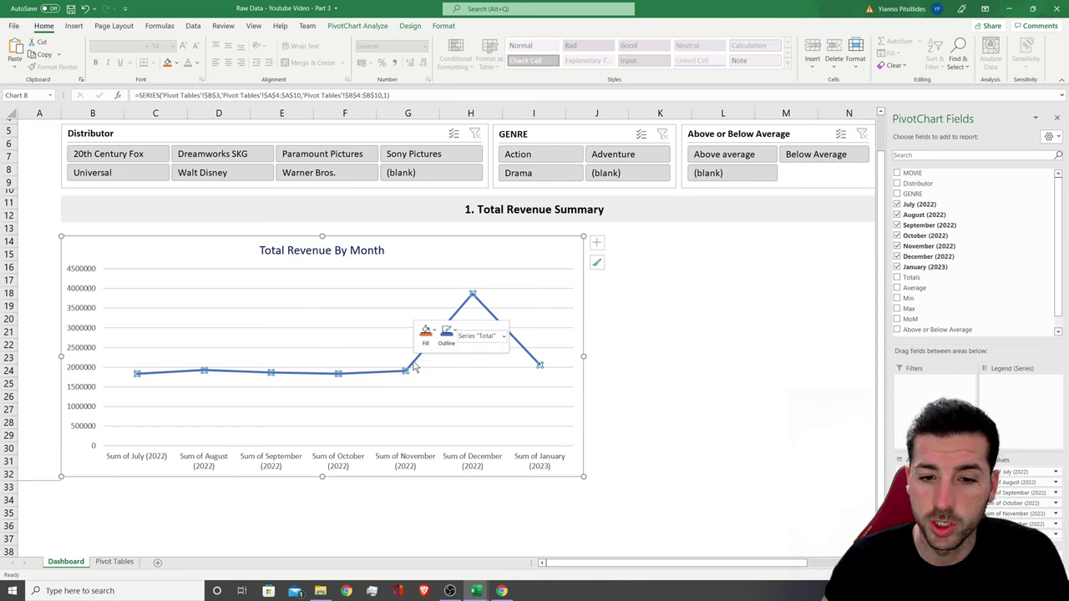
click(447, 335)
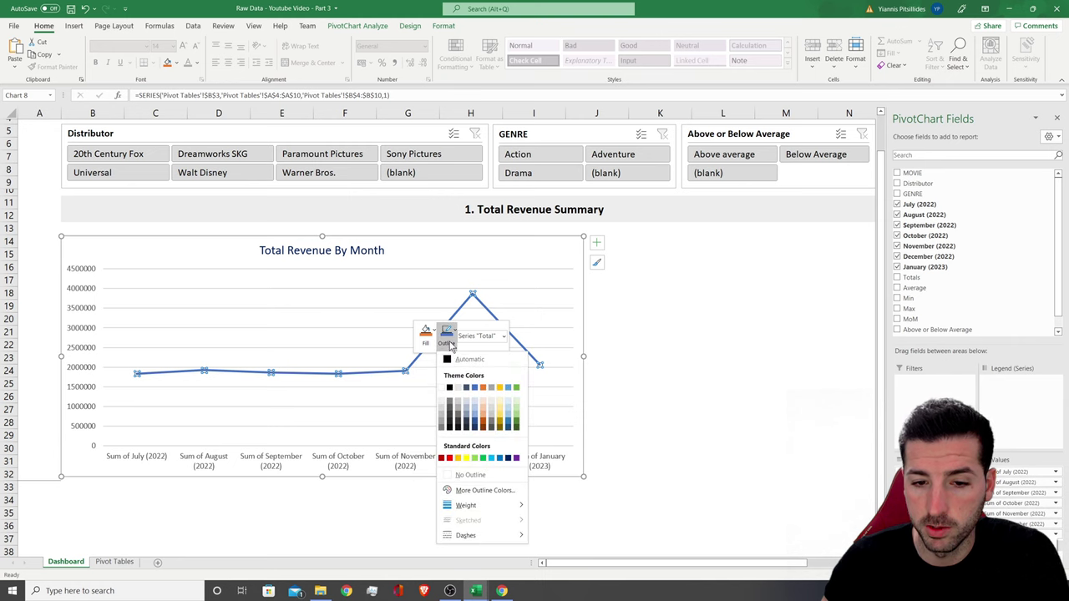
click(508, 458)
click(446, 338)
mouse_move(492, 505)
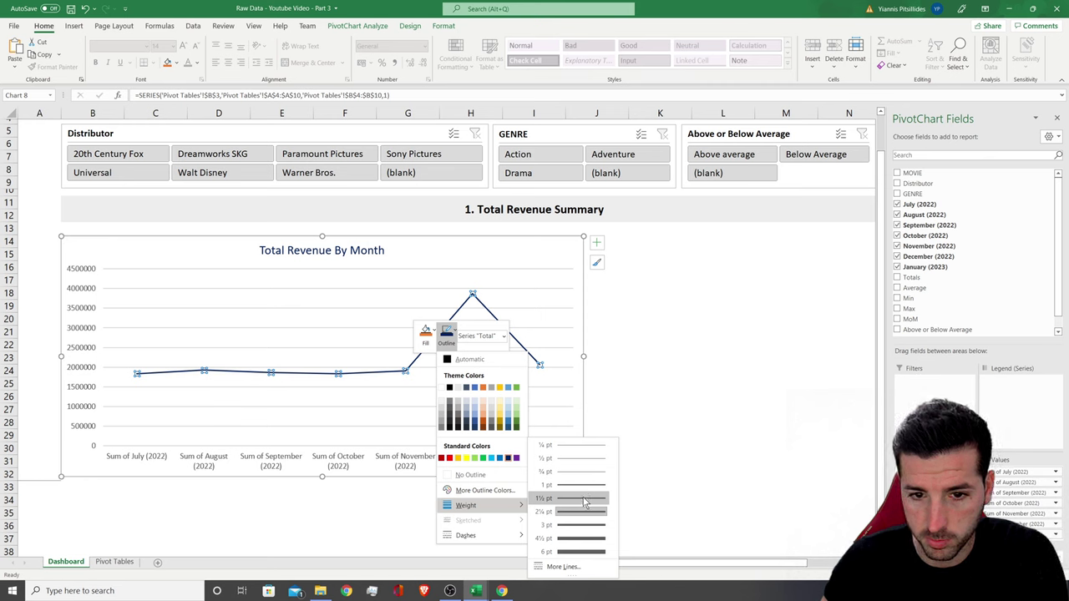
click(584, 499)
click(445, 337)
mouse_move(505, 536)
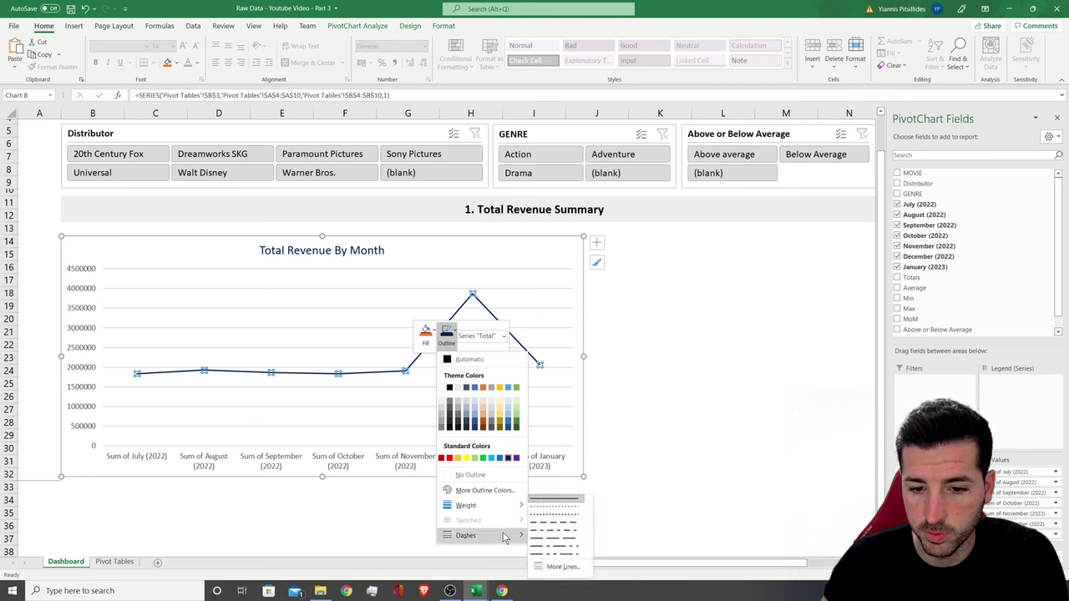
click(548, 519)
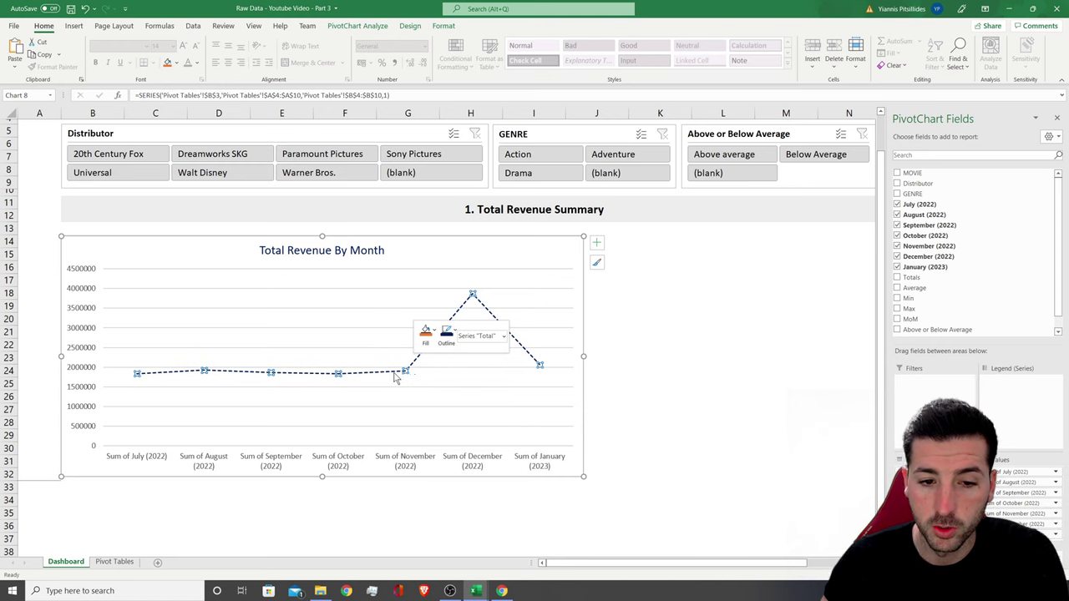
Add built-in diamond markers with size 7 to the revenue line
right_click(470, 298)
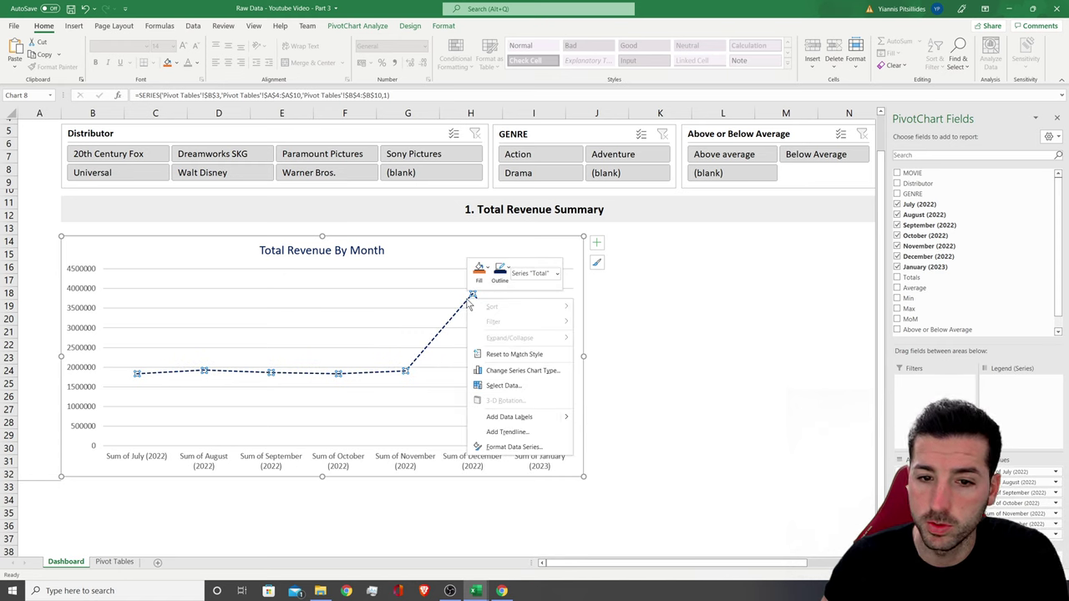
click(513, 446)
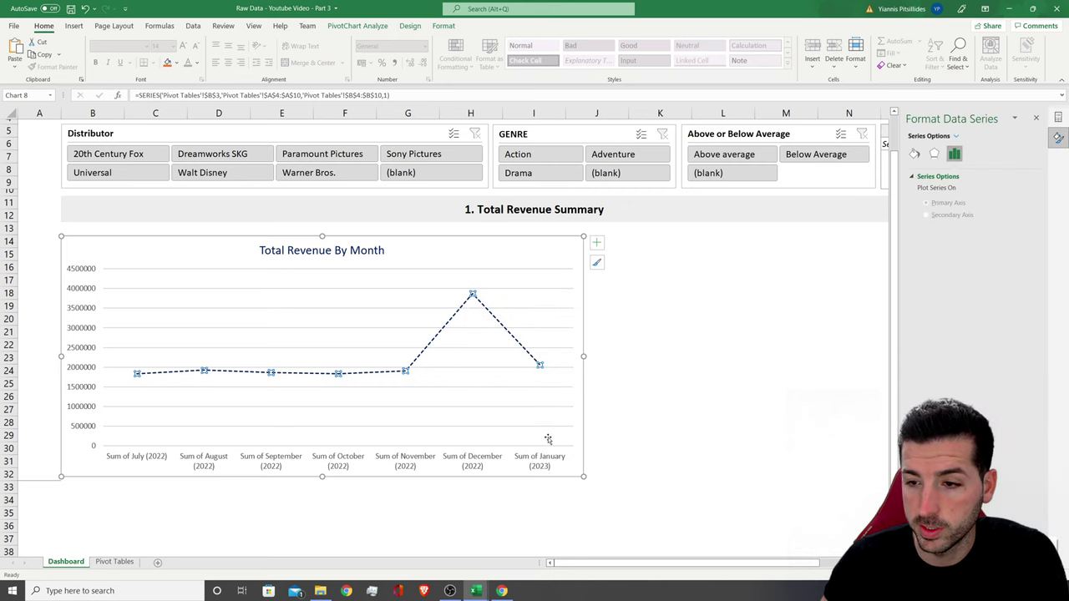
click(919, 157)
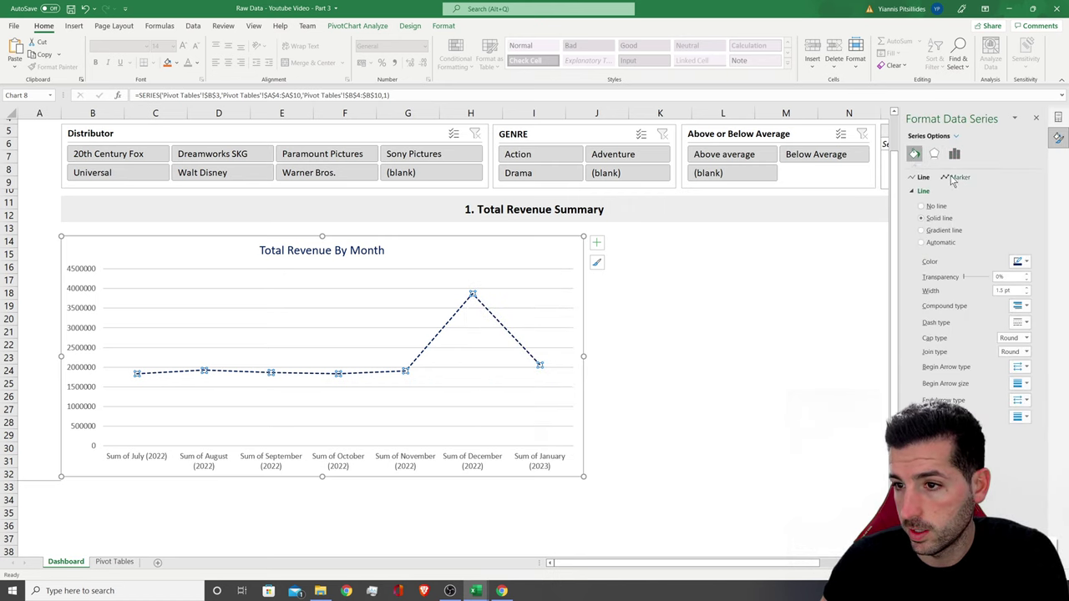
click(953, 178)
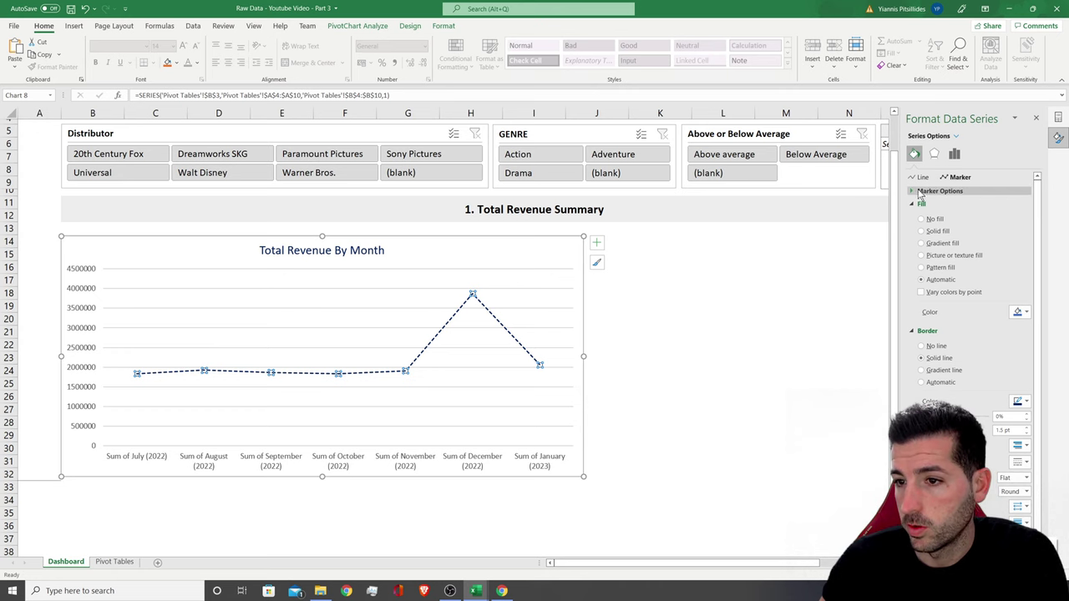
click(929, 192)
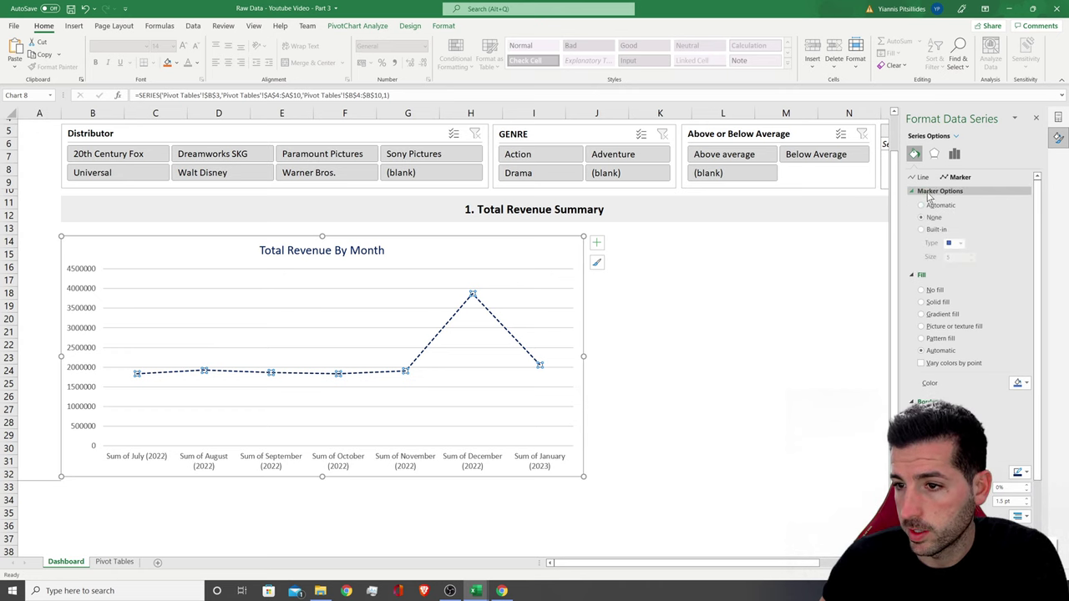
click(922, 228)
click(960, 243)
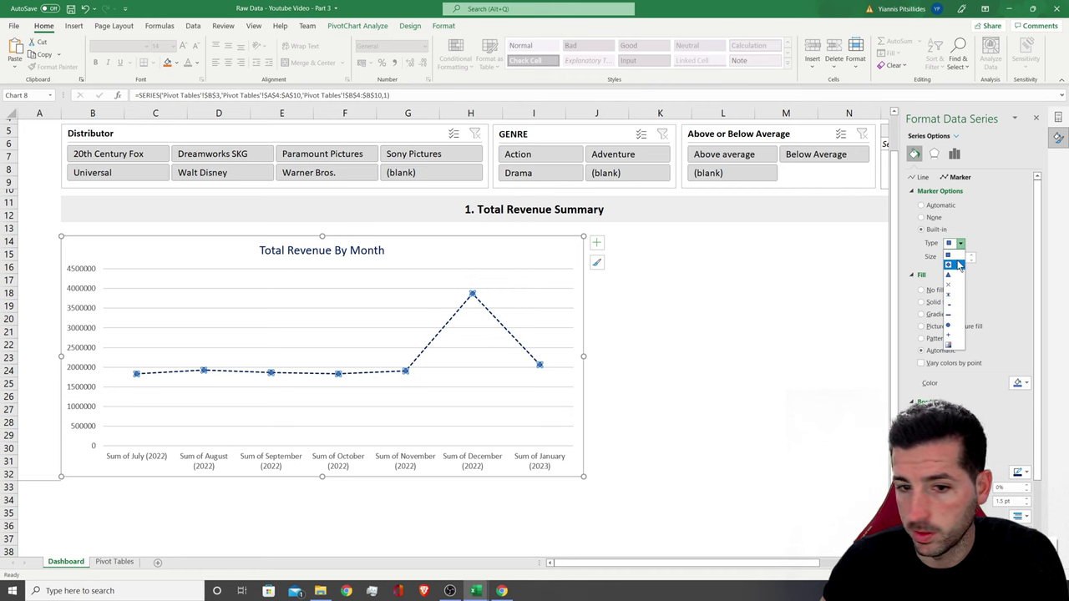
click(956, 263)
click(971, 254)
click(971, 254)
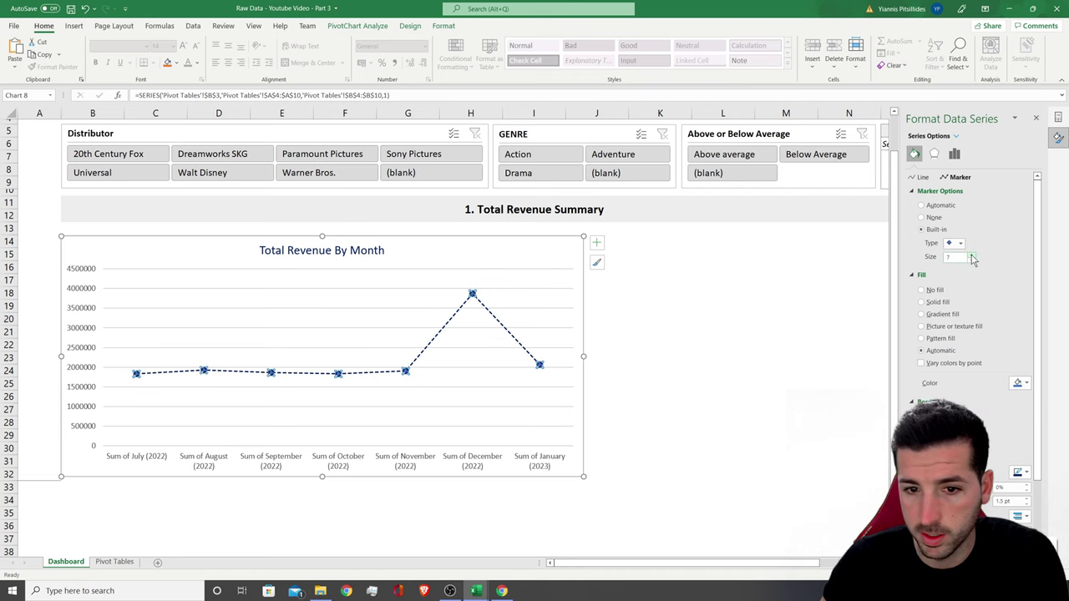
Fill the revenue line's markers with the standard purple colour
click(1025, 384)
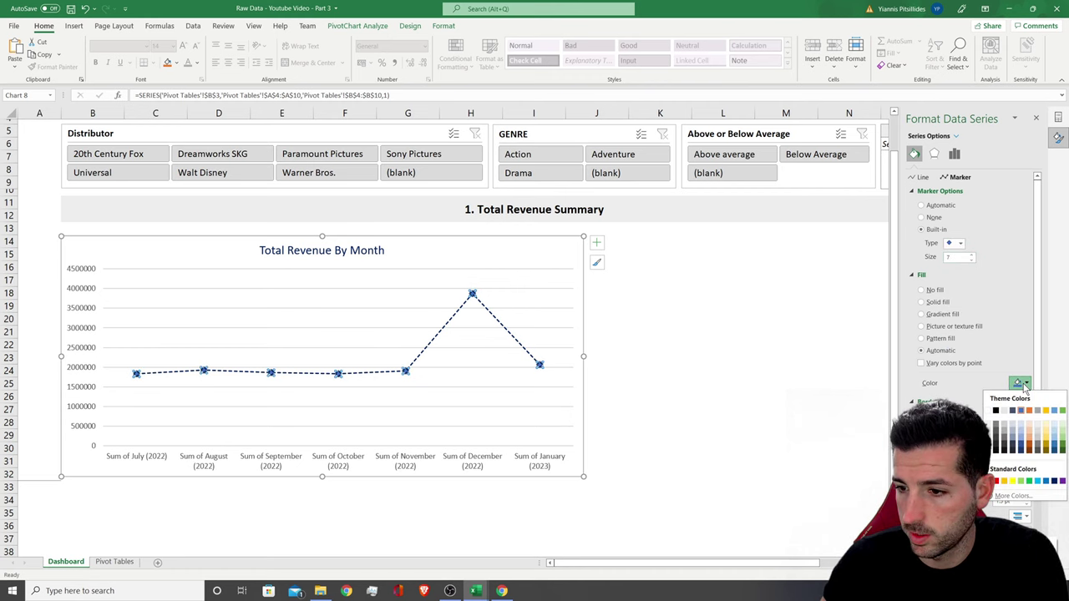
click(1062, 482)
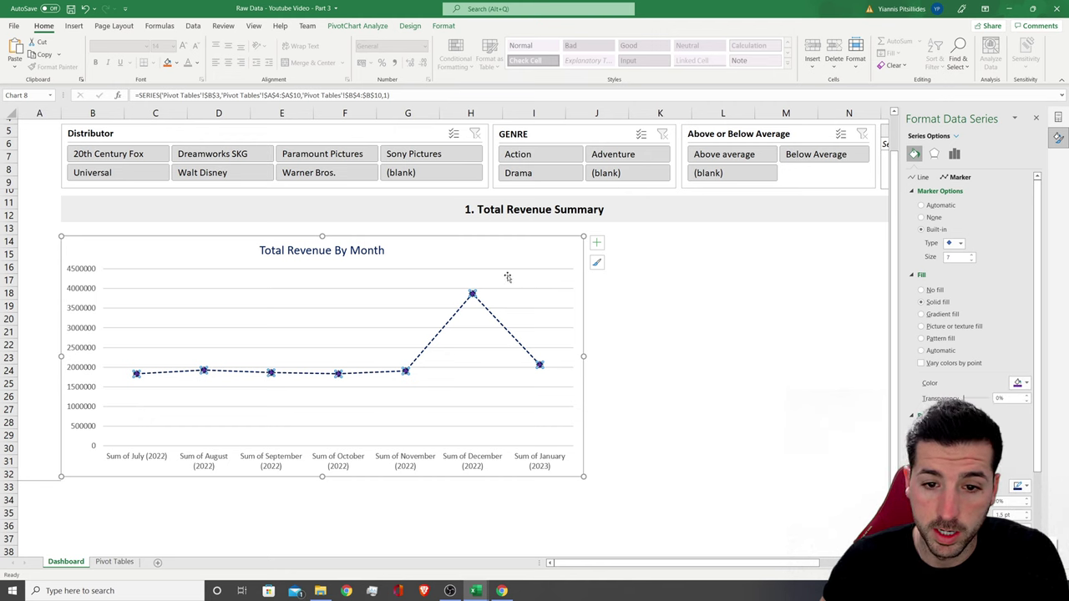
click(659, 378)
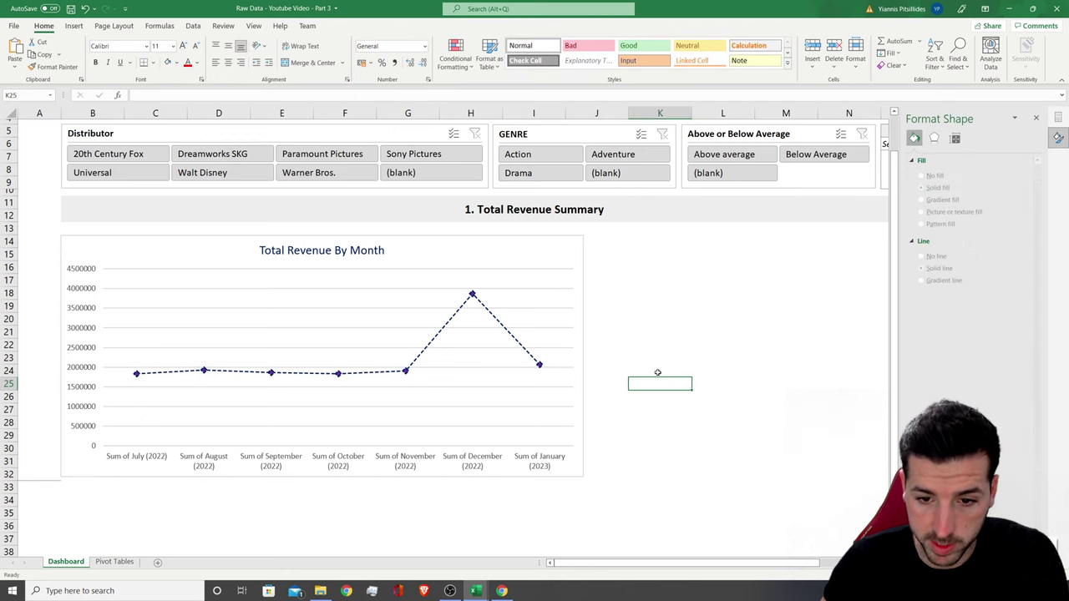
Set the revenue line's outline weight to 1 pt
click(473, 303)
right_click(474, 300)
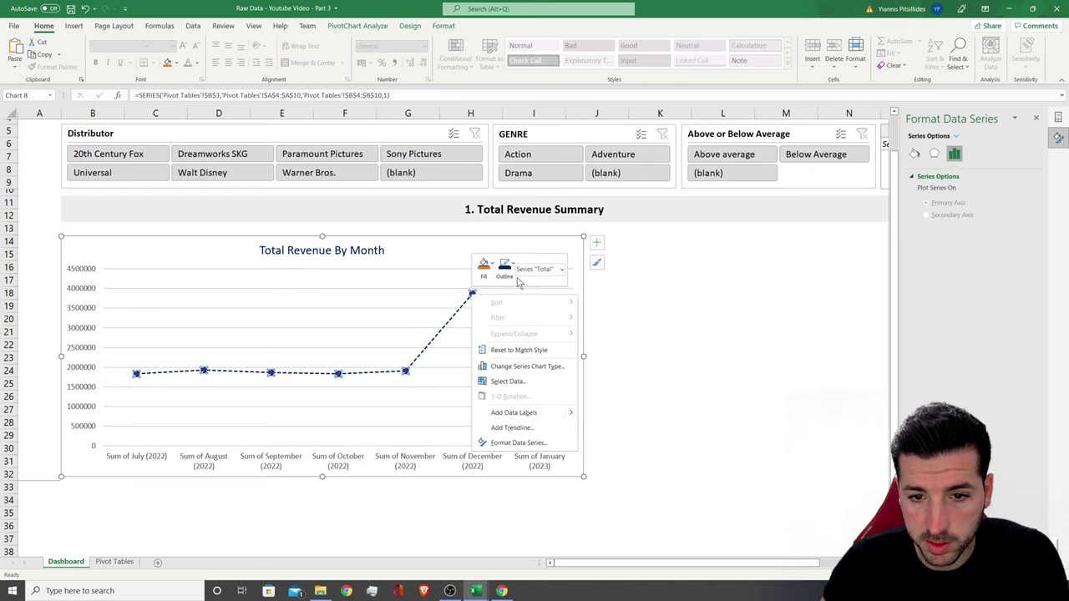
click(504, 269)
mouse_move(581, 449)
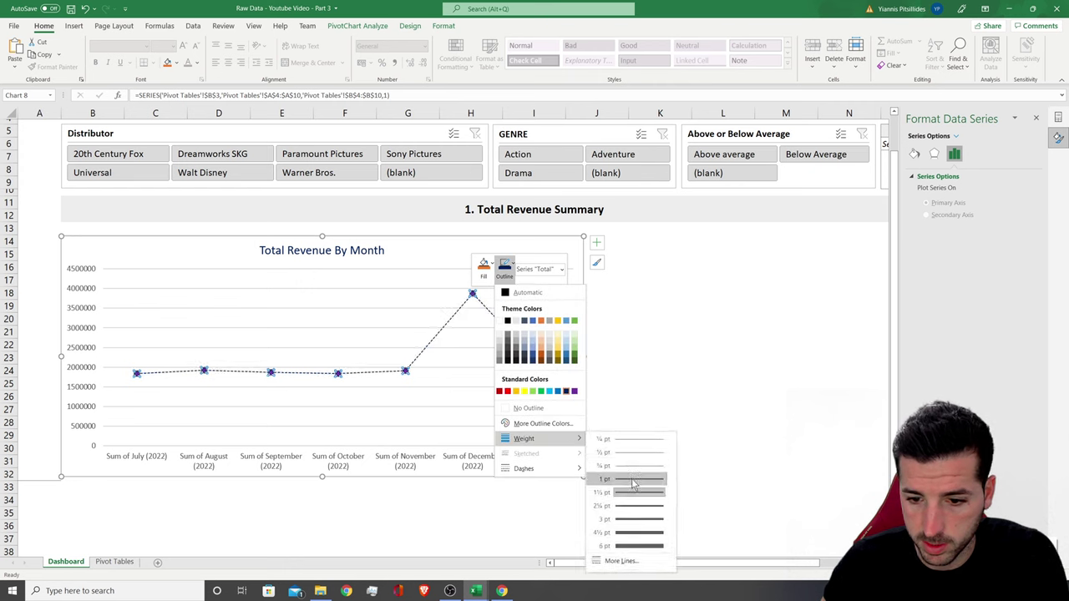
click(606, 345)
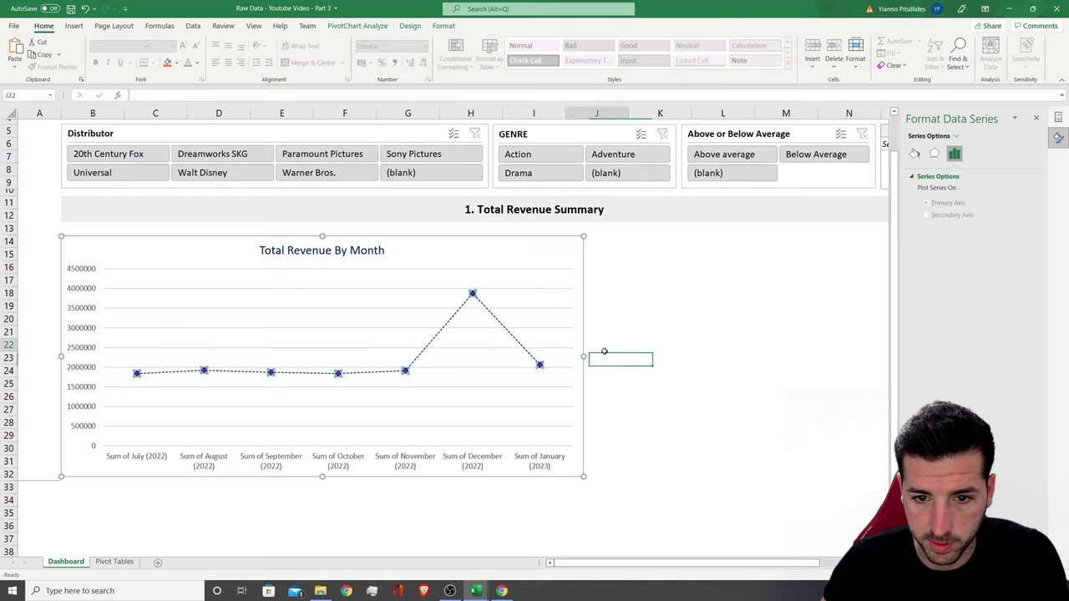
Add data labels to the revenue line
click(472, 299)
right_click(472, 299)
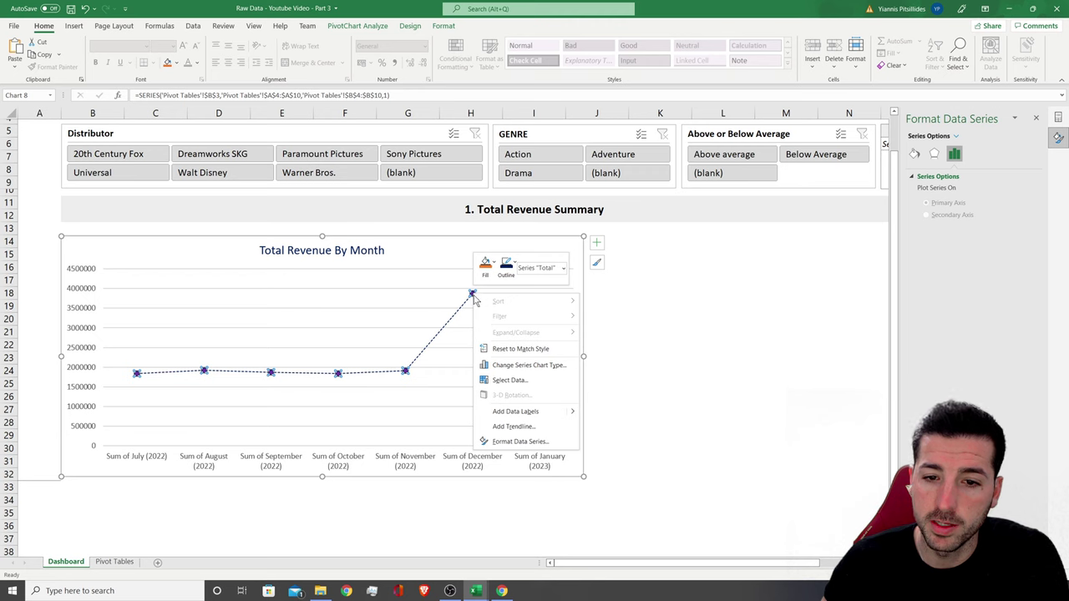
click(527, 412)
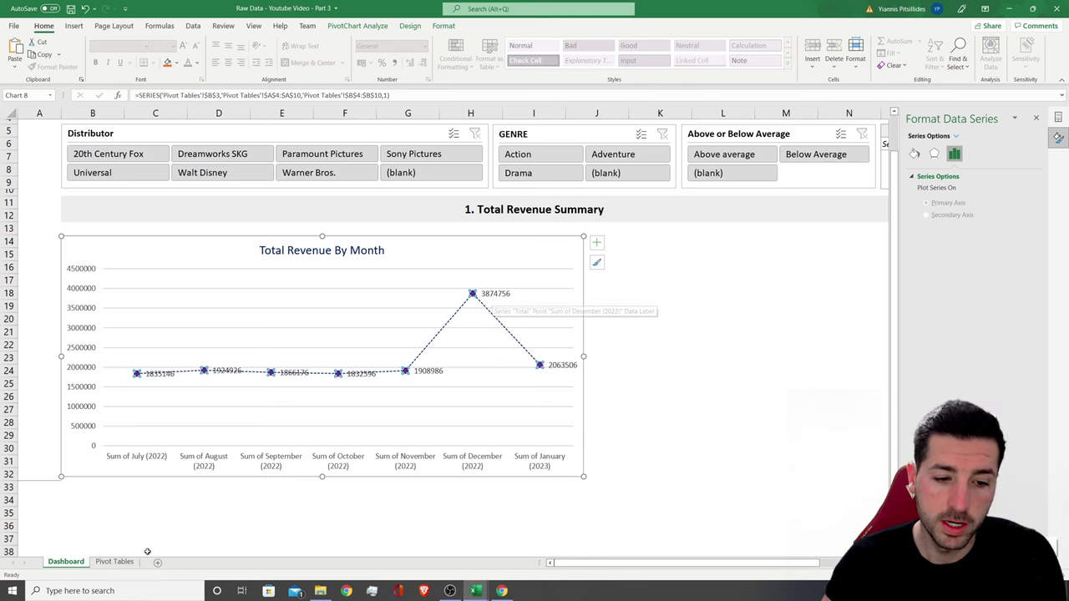
On the Pivot Tables sheet, format the monthly sums in B4:B10 as dollar accounting values without decimals
click(114, 561)
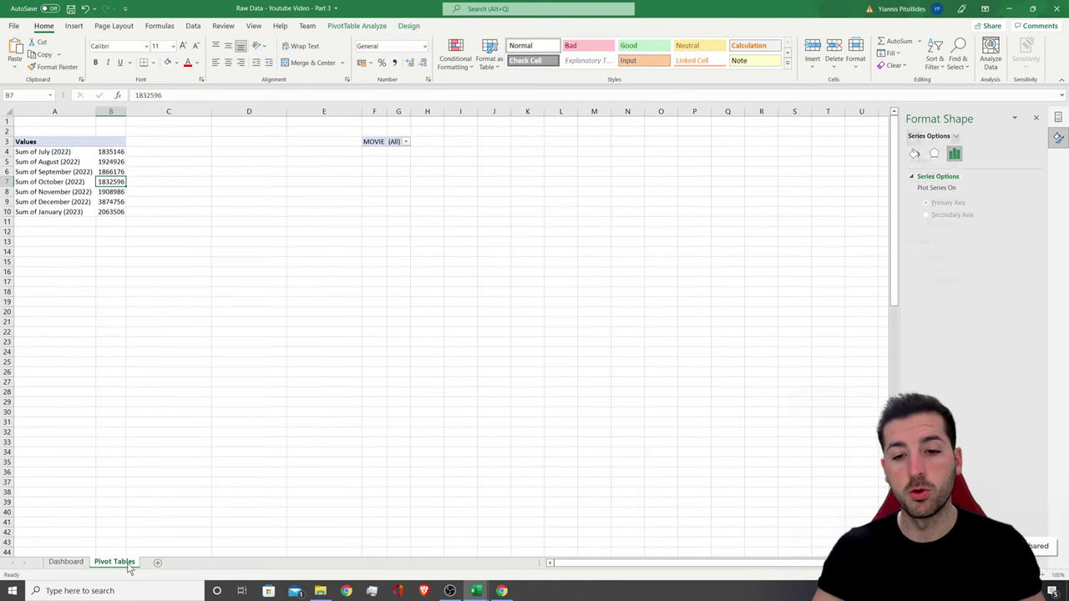
click(112, 202)
drag(111, 152, 111, 212)
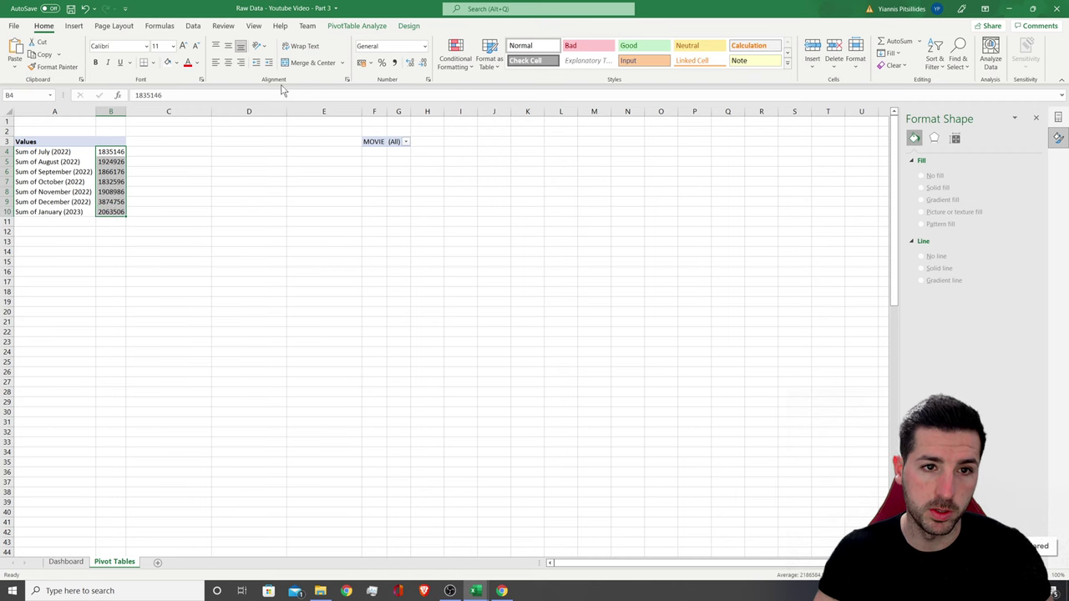
click(371, 63)
click(404, 93)
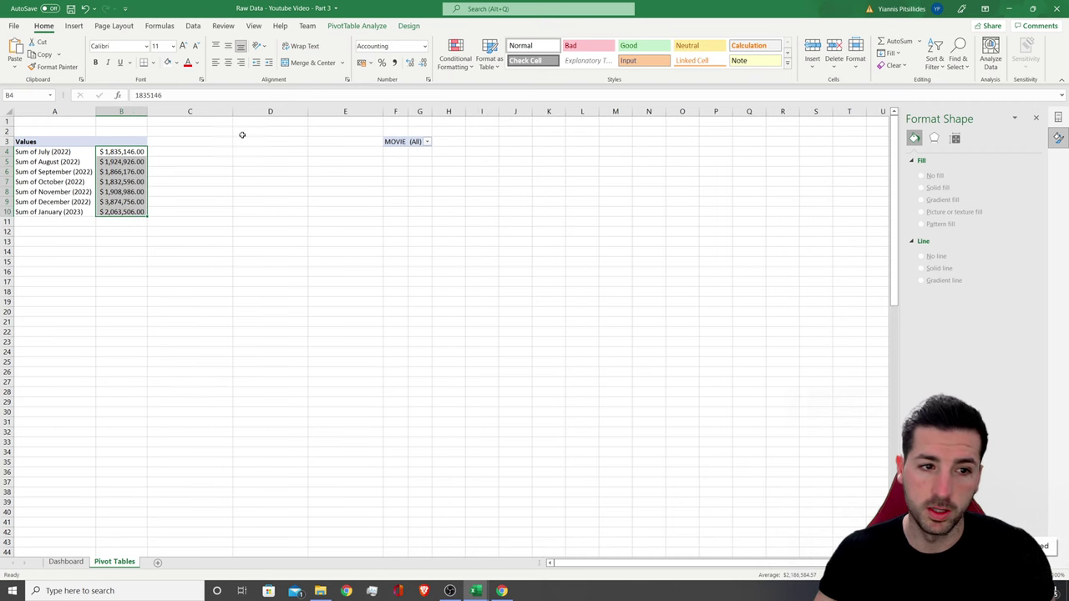
click(422, 63)
click(421, 64)
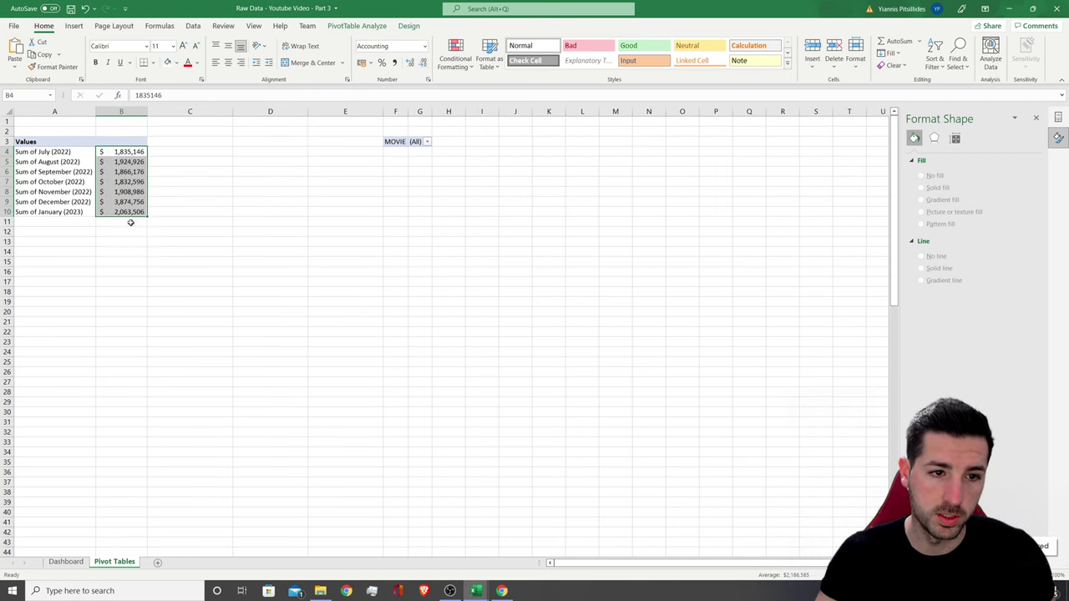
On the Dashboard sheet, rotate the revenue chart's data labels to a custom angle of -30° and set their font size to 7
click(66, 562)
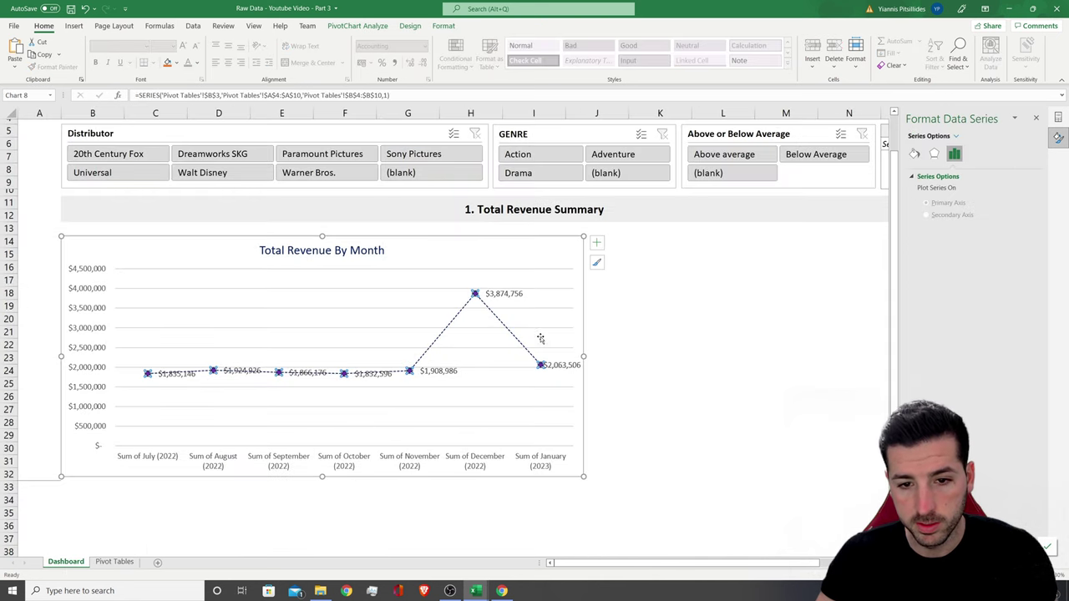
click(499, 299)
click(983, 135)
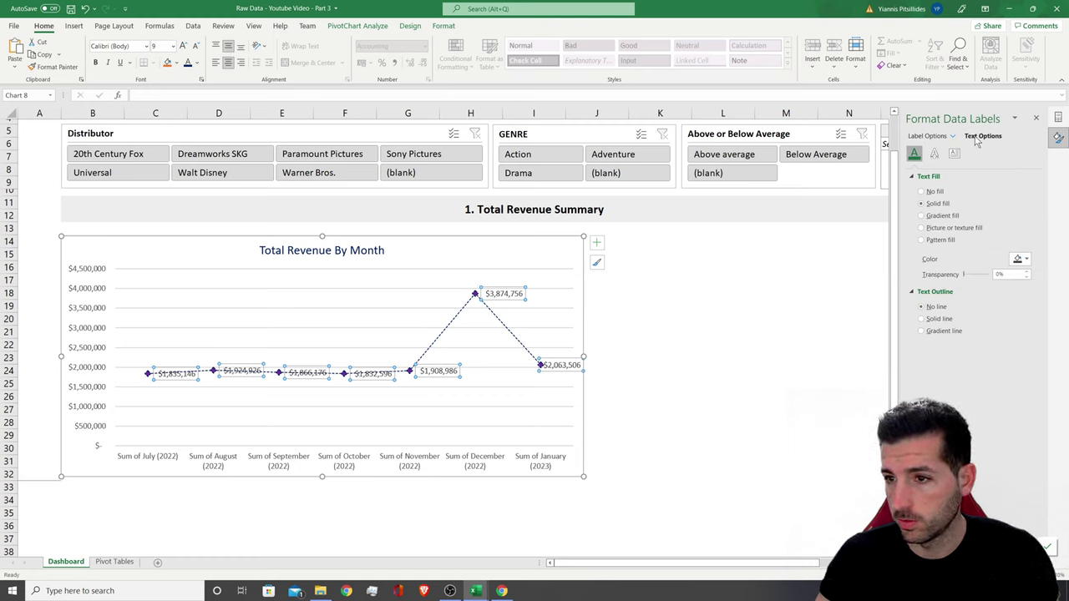
click(953, 154)
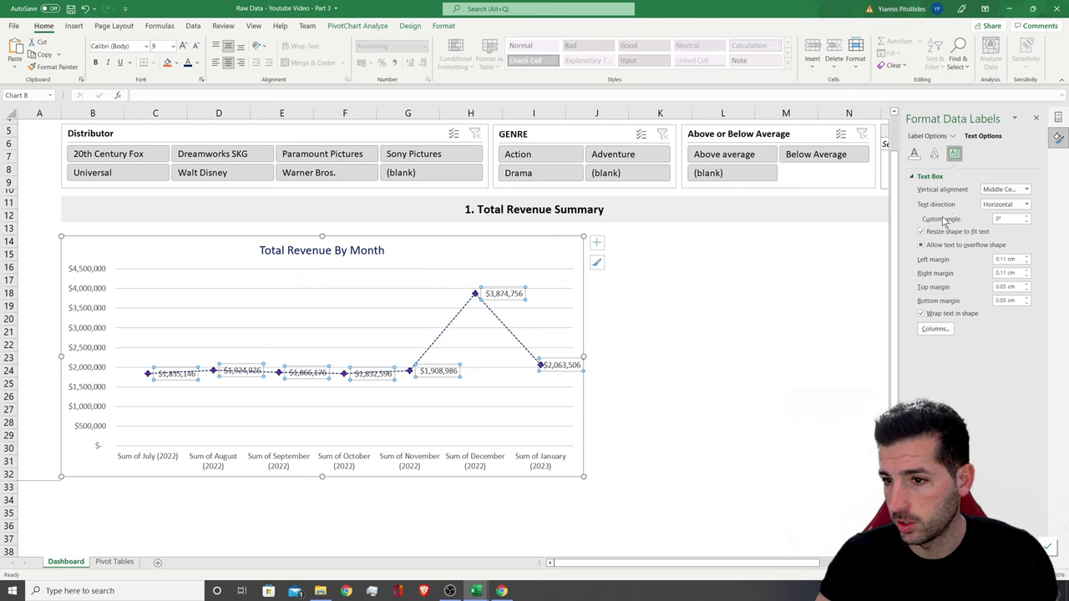
click(998, 217)
text(30)
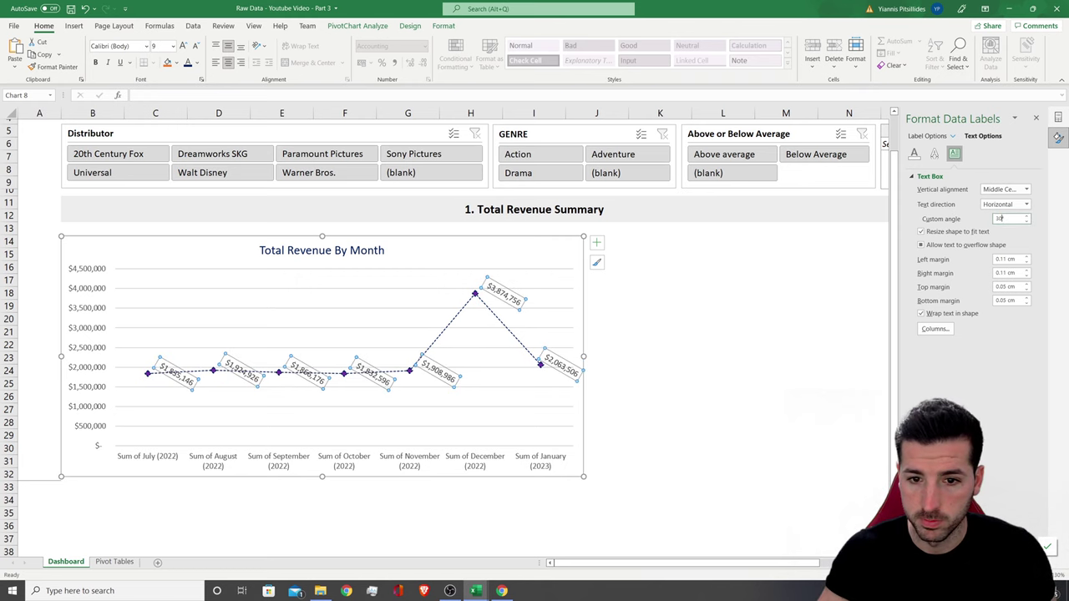
click(997, 219)
text(-)
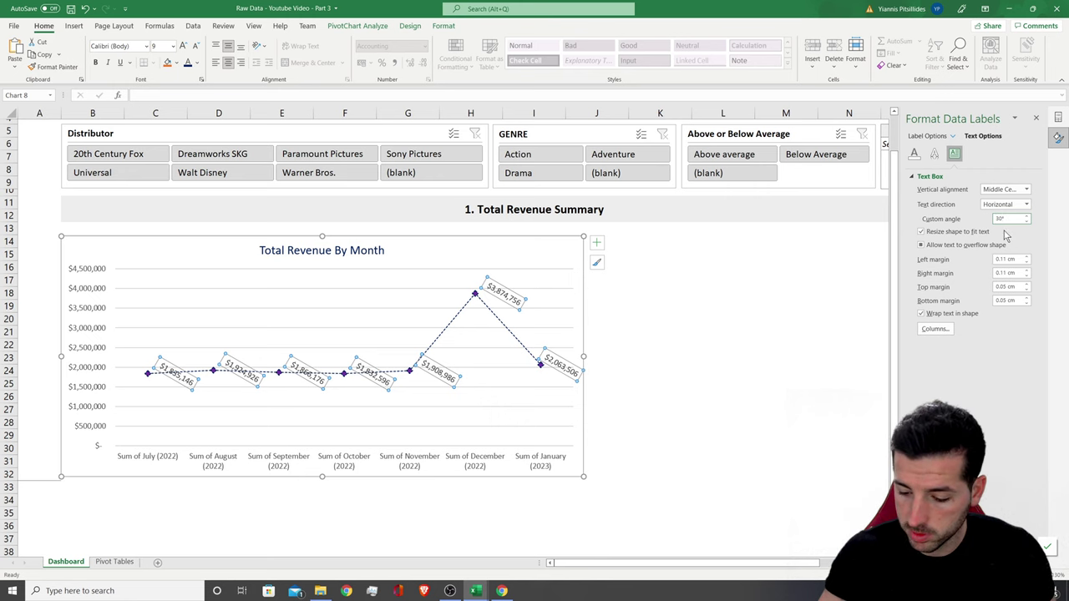
key(Return)
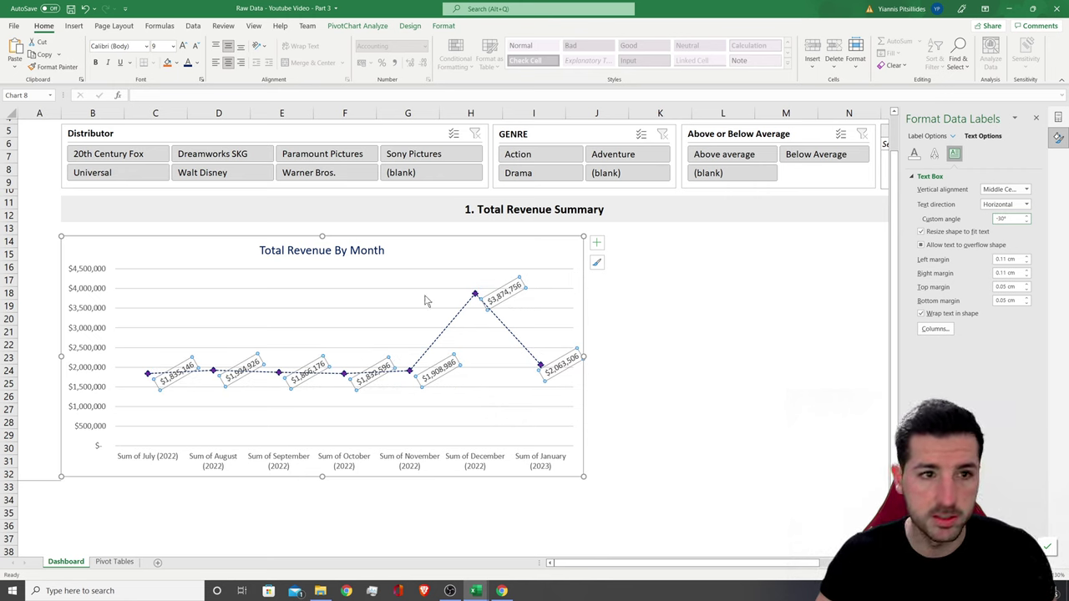
click(195, 46)
click(194, 47)
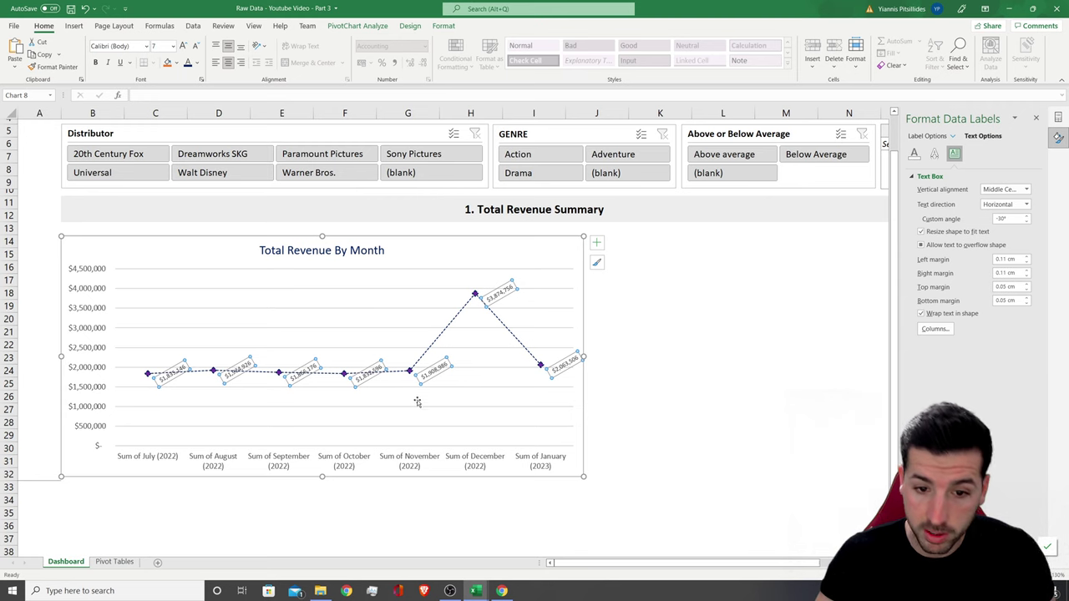
Fill the revenue chart's background area with a light grey theme colour
click(482, 240)
right_click(473, 244)
click(488, 221)
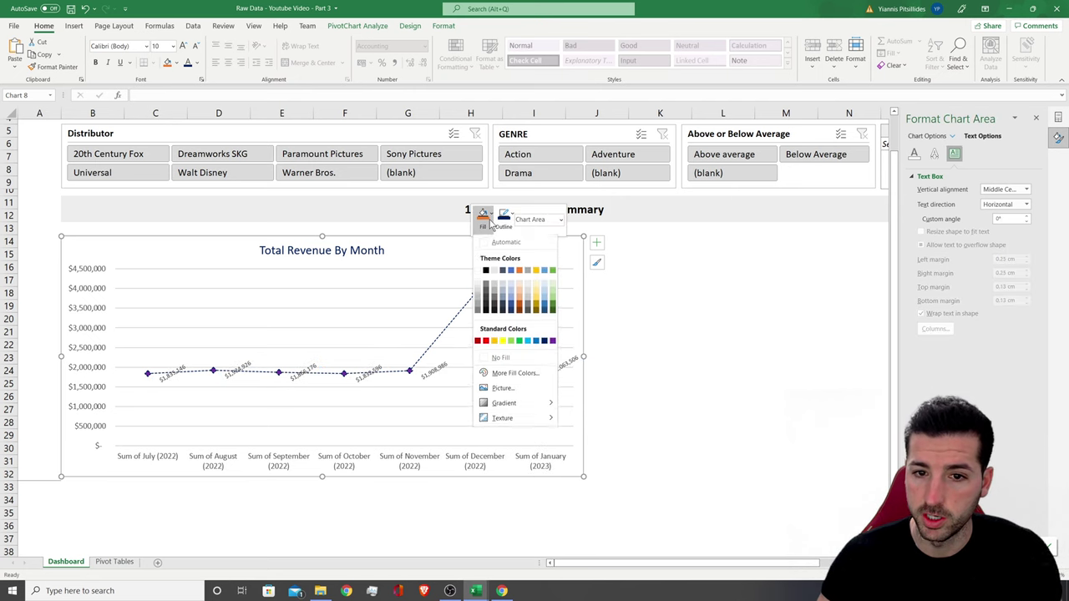
click(493, 278)
click(698, 320)
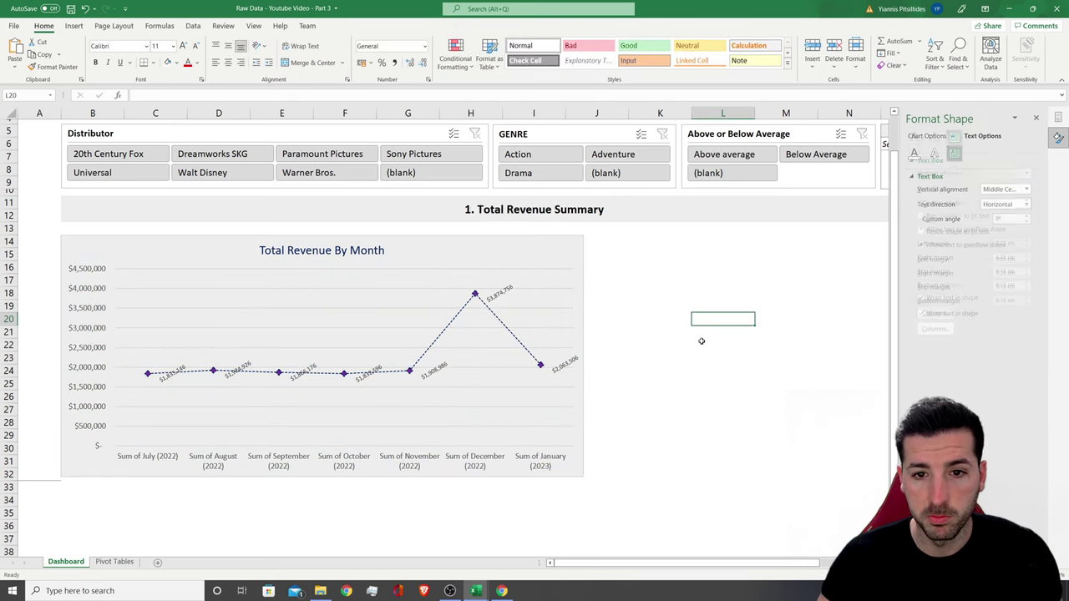
scroll(701, 341, up, 2)
click(441, 243)
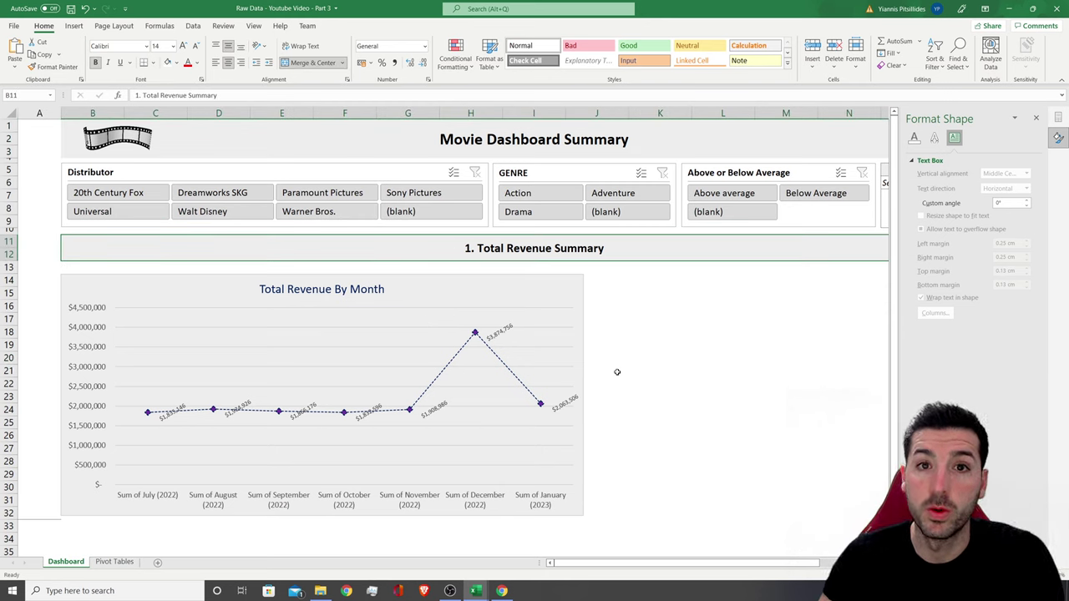
click(785, 318)
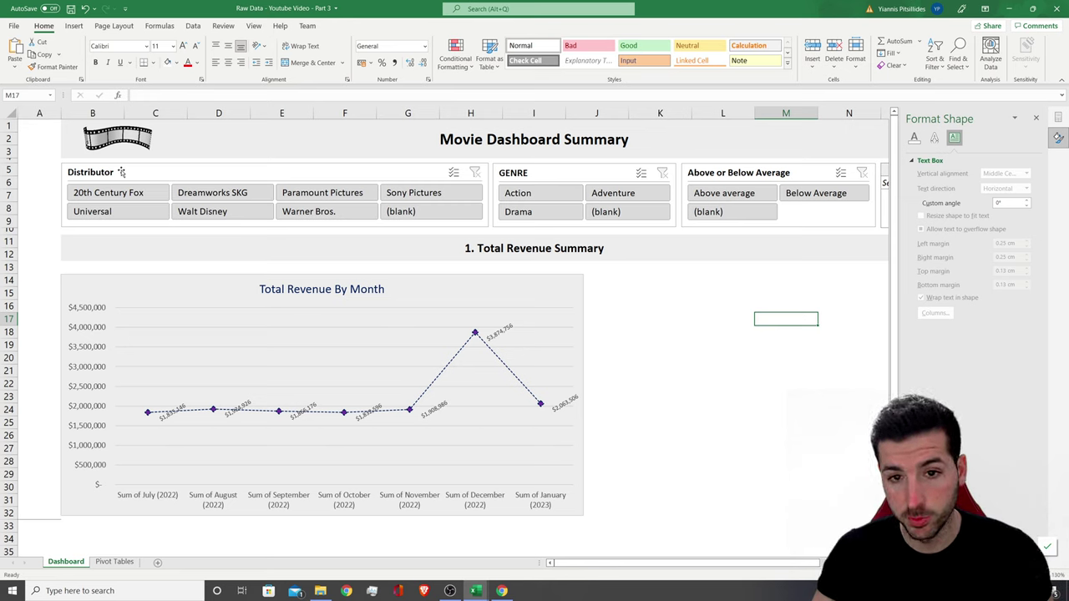
Change the GENRE slicer's header caption to "Genre 1" in its slicer settings
click(539, 174)
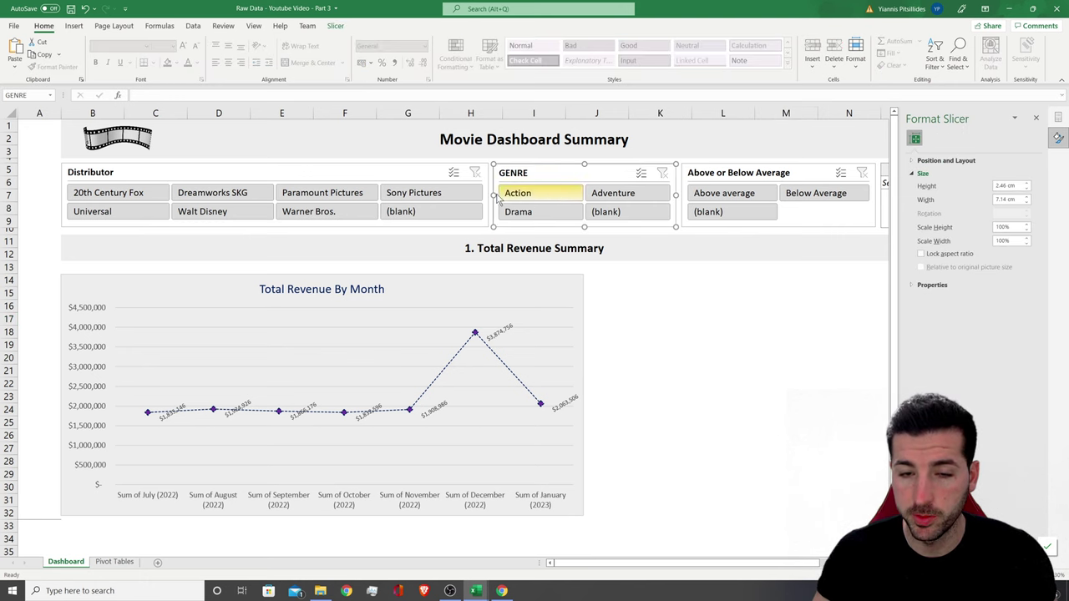
right_click(593, 171)
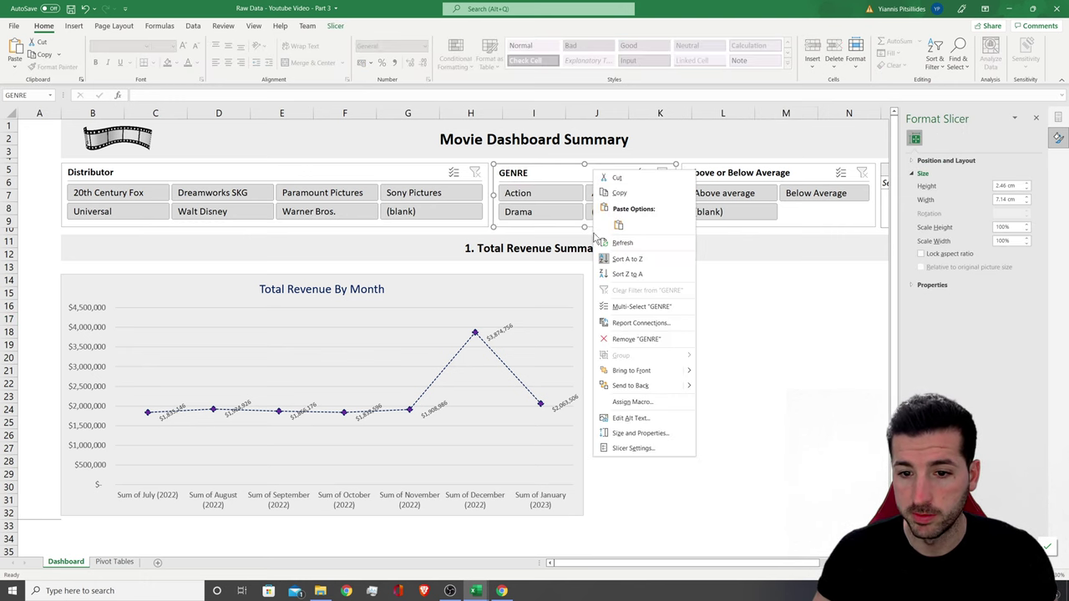
click(643, 452)
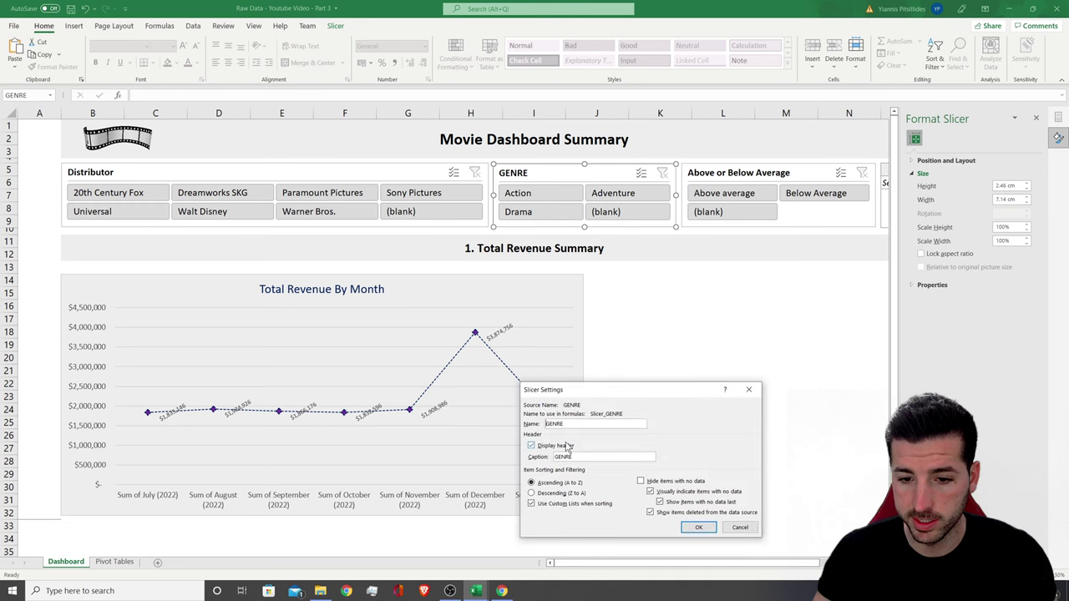
drag(584, 457, 551, 457)
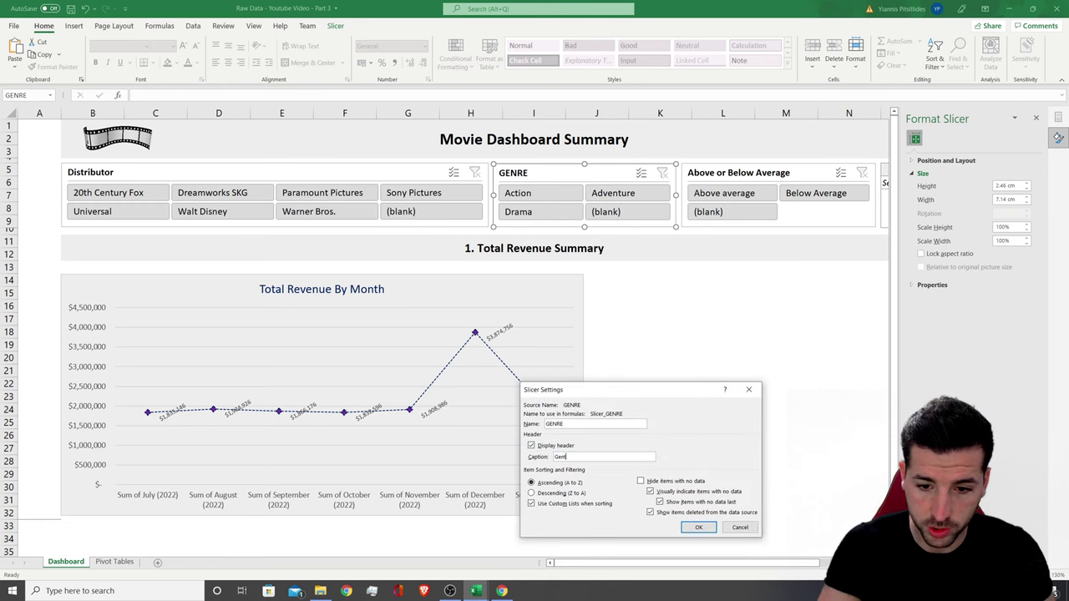
click(698, 527)
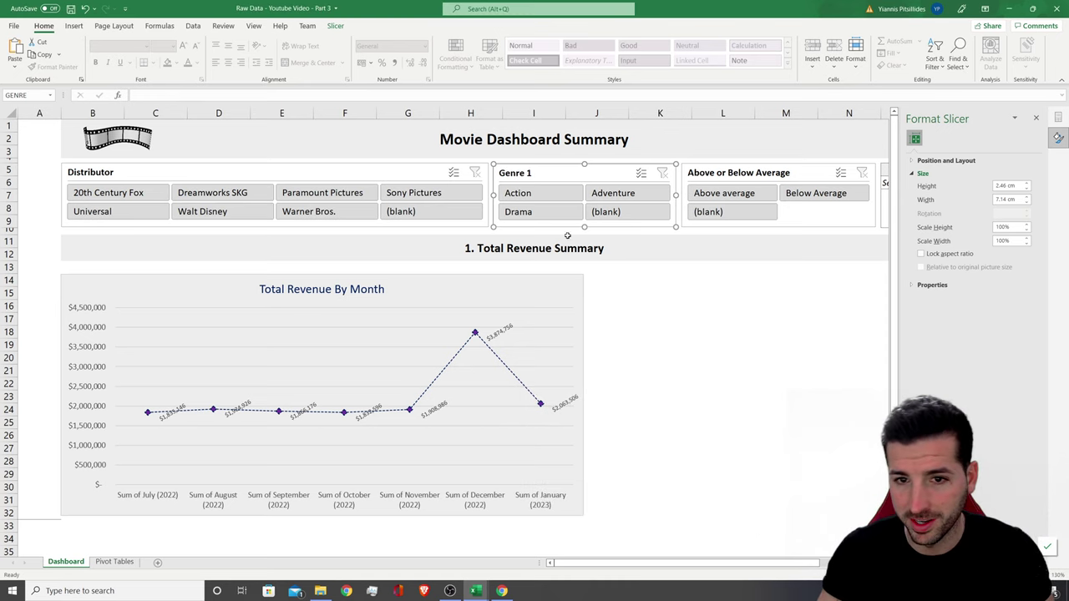
Change the GENRE slicer's header caption to "Genre" in its slicer settings
right_click(556, 171)
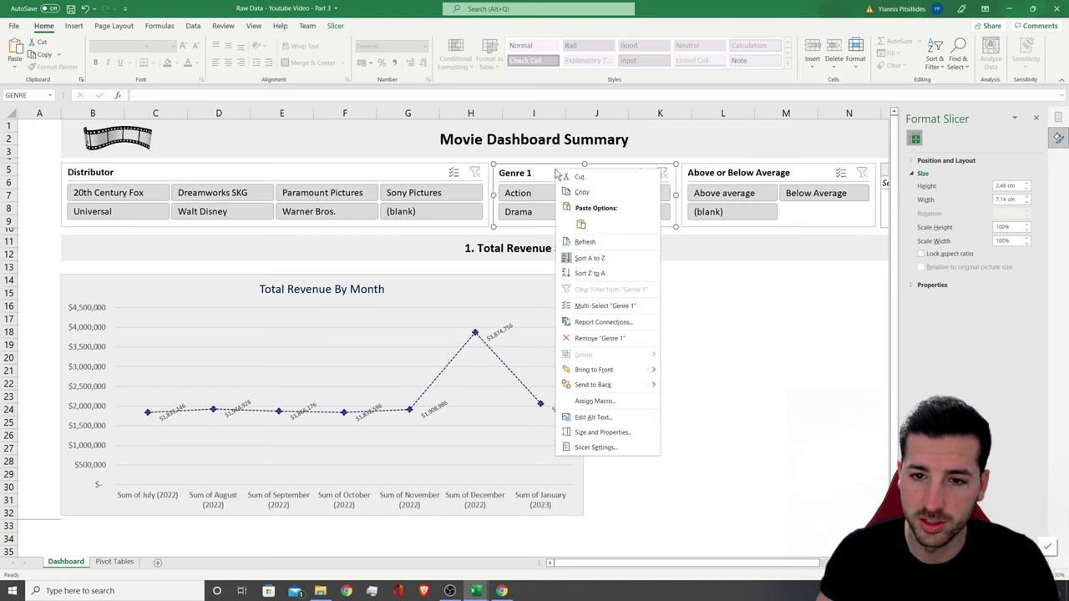
click(590, 433)
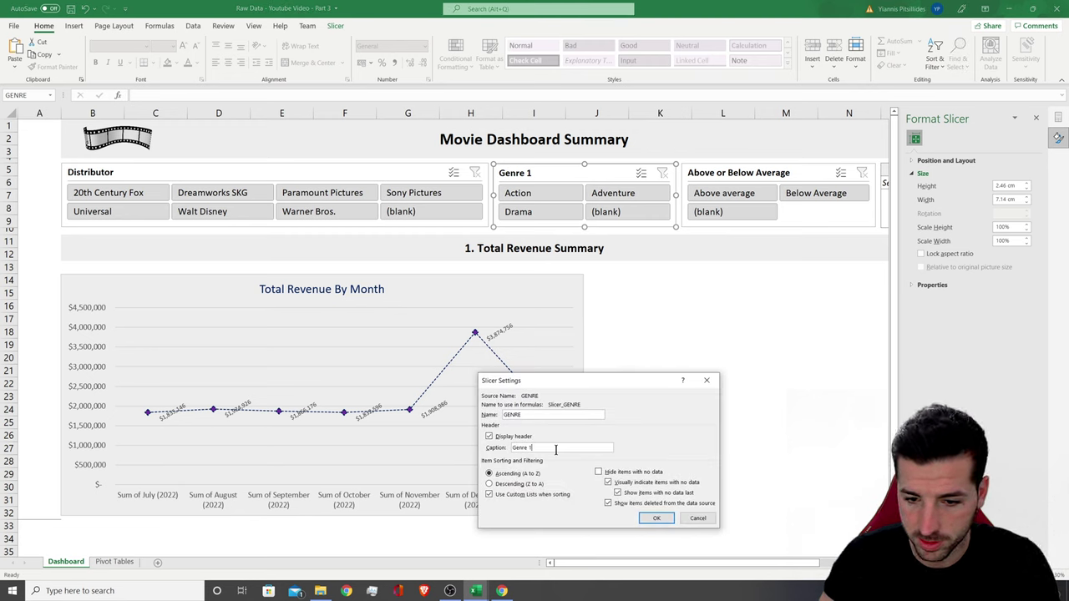
click(657, 518)
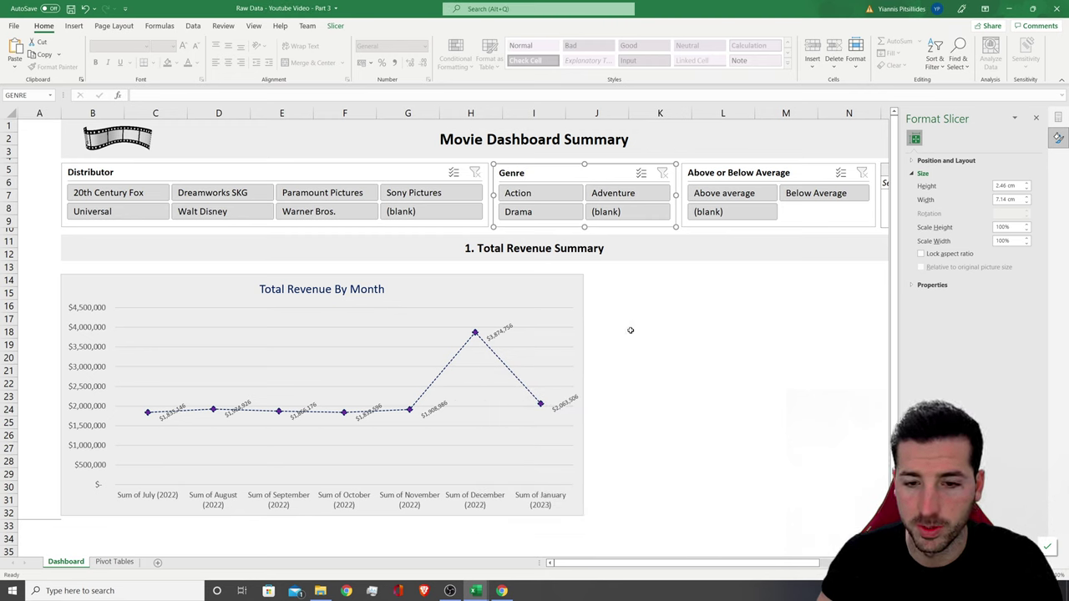
On the Pivot Tables sheet, copy the MOVIE filter pivot table in F3:G3 and paste it at I3
click(115, 561)
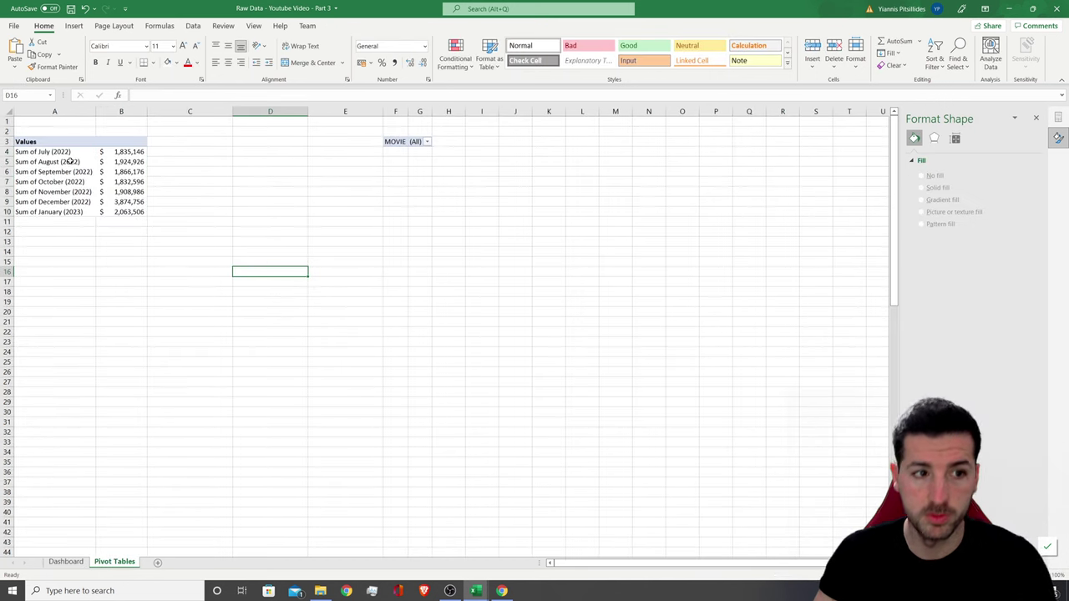
drag(392, 142, 424, 142)
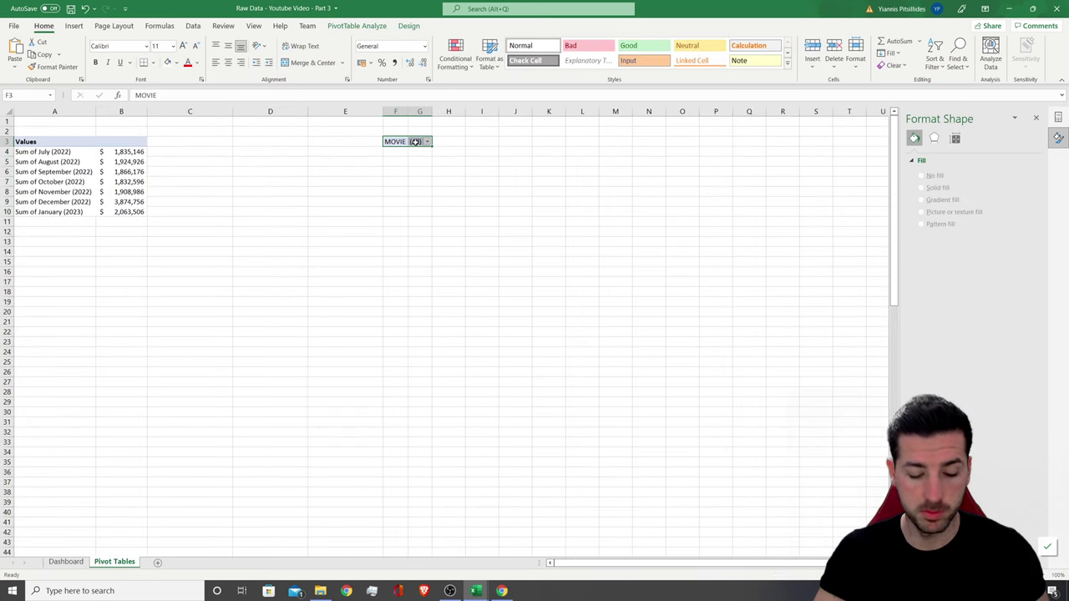
key(ctrl+c)
click(481, 139)
key(ctrl+v)
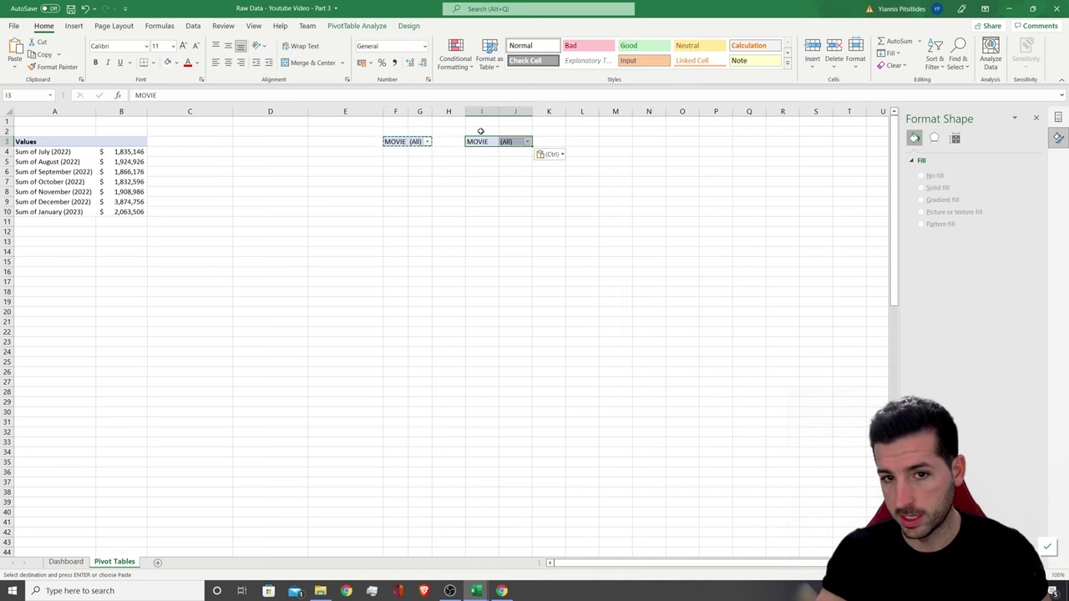
click(481, 141)
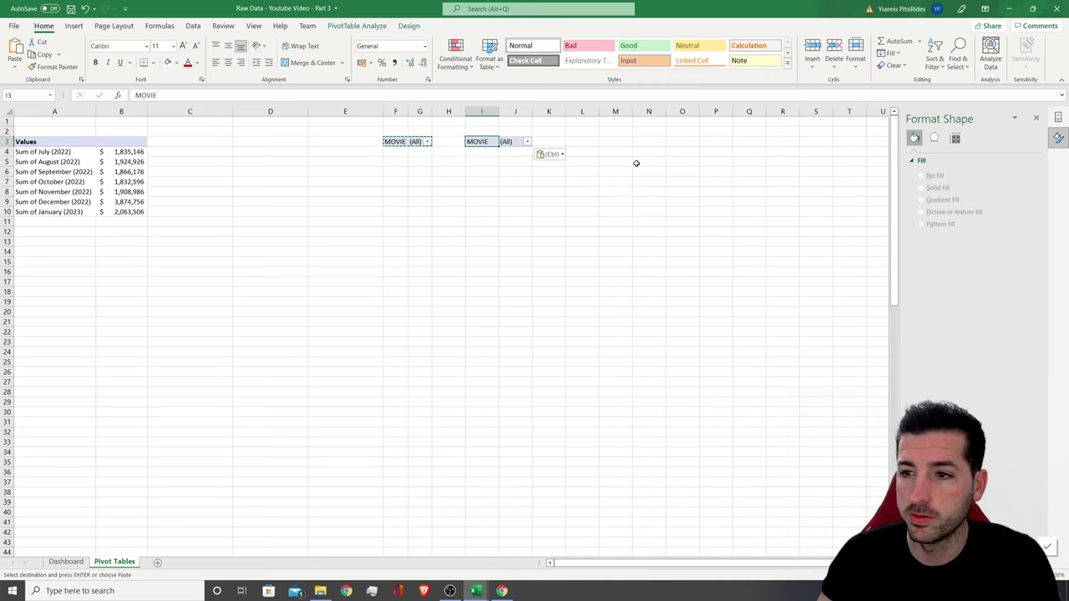
In the pasted pivot table, summarise Totals by Distributor in rows and remove the MOVIE filter
click(1035, 120)
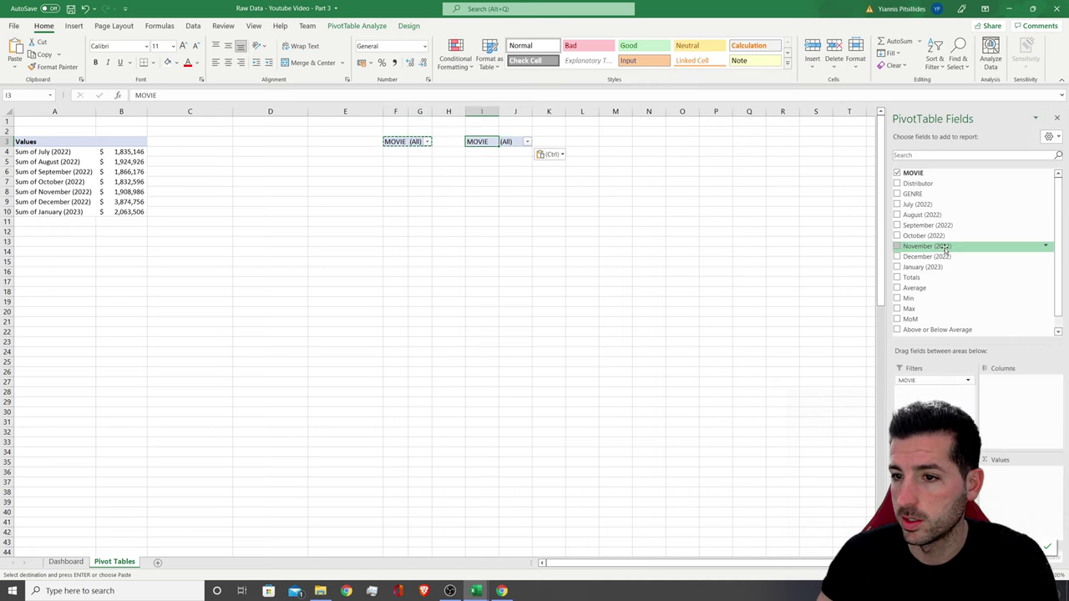
click(910, 277)
click(917, 183)
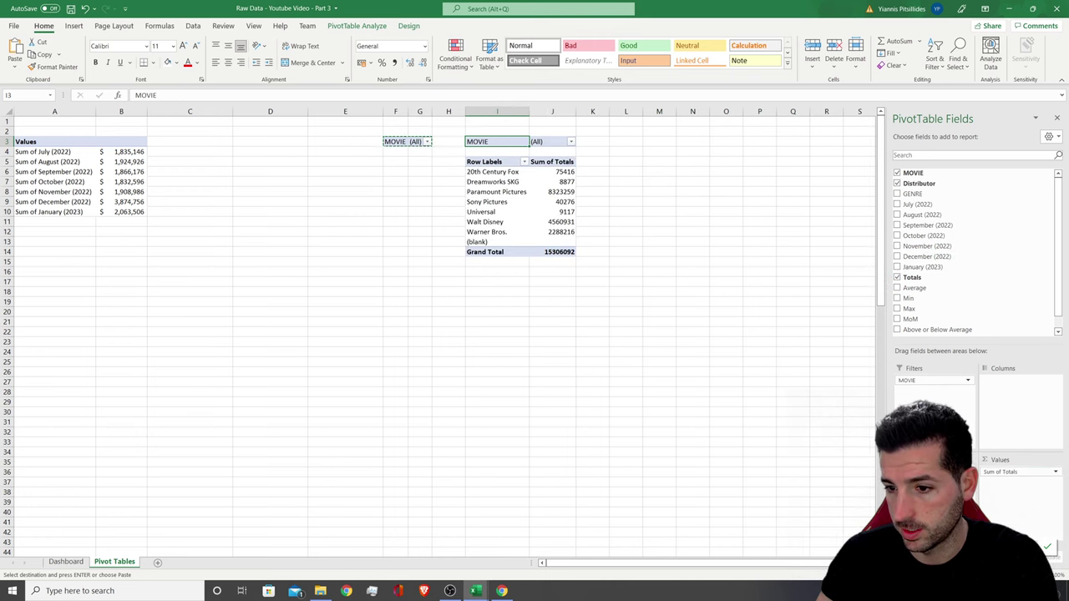
drag(921, 385, 556, 252)
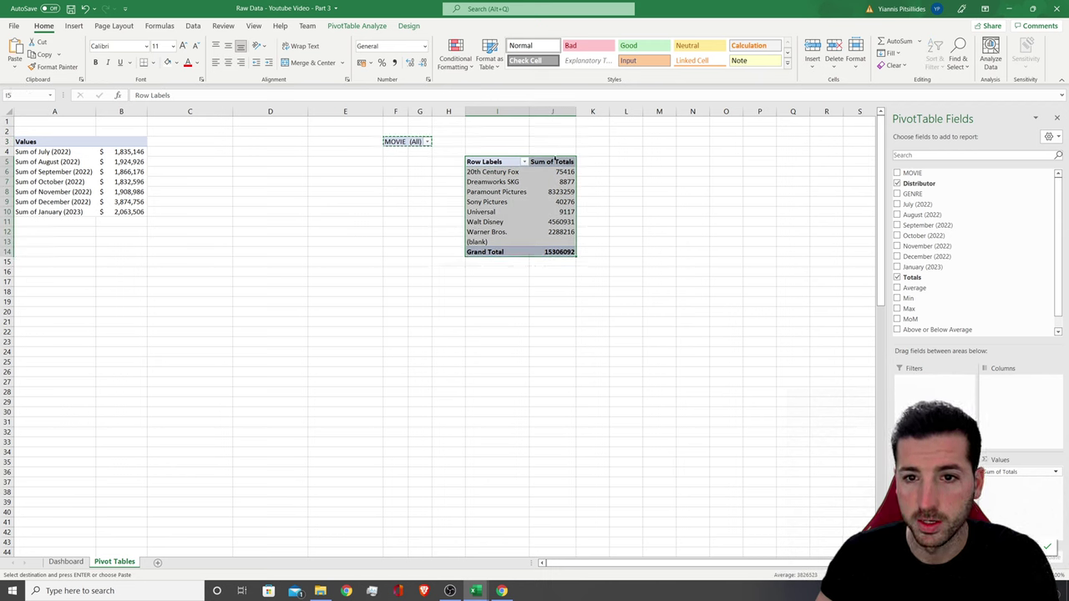
Move the whole distributor pivot table up two rows so that it starts at I3
click(556, 158)
drag(490, 161, 551, 251)
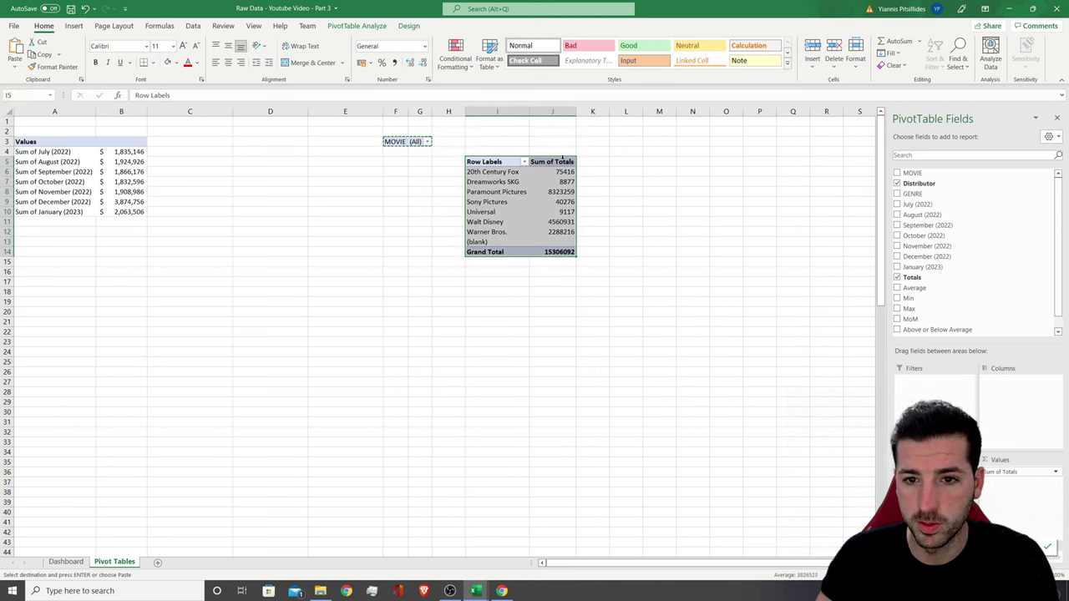
drag(561, 156, 561, 136)
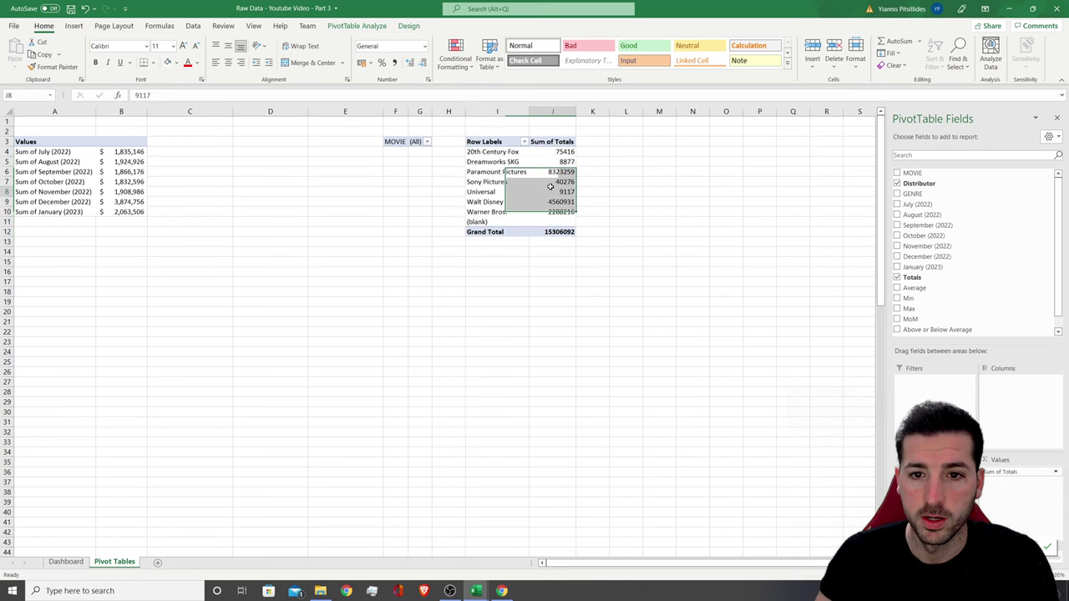
Insert a Clustered Bar PivotChart from the distributor pivot table and hide all its field buttons
click(558, 192)
click(73, 25)
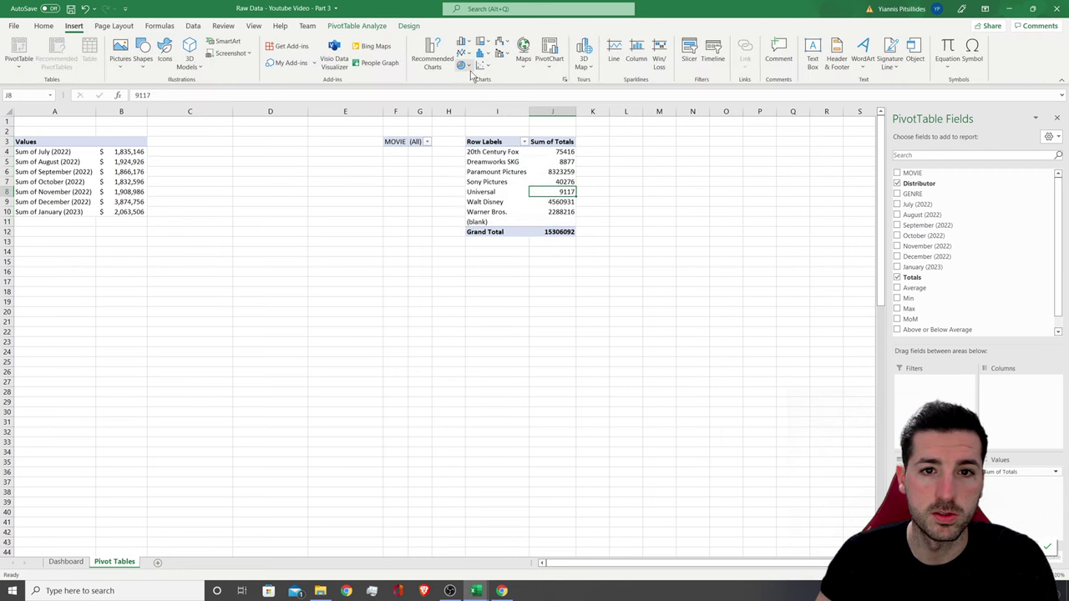
click(432, 55)
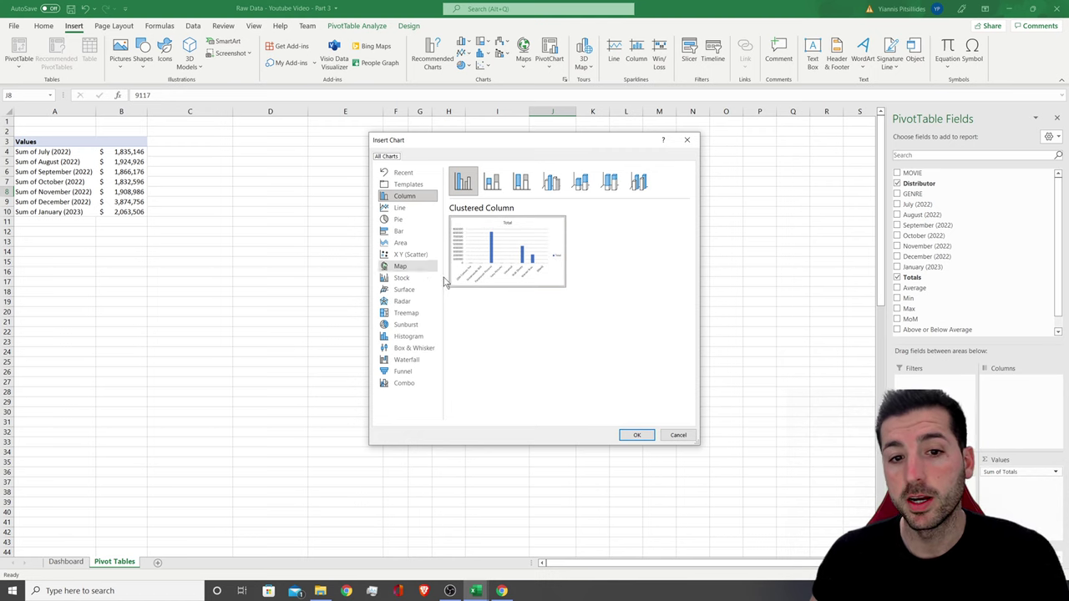
click(386, 232)
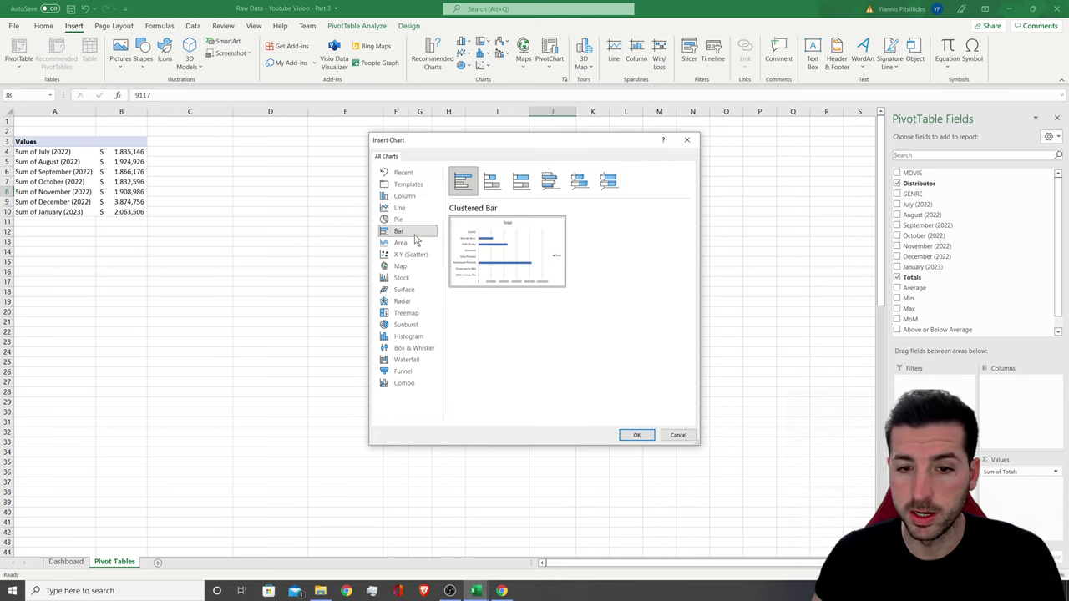
click(636, 435)
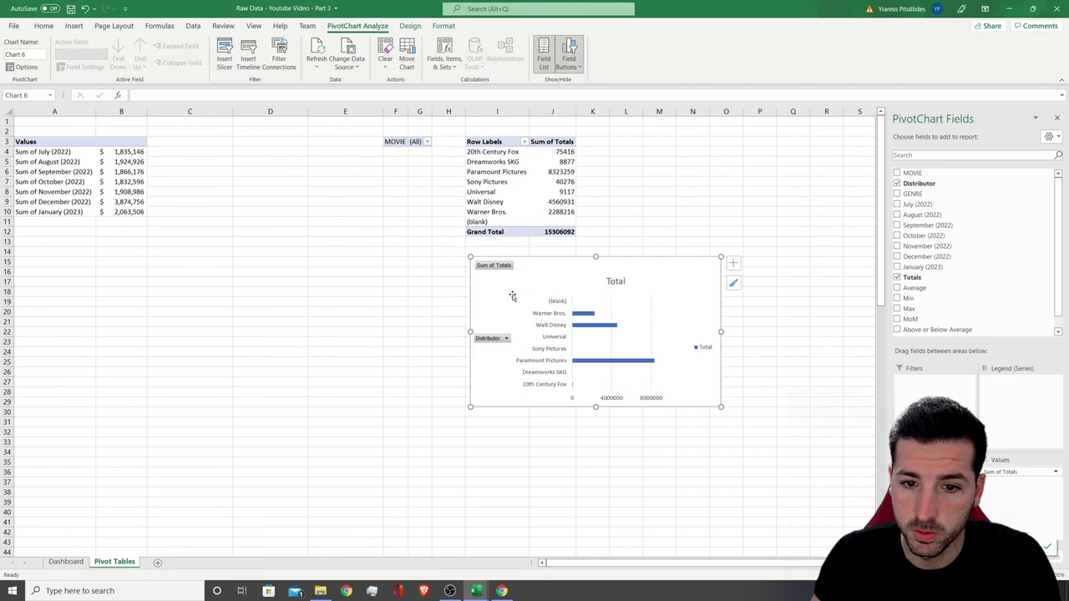
right_click(490, 340)
click(538, 457)
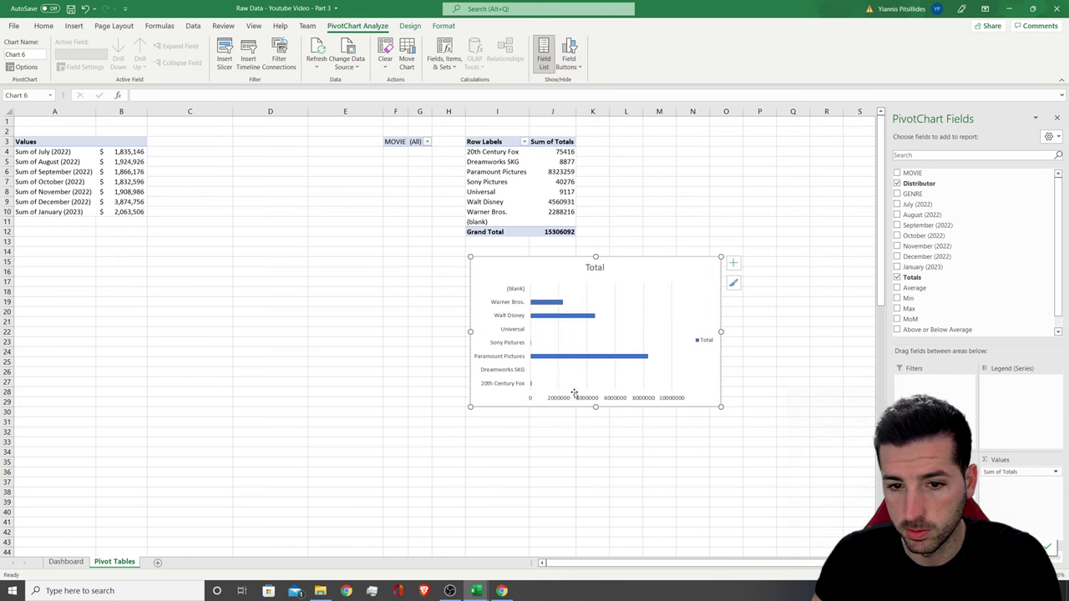
Select the distributor totals in J4:J11 and open the sorting options for them
drag(564, 151, 565, 212)
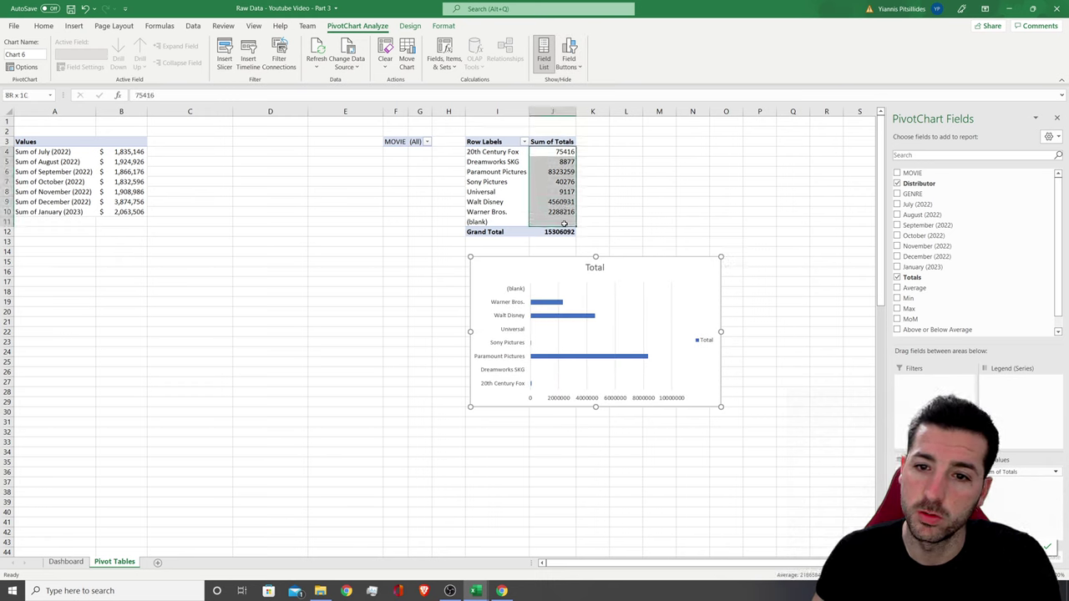
click(934, 61)
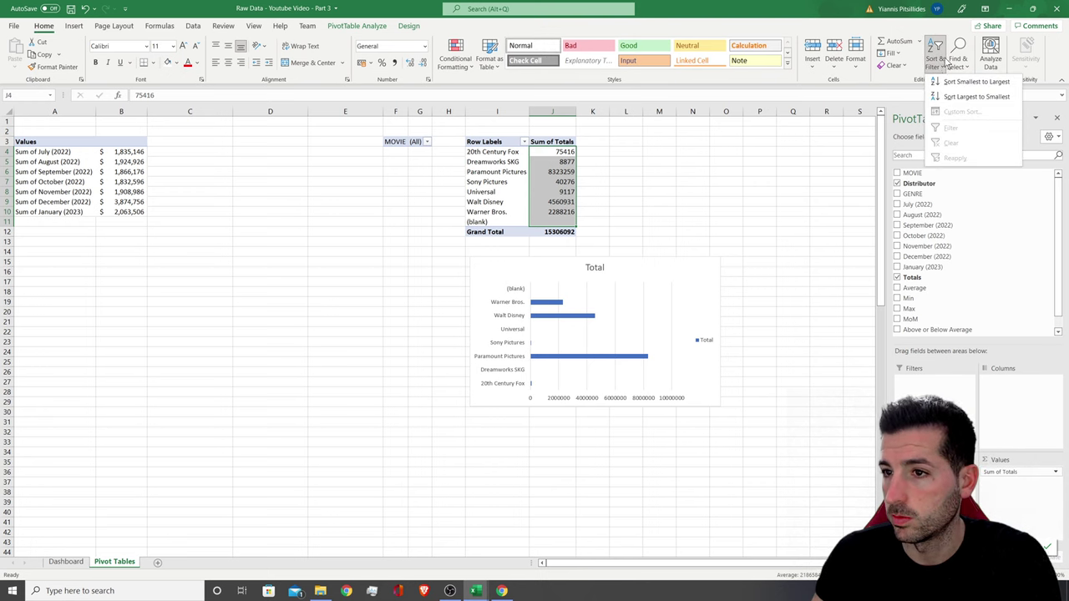
Sort the distributor pivot table's totals from smallest to largest and move its bar chart to the Dashboard sheet
click(968, 85)
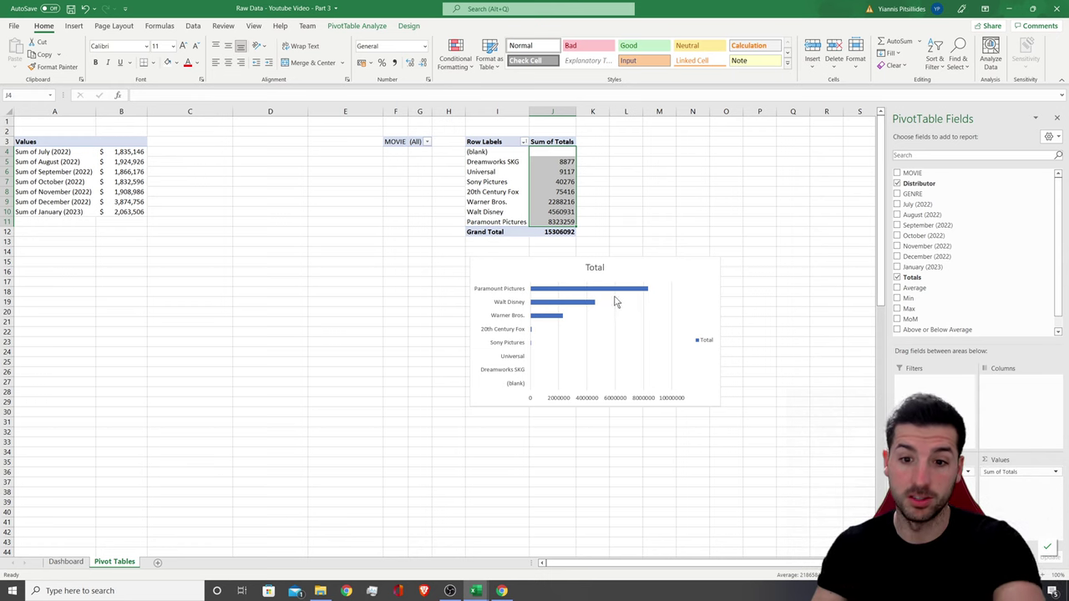
click(631, 264)
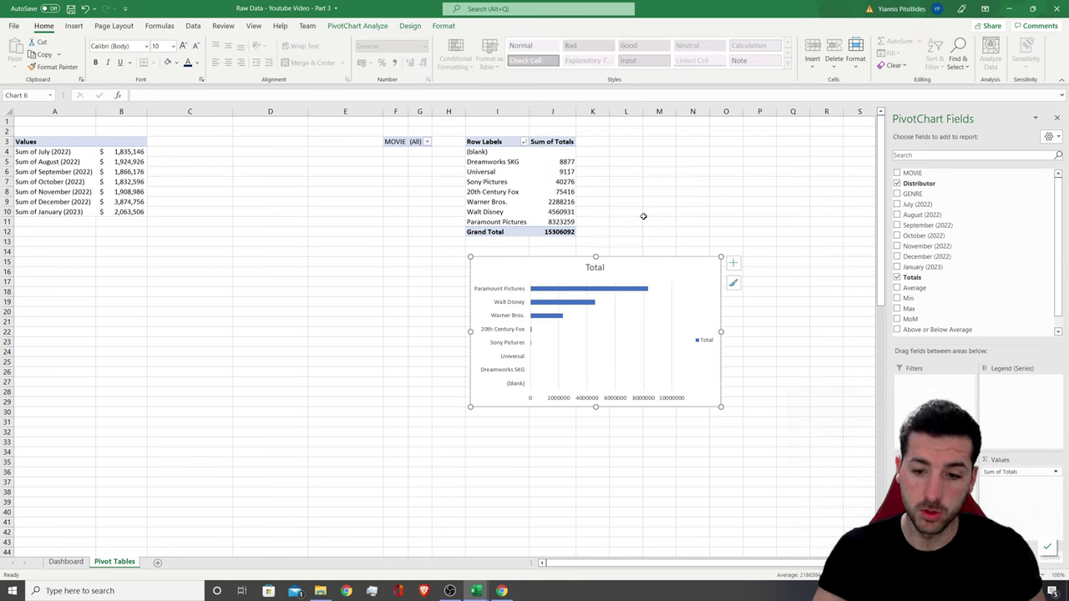
key(ctrl+x)
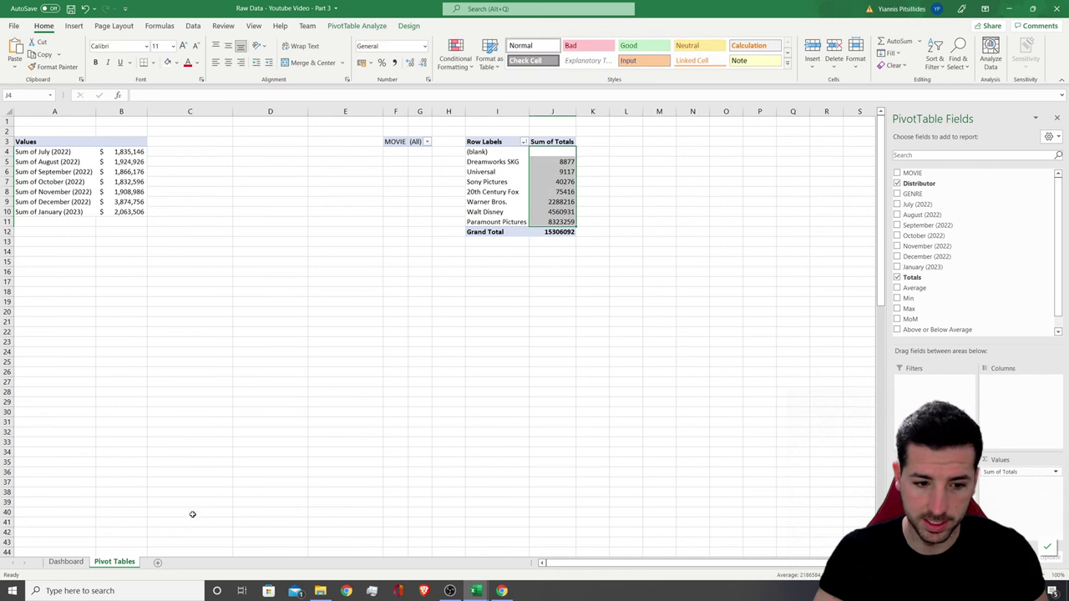
click(66, 561)
click(694, 275)
key(ctrl+v)
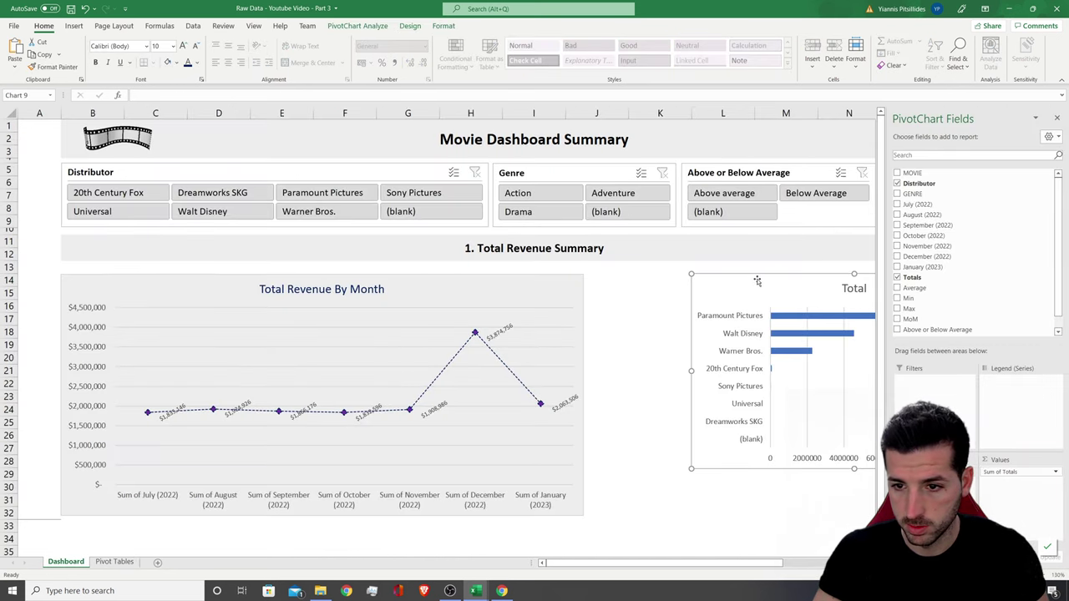
Position the pasted bar chart beside the Total Revenue By Month chart and reduce its height and width
drag(756, 281, 657, 281)
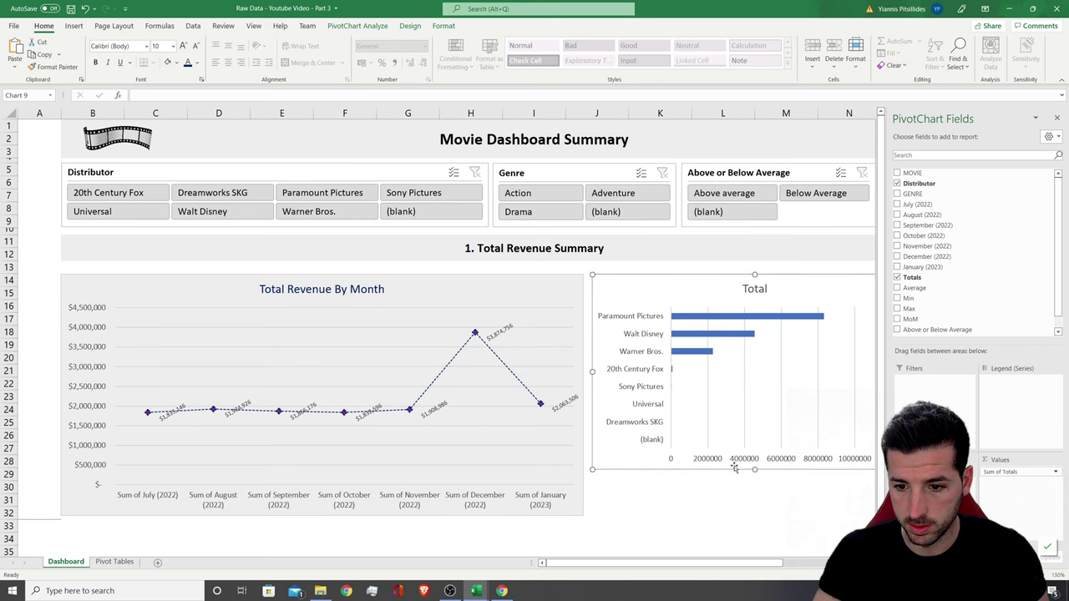
drag(755, 469, 755, 427)
drag(714, 562, 798, 562)
drag(458, 427, 458, 417)
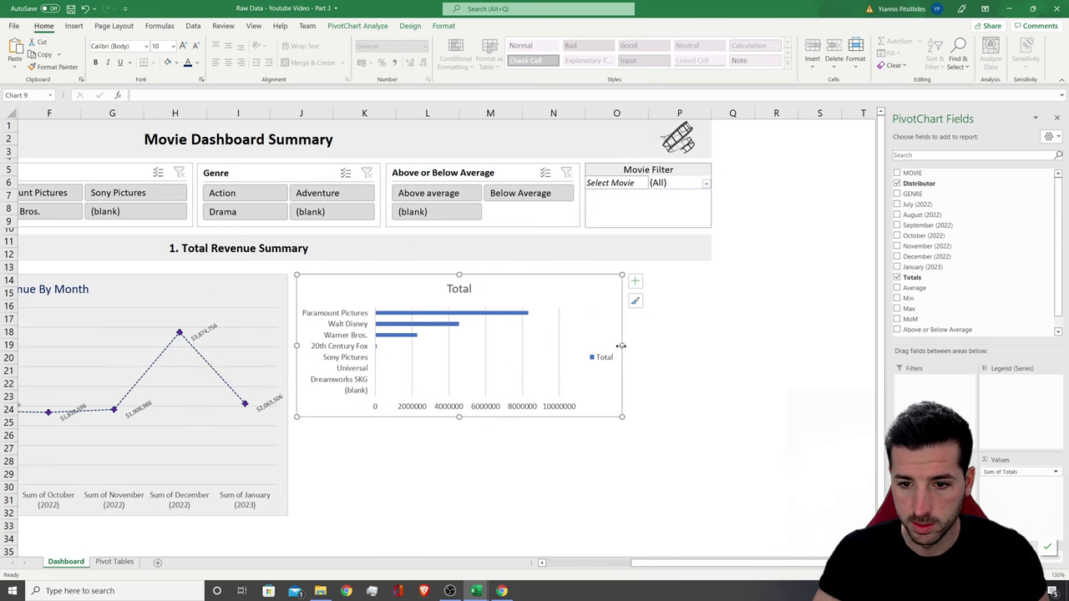
drag(621, 345, 583, 344)
Change the bar chart's title to "Total Revenue by Distributor" and colour the title text dark blue
click(451, 288)
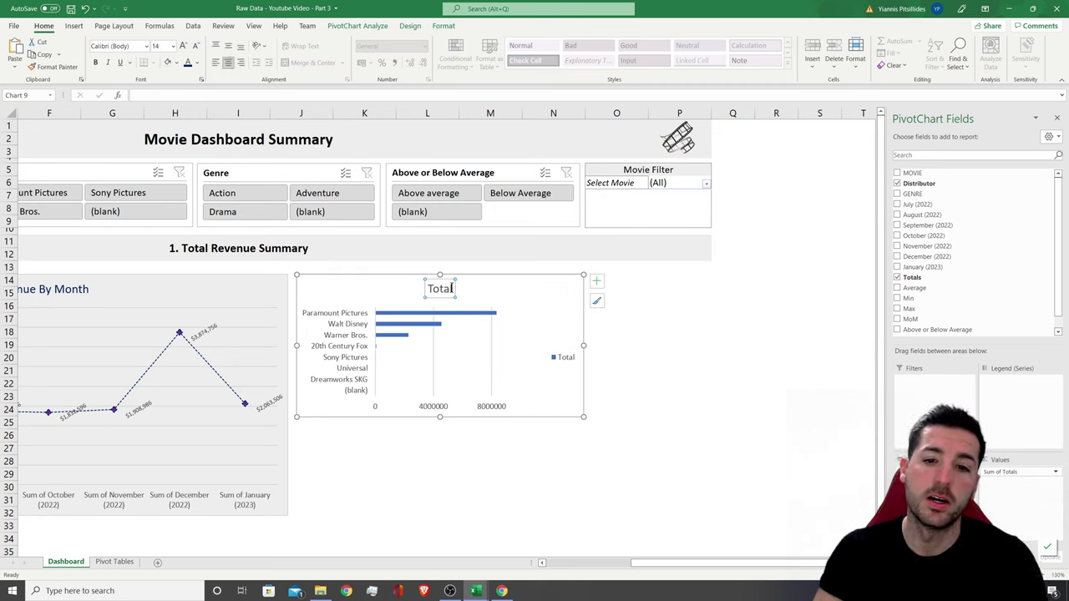
double_click(440, 289)
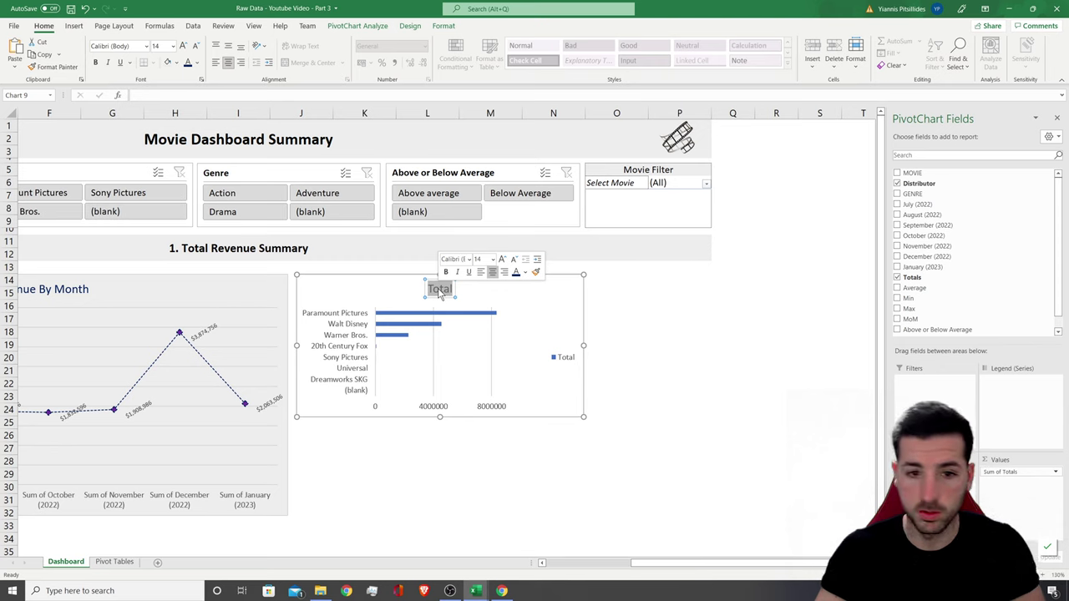
text(Total R)
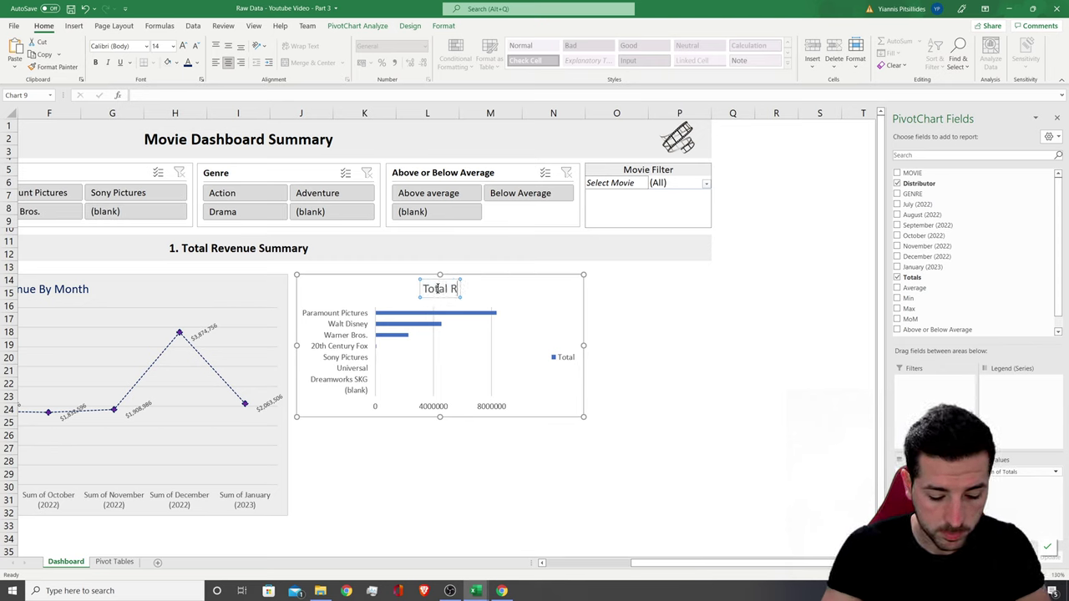
text(evenue by)
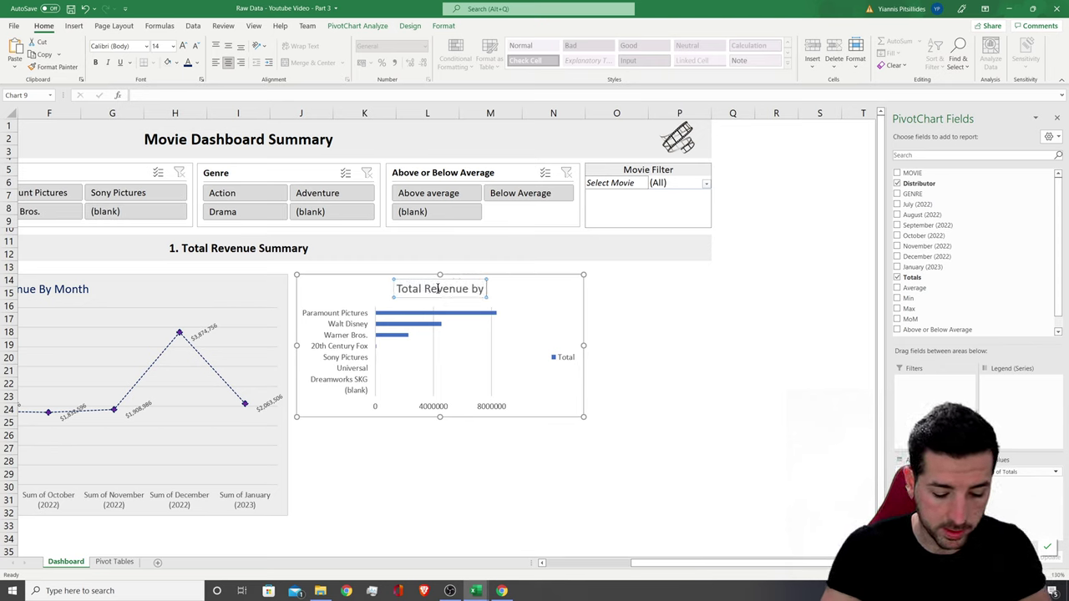
text( Distrib)
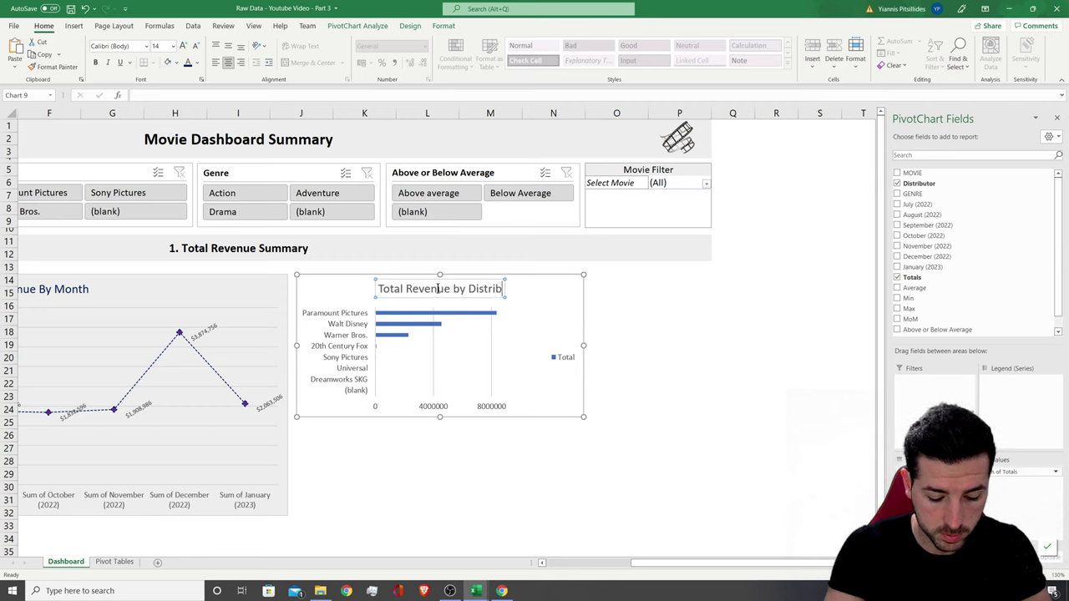
text(utor)
triple_click(433, 285)
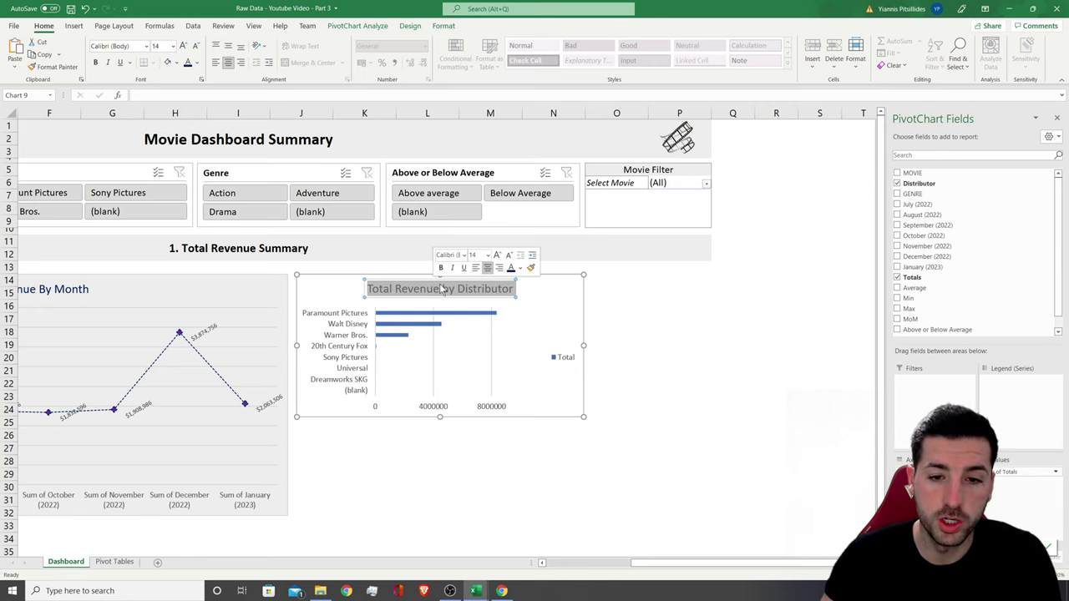
click(461, 279)
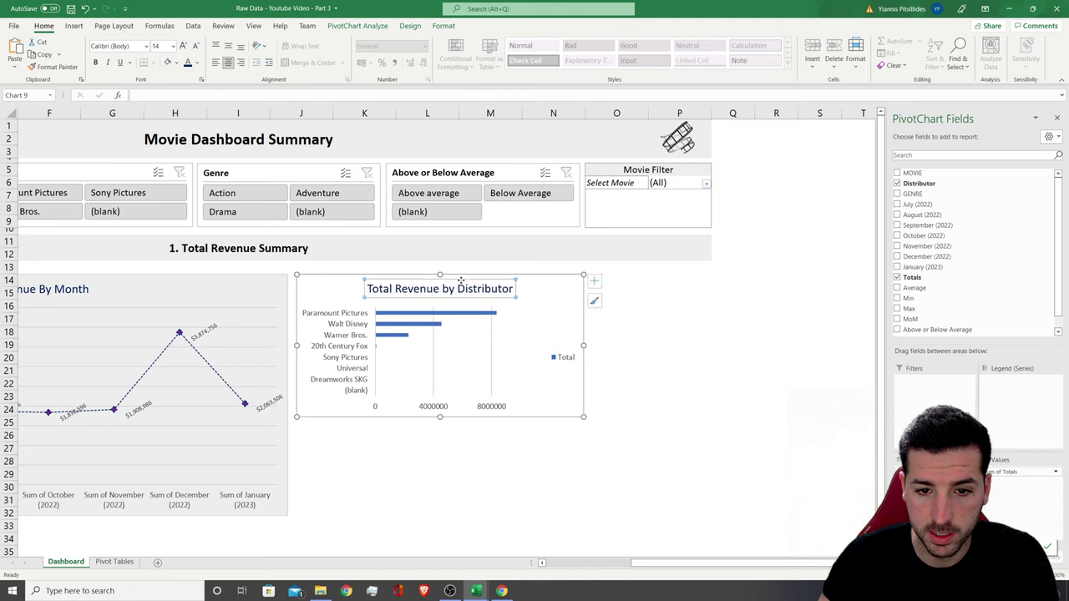
Delete the distributor chart's legend and enlarge the plot area upward and into the freed space
click(445, 340)
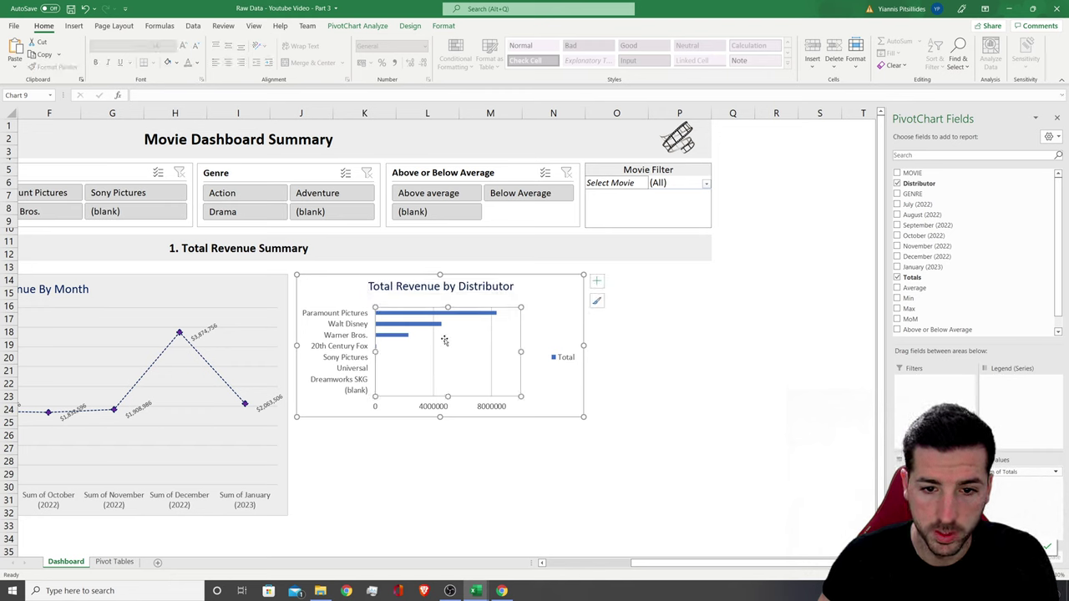
drag(449, 308, 449, 297)
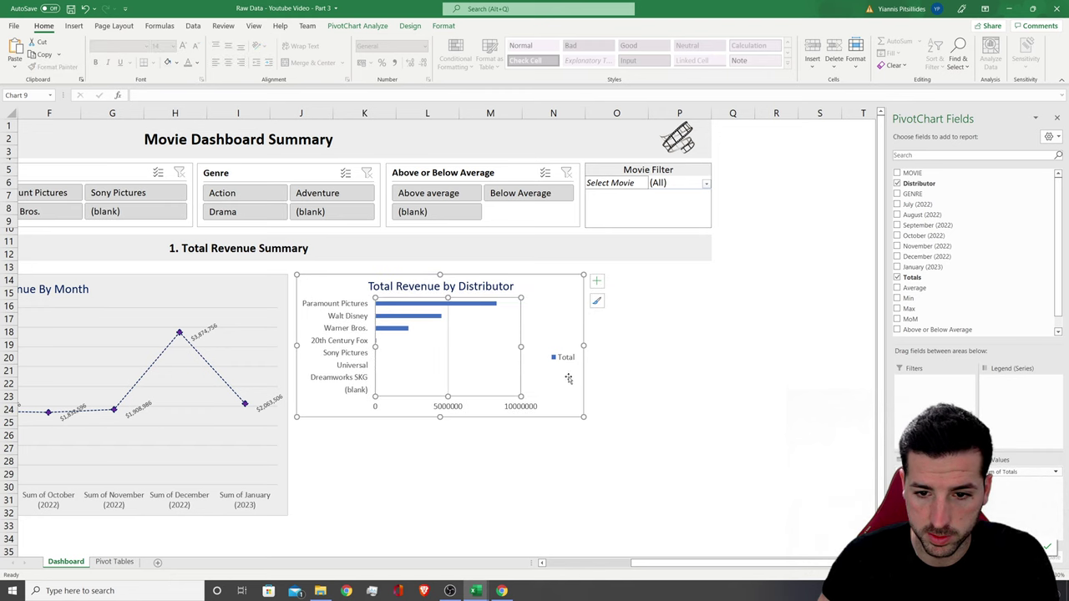
click(570, 364)
key(Delete)
click(542, 351)
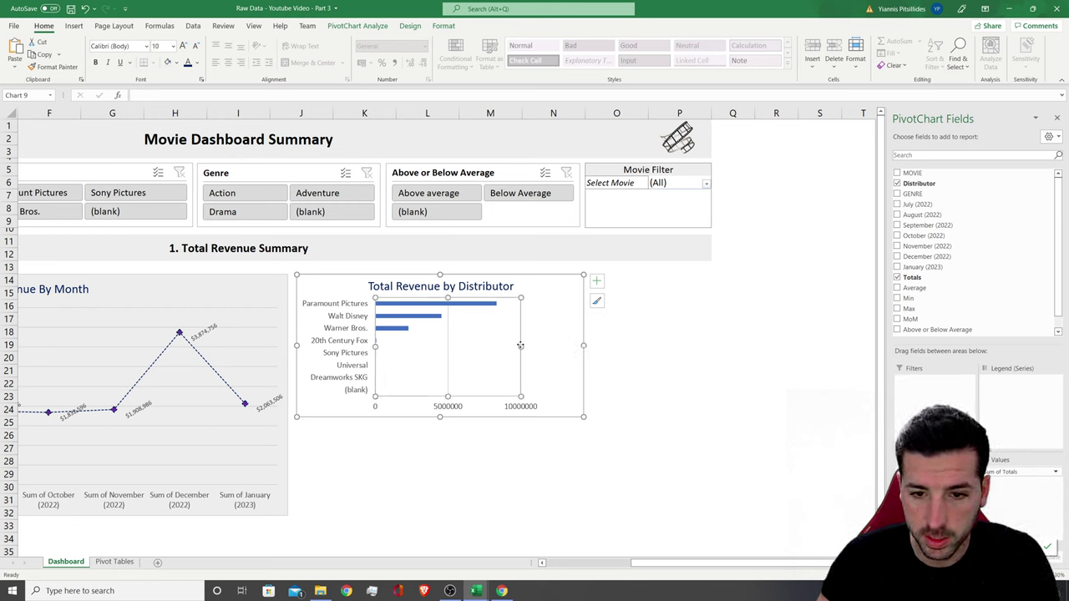
drag(520, 347, 557, 353)
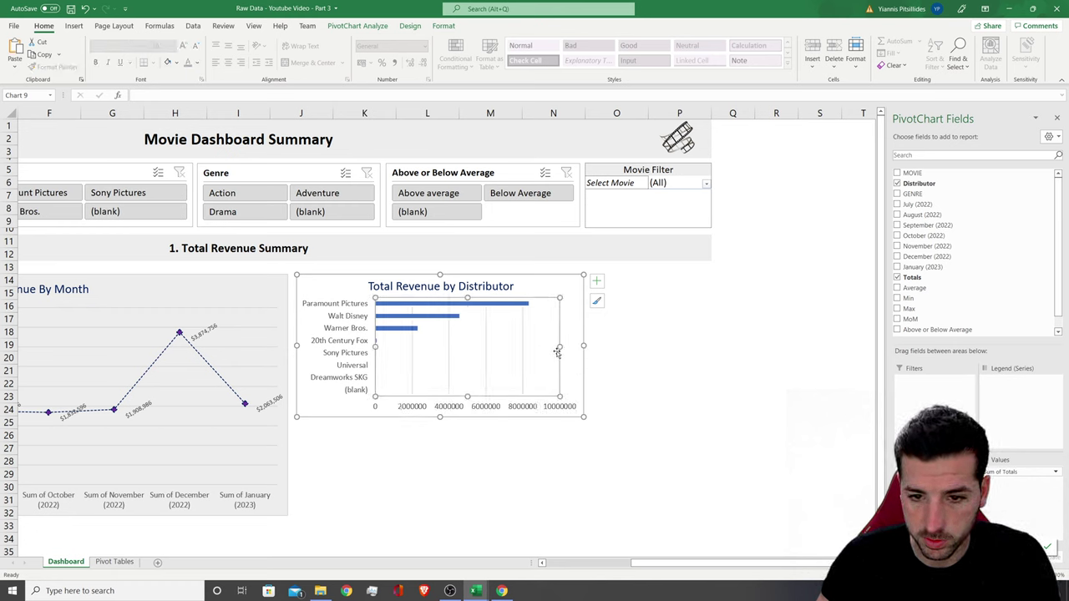
Delete the distributor chart's horizontal value axis and extend the plot area down into the freed space
click(549, 409)
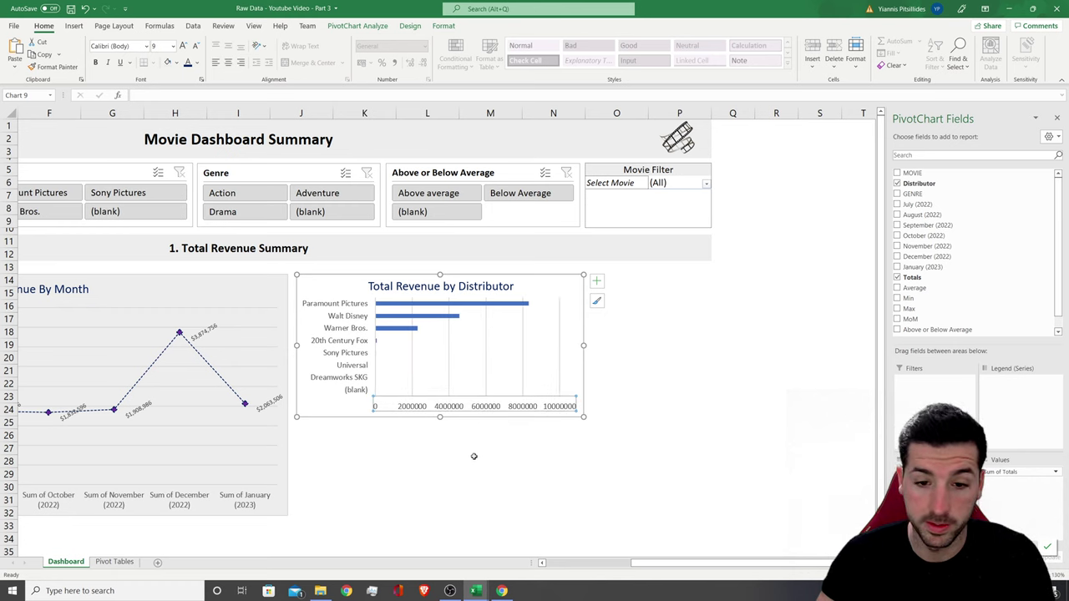
key(Delete)
click(472, 389)
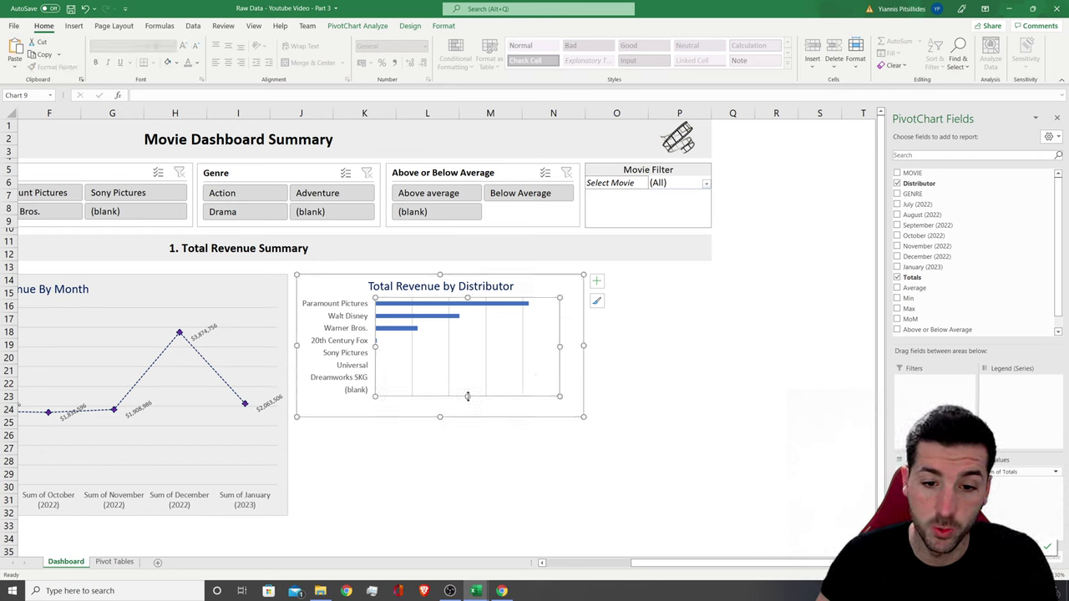
drag(467, 395, 467, 410)
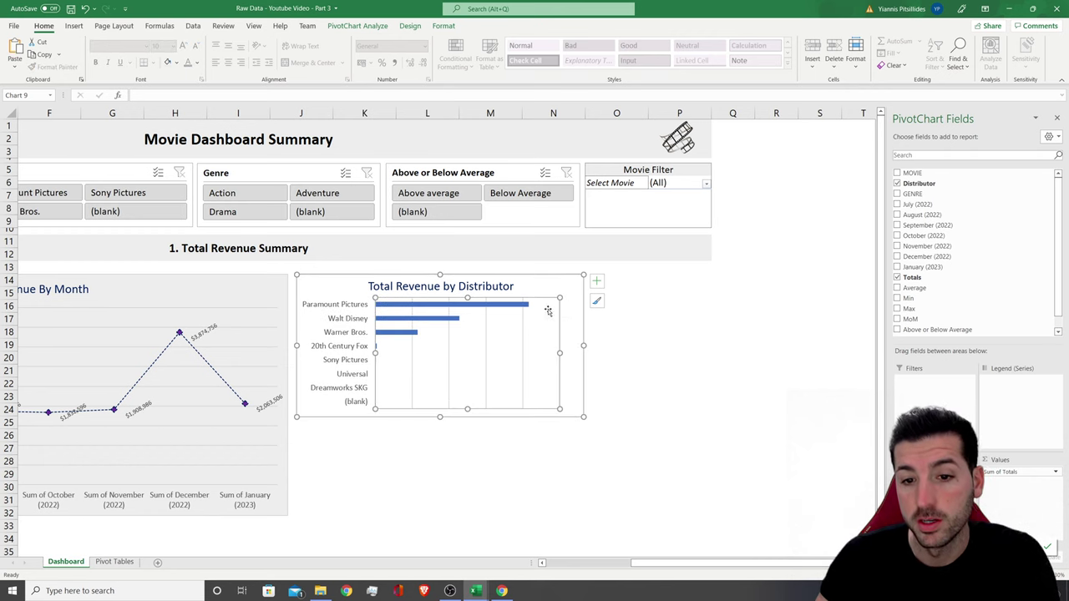
Add data labels to the bars of the Total Revenue by Distributor chart
right_click(548, 310)
click(486, 309)
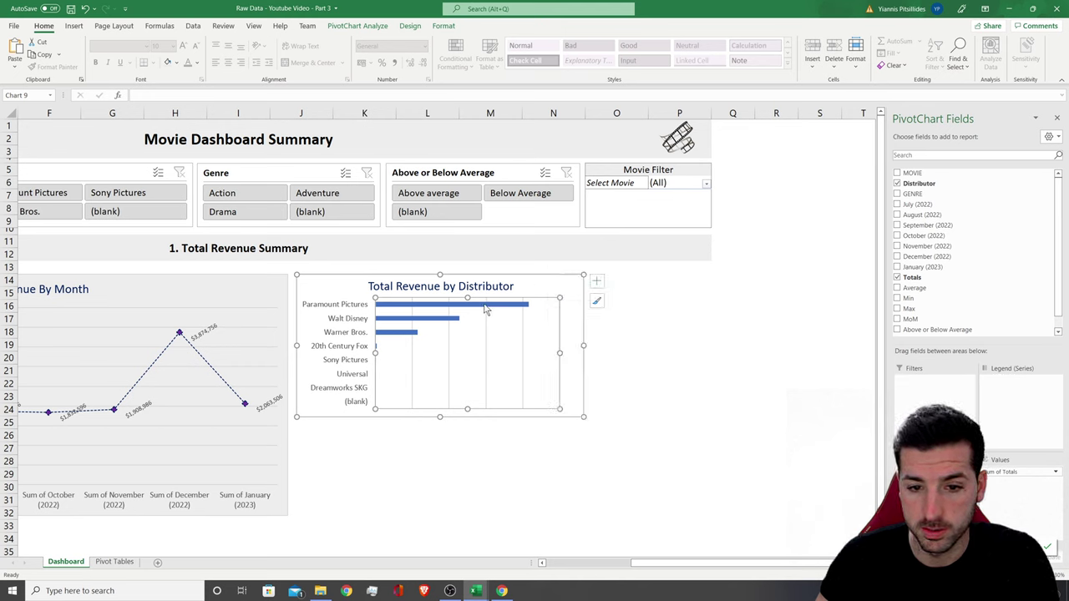
click(487, 309)
right_click(486, 309)
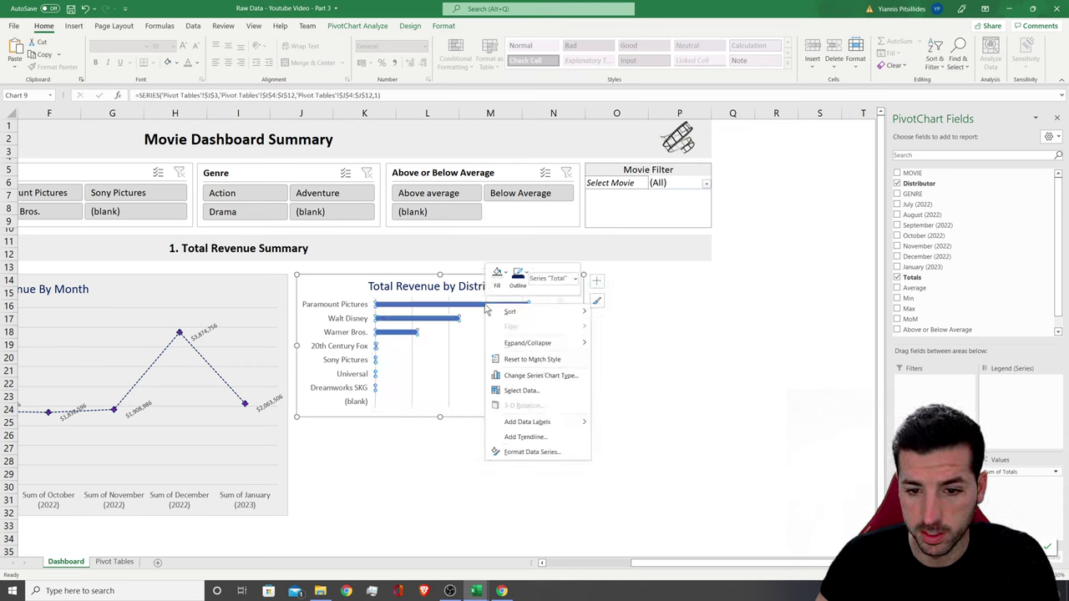
click(527, 422)
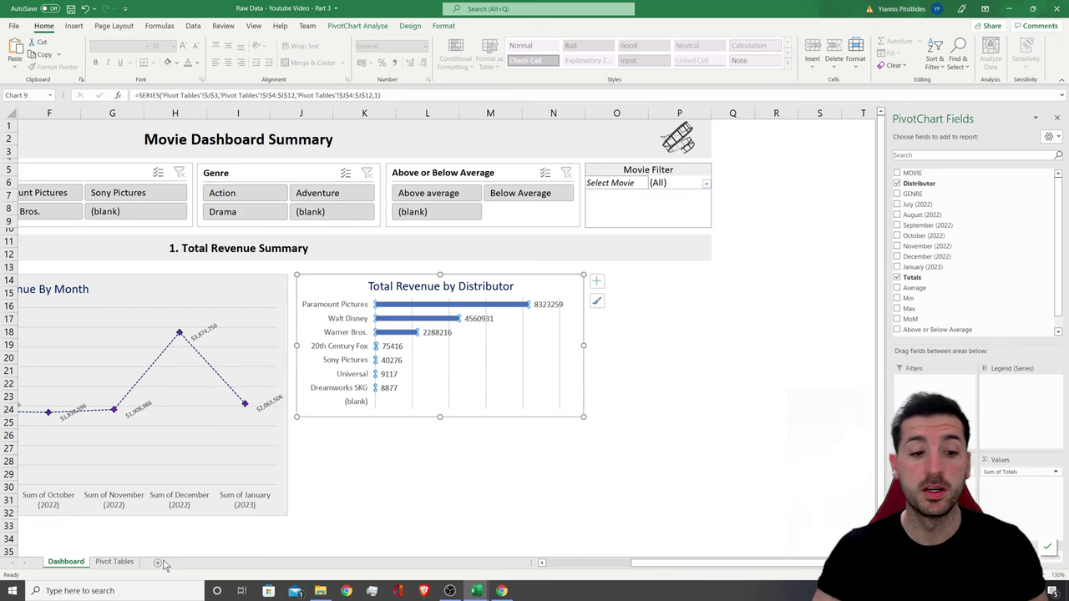
Format the Sum of Totals values J4:J12 on the Pivot Tables sheet as dollar Accounting with no decimals
click(130, 564)
click(643, 306)
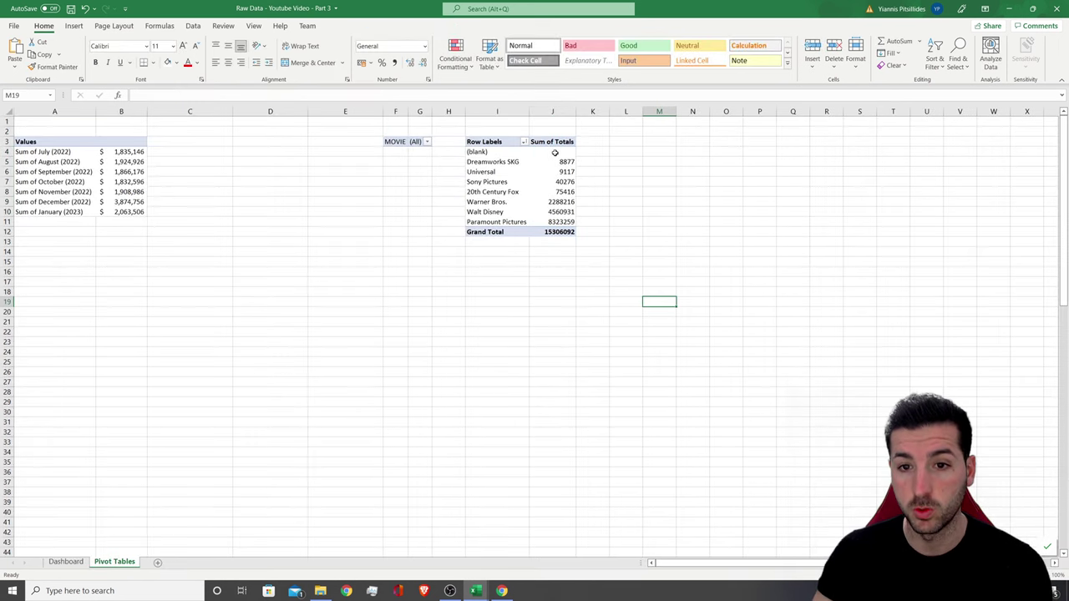
drag(551, 152, 552, 231)
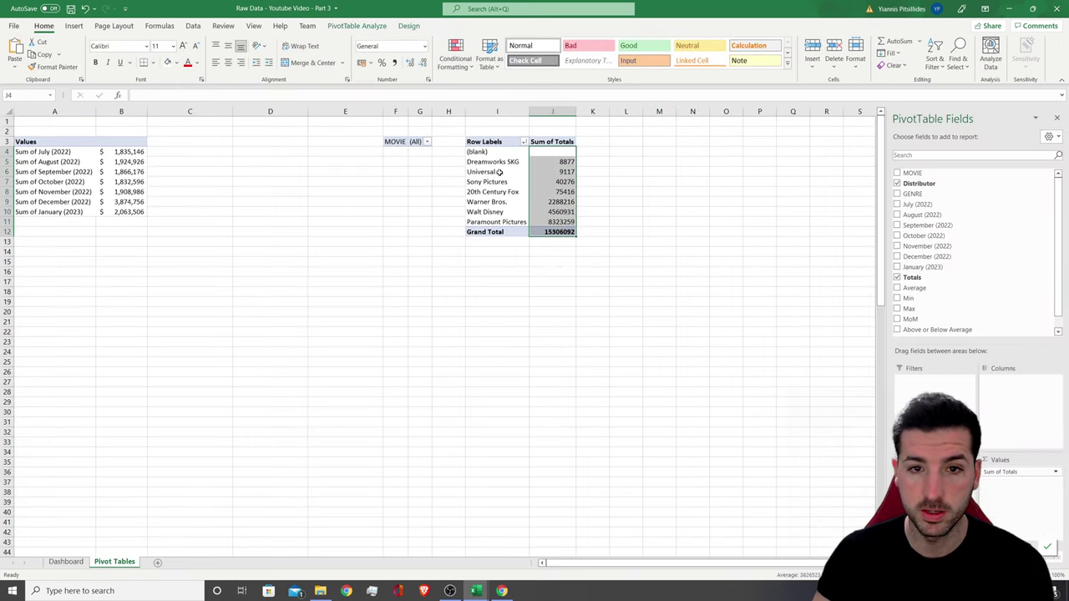
click(370, 63)
click(397, 89)
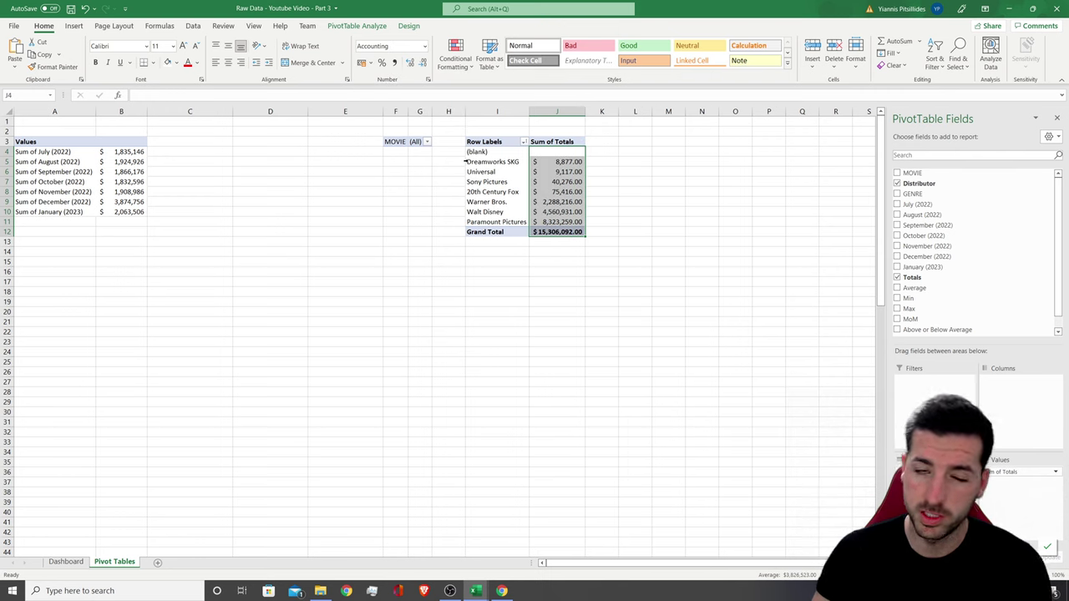
click(421, 63)
click(421, 63)
Reduce the font size of the distributor chart's data labels on the Dashboard sheet to 8
click(65, 562)
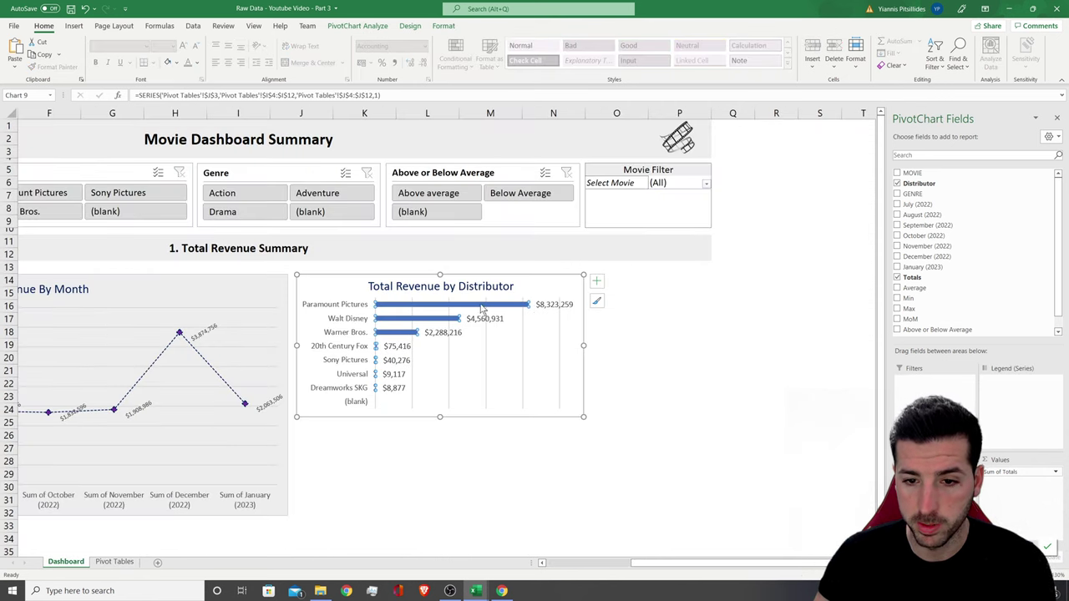
click(556, 305)
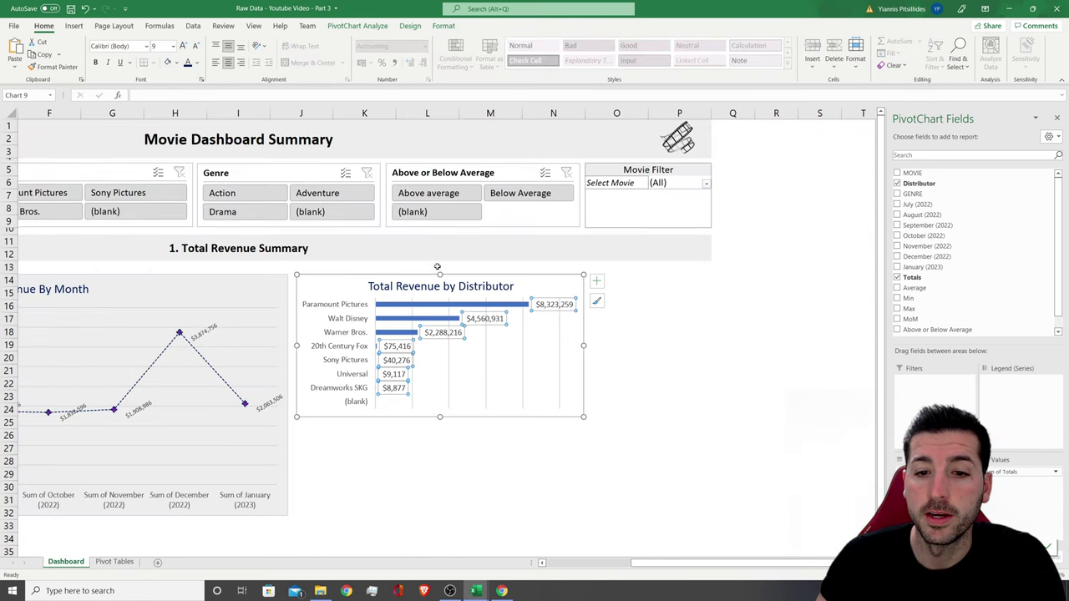
click(194, 47)
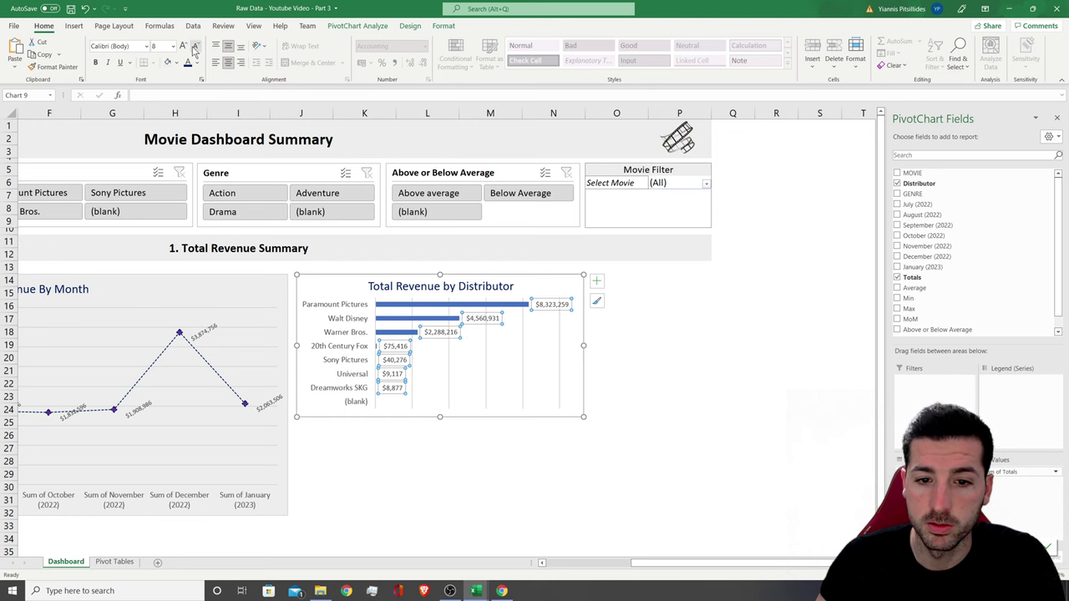
Fill the distributor chart's area with light grey to match the Total Revenue By Month chart
drag(648, 568, 618, 503)
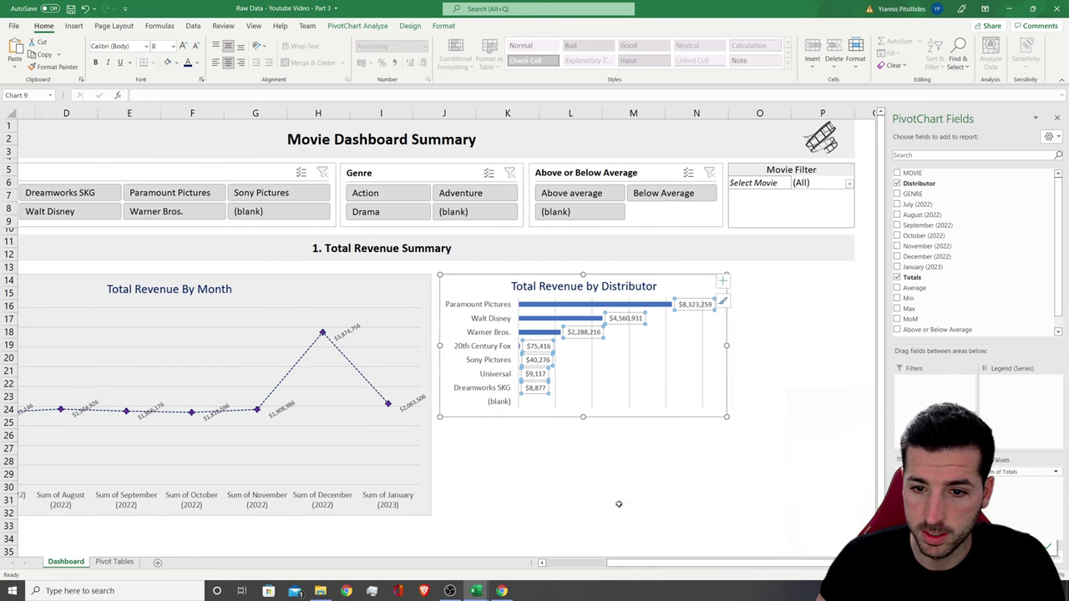
right_click(663, 284)
click(676, 216)
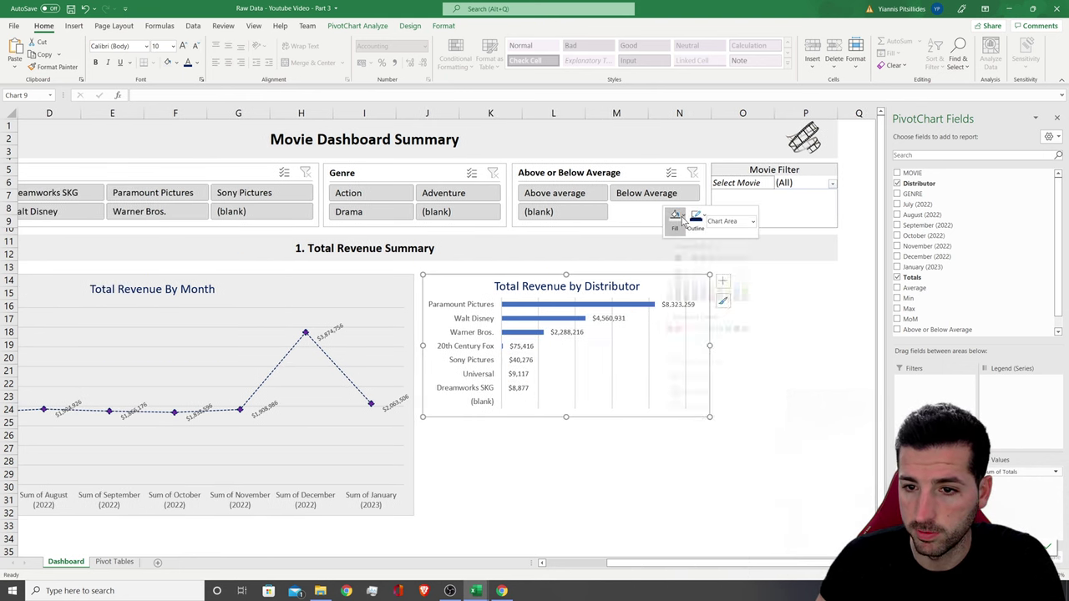
click(720, 290)
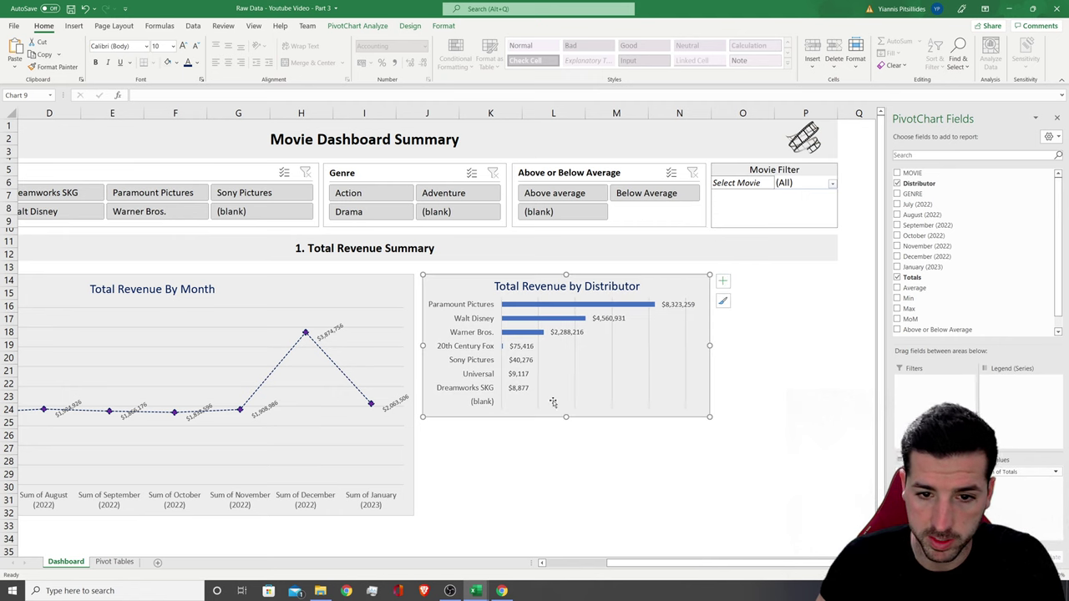
key(Escape)
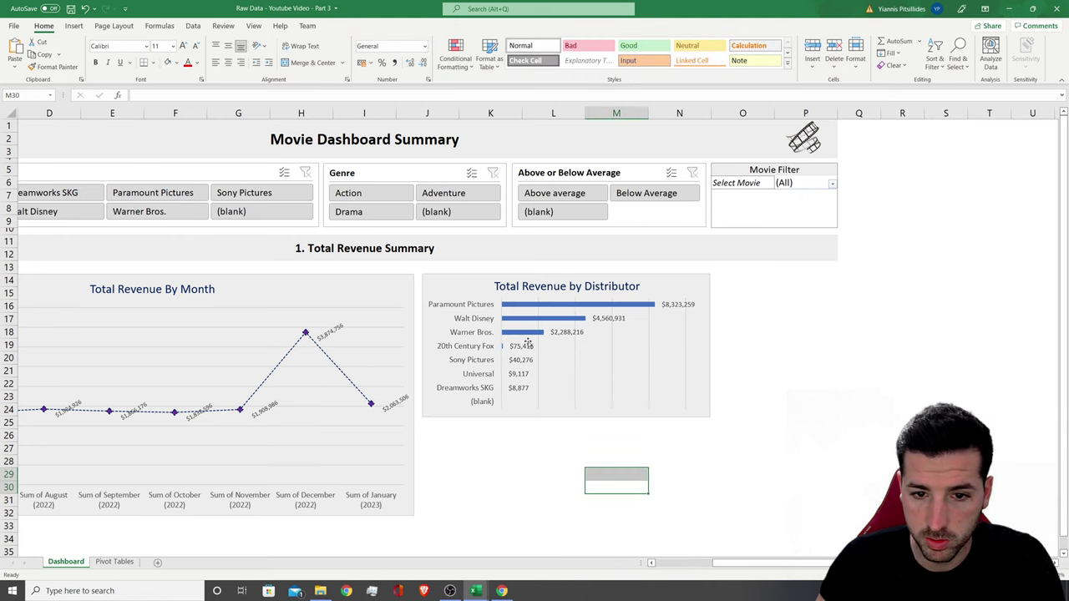
click(575, 284)
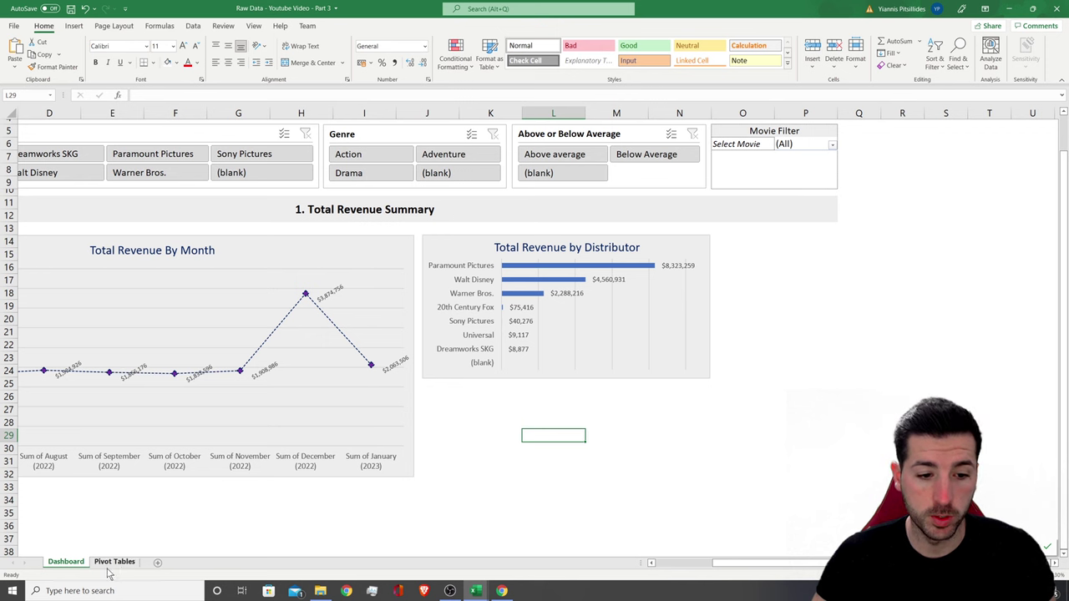
Duplicate the distributor pivot table on the Pivot Tables sheet, placing the copy at cell M3
click(114, 562)
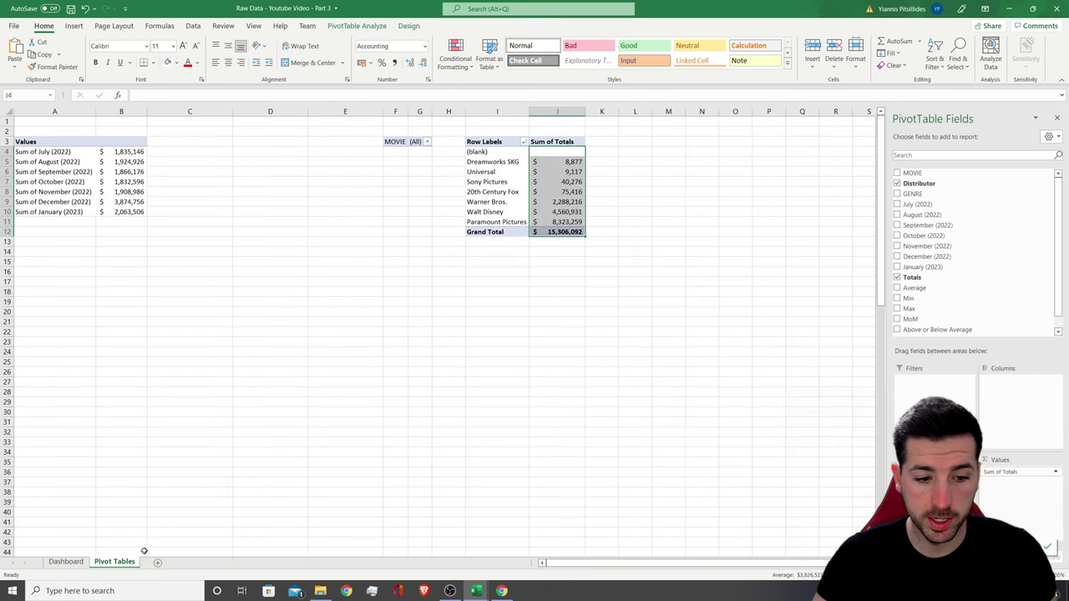
click(519, 147)
key(ctrl+a)
key(ctrl+c)
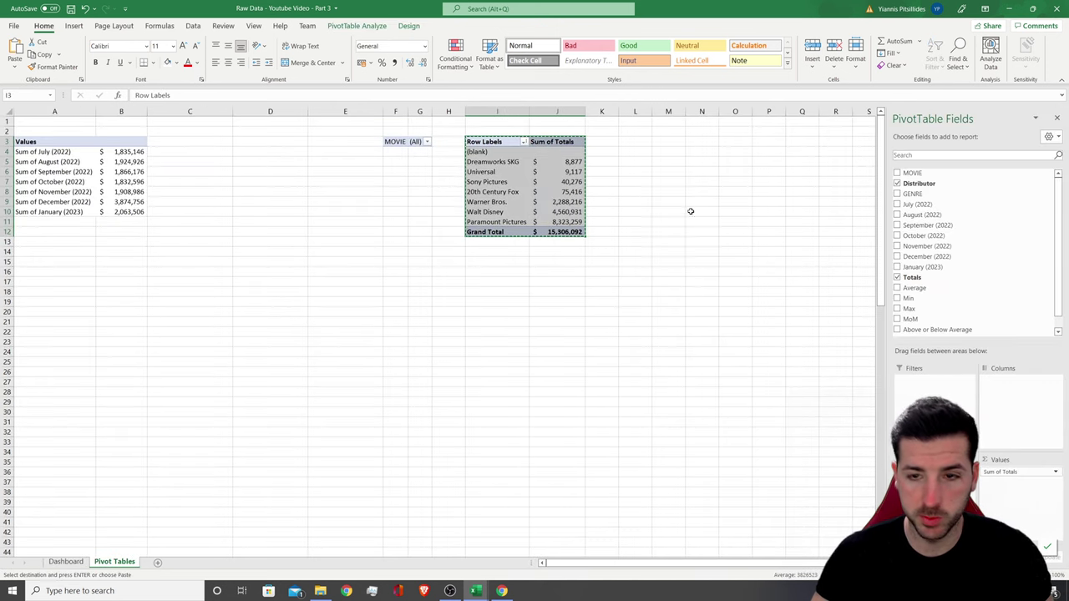
click(654, 141)
key(ctrl+v)
click(701, 201)
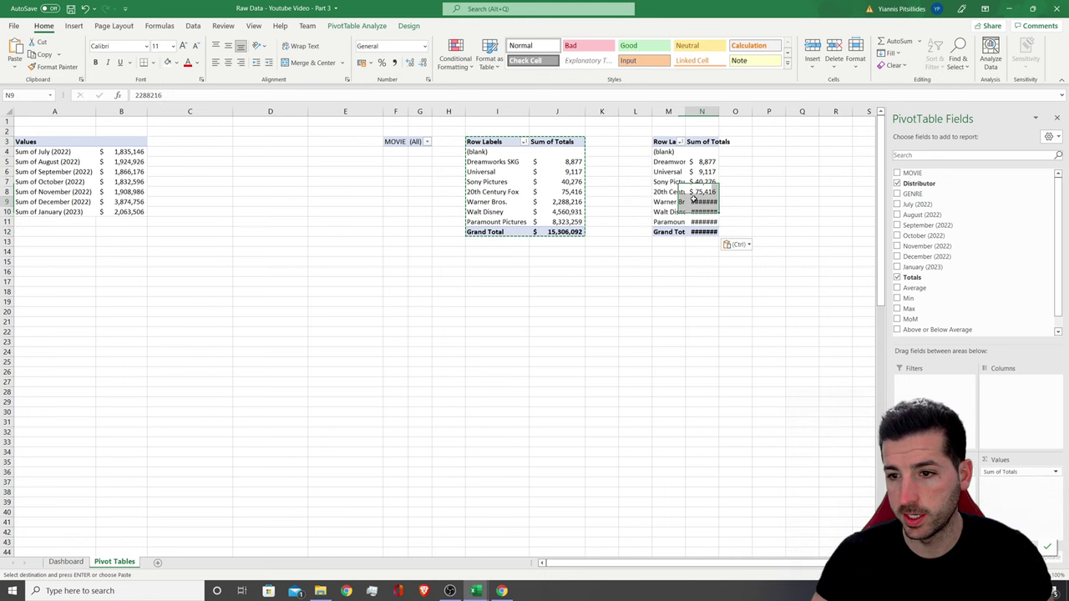
Replace the Distributor field with GENRE in the copied pivot table at M3
click(897, 183)
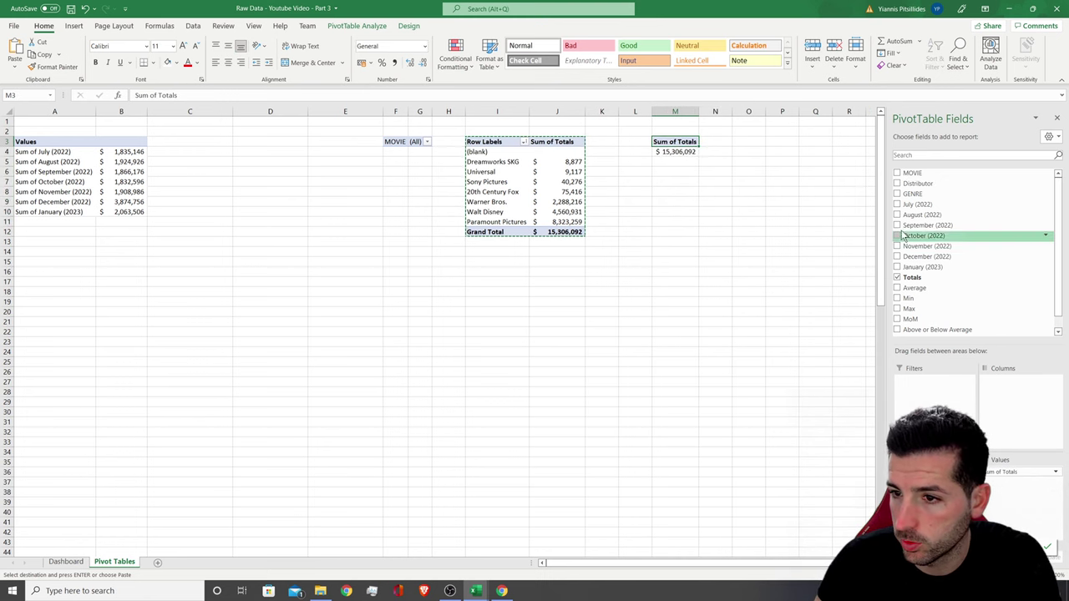
click(897, 193)
click(762, 301)
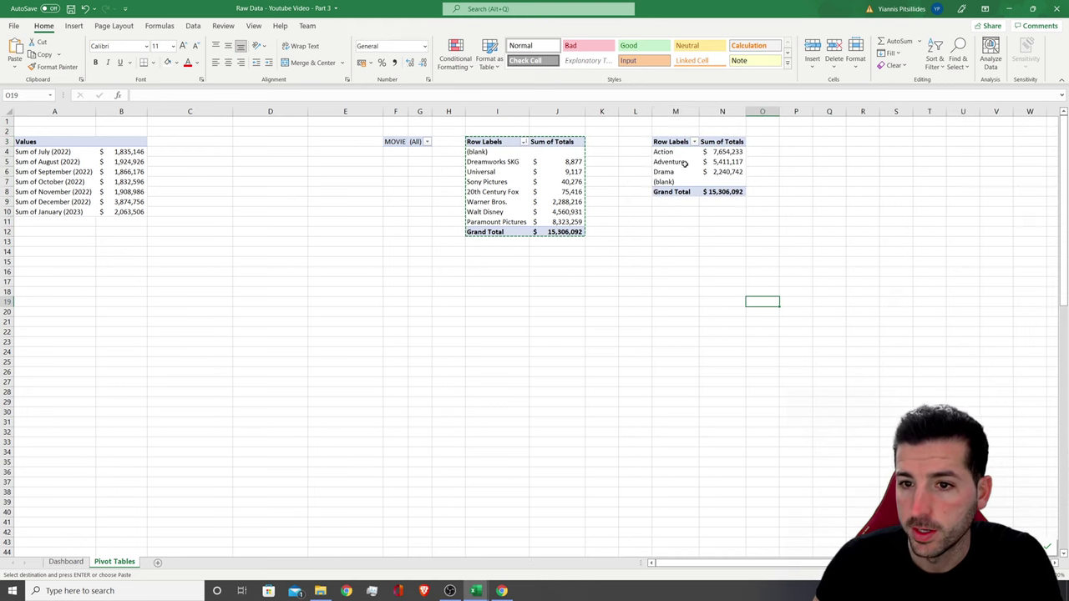
Insert a Clustered Bar pivot chart from the genre pivot table and place it below that table
click(669, 151)
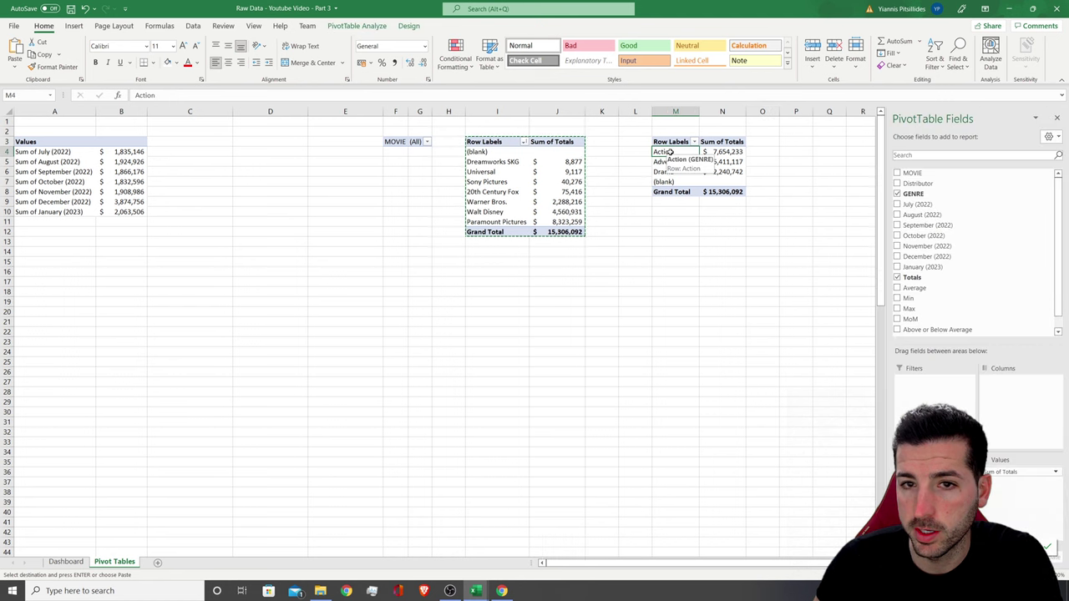
click(73, 25)
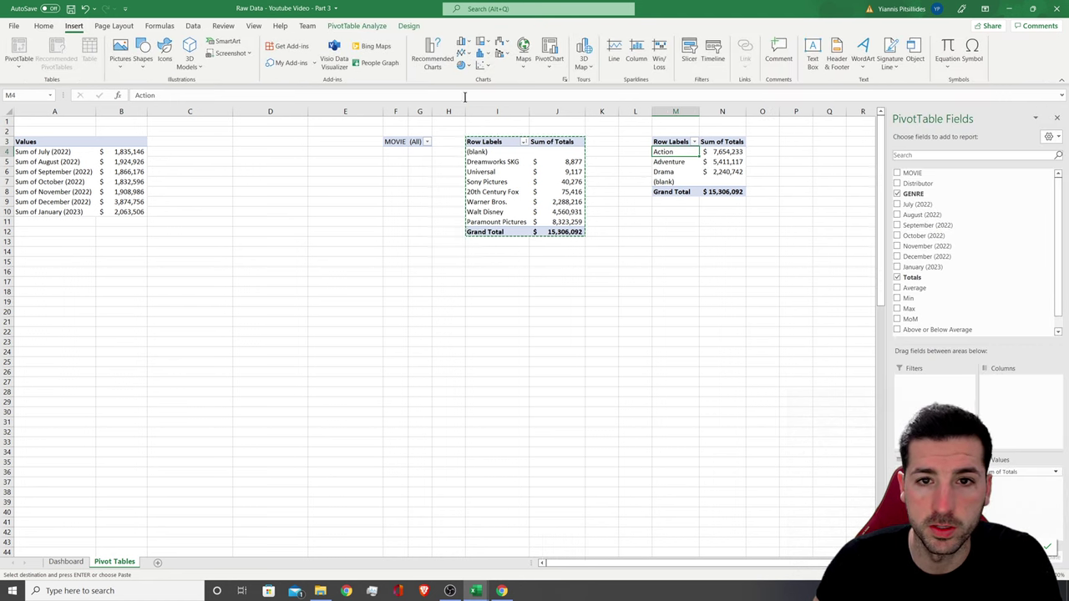
click(431, 52)
click(402, 230)
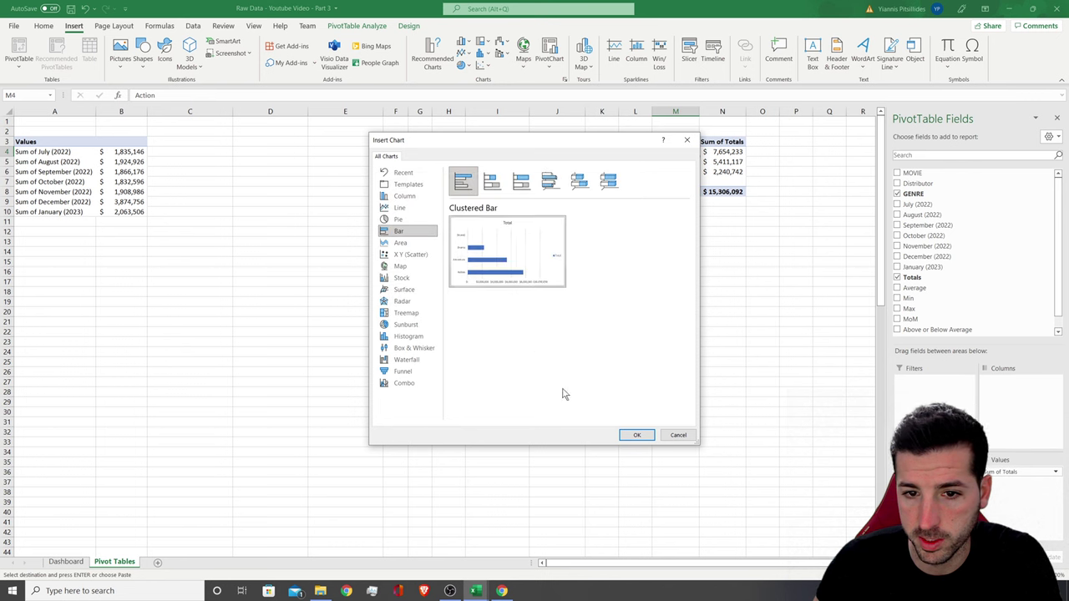
click(634, 434)
drag(491, 267, 762, 253)
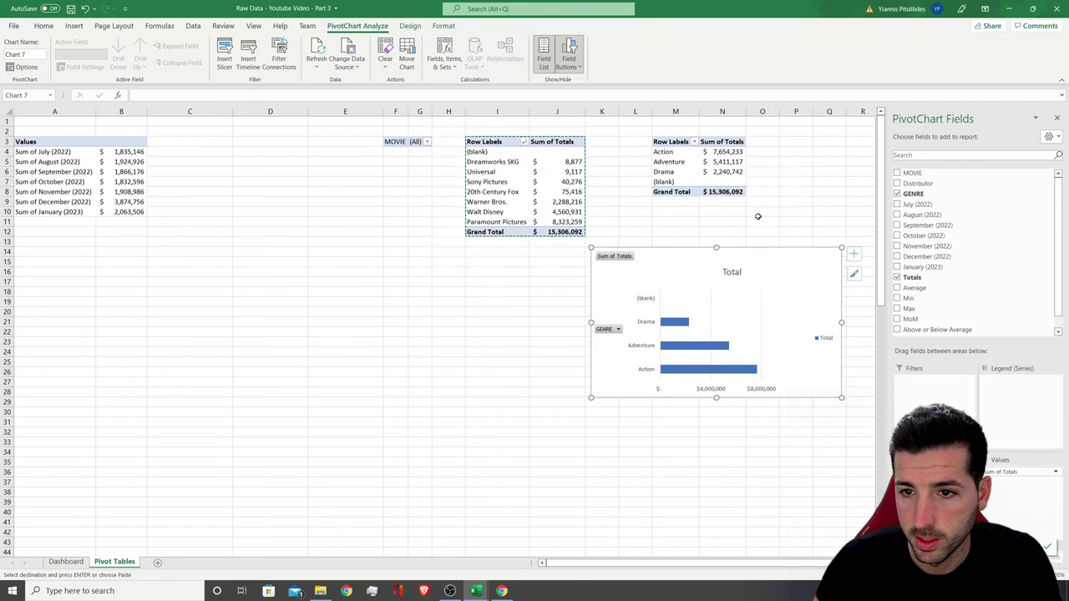
Sort the genre pivot table by Sum of Totals from smallest to largest
drag(723, 151, 723, 192)
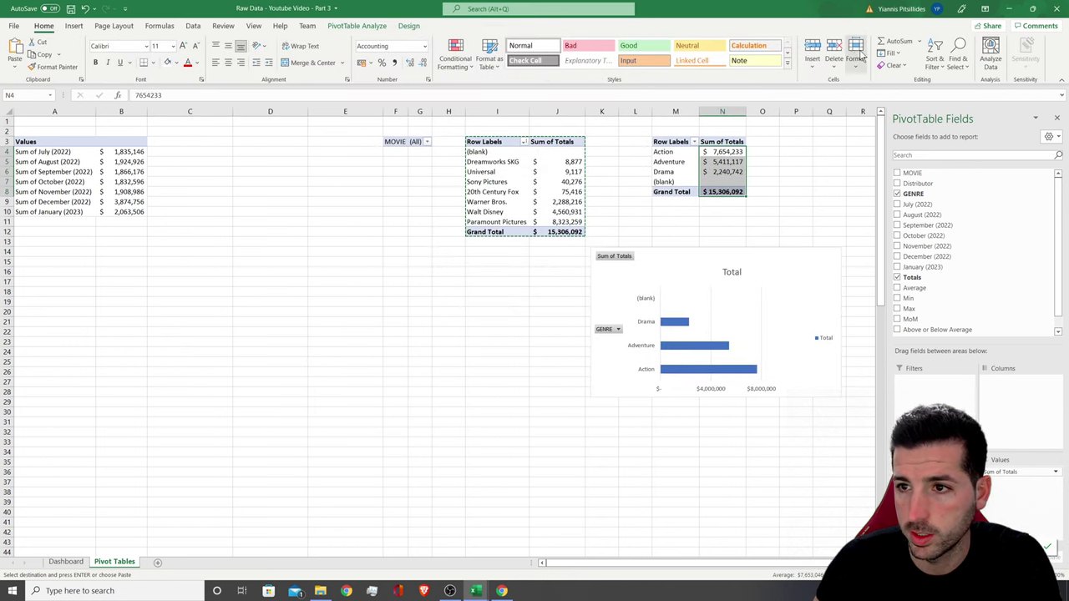
click(935, 61)
click(969, 83)
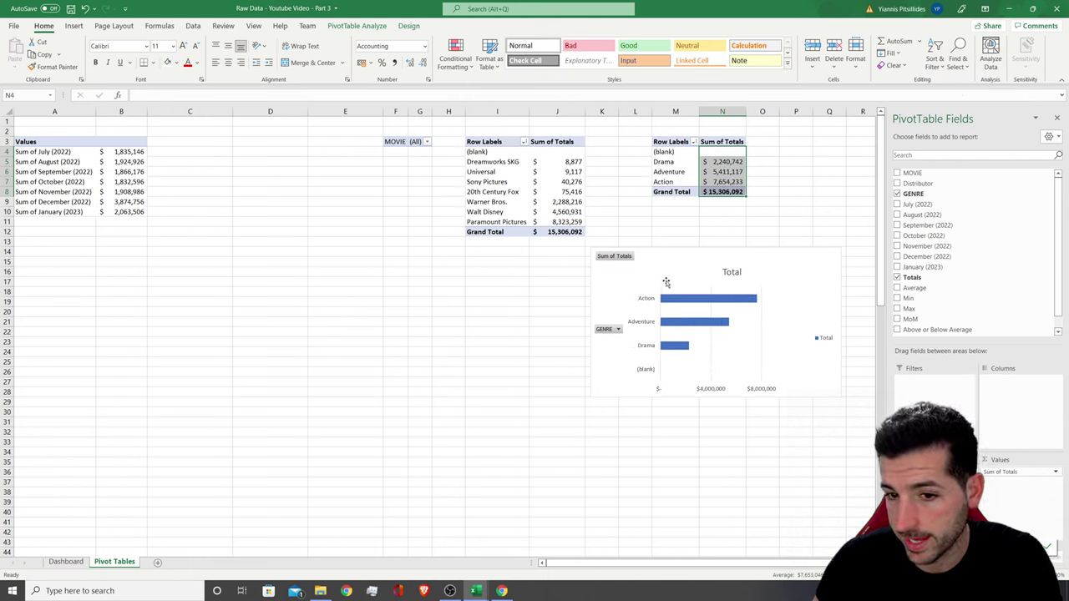
Move the genre chart to the Dashboard sheet and resize it to fit directly below the Total Revenue by Distributor chart
click(770, 249)
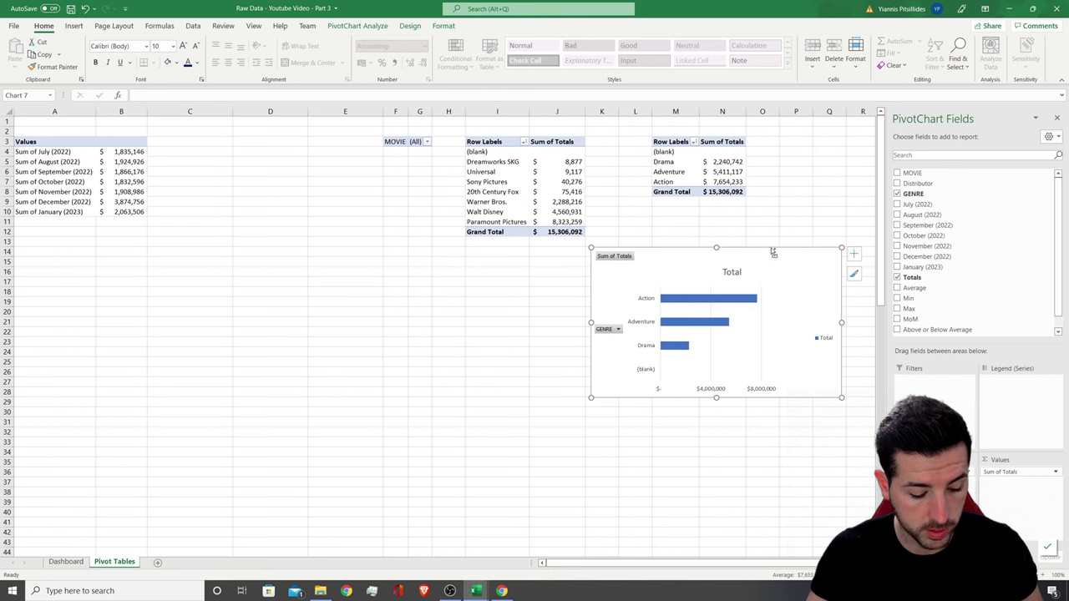
key(Delete)
click(66, 561)
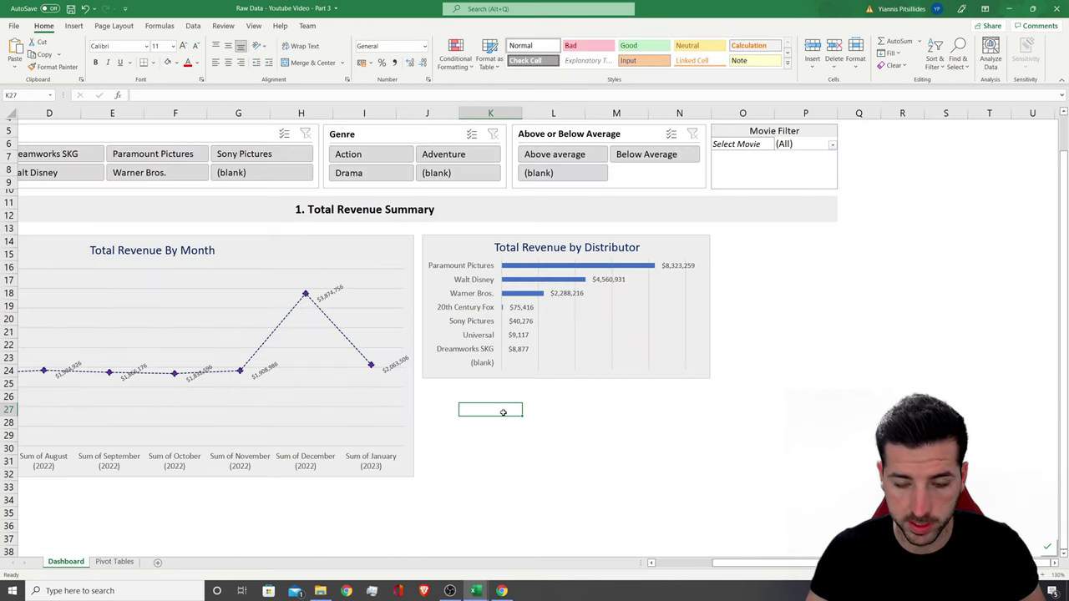
key(ctrl+v)
drag(577, 407, 540, 389)
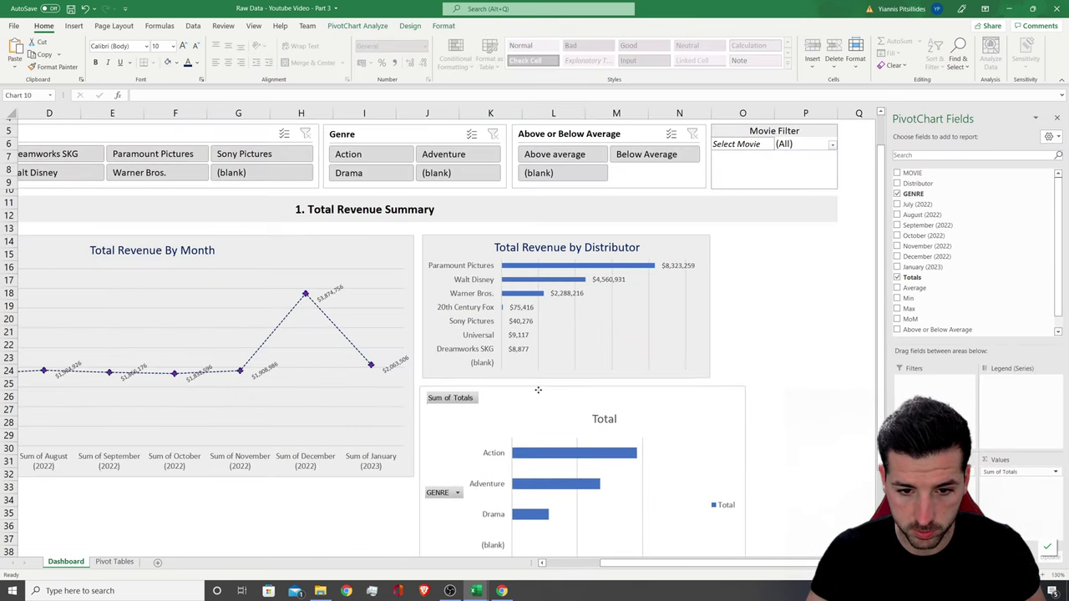
scroll(700, 502, down, 1)
scroll(700, 502, down, 1)
drag(748, 511, 712, 410)
Remove the genre chart's legend, value axis and field buttons, and enlarge its plot area beneath a raised title
click(695, 389)
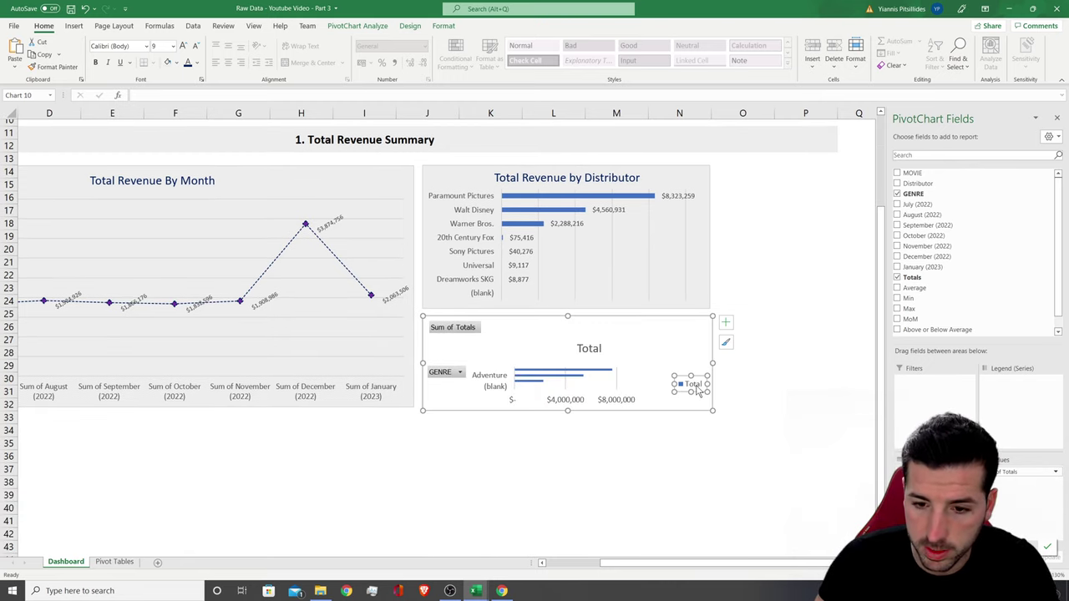
key(Delete)
click(584, 401)
key(Delete)
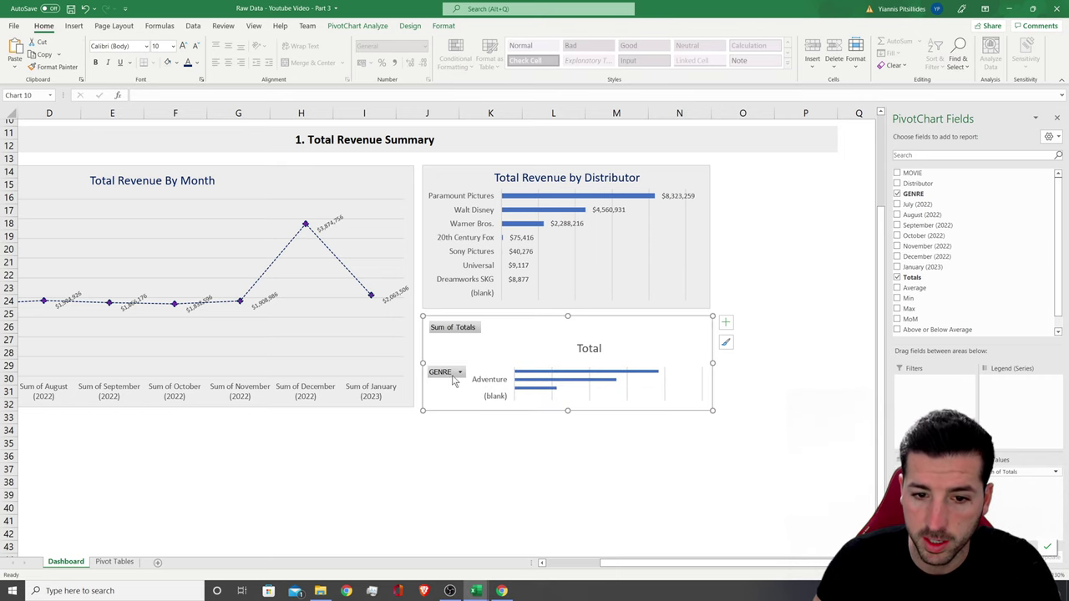
right_click(455, 380)
click(503, 493)
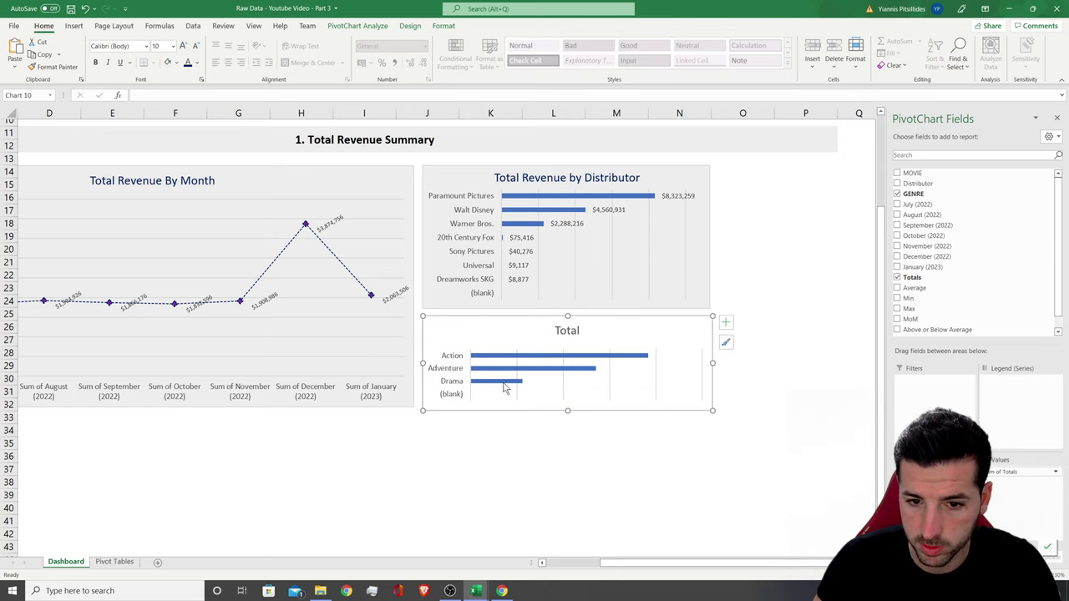
click(567, 332)
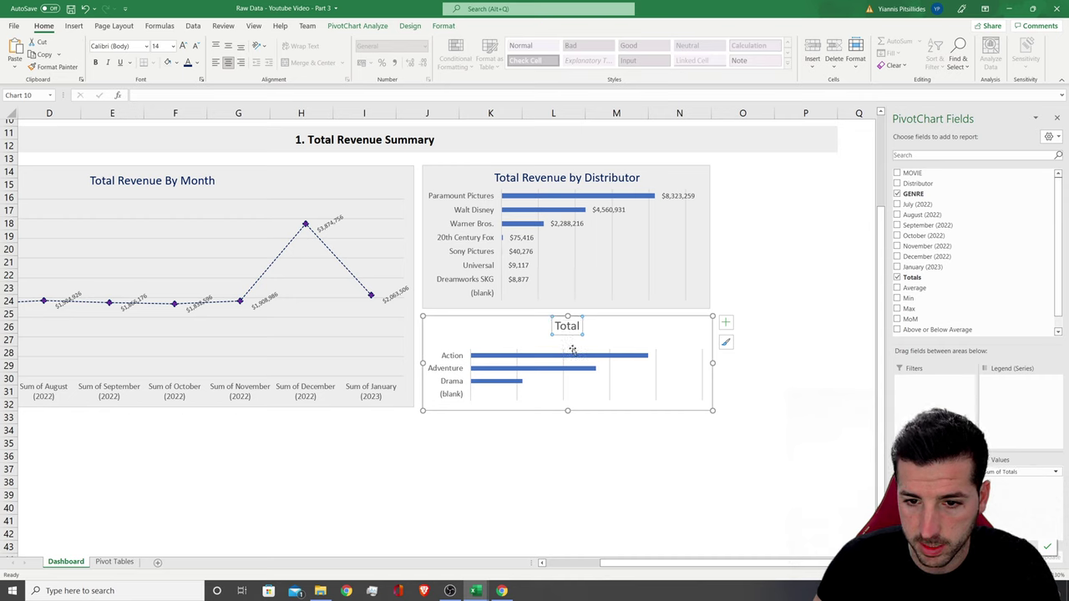
click(572, 349)
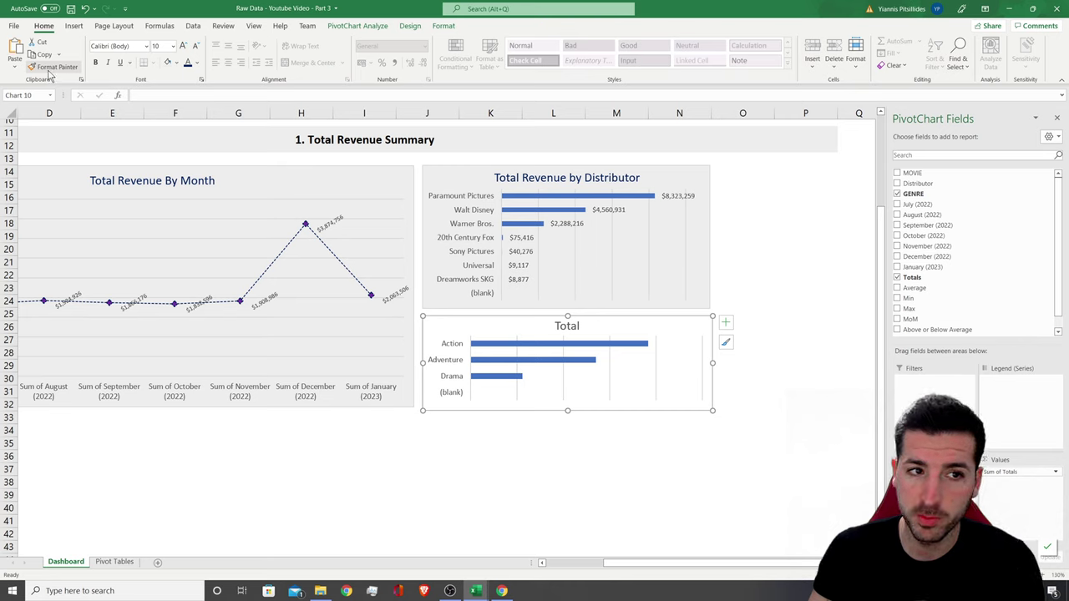
Try to copy the distributor chart's formatting onto the genre chart with Format Painter
click(458, 172)
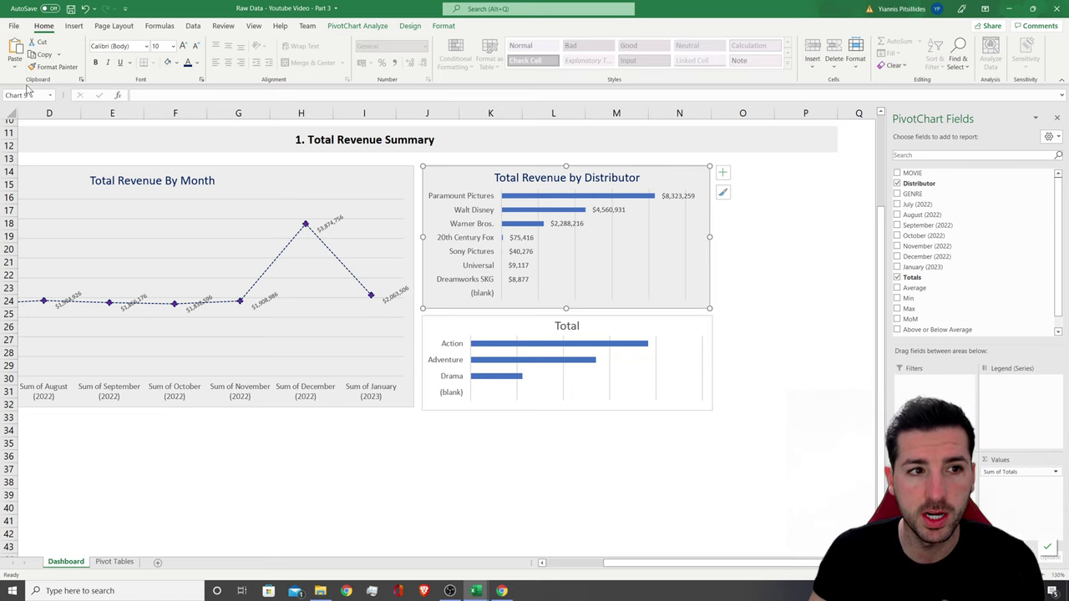
click(56, 75)
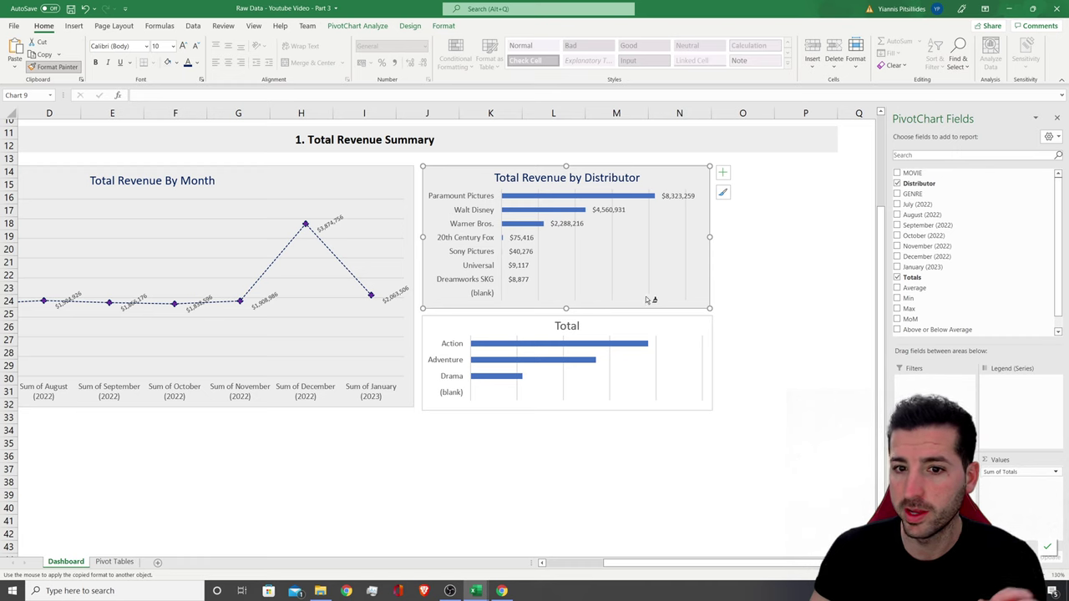
click(596, 324)
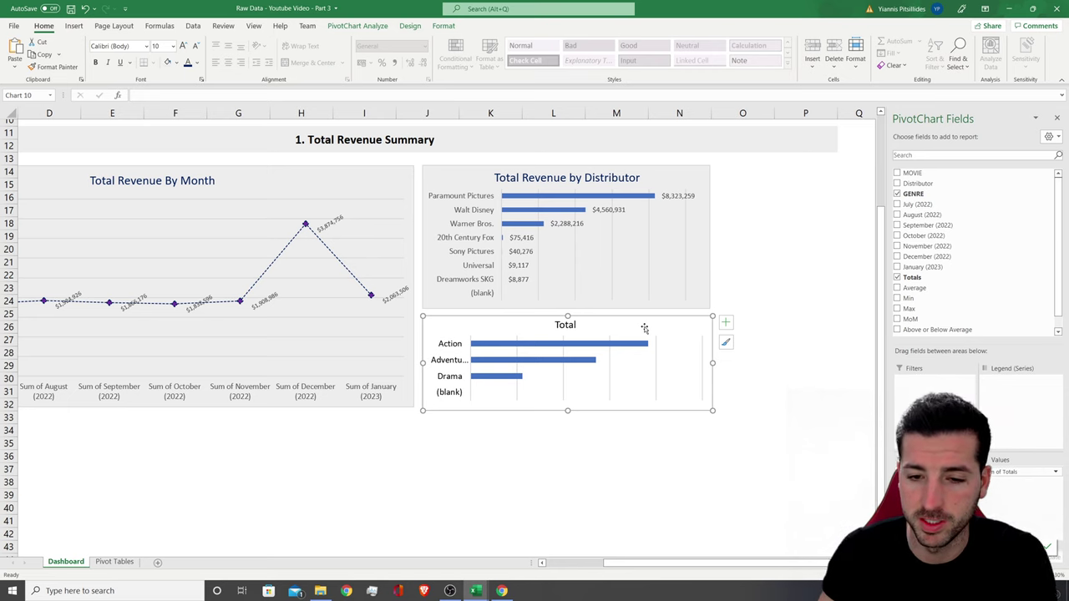
Fill the genre chart's bars with dark blue
right_click(600, 343)
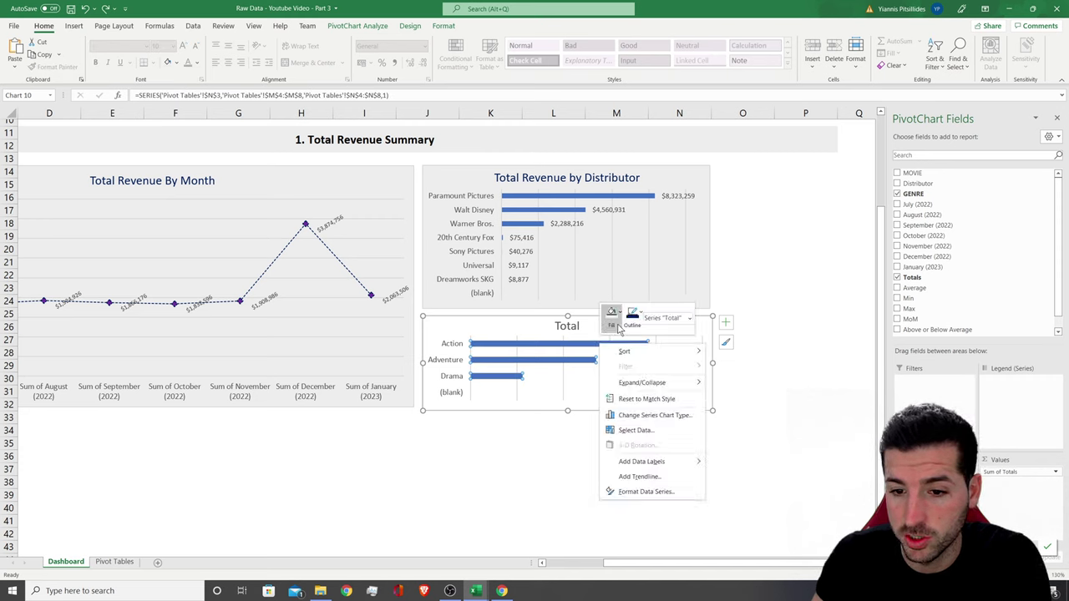
click(618, 326)
click(618, 325)
click(669, 437)
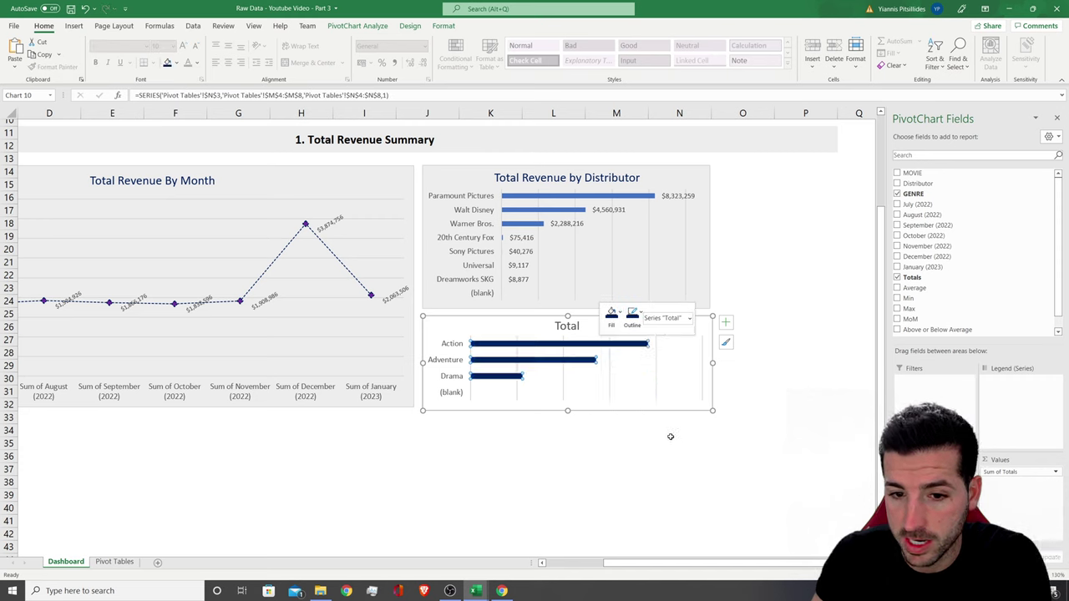
Fill the bars of the Total Revenue by Distributor chart with the same standard dark blue
click(551, 203)
right_click(551, 203)
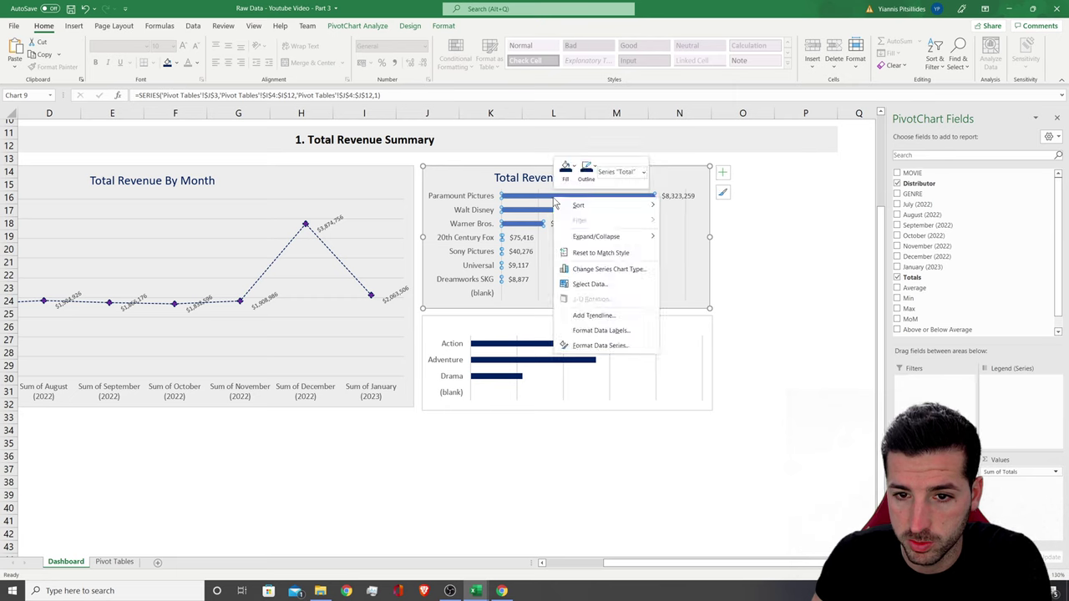
click(565, 170)
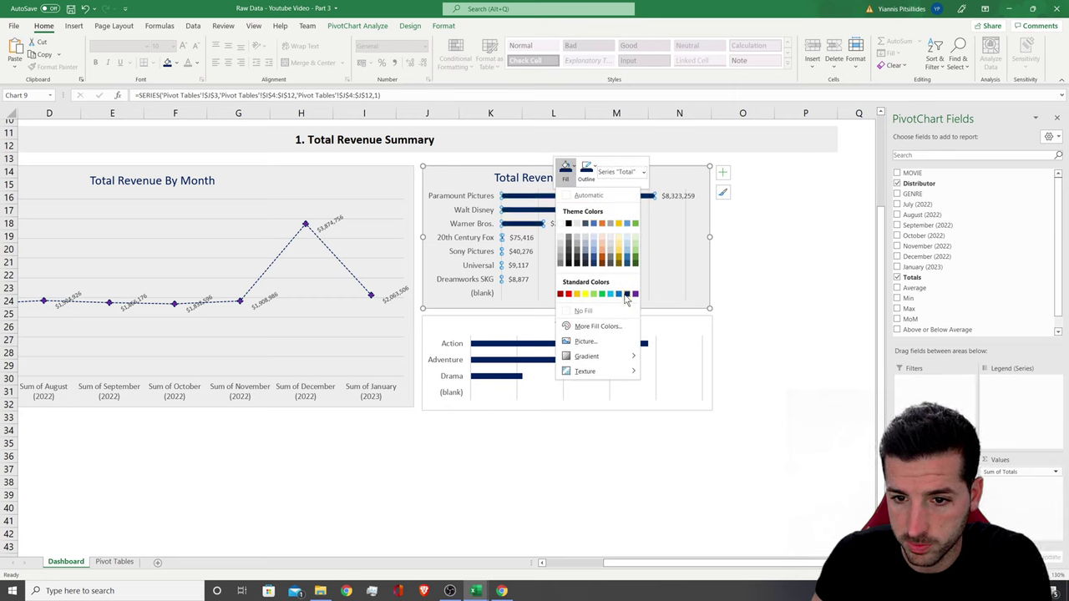
click(626, 294)
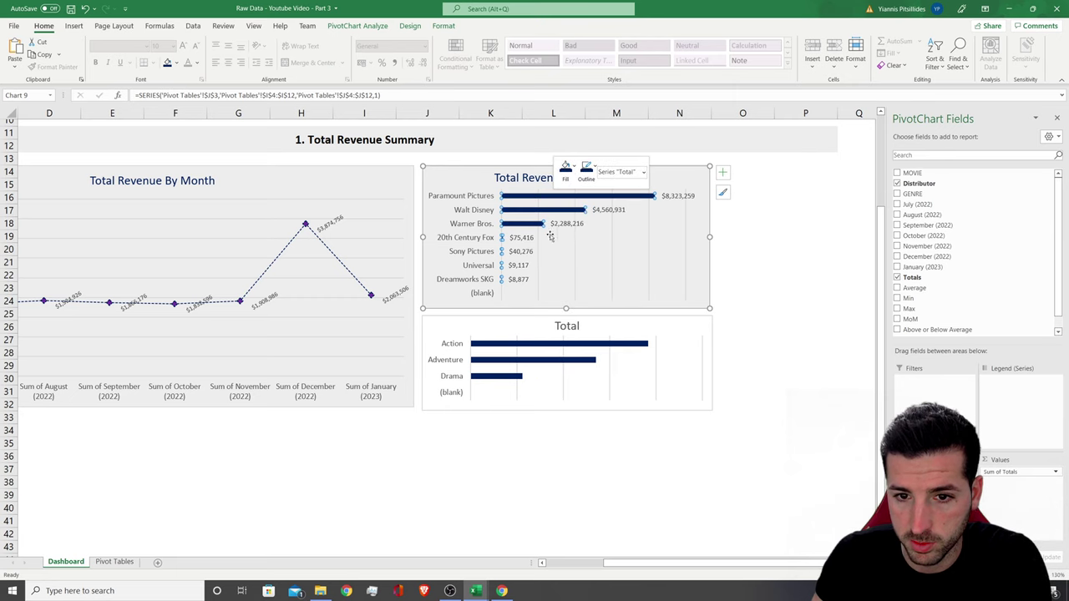
Add data labels to the bars of the genre chart
click(607, 347)
right_click(607, 346)
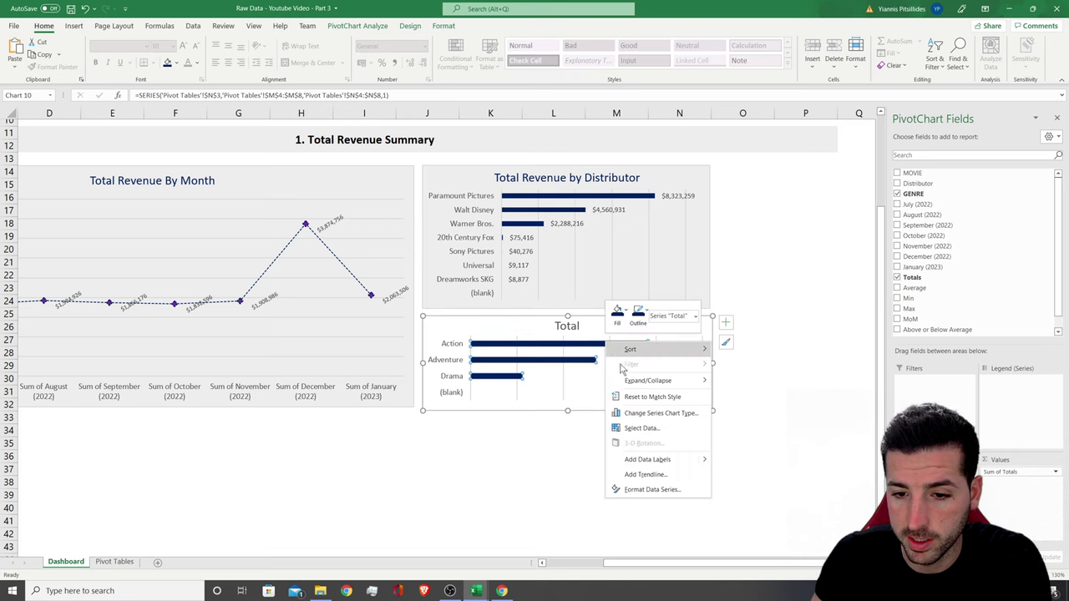
click(654, 457)
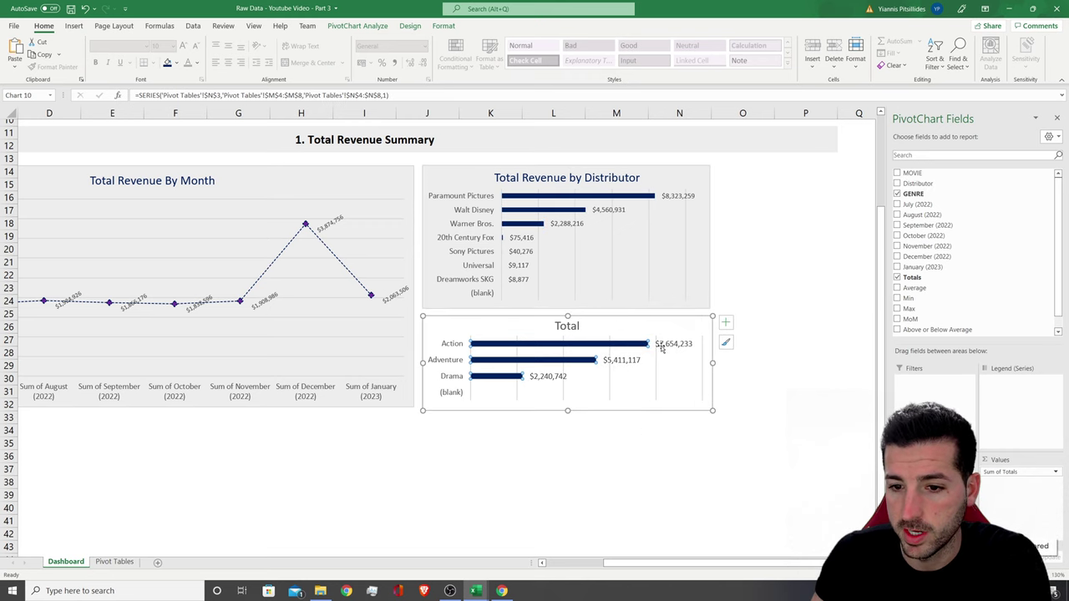
Change the genre chart's title to "Total Revenue by Genre"
double_click(566, 327)
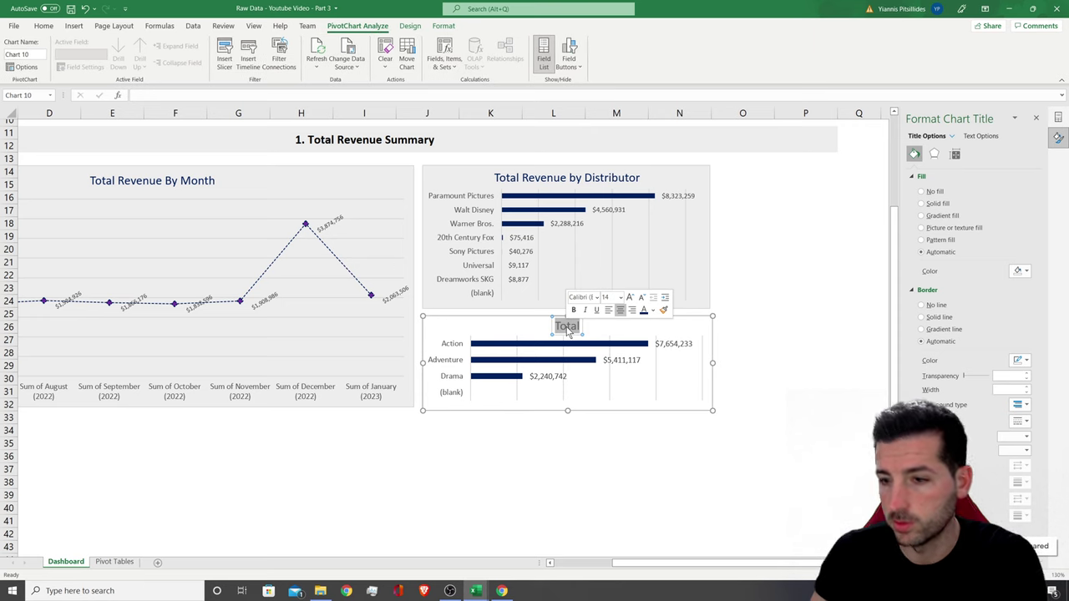
text(Top)
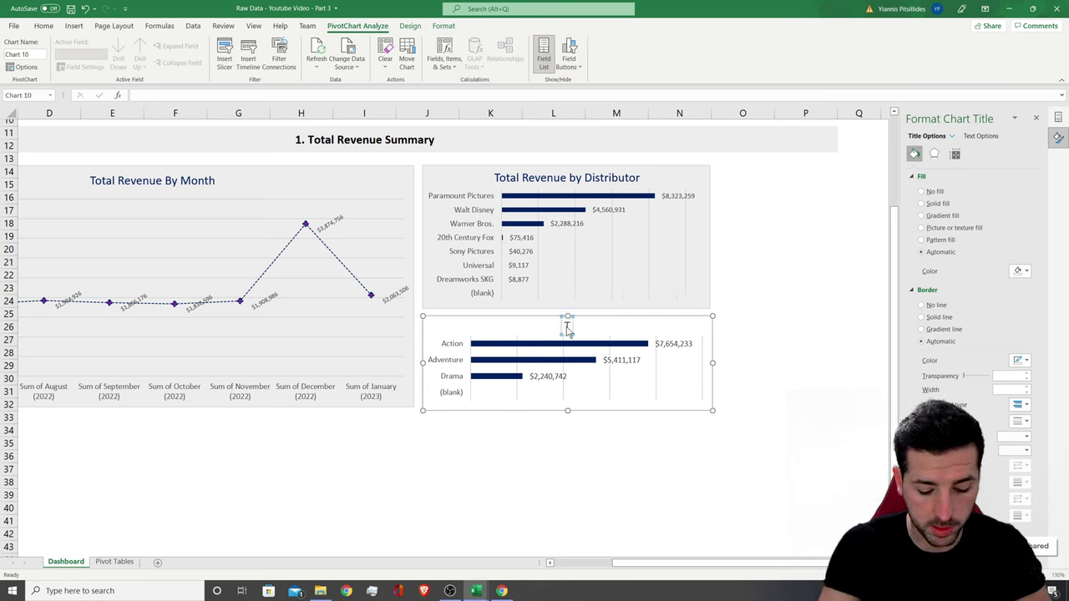
key(BackSpace)
key(BackSpace)
key(BackSpace)
text(Total)
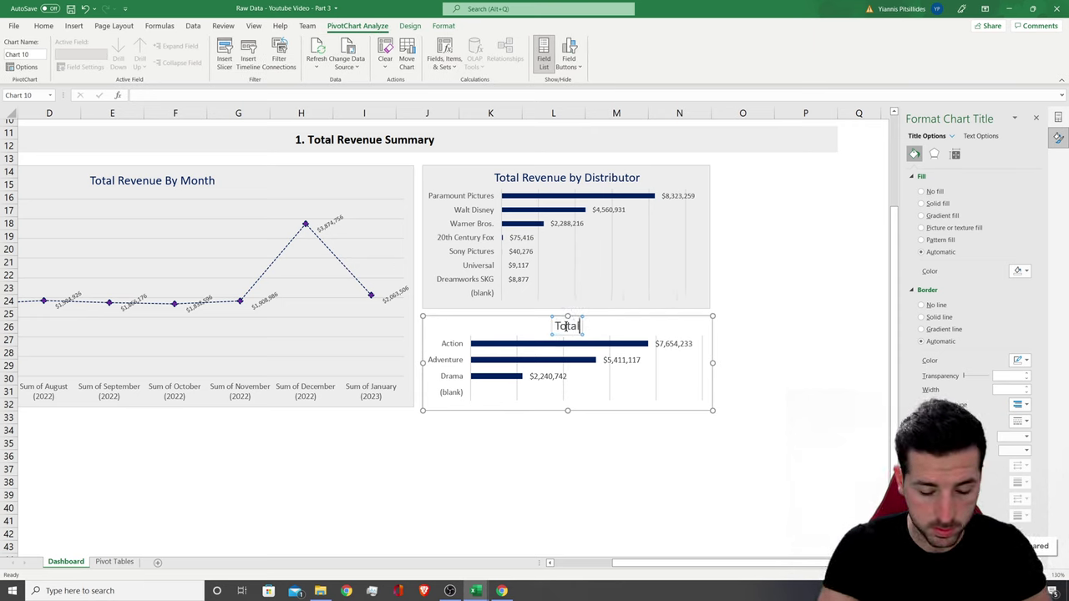
text( Revenue by Genre)
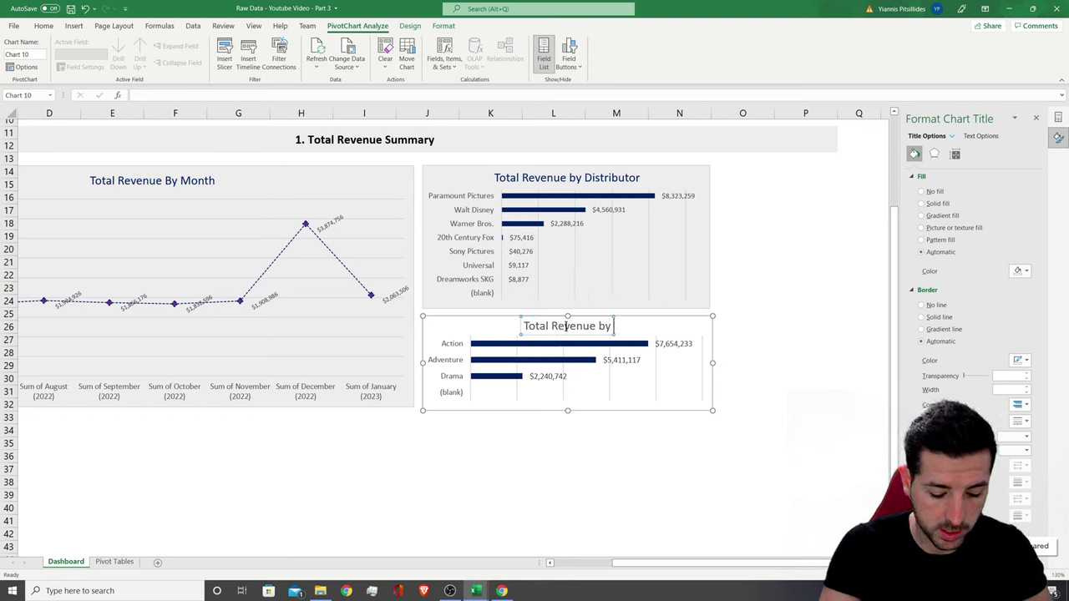
Color the Total Revenue by Genre title text dark blue to match the other chart titles
triple_click(567, 326)
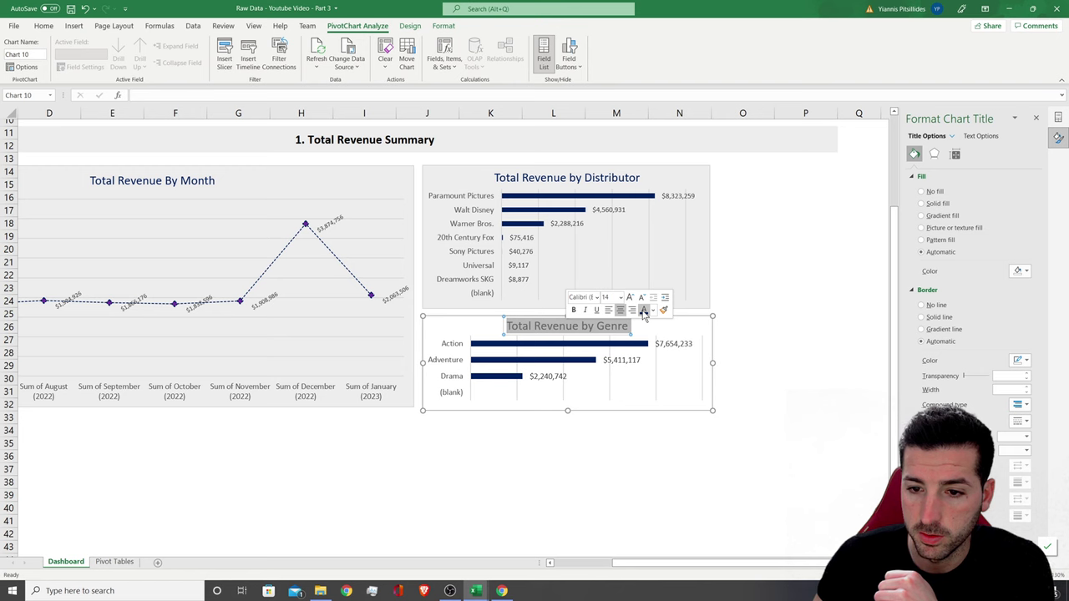
click(762, 338)
click(580, 328)
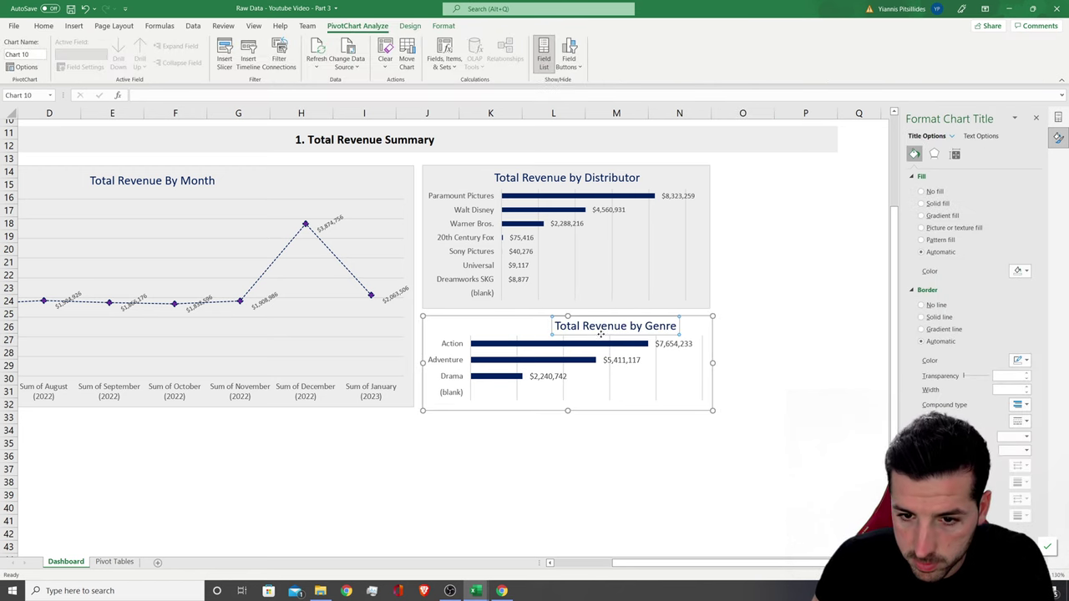
Fill the Total Revenue by Genre chart area with the same light grey as the other charts
right_click(673, 317)
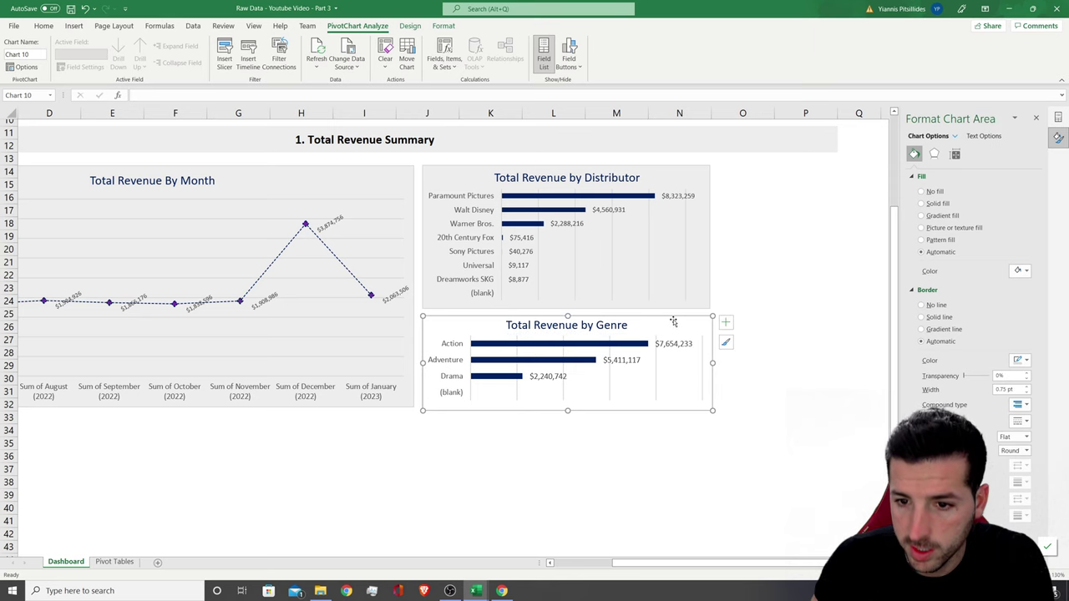
click(686, 218)
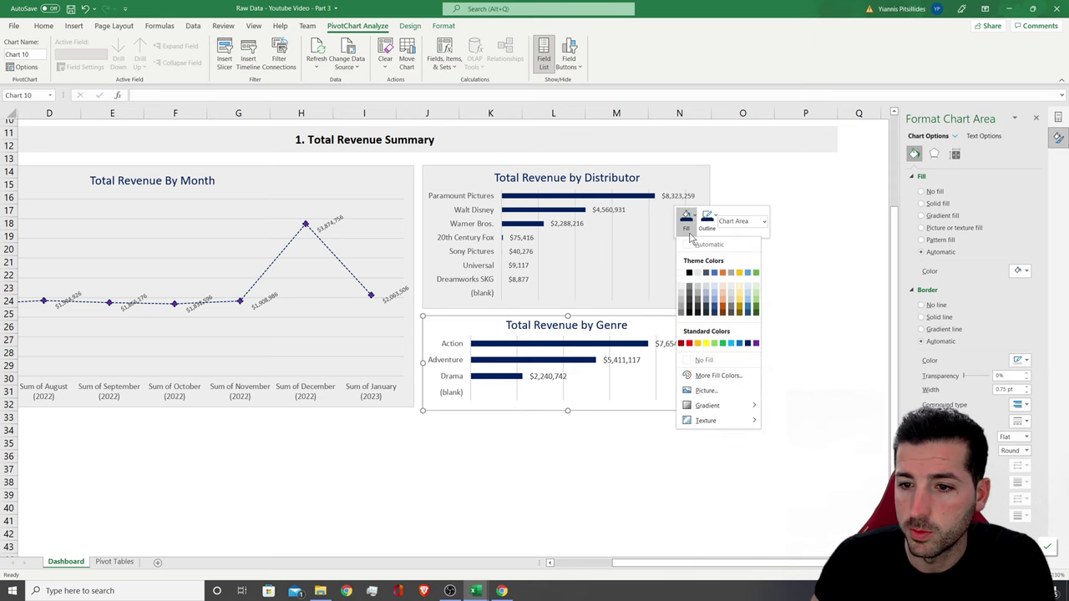
click(730, 286)
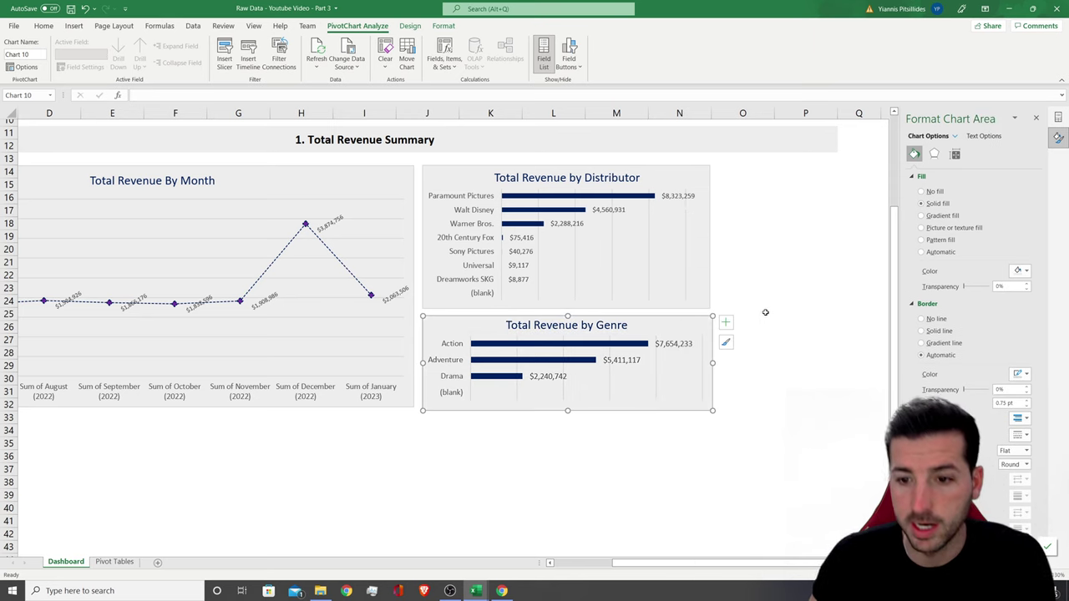
click(768, 302)
click(805, 249)
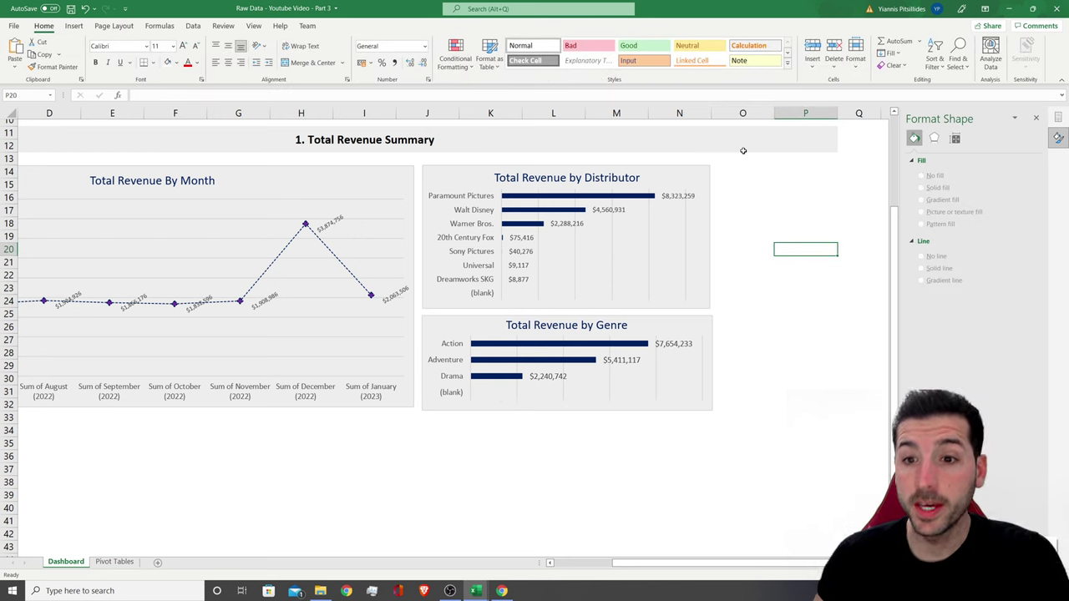
Examine the revenue summary cards beside the charts in the finished dashboard of the Raw Data Pivots - Part 2 workbook
drag(717, 176, 827, 188)
click(805, 210)
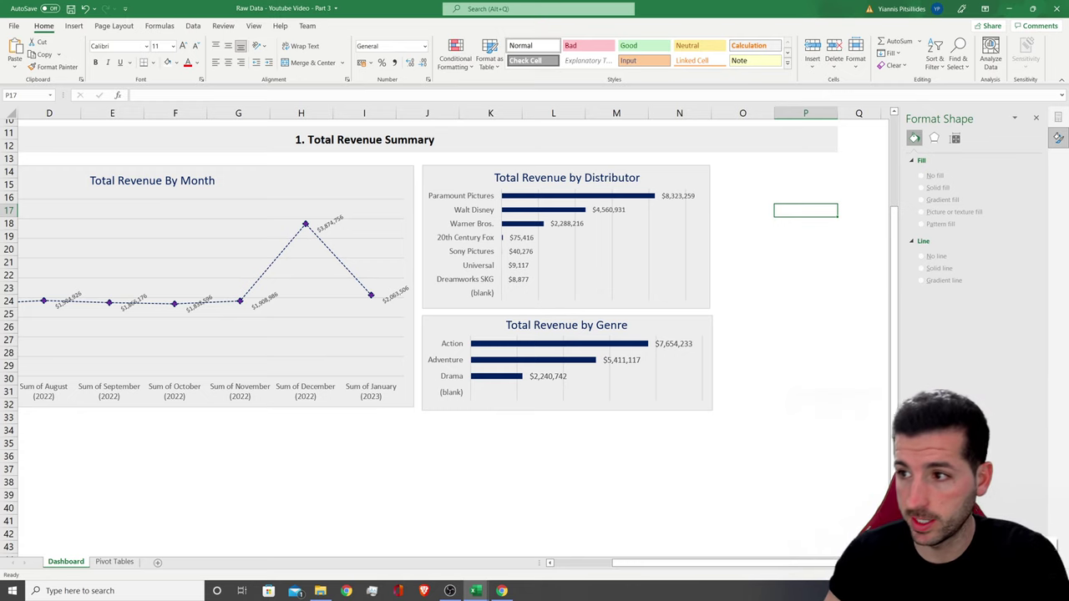
key(alt+Tab)
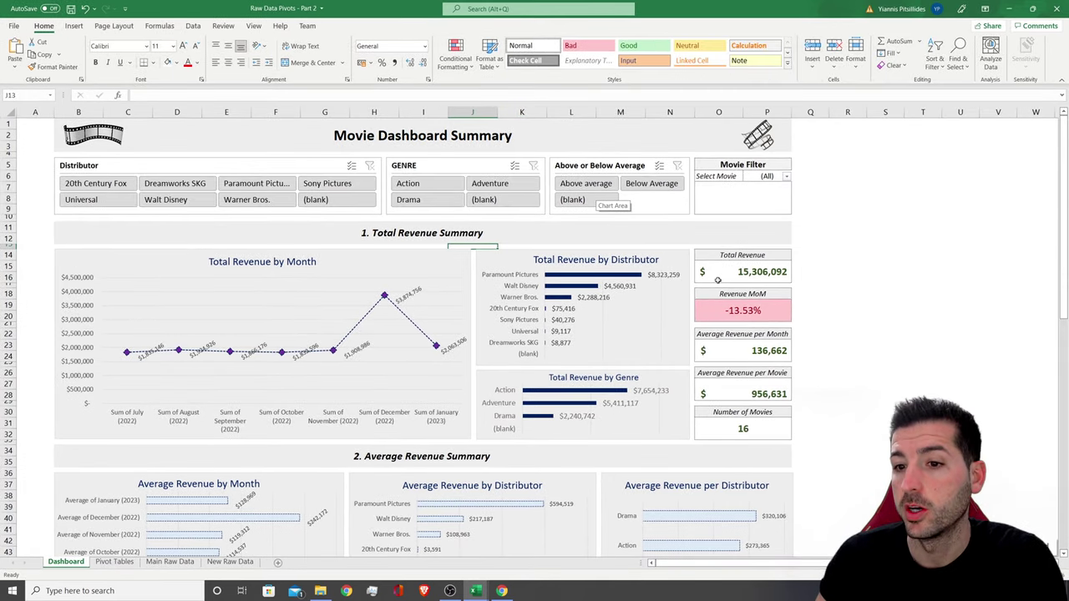
click(743, 259)
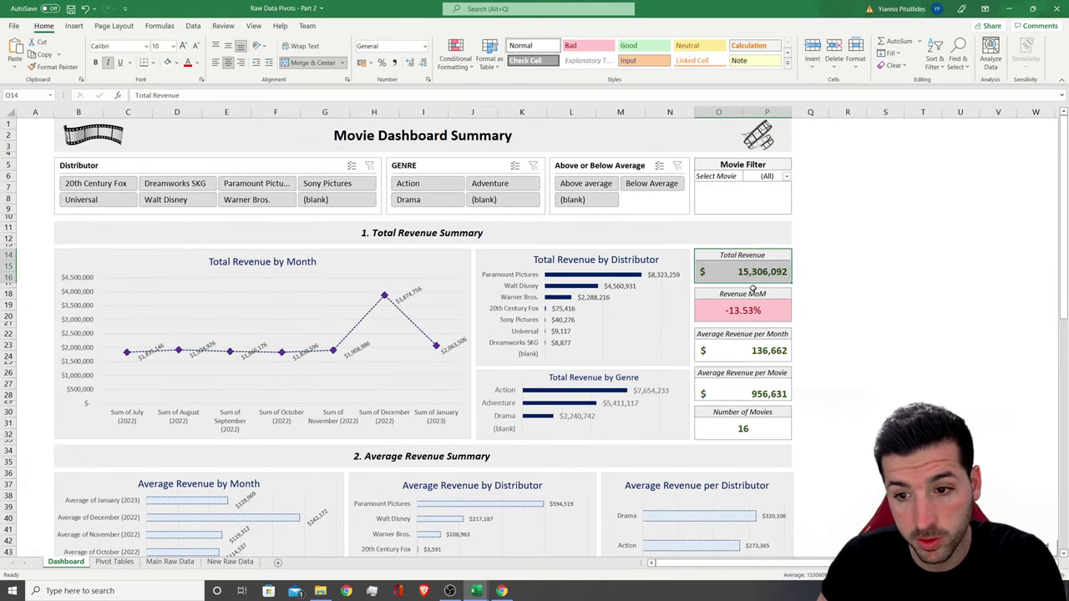
click(750, 292)
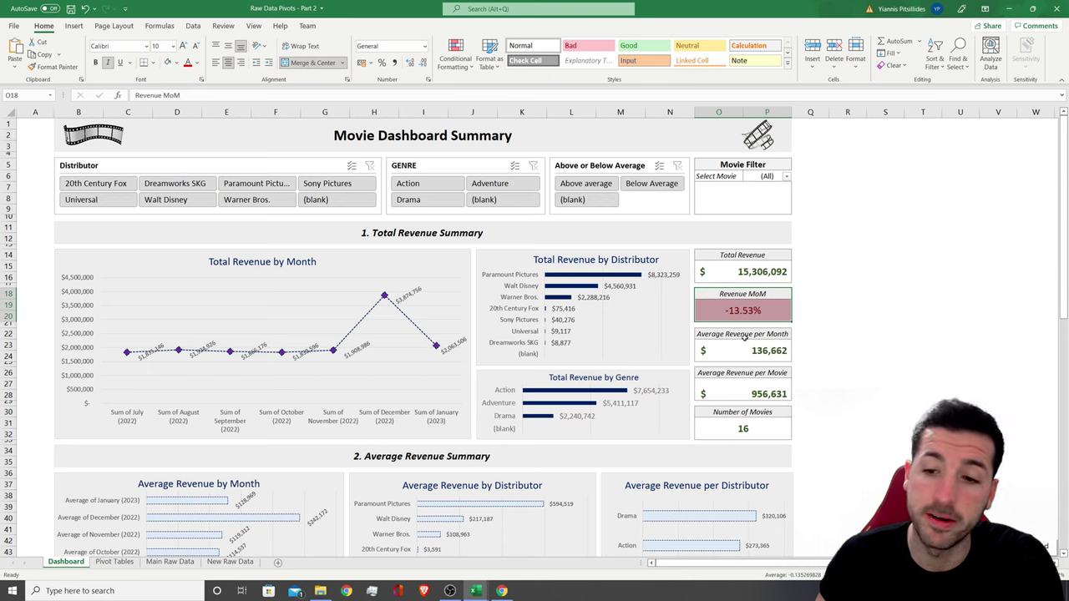
click(742, 334)
click(743, 378)
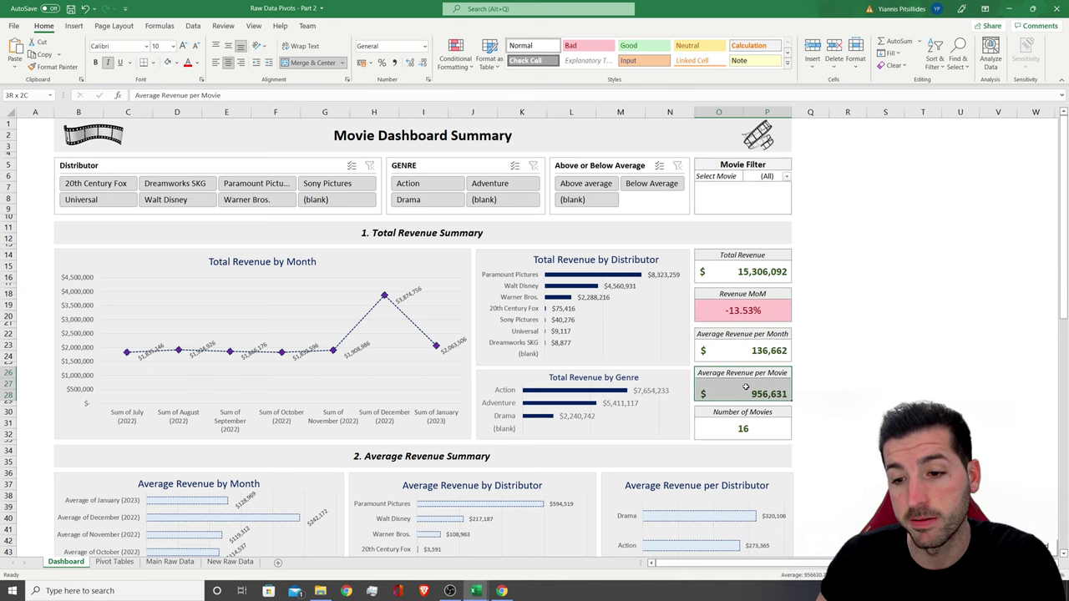
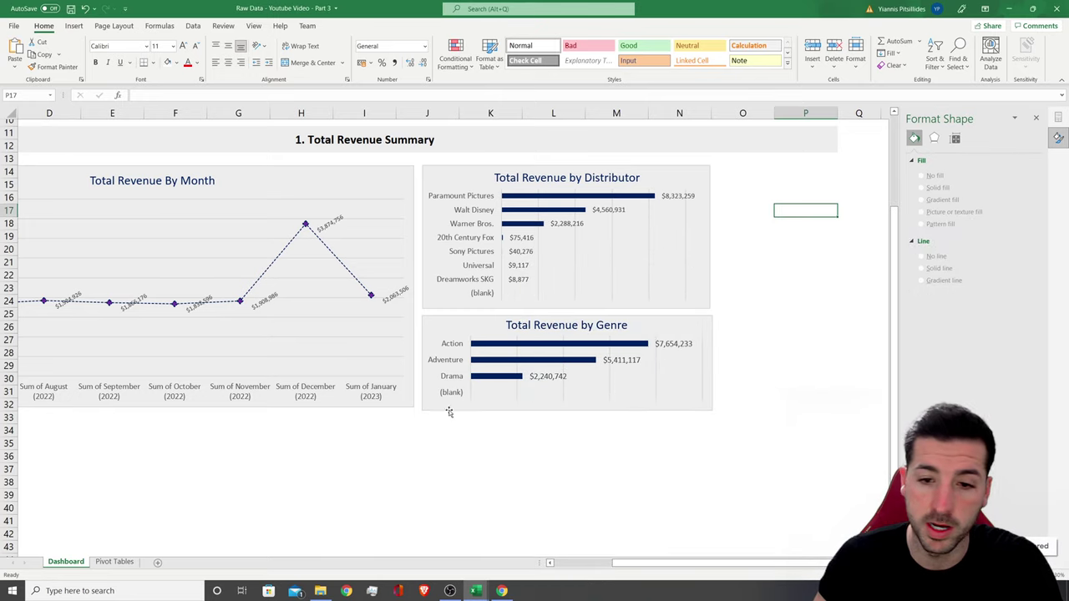
Copy the genre pivot table on the Pivot Tables sheet of the Part 3 workbook and paste it at P3
click(114, 562)
click(553, 289)
drag(672, 142, 739, 193)
key(ctrl+c)
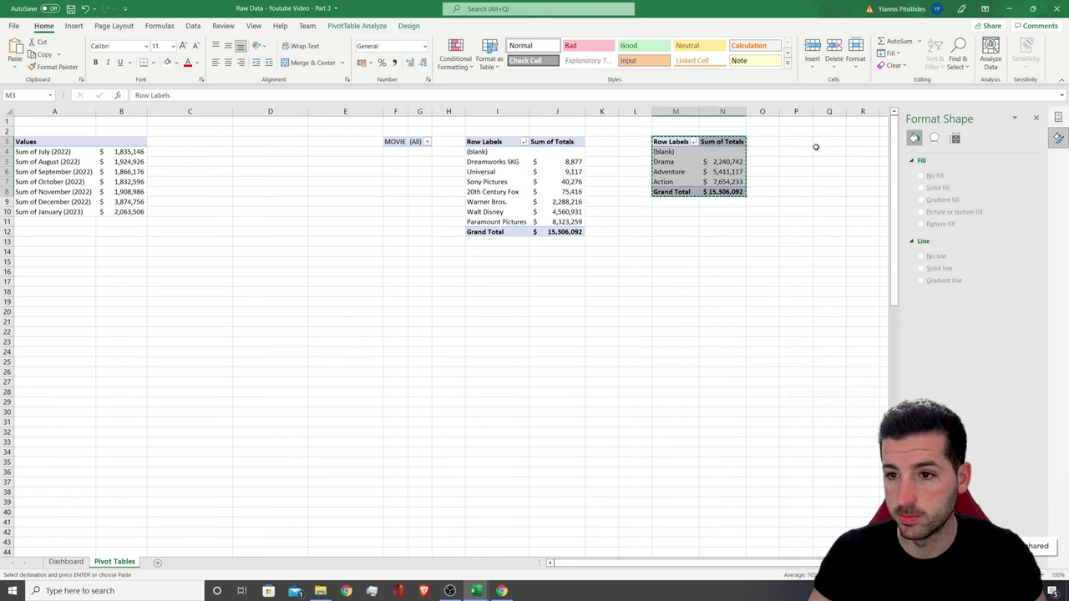
click(804, 142)
key(ctrl+v)
Remove the GENRE field from the pasted pivot table, keeping only Sum of Totals, and widen column P to fit the total
right_click(802, 172)
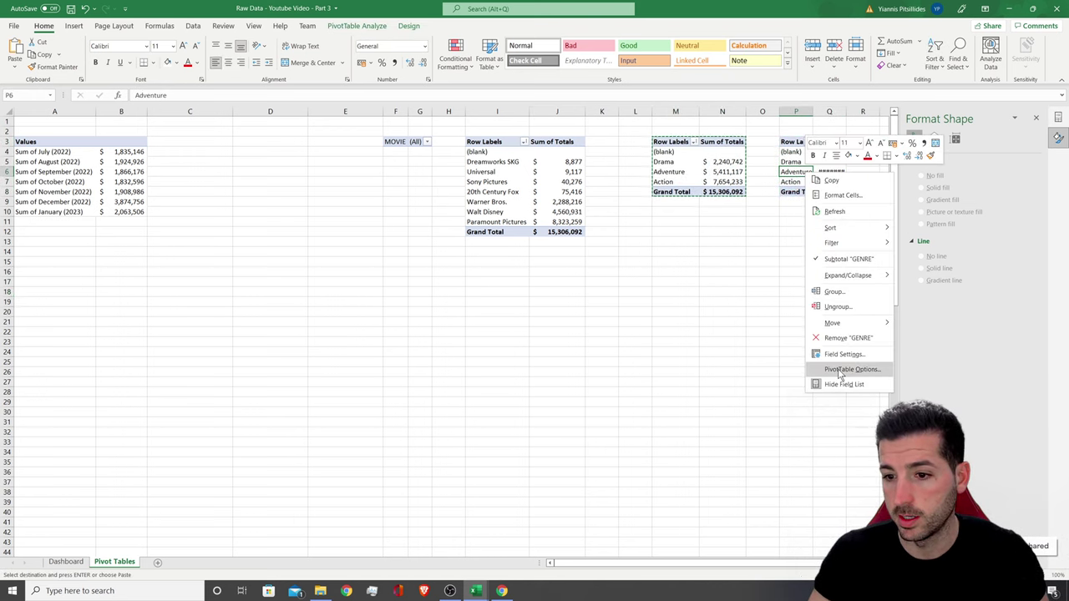
key(Escape)
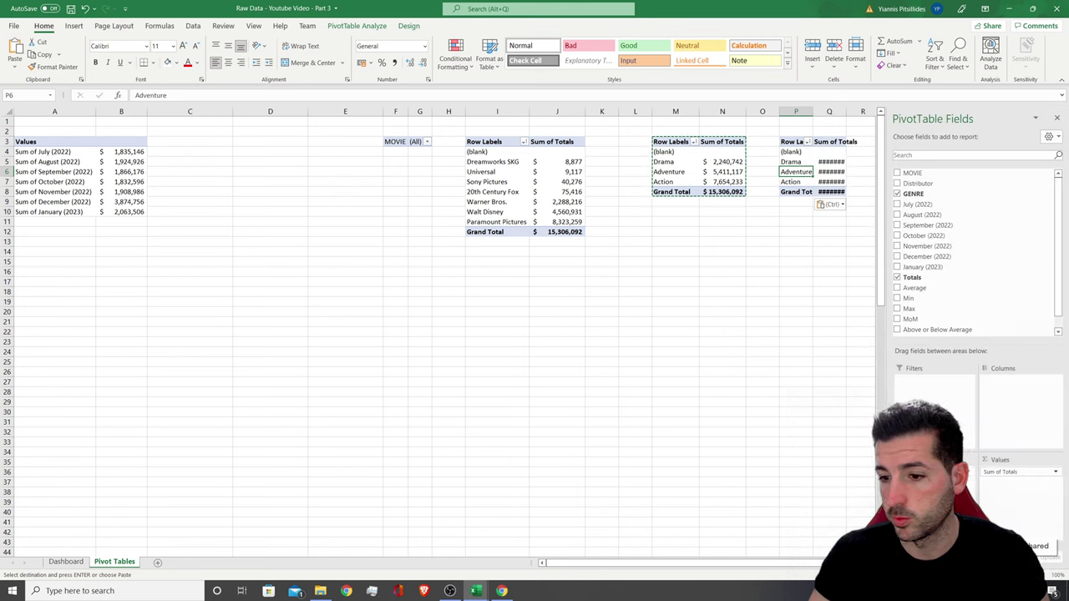
click(896, 194)
click(801, 152)
drag(813, 111, 847, 120)
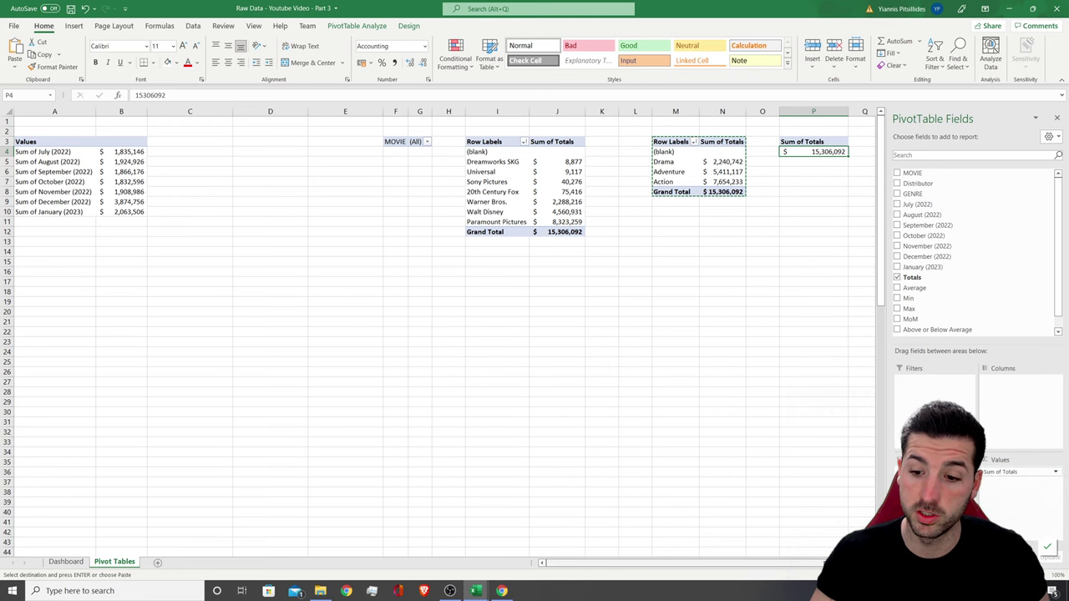
scroll(440, 333, right, 2)
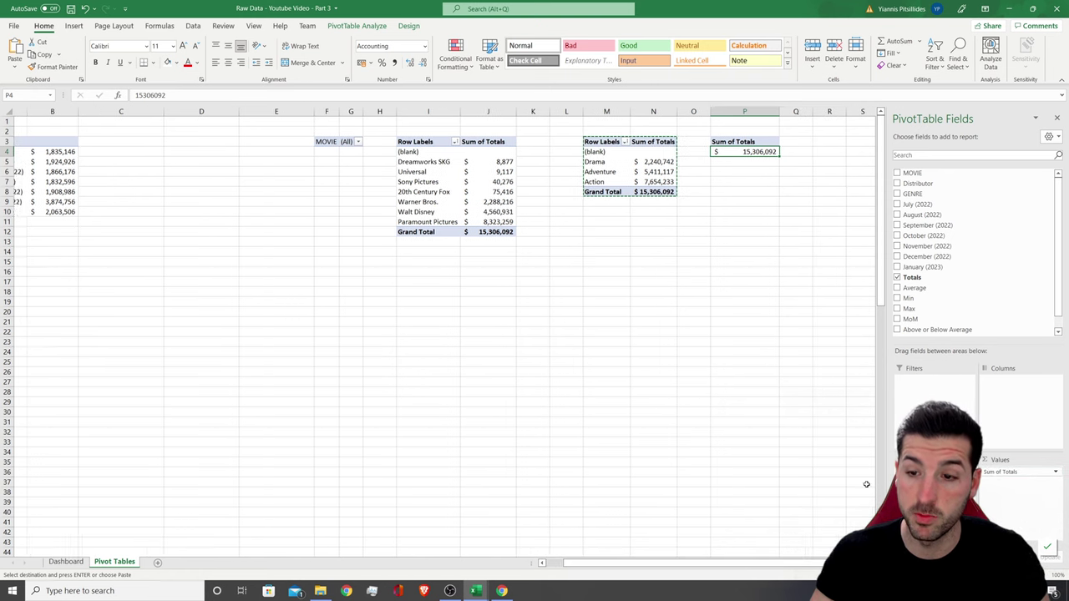
Merge and center cells O14:P14 on the Dashboard sheet and enter the heading "Total Revenue"
click(66, 562)
click(741, 171)
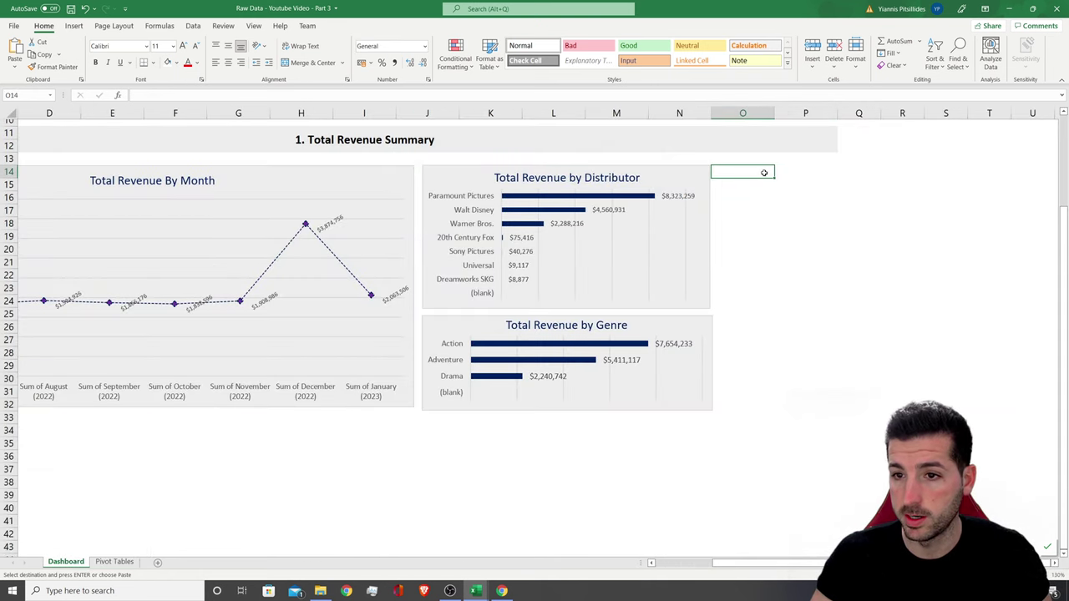
drag(758, 174, 784, 173)
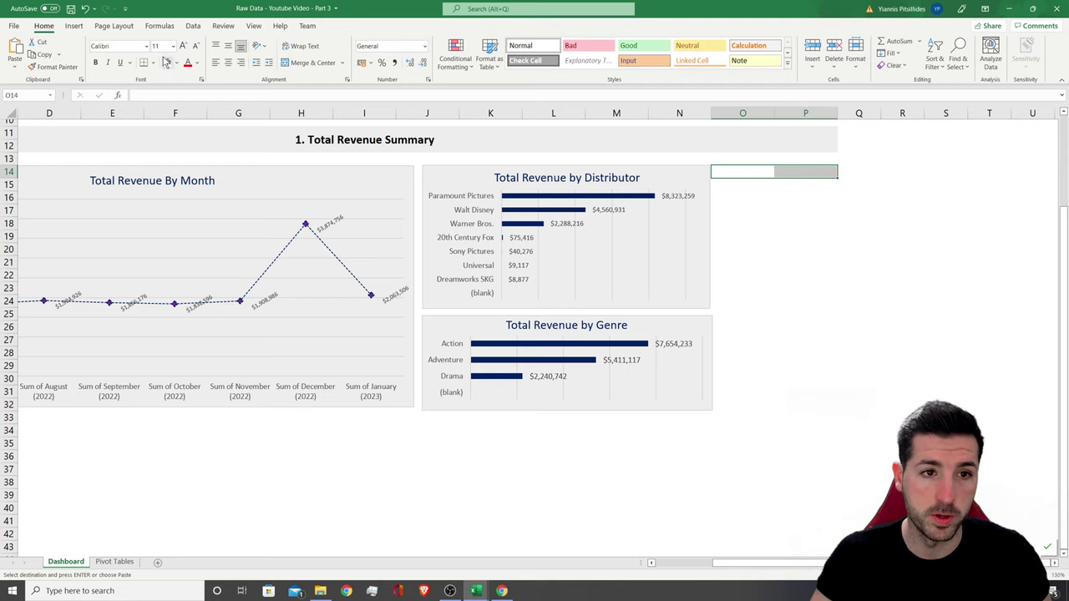
click(318, 63)
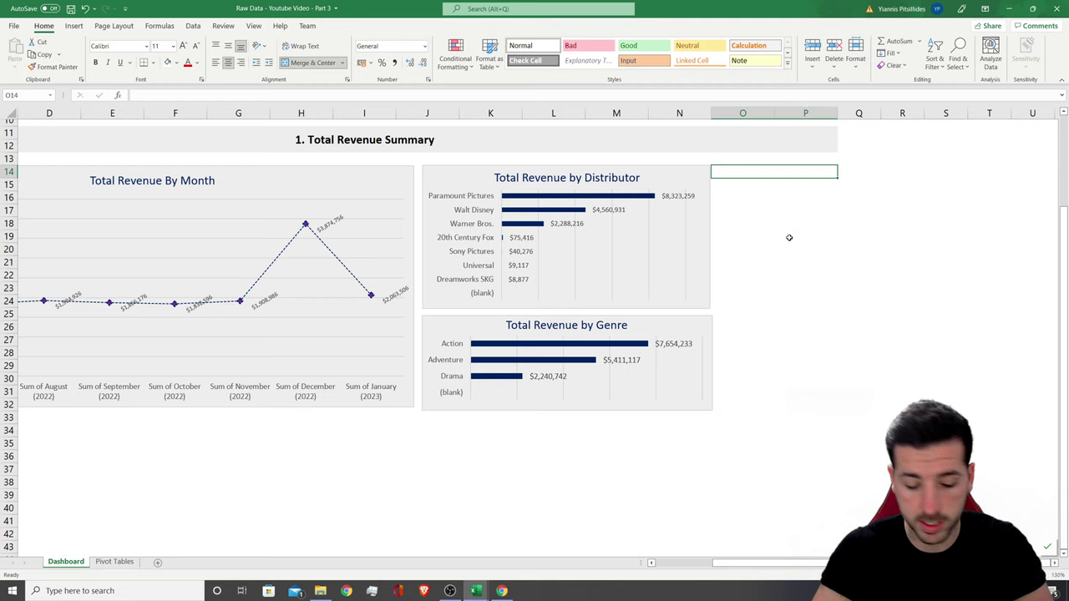
text(Total Reven)
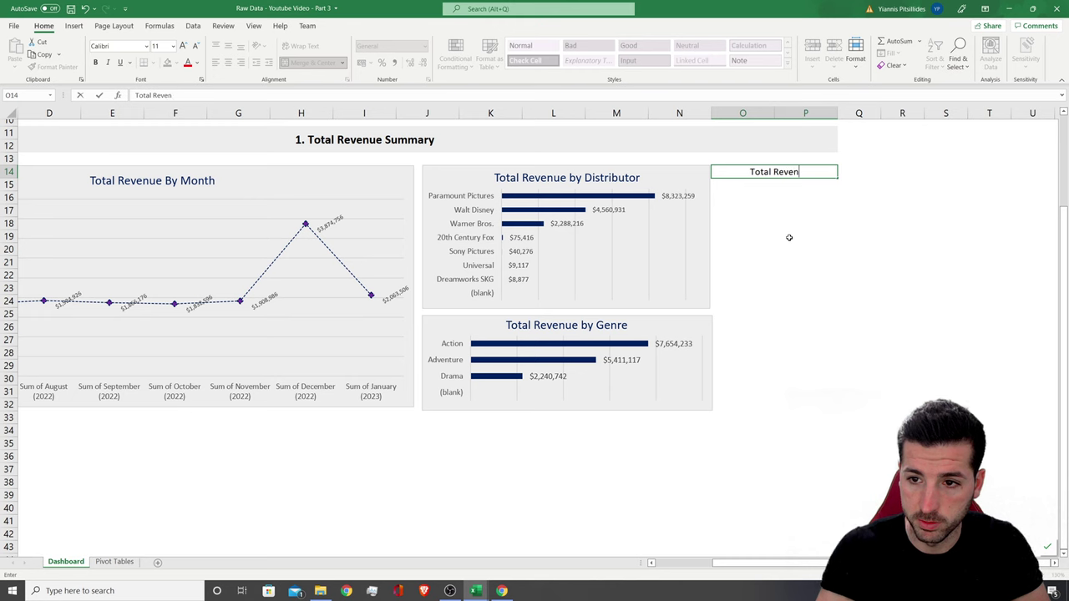
text(ue)
click(794, 232)
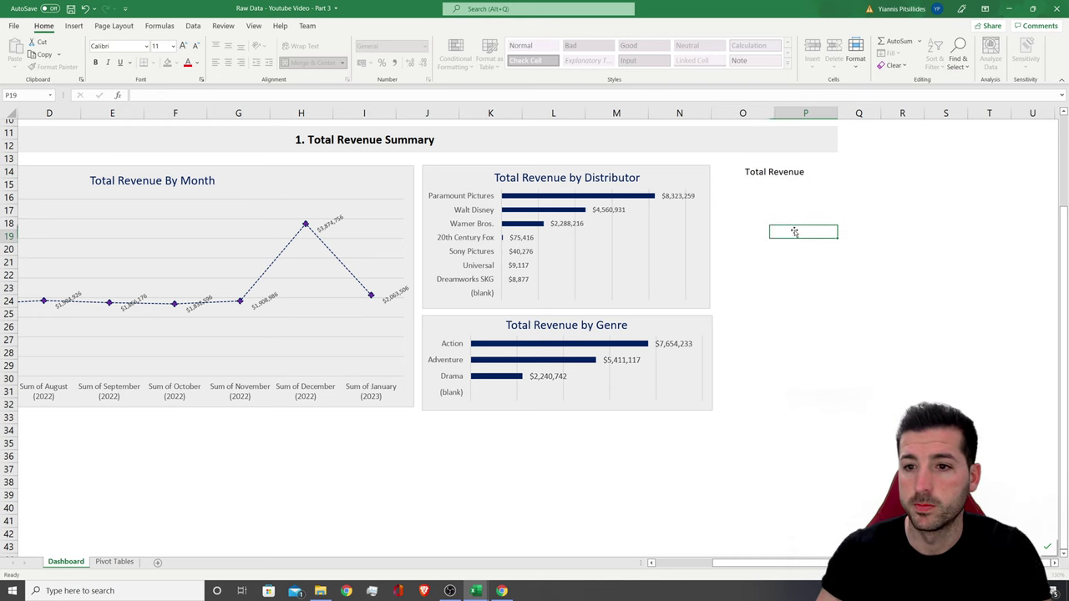
Italicize the Total Revenue heading and apply all borders to the card range O14:P16
click(774, 172)
click(144, 62)
click(107, 62)
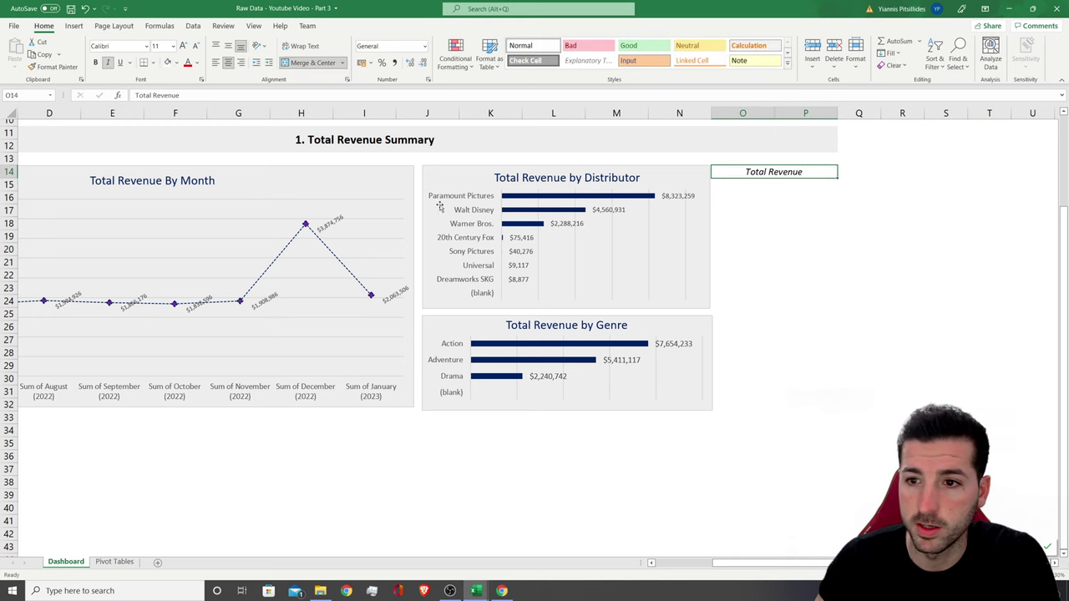
click(754, 191)
drag(763, 175, 750, 194)
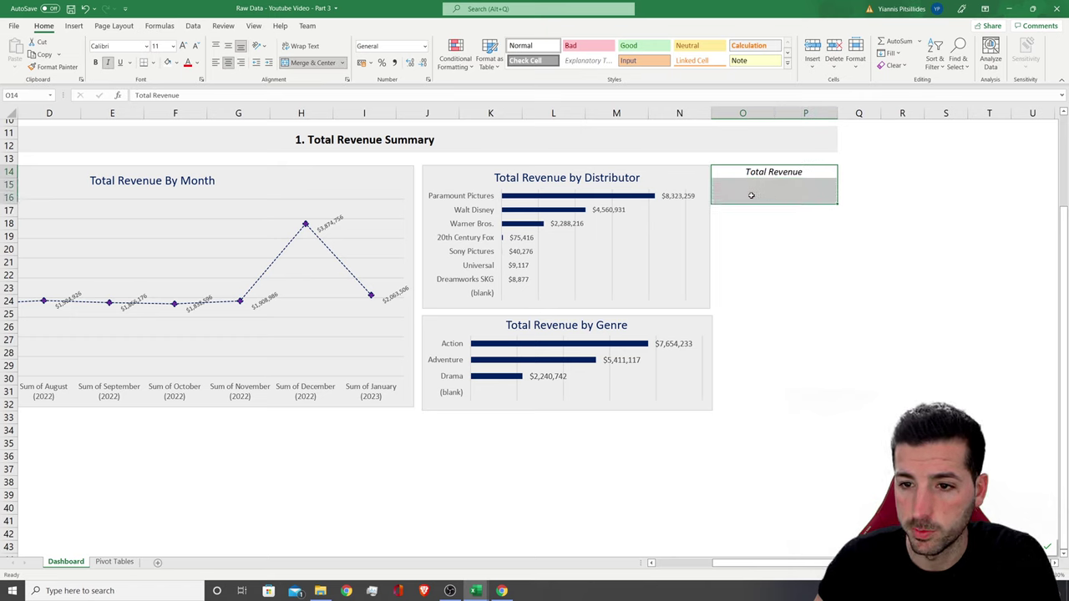
click(151, 62)
click(173, 173)
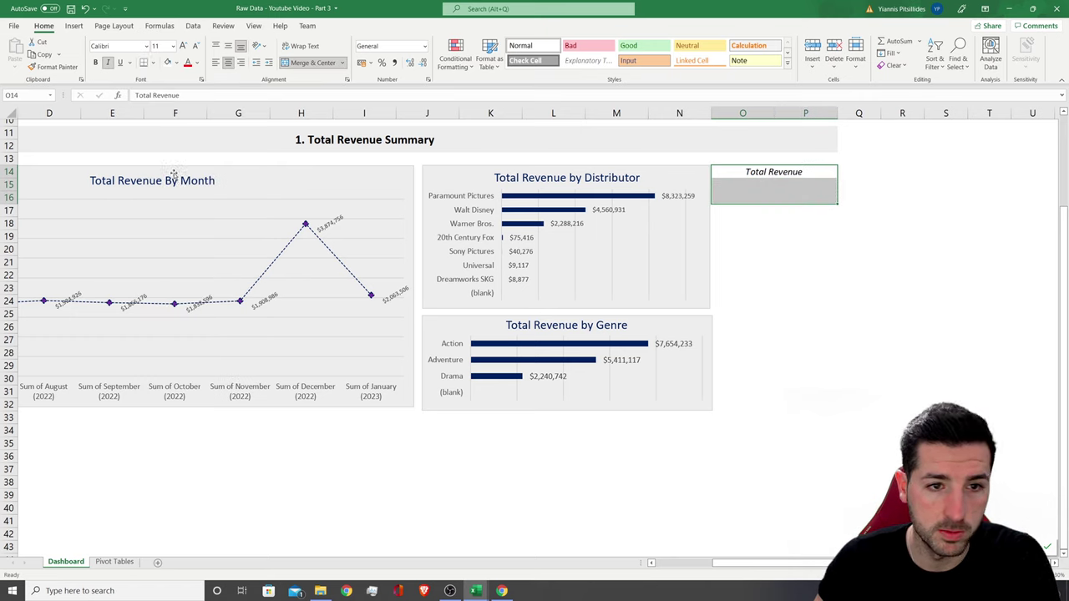
Link cell O15 to the Sum of Totals value in P4 of the Pivot Tables sheet
click(742, 184)
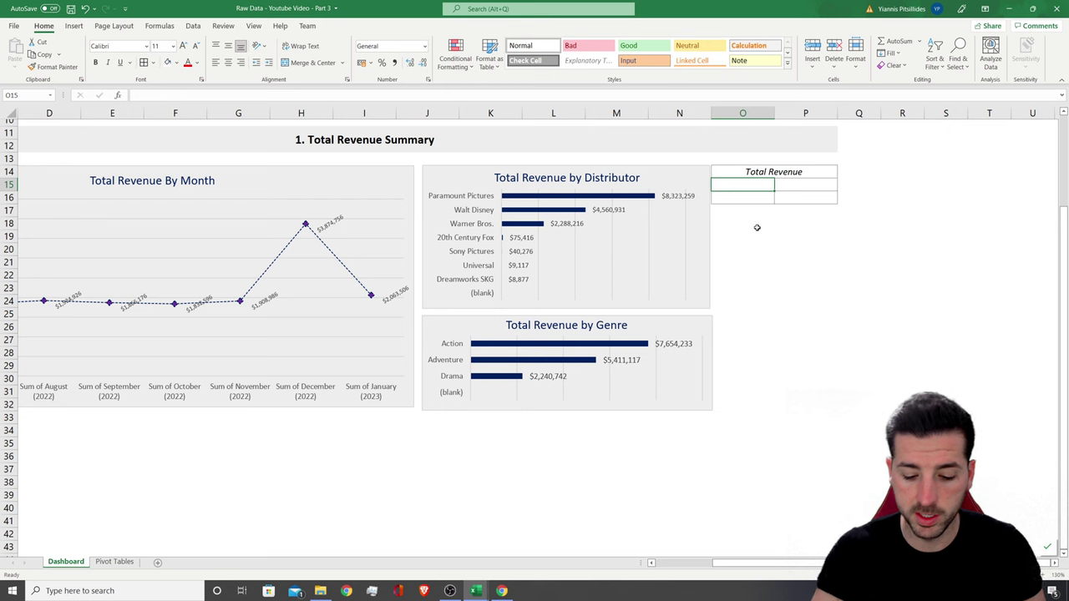
text(=)
click(114, 561)
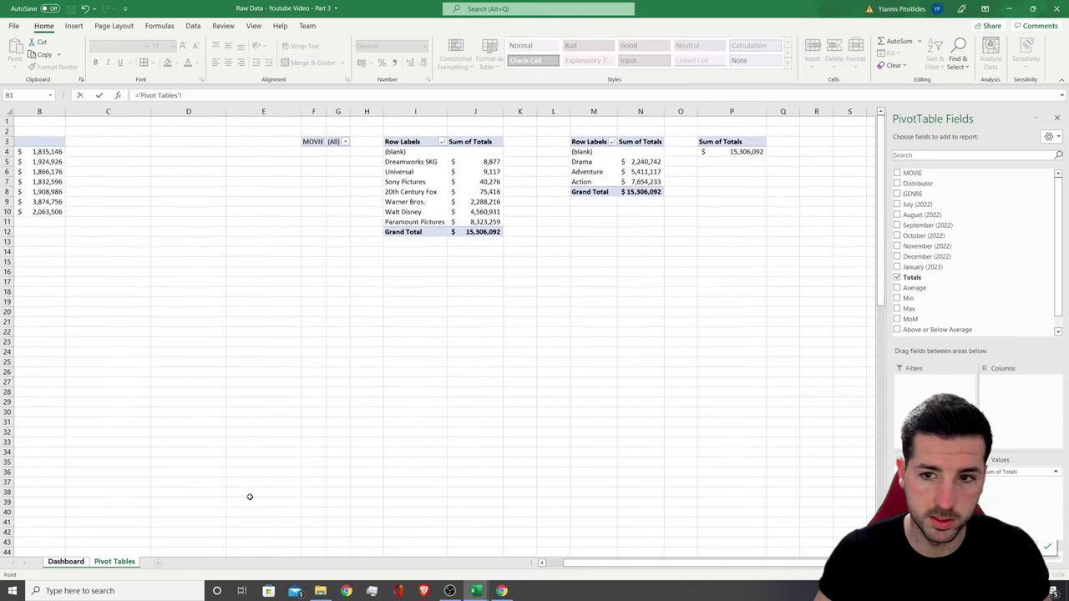
click(740, 152)
key(Return)
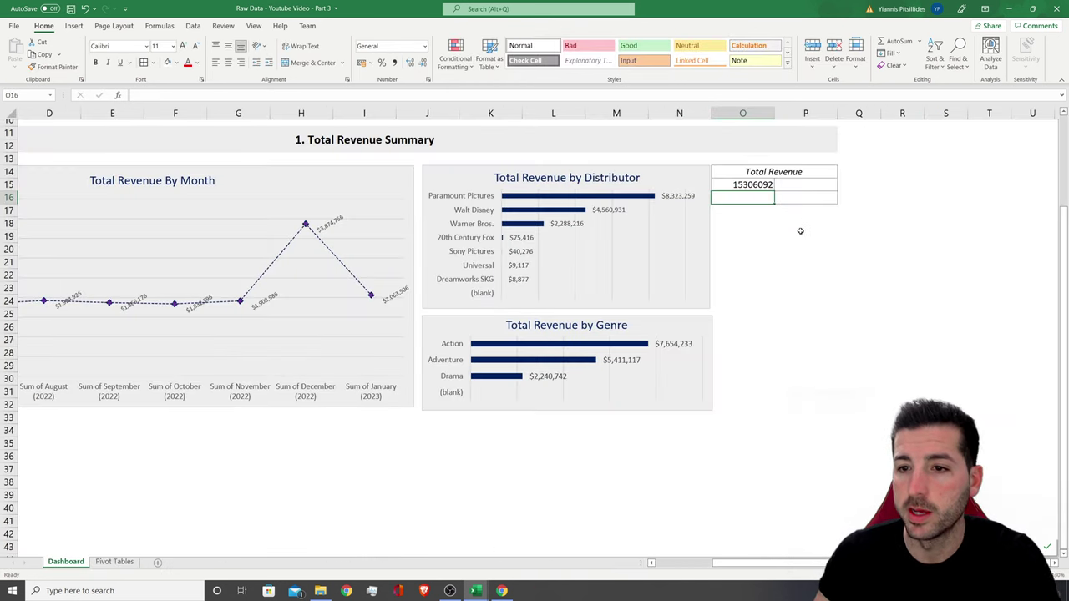
Format the total revenue value in O15 with the dollar accounting number format
click(800, 234)
click(754, 187)
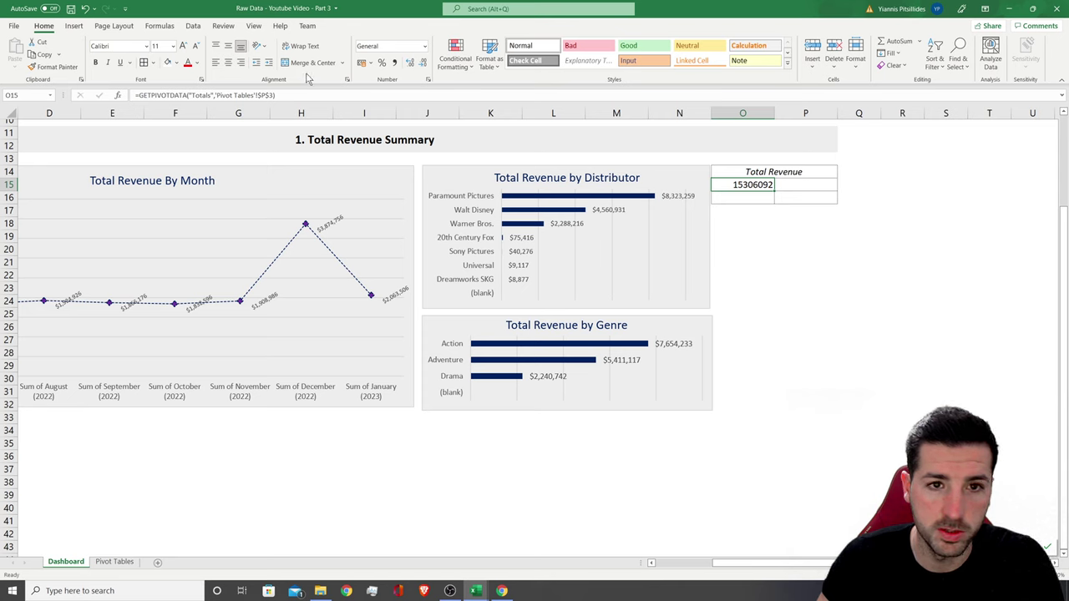
click(369, 62)
click(397, 89)
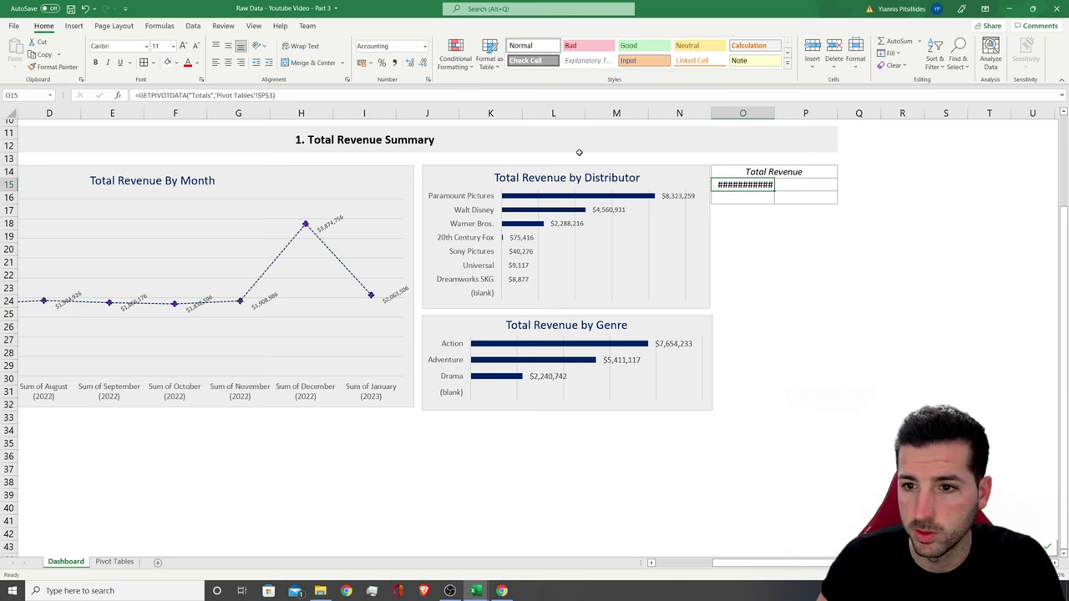
Merge and center O15:P16 around the total revenue value and align it vertically to the middle
click(806, 218)
drag(769, 186, 786, 194)
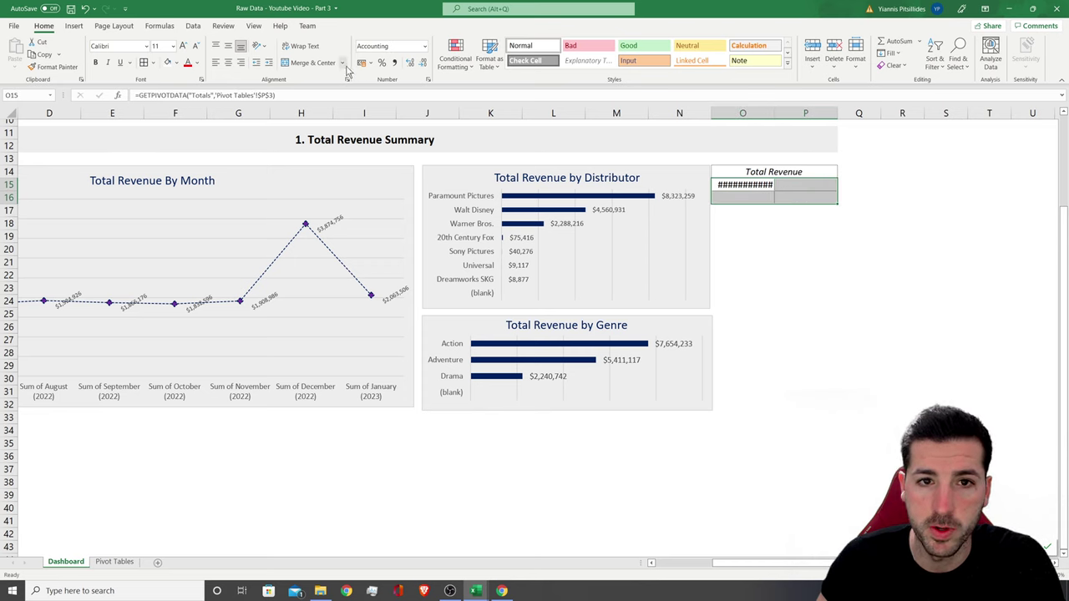
click(319, 64)
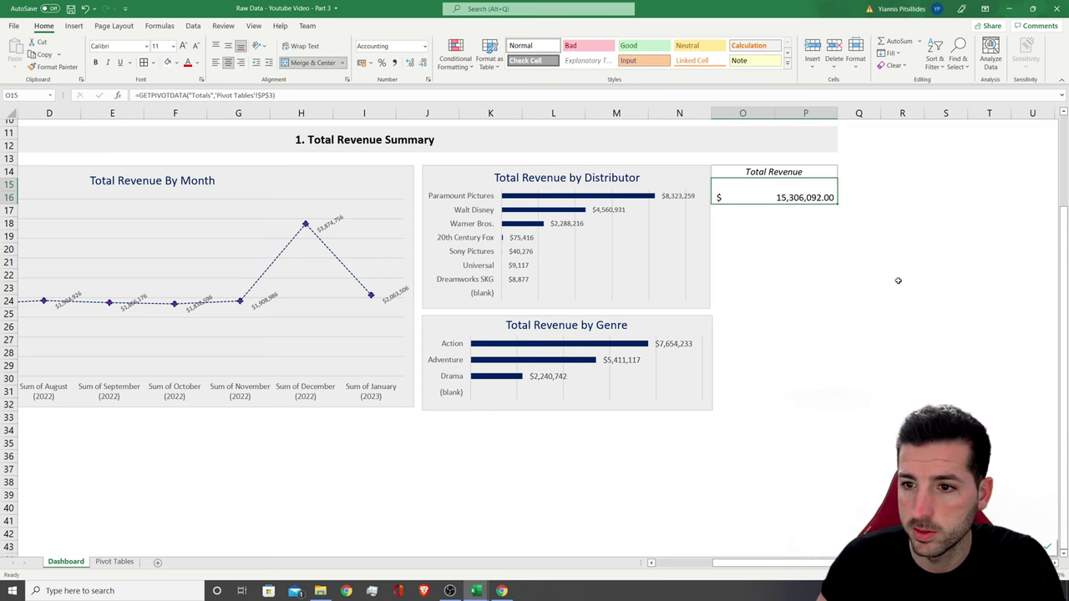
click(298, 65)
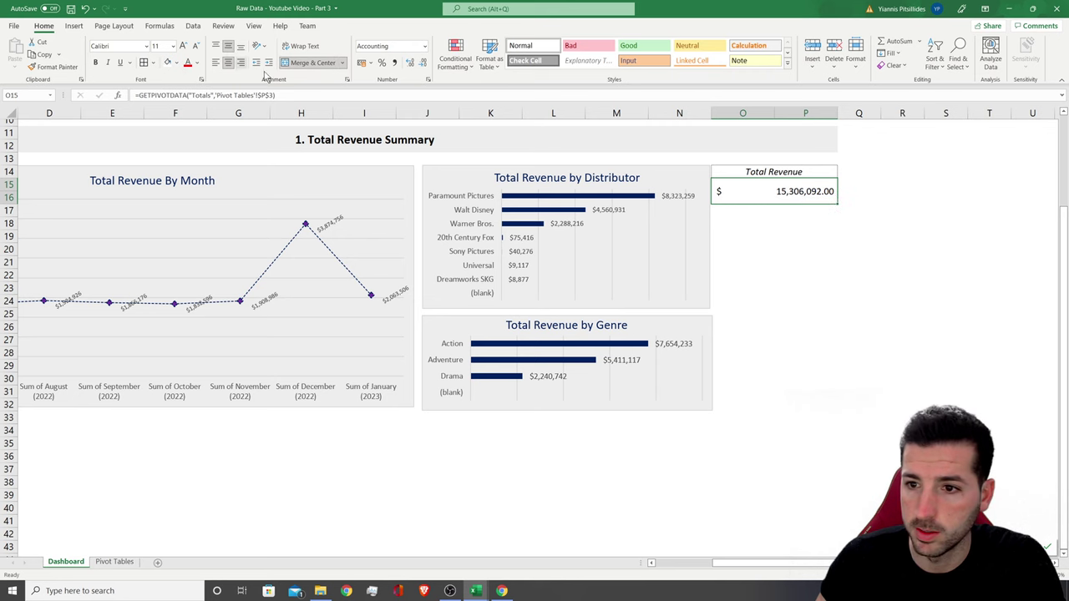
click(818, 272)
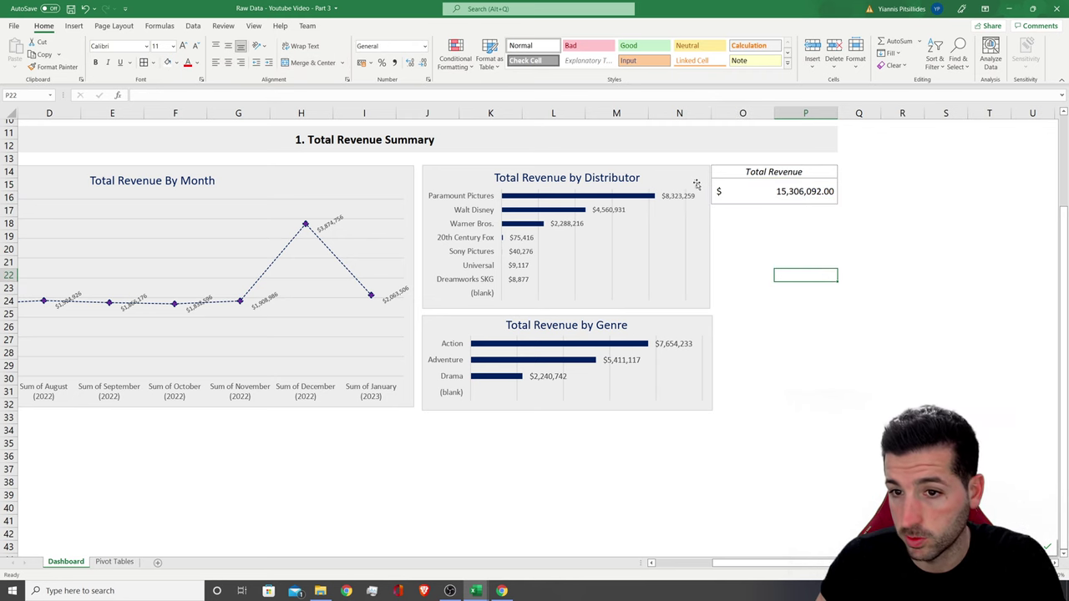
Shift the Total Revenue by Distributor chart slightly left to leave a gap before the Total Revenue card
click(697, 184)
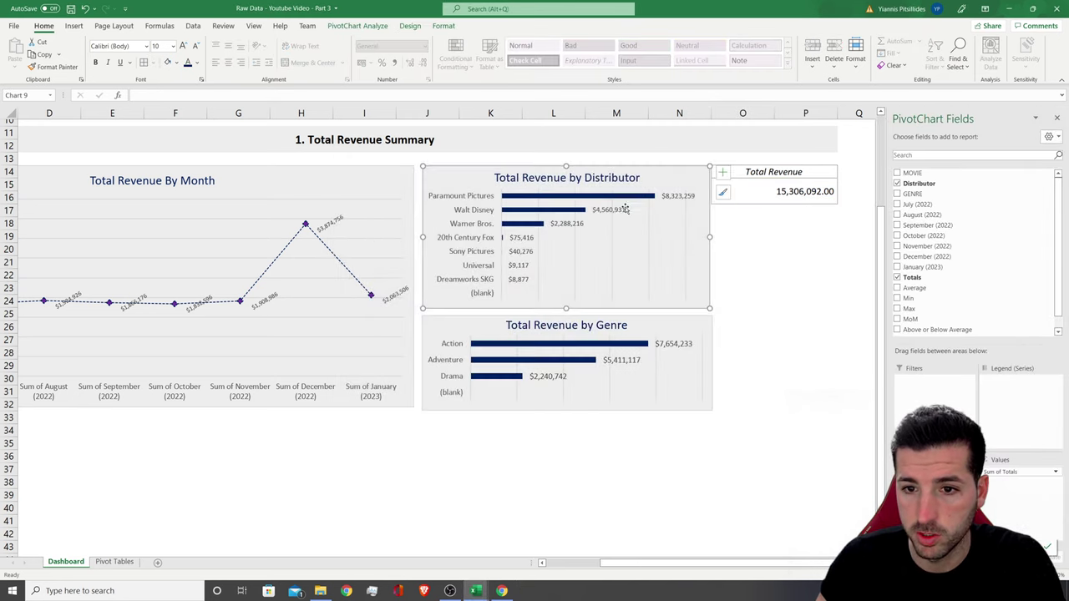
click(591, 170)
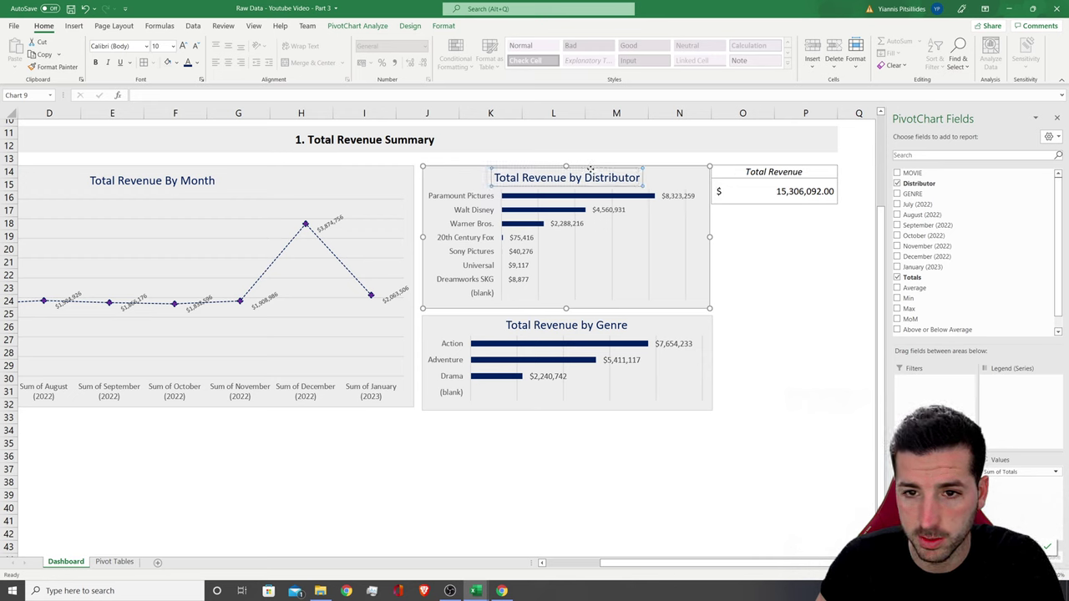
drag(664, 175, 660, 175)
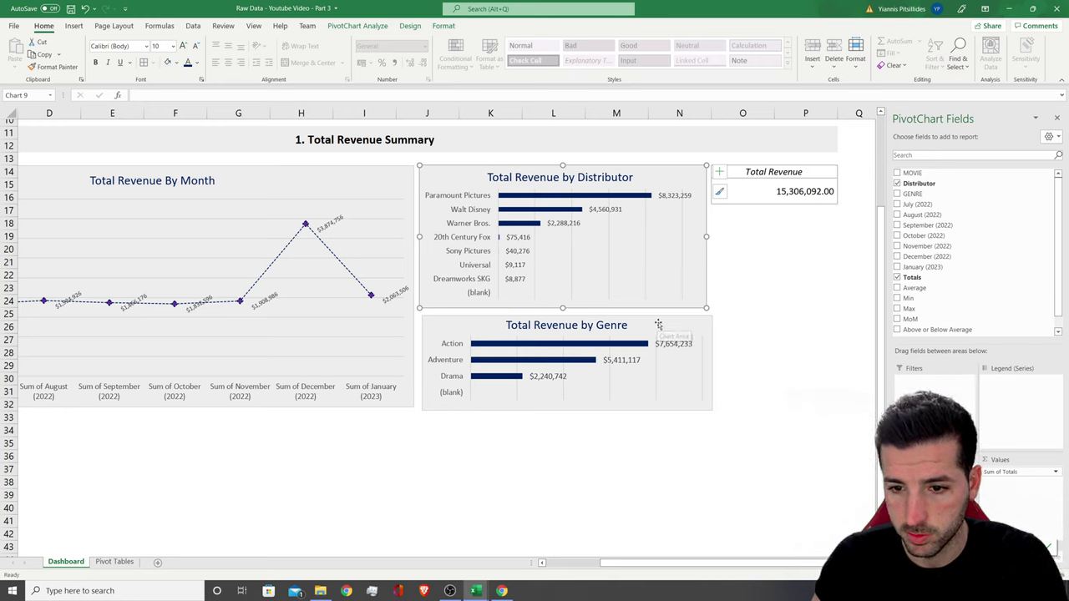
Align the Total Revenue by Genre chart beneath the Distributor chart and narrow it to the same width
drag(658, 324, 656, 323)
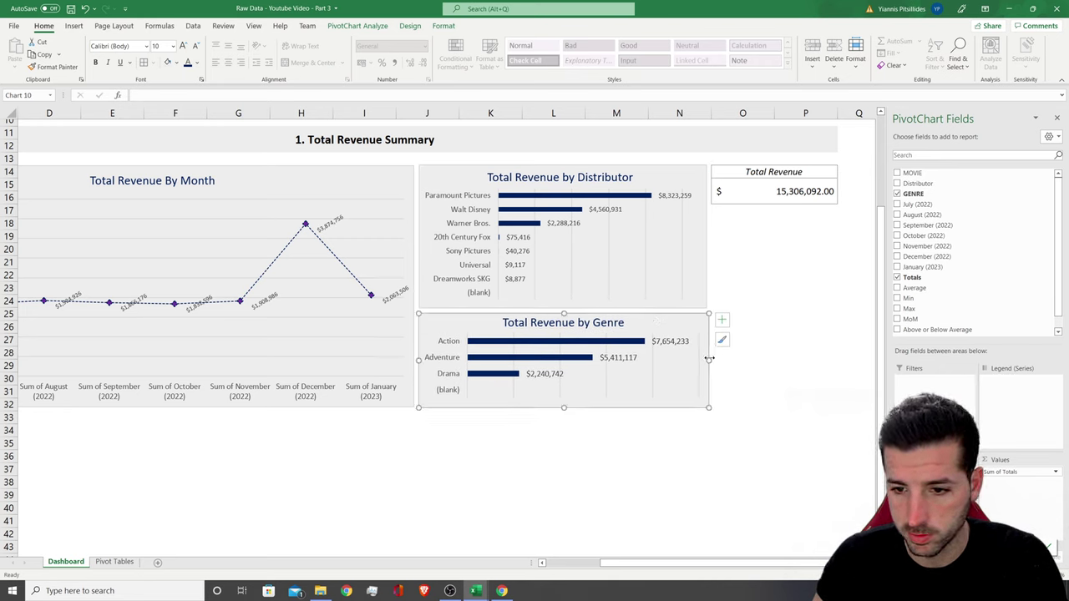
drag(708, 358, 706, 358)
click(739, 288)
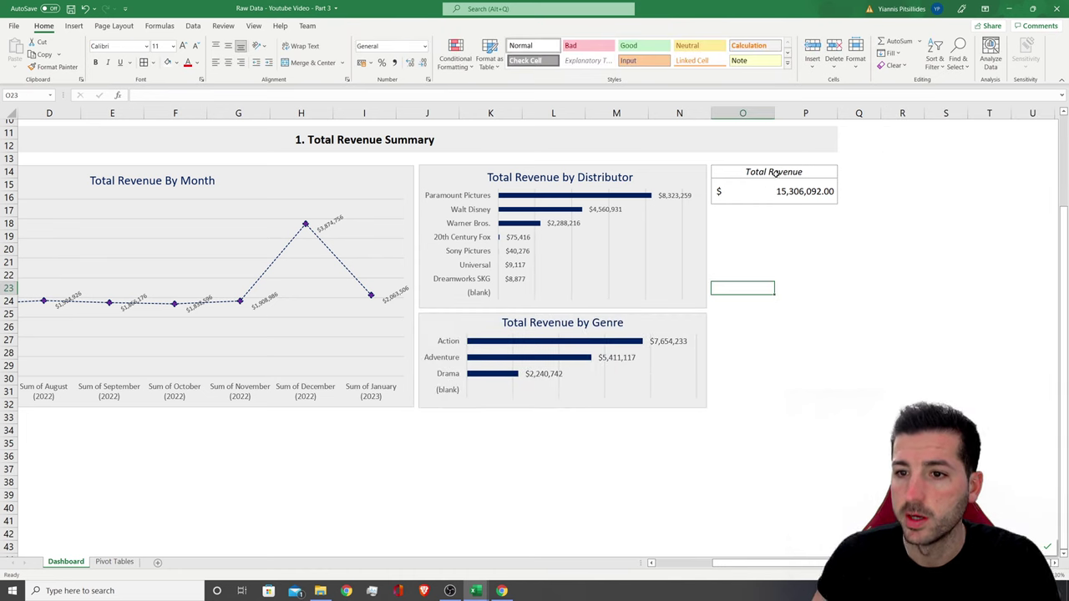
drag(775, 173, 805, 194)
key(ctrl+c)
click(808, 233)
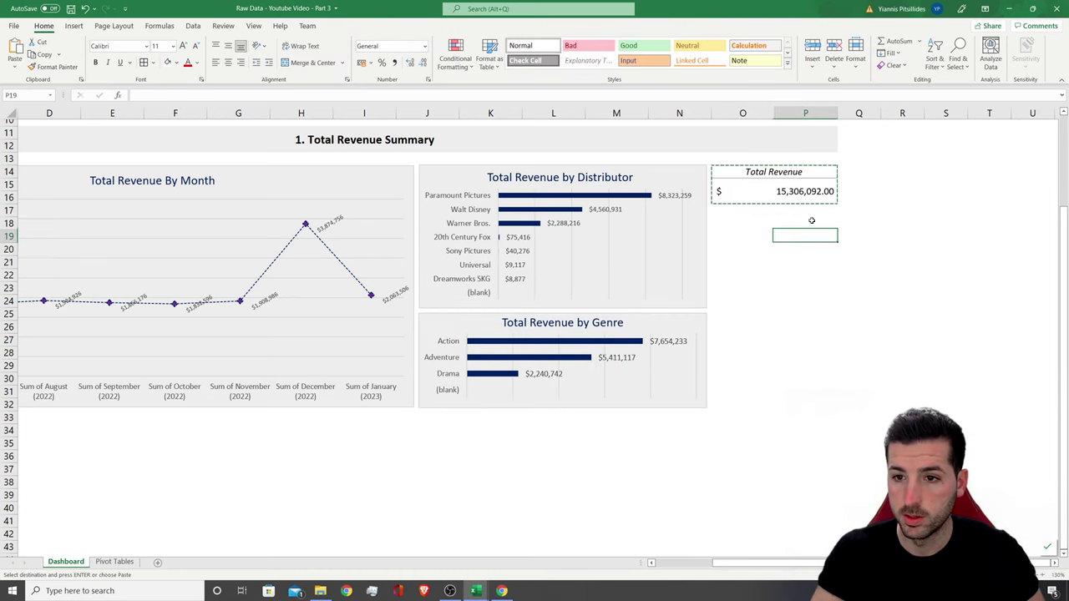
Fill the Total Revenue card's title cell O14 with light grey
click(776, 172)
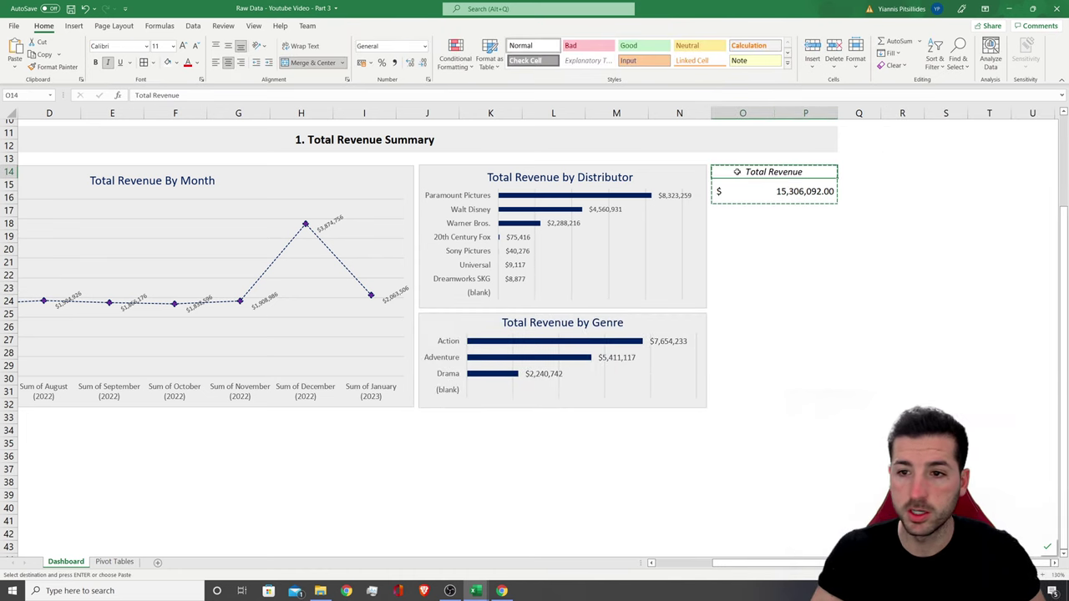
click(175, 63)
key(Escape)
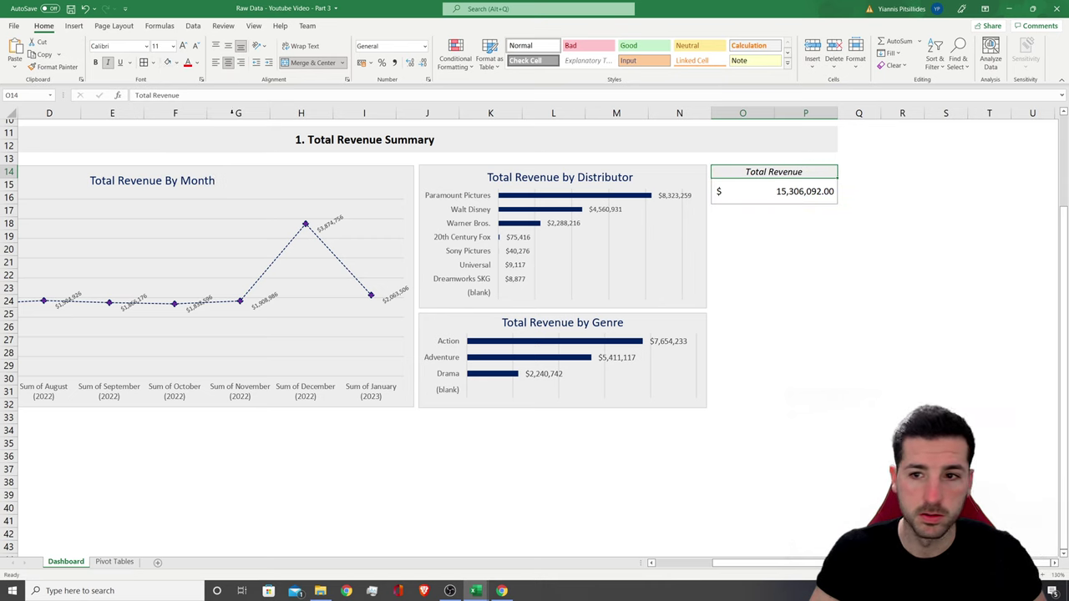
click(806, 278)
Copy the Total Revenue card in O14:P16 and paste it at O18, O22 and O26, leaving a blank row between cards
drag(774, 172, 806, 193)
key(ctrl+c)
click(720, 223)
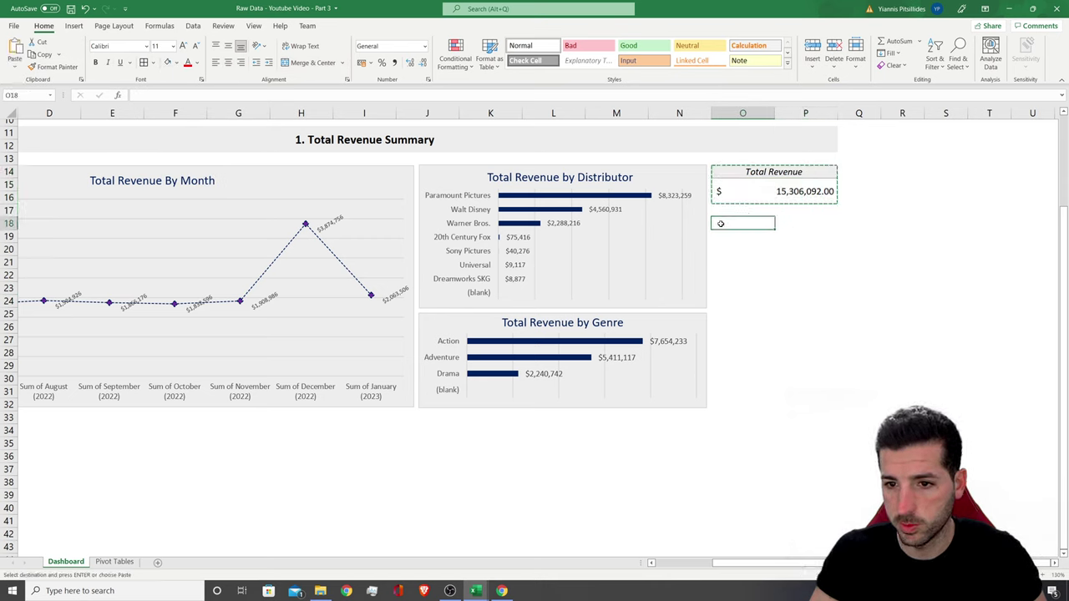
key(ctrl+v)
click(723, 275)
key(ctrl+v)
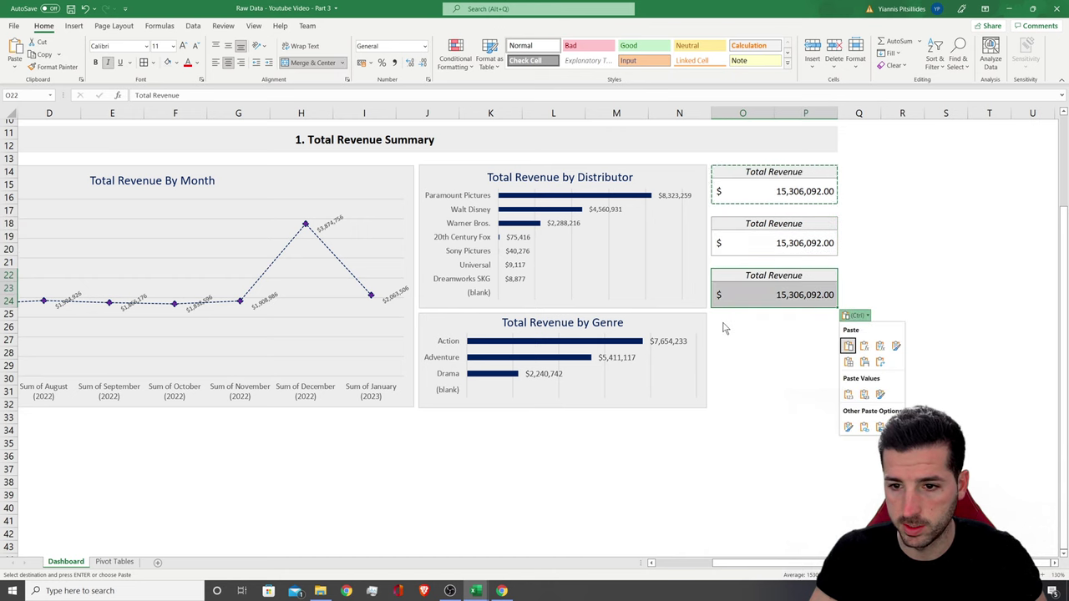
click(725, 328)
key(ctrl+v)
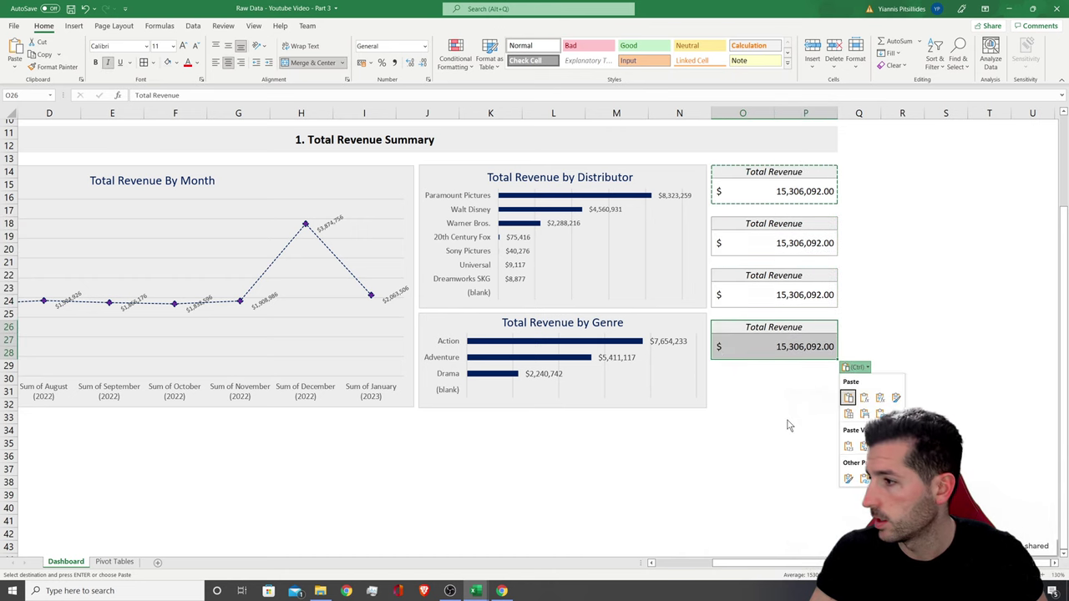
Add a fifth card by copying the one at O26 and pasting it at O30
scroll(787, 426, down, 2)
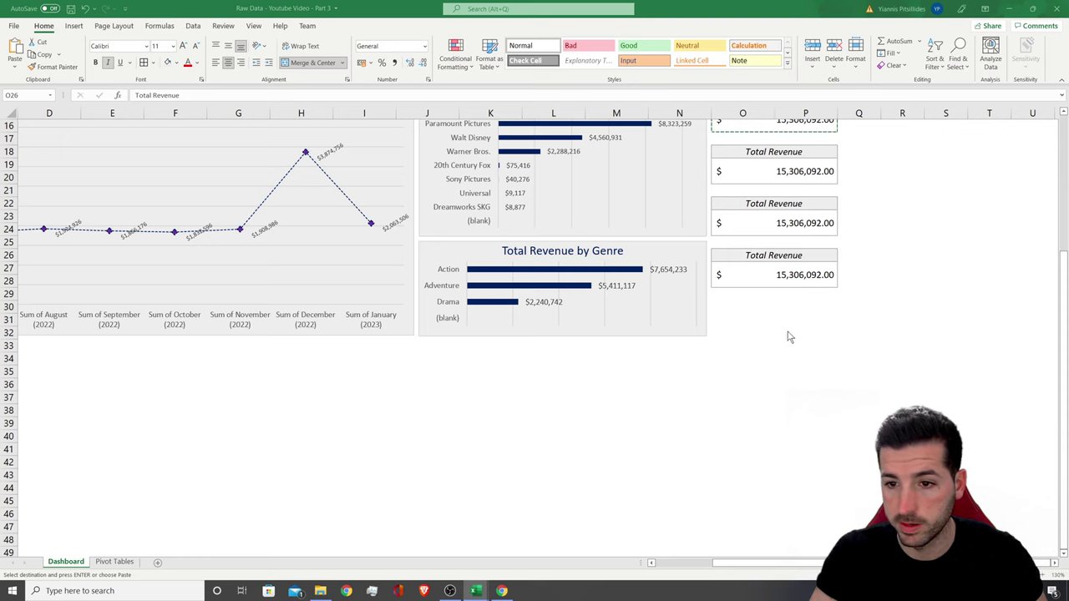
drag(747, 255, 827, 284)
key(ctrl+c)
click(723, 305)
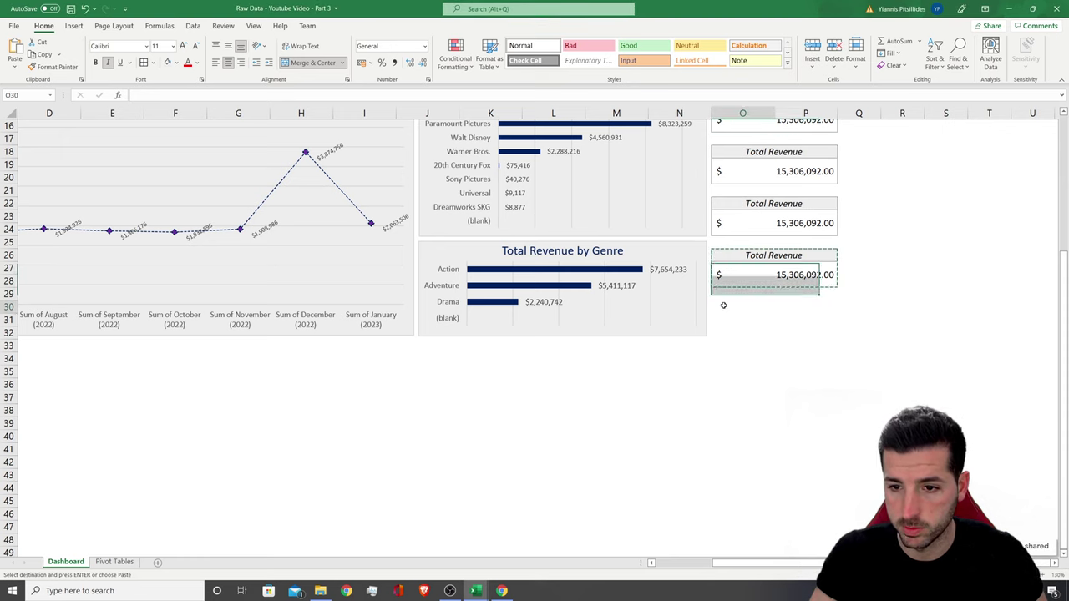
key(ctrl+v)
click(742, 371)
scroll(751, 334, up, 4)
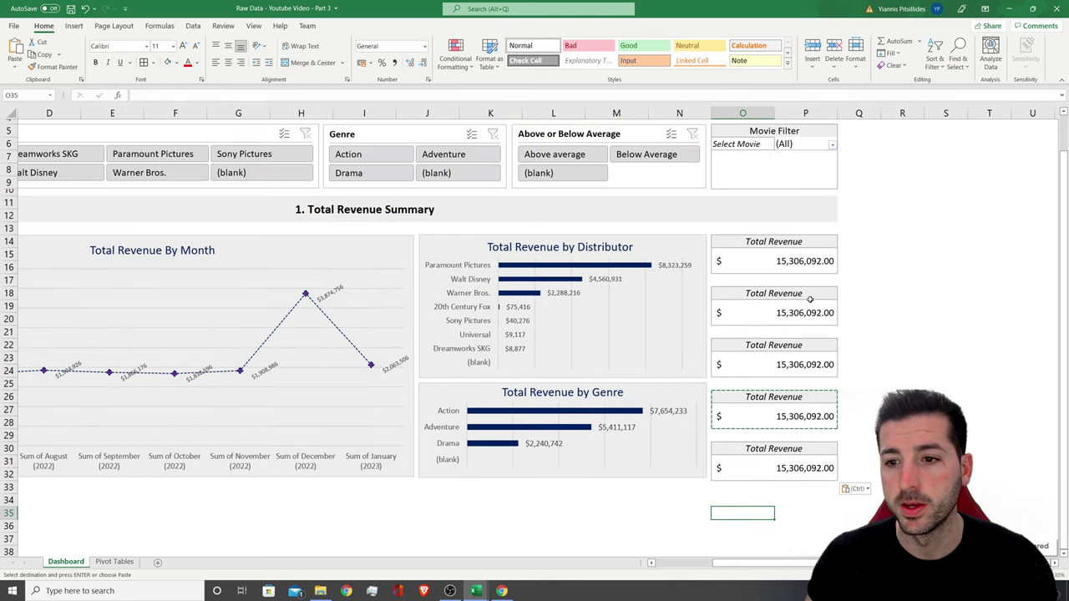
Duplicate the Sum of Totals pivot table from P3:P4 to R3 on the Pivot Tables sheet
click(788, 305)
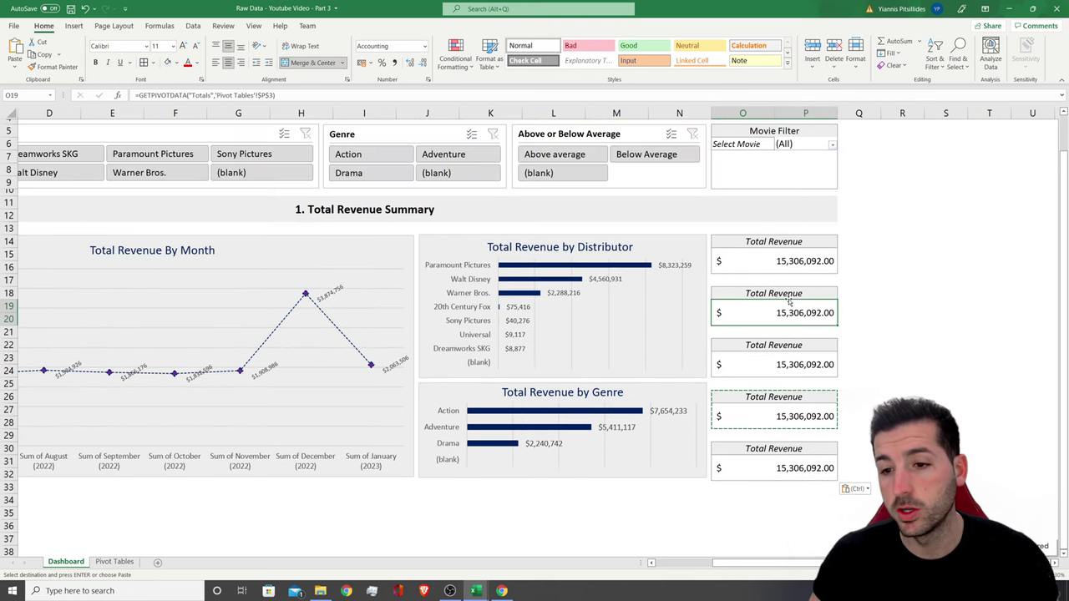
click(110, 564)
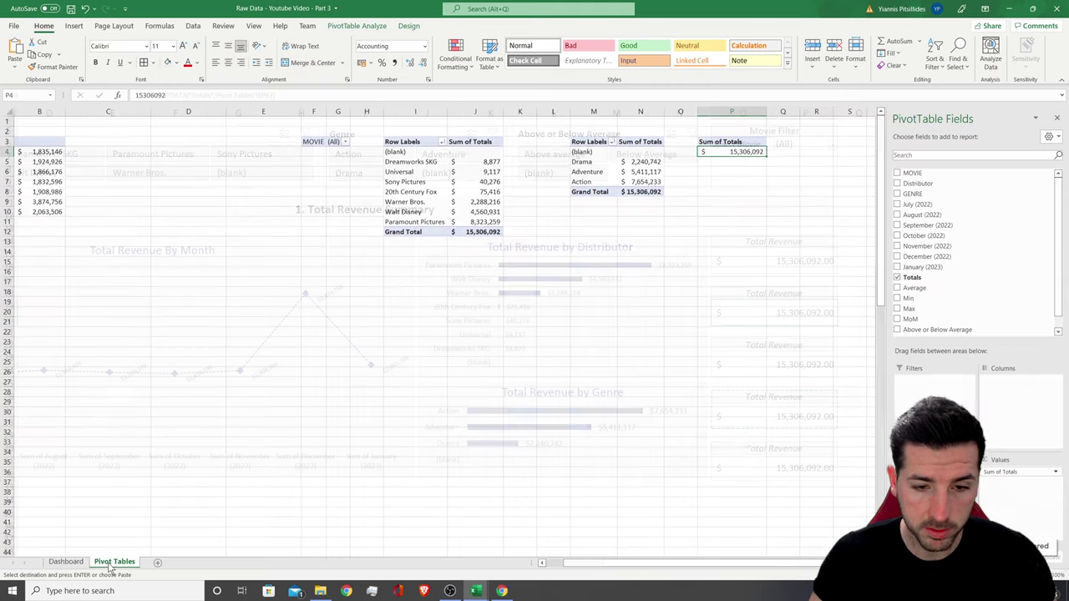
click(681, 252)
drag(723, 141, 738, 152)
key(ctrl+c)
click(814, 140)
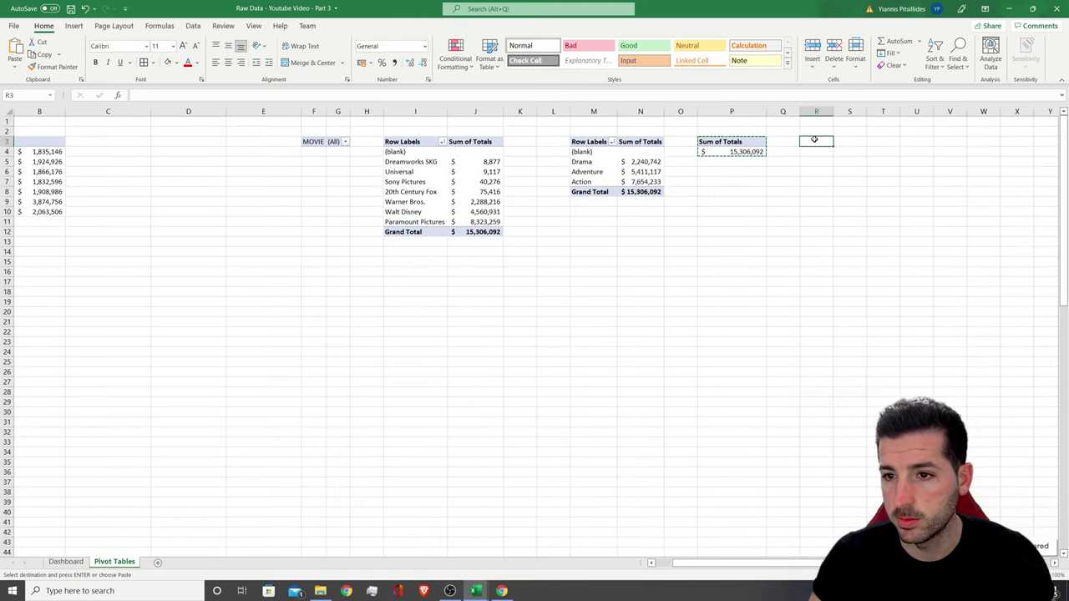
key(ctrl+v)
click(832, 241)
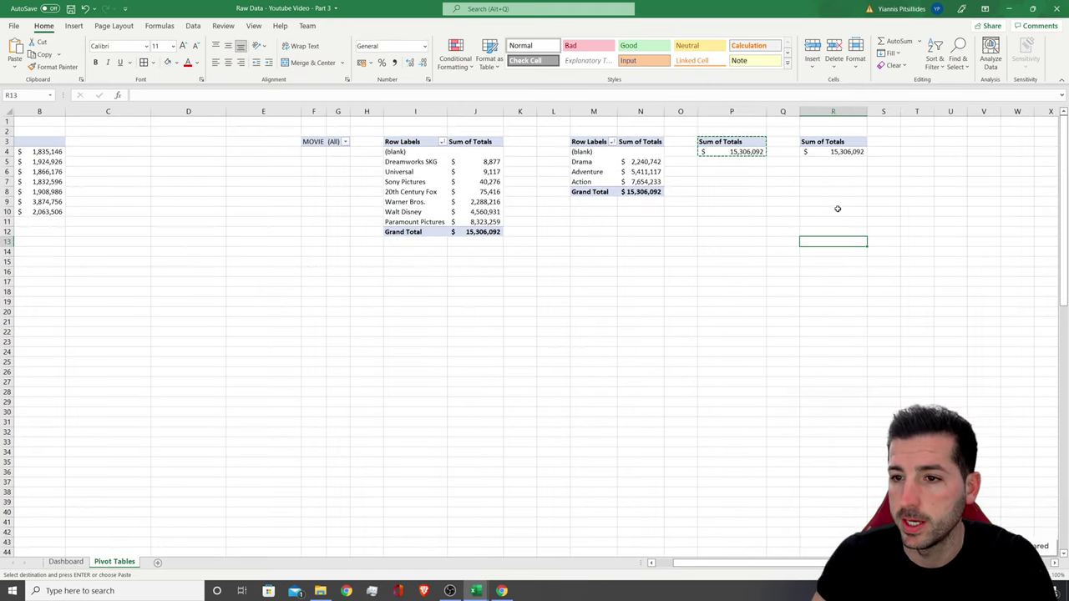
Replace Totals with MoM as the value field of the pivot table at R3
click(839, 151)
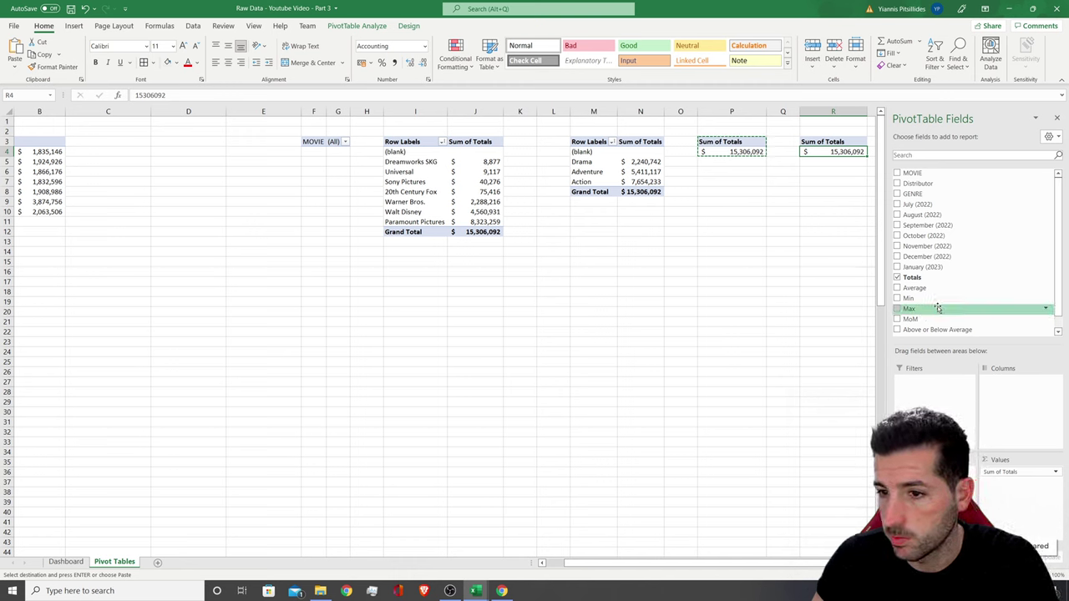
scroll(938, 287, down, 1)
drag(944, 310, 976, 343)
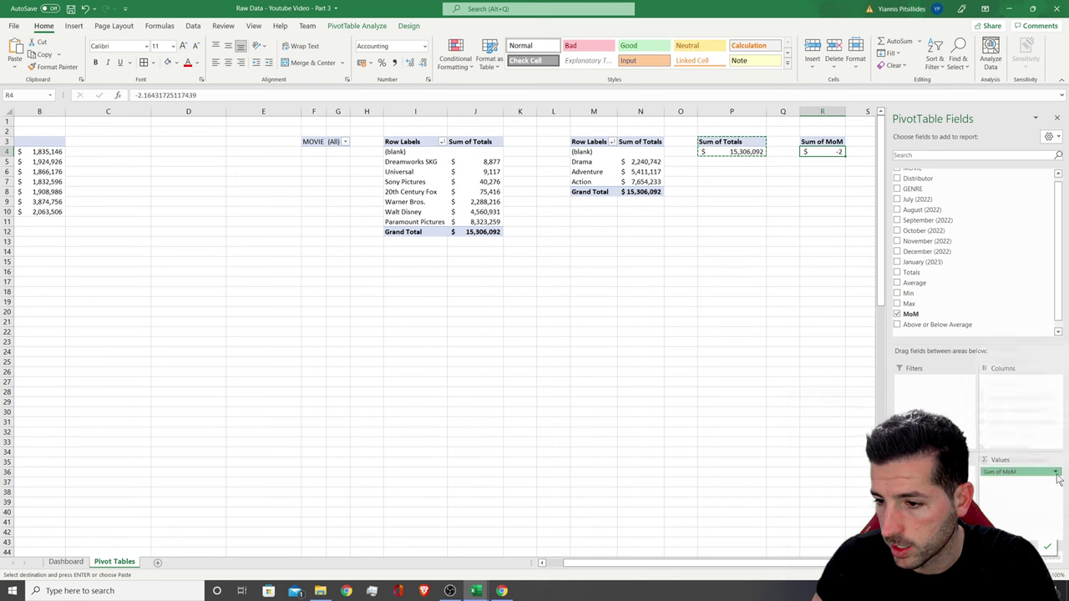
Summarize the MoM field by average and format R4 as a percentage with two decimal places
click(1019, 471)
click(1022, 452)
click(494, 267)
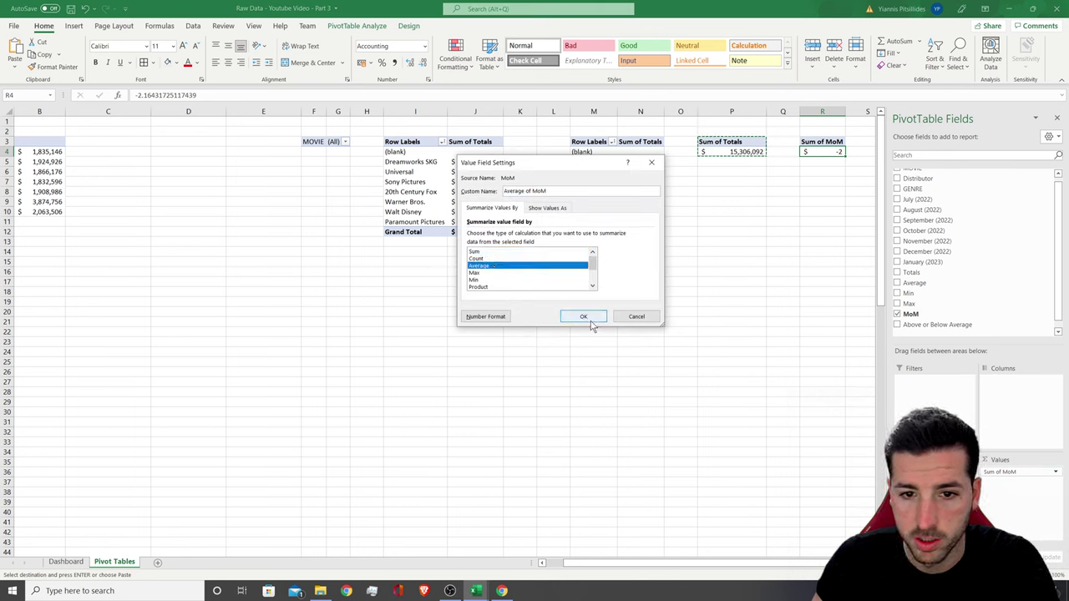
click(590, 317)
click(382, 63)
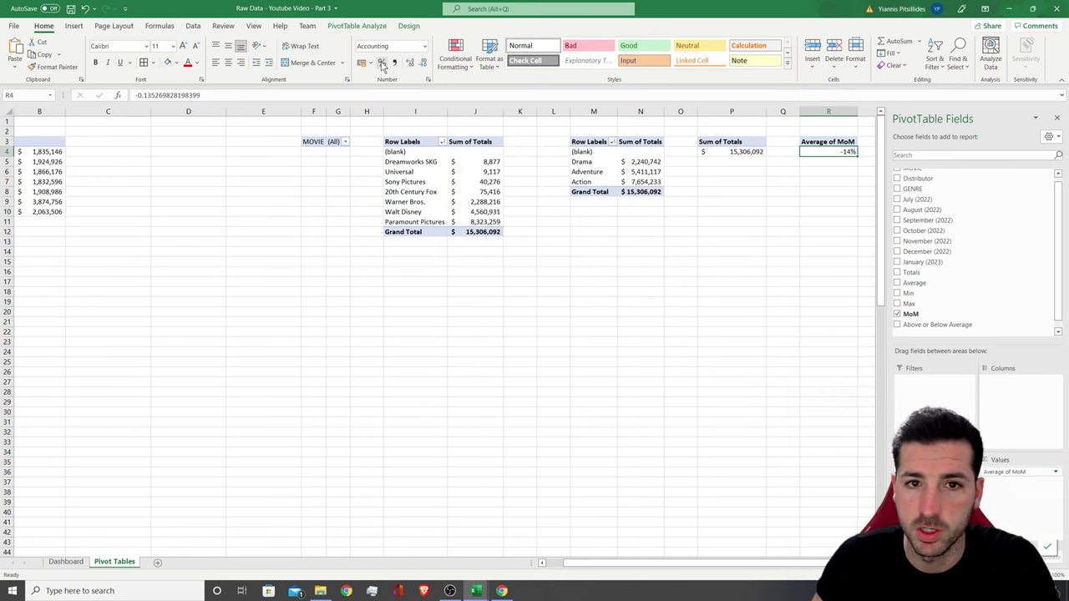
double_click(409, 62)
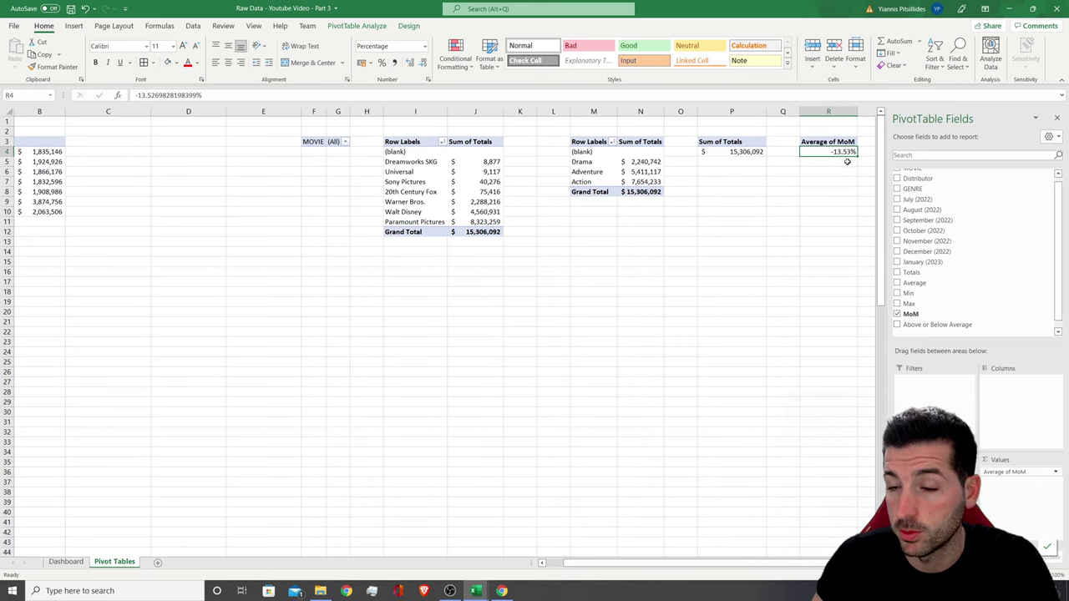
Link the second dashboard card's value in O19 to the Average of MoM in R4 of the Pivot Tables sheet
click(66, 562)
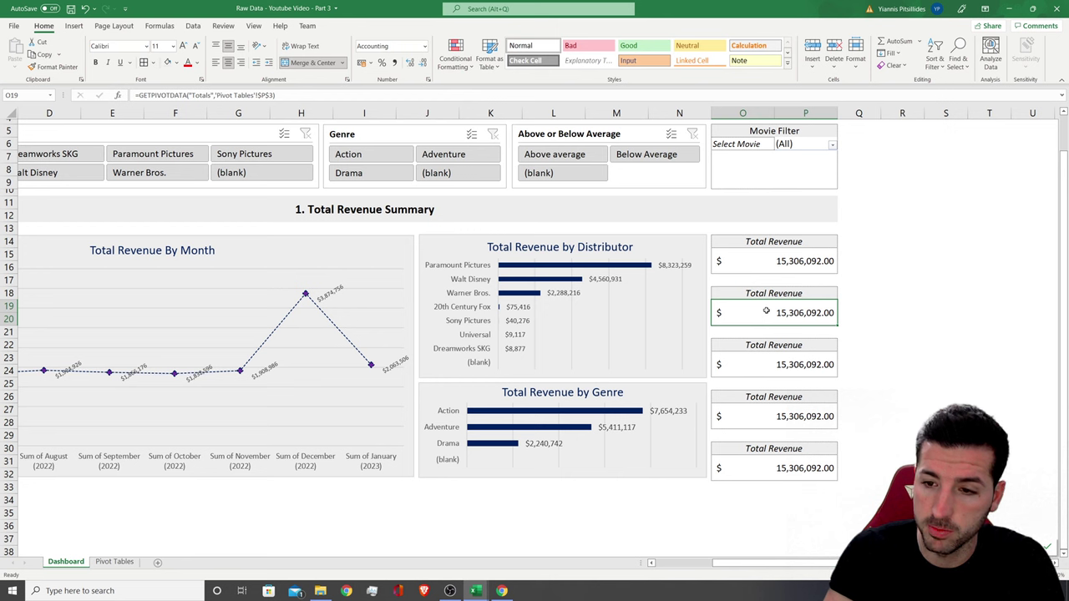
text(=)
click(114, 561)
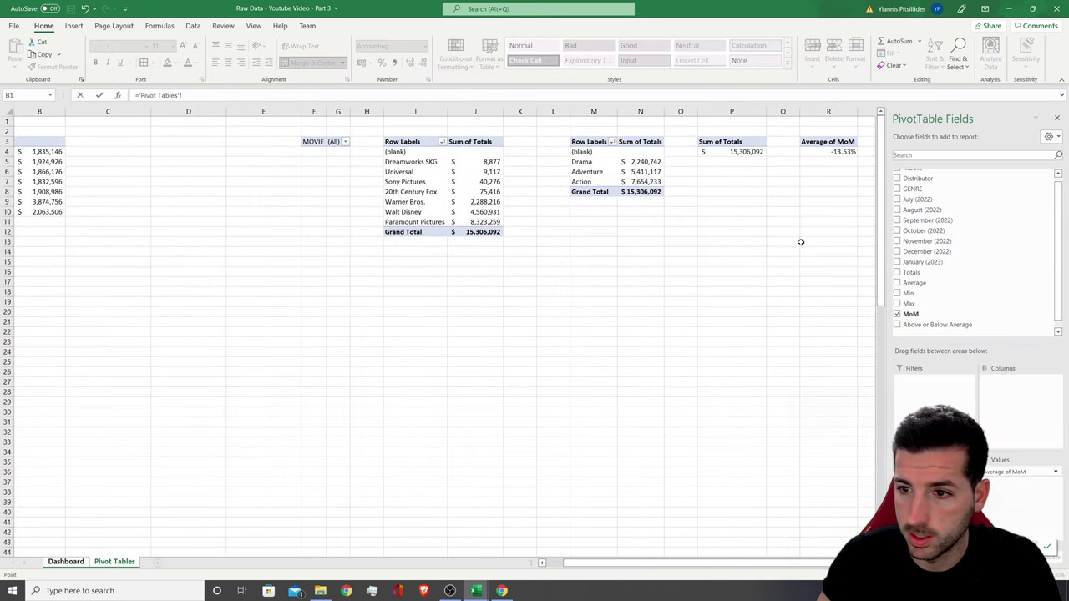
click(831, 151)
key(Return)
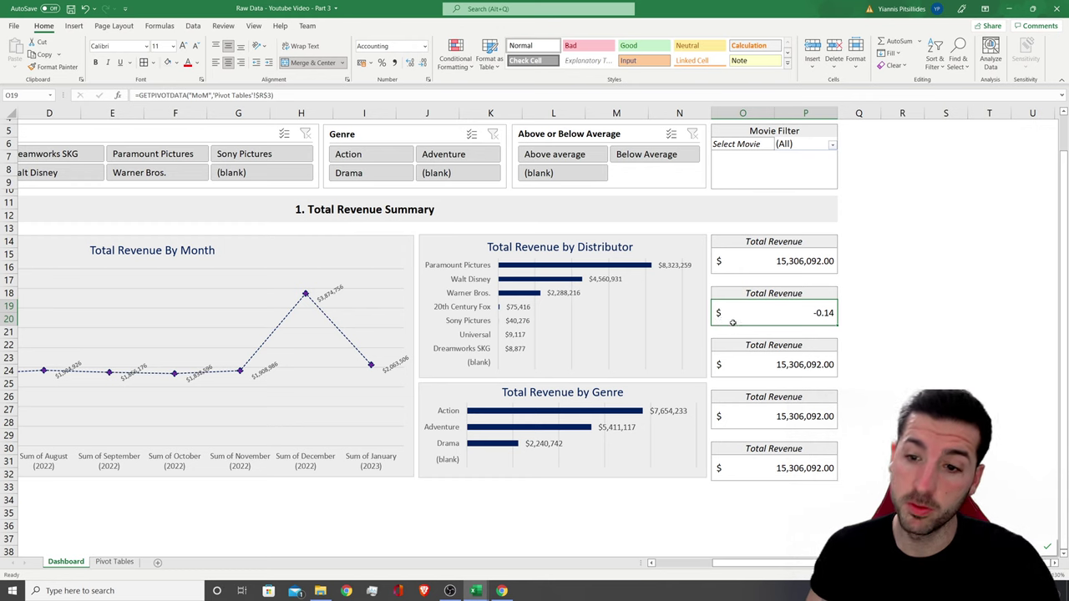
Format the MoM value in O19 as a percentage with two decimal places
click(381, 63)
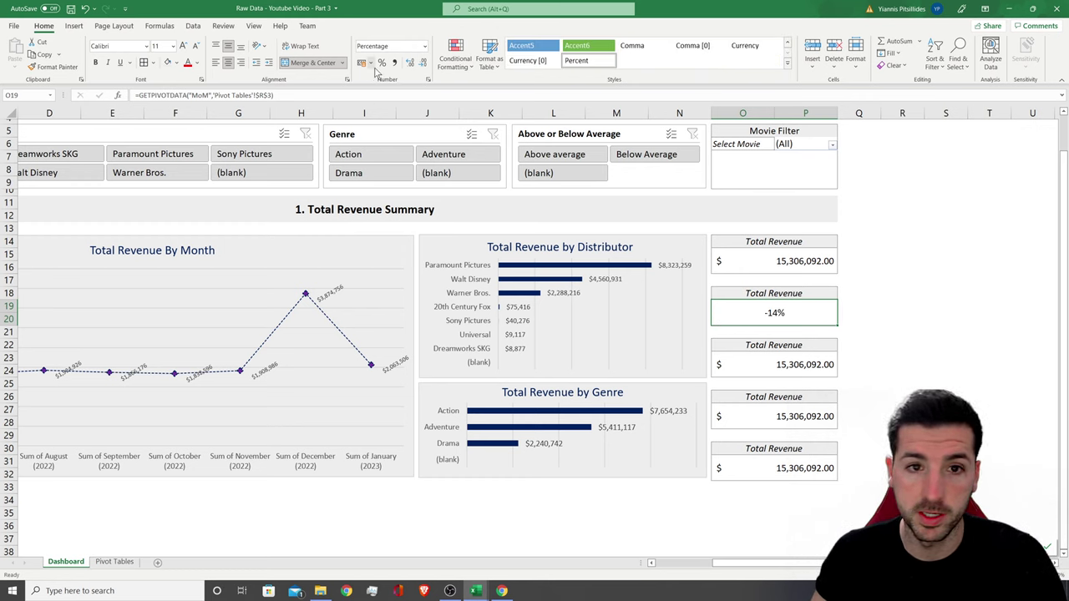
click(409, 63)
click(409, 64)
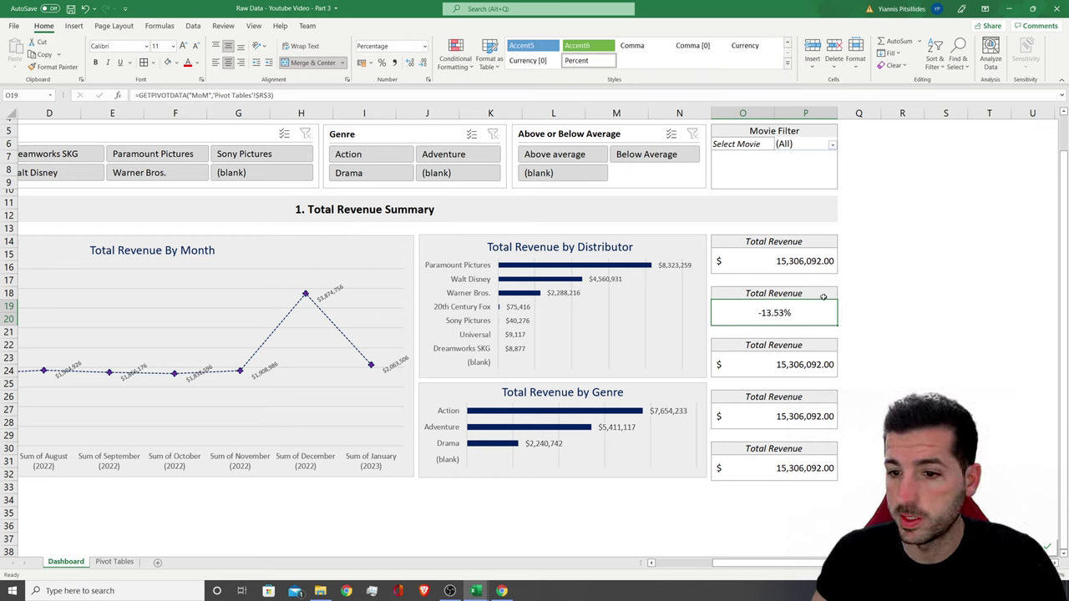
Test the cards by filtering the Genre slicer to Action and Adventure, and clear the filter
scroll(901, 321, up, 1)
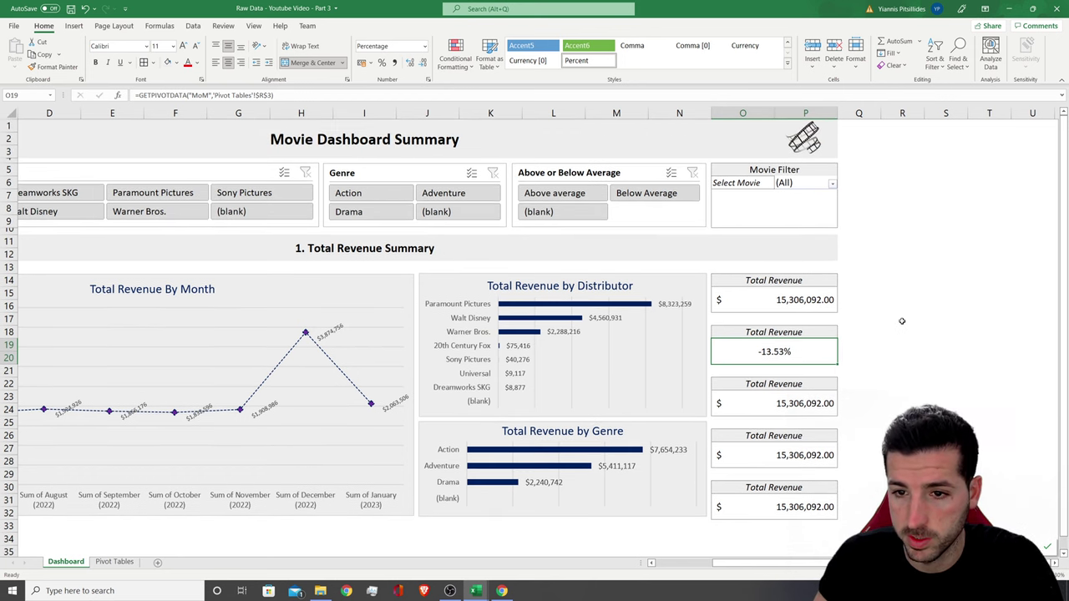
click(380, 194)
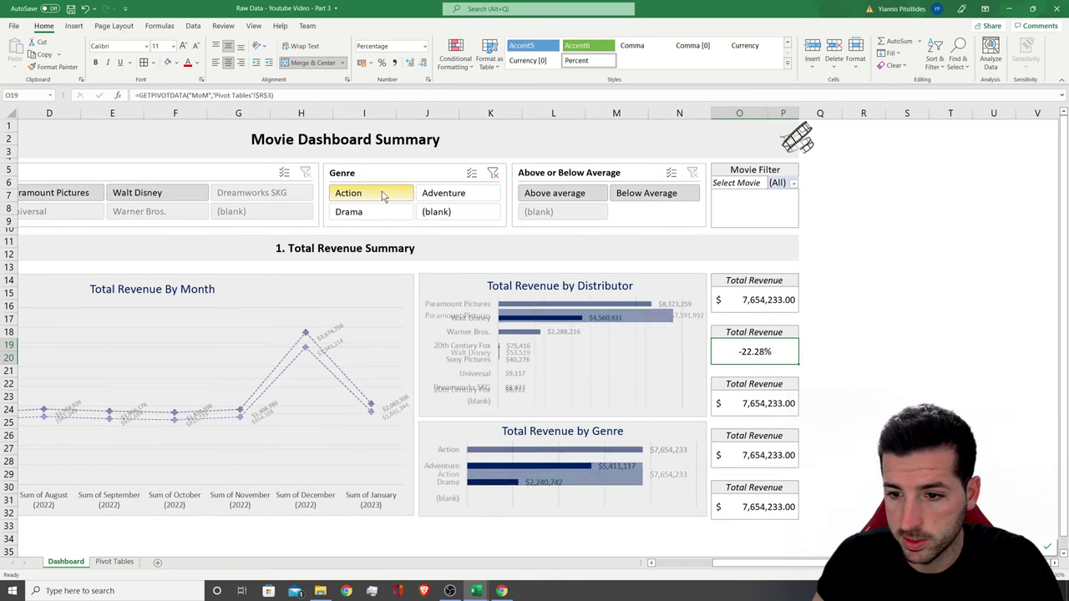
click(428, 195)
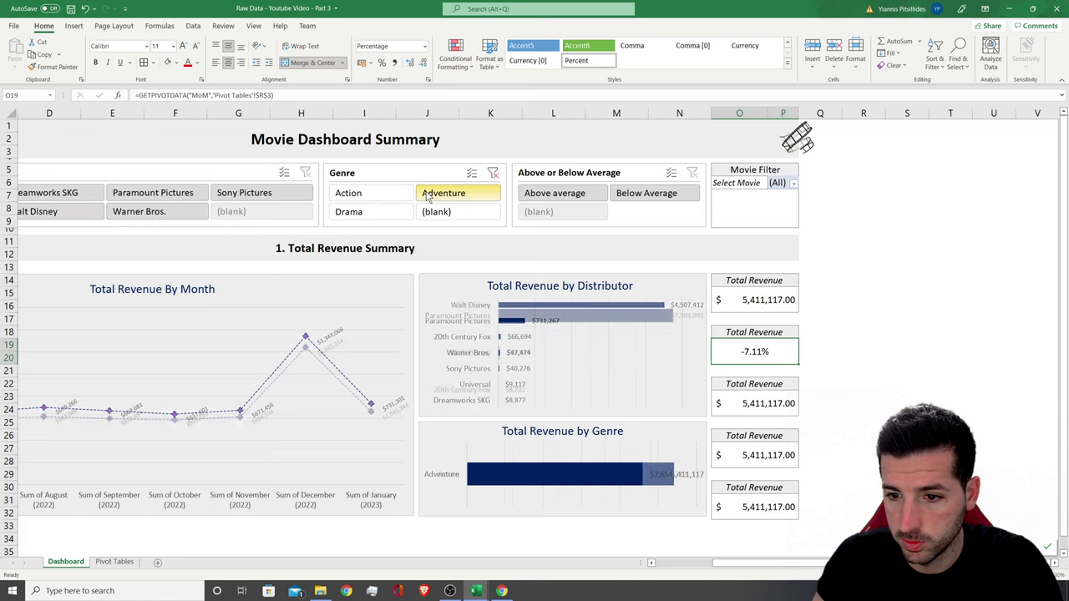
click(350, 194)
click(492, 176)
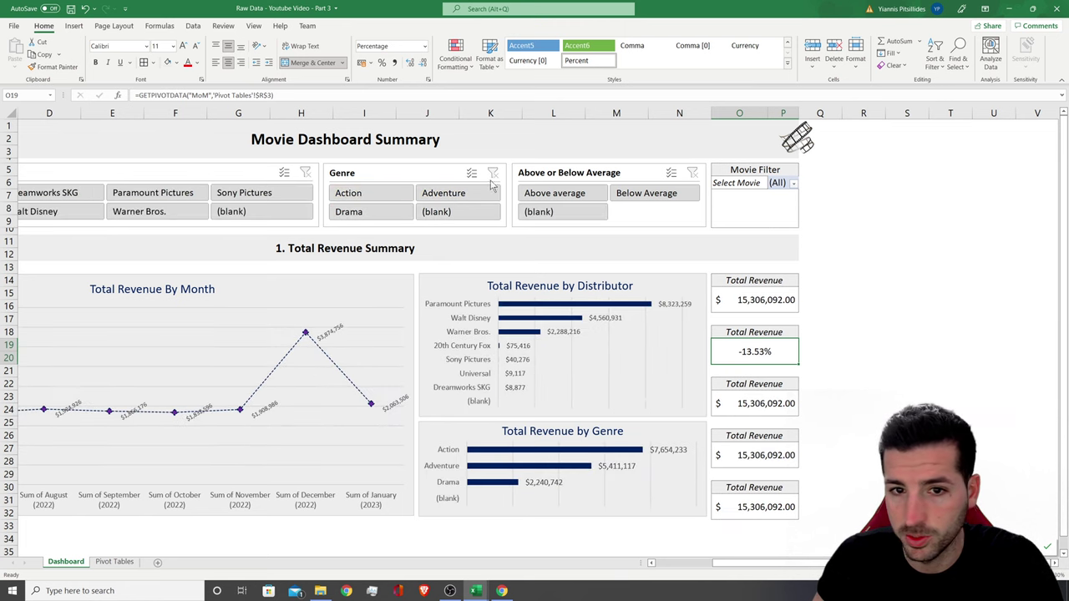
Turn off autofitting column widths on update for the Select Movie pivot table and widen column P
click(775, 182)
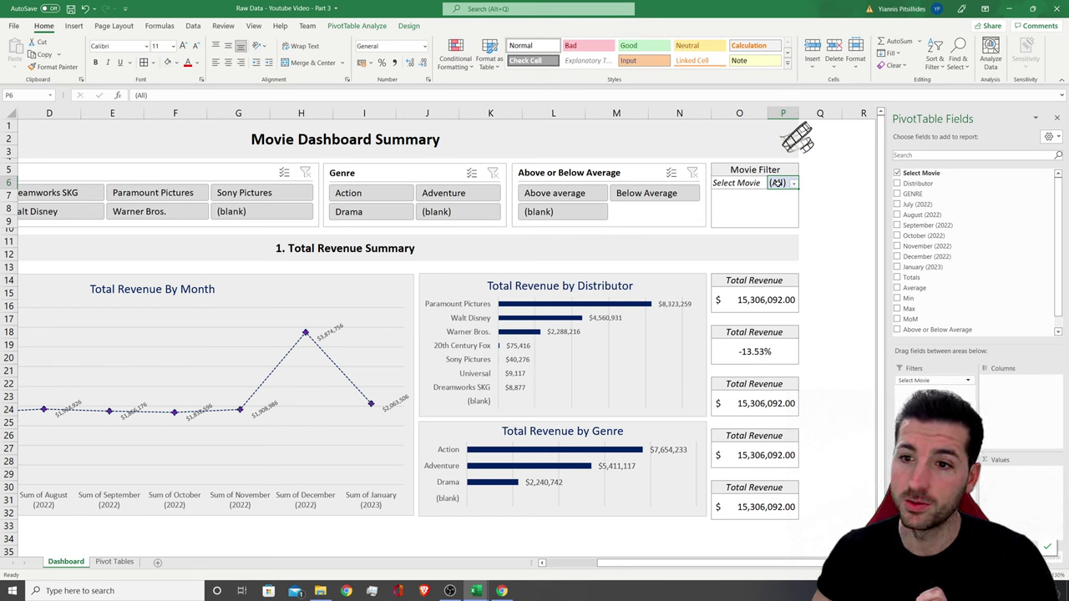
right_click(775, 182)
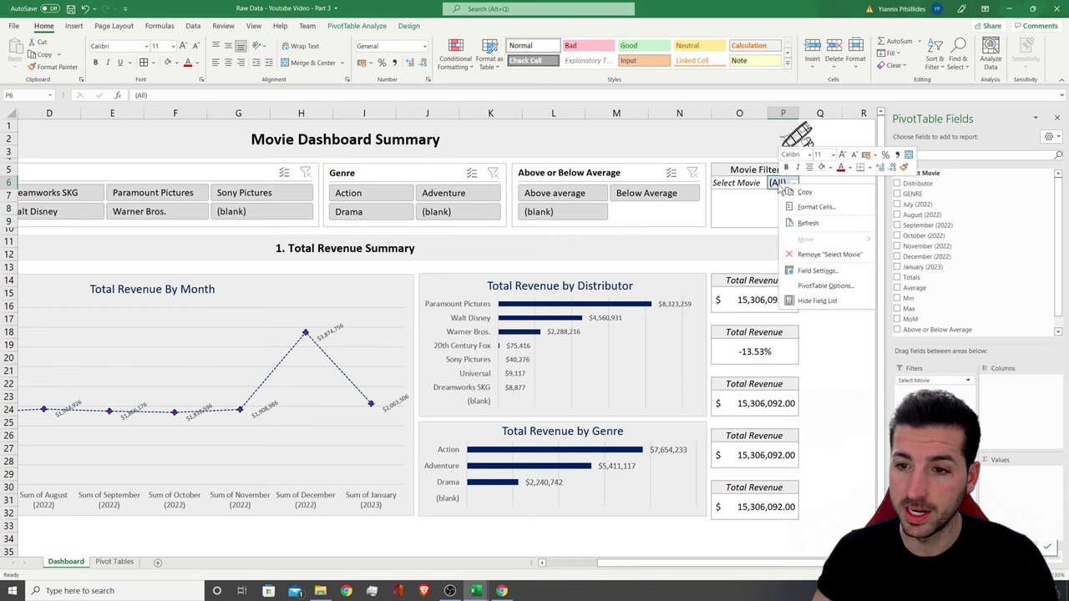
click(823, 286)
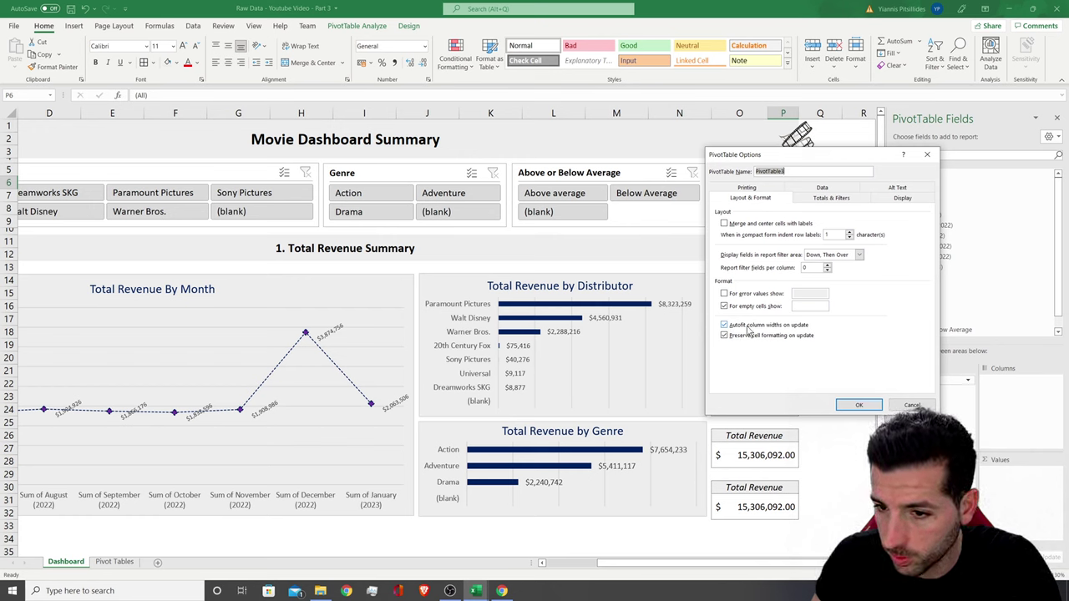
click(750, 327)
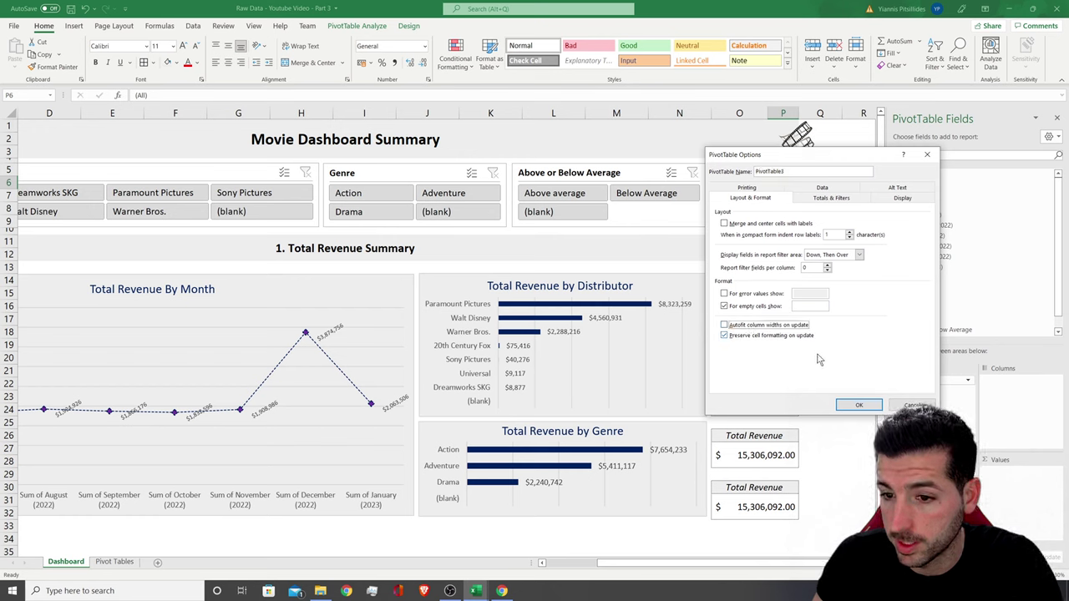
click(859, 405)
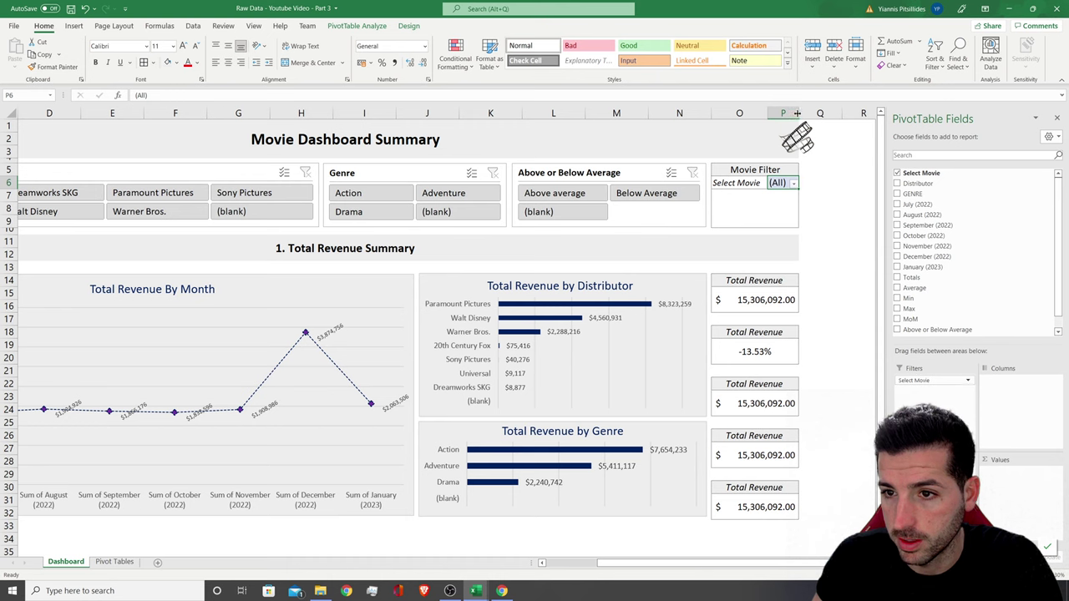
drag(811, 116, 822, 115)
click(838, 383)
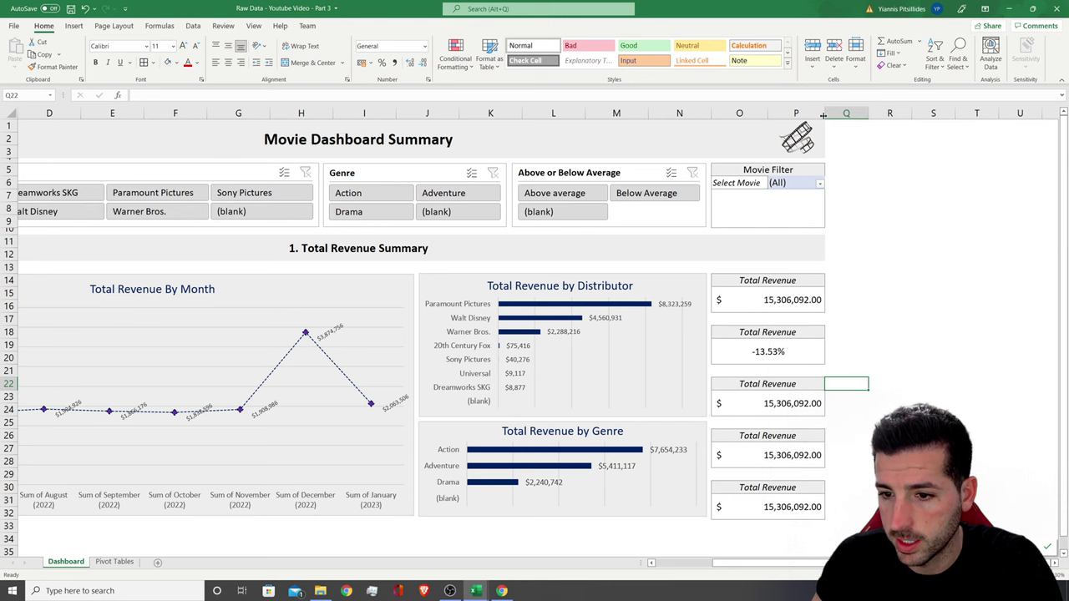
Retitle the second summary card in O18 as MoM
scroll(878, 302, down, 1)
click(864, 296)
click(769, 311)
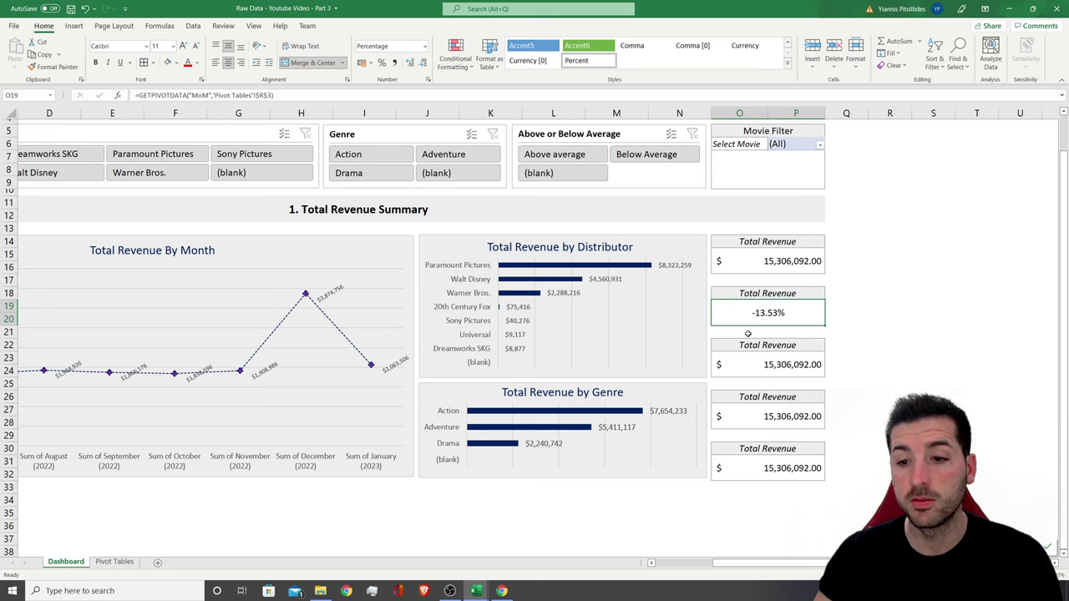
click(756, 294)
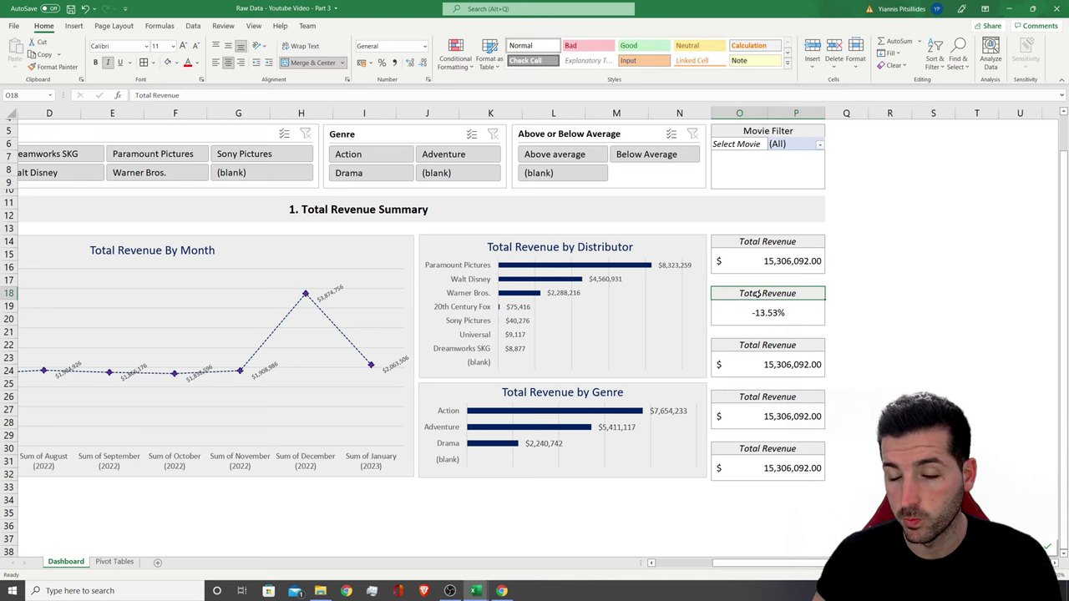
text(MoM)
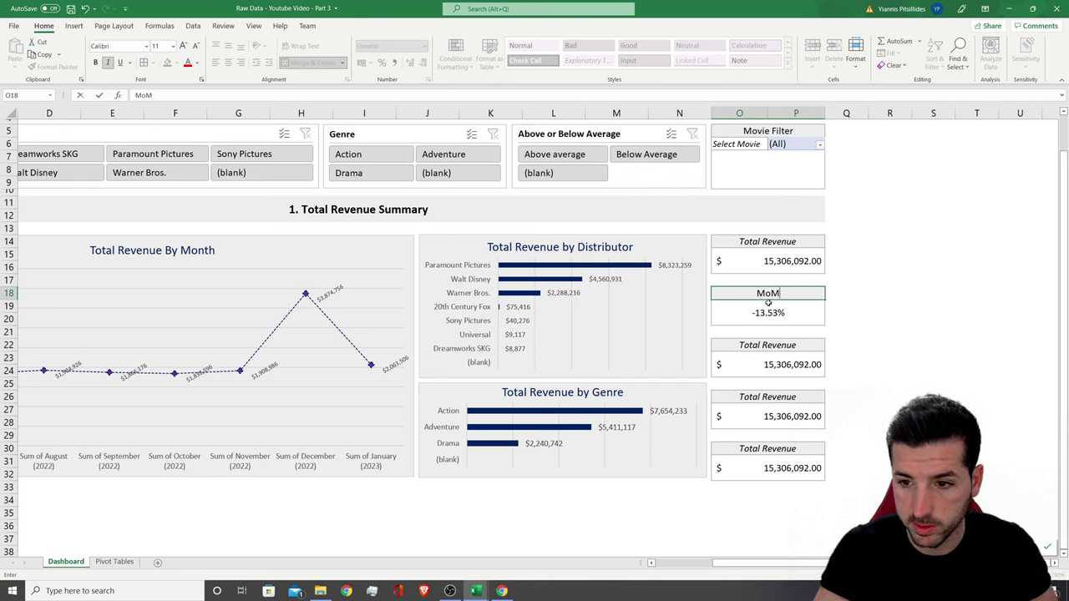
key(Return)
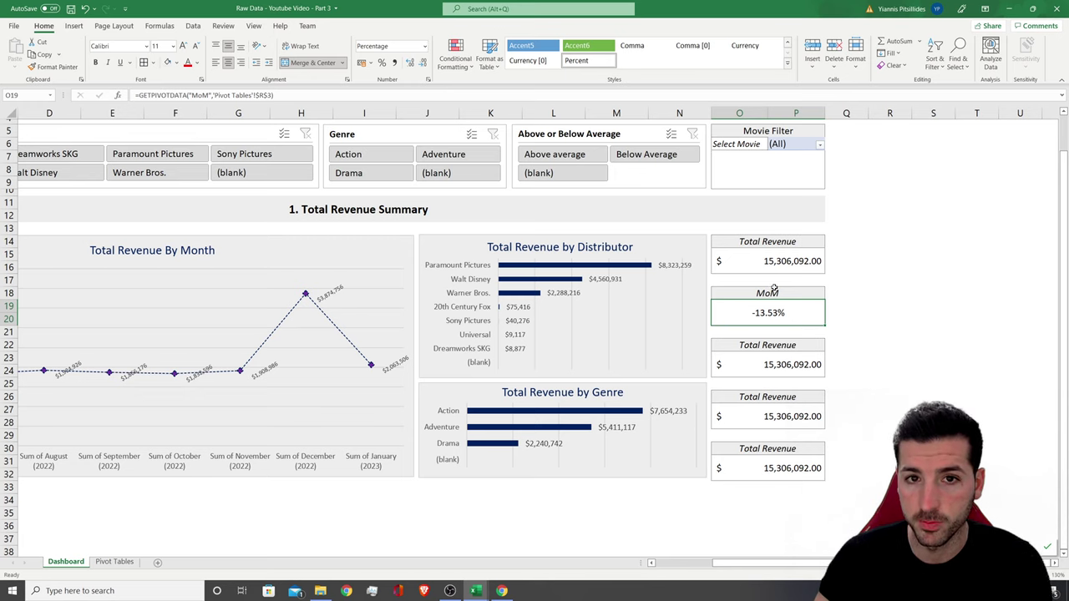
Add a conditional formatting rule that highlights the MoM value in O19 when it is greater than 0
click(455, 56)
mouse_move(510, 95)
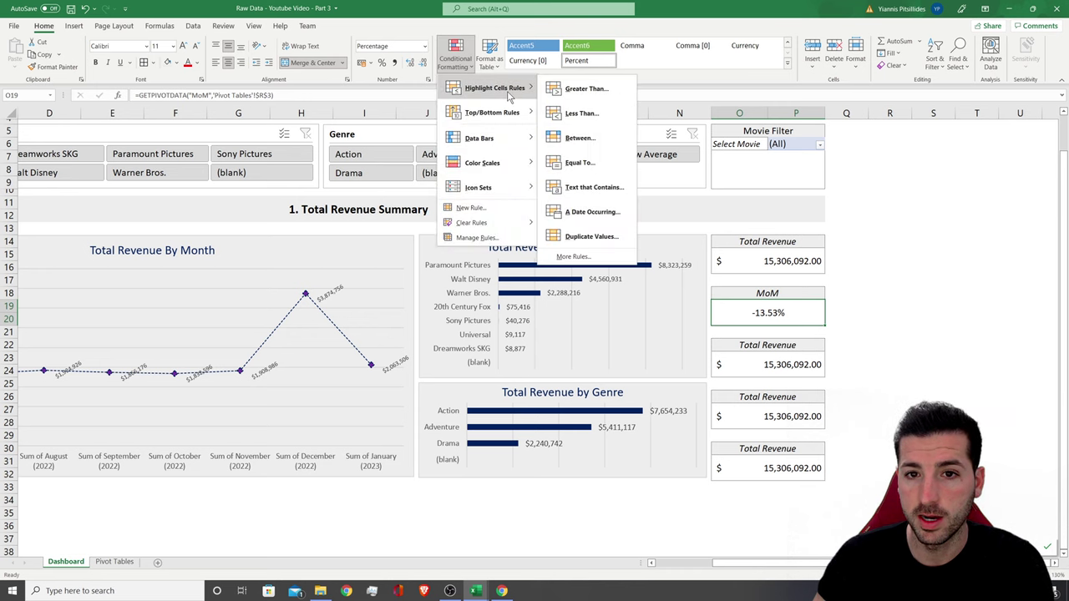
click(586, 88)
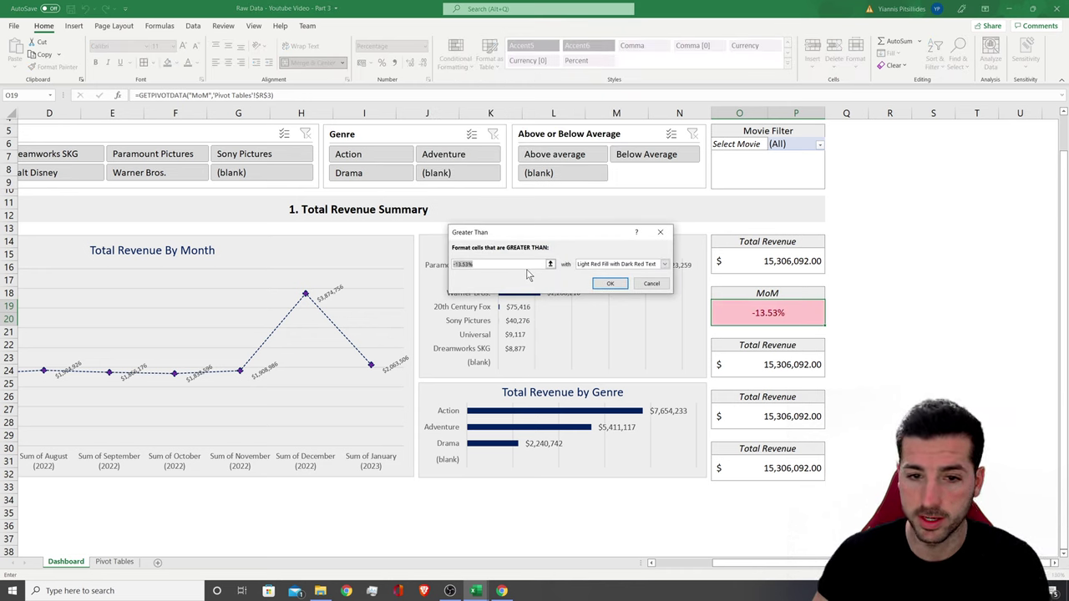
text(0)
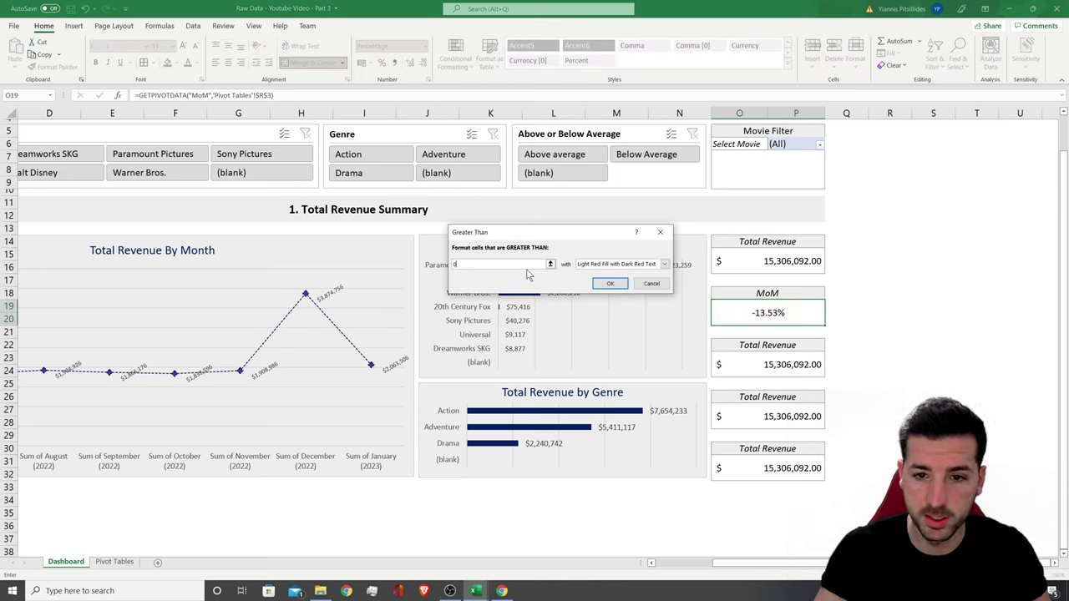
click(597, 264)
click(602, 288)
click(612, 284)
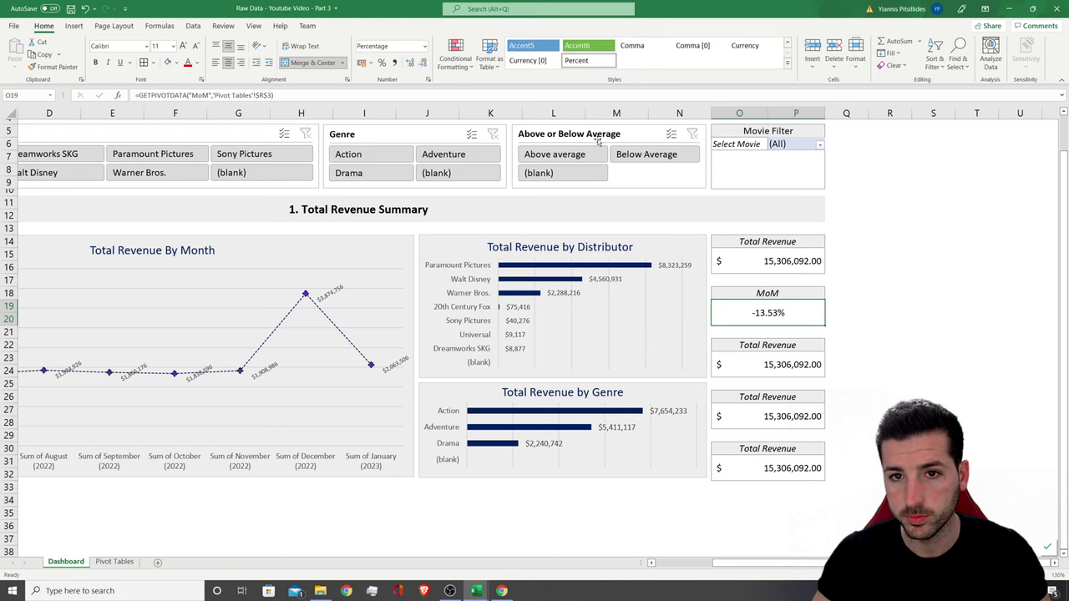
Add a second rule to O19 that applies Light Red Fill with Dark Red Text when MoM is less than 0
click(456, 56)
mouse_move(480, 90)
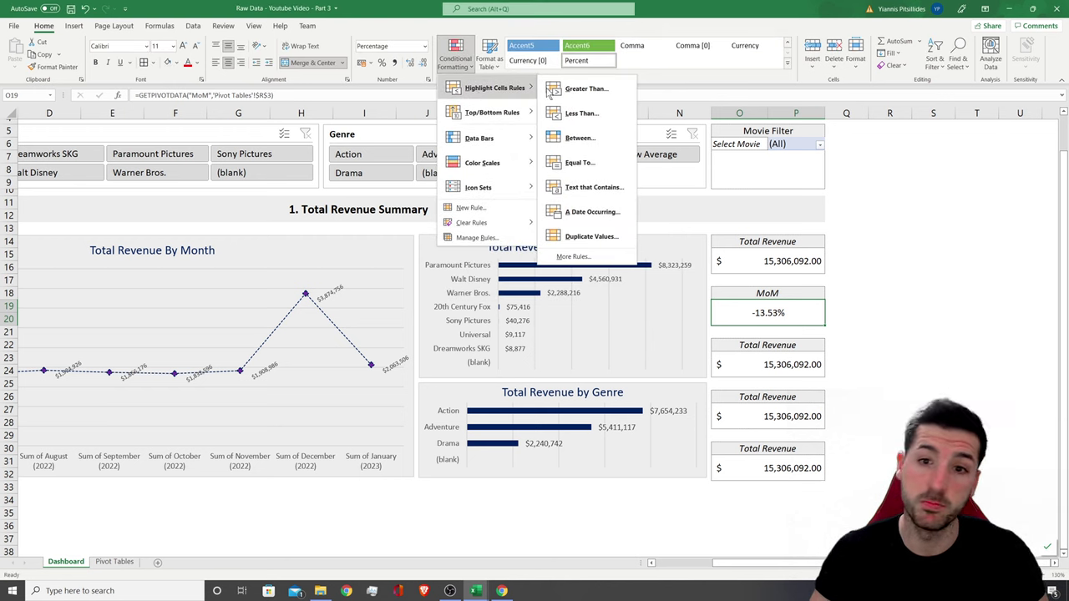
click(577, 113)
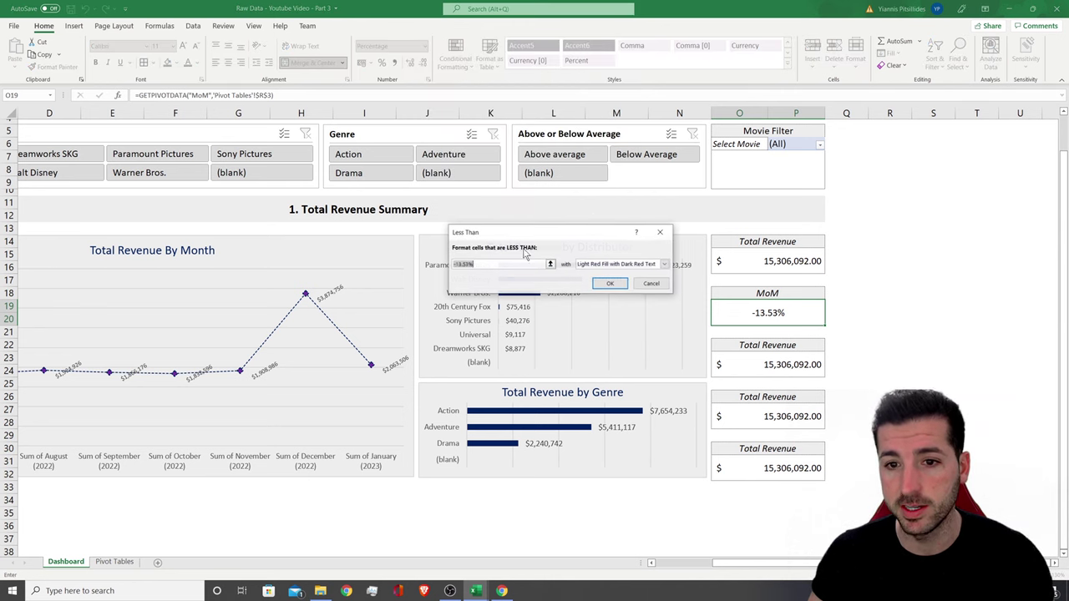
text(0)
click(609, 283)
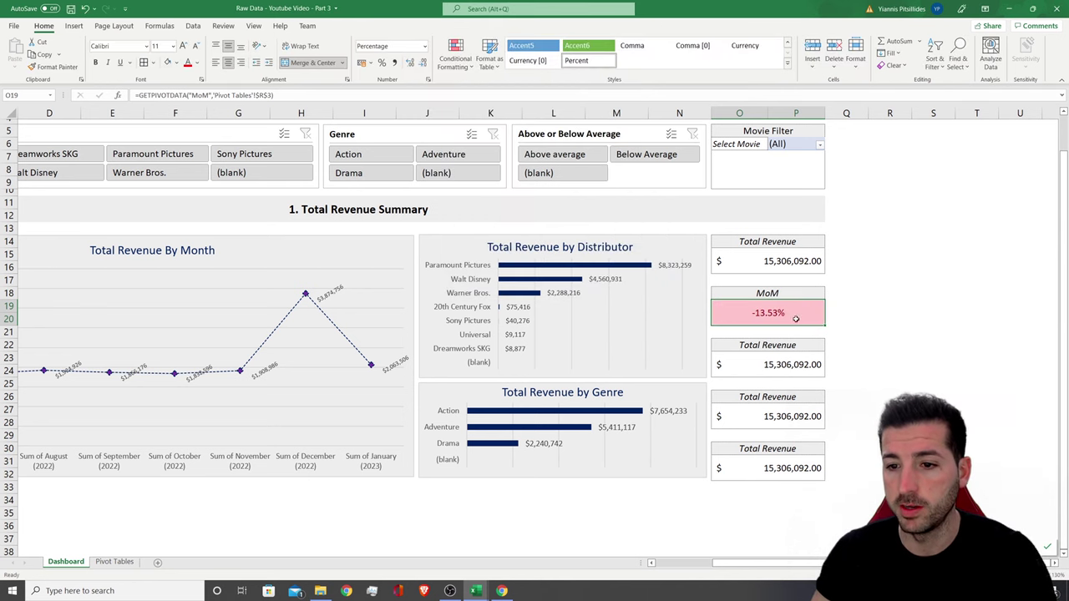
click(894, 317)
click(787, 310)
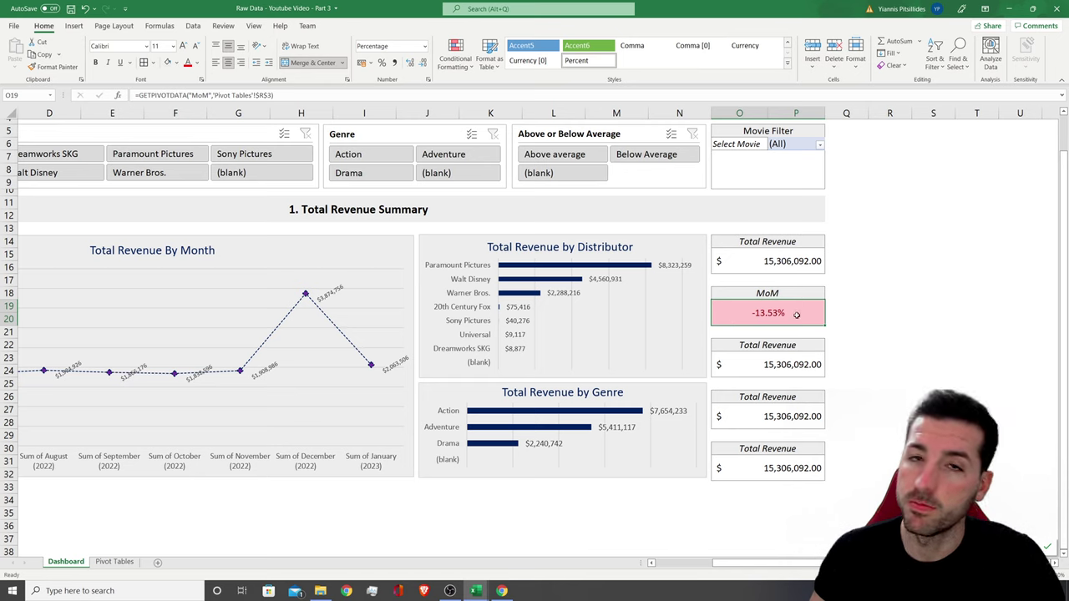
click(890, 293)
scroll(890, 293, down, 1)
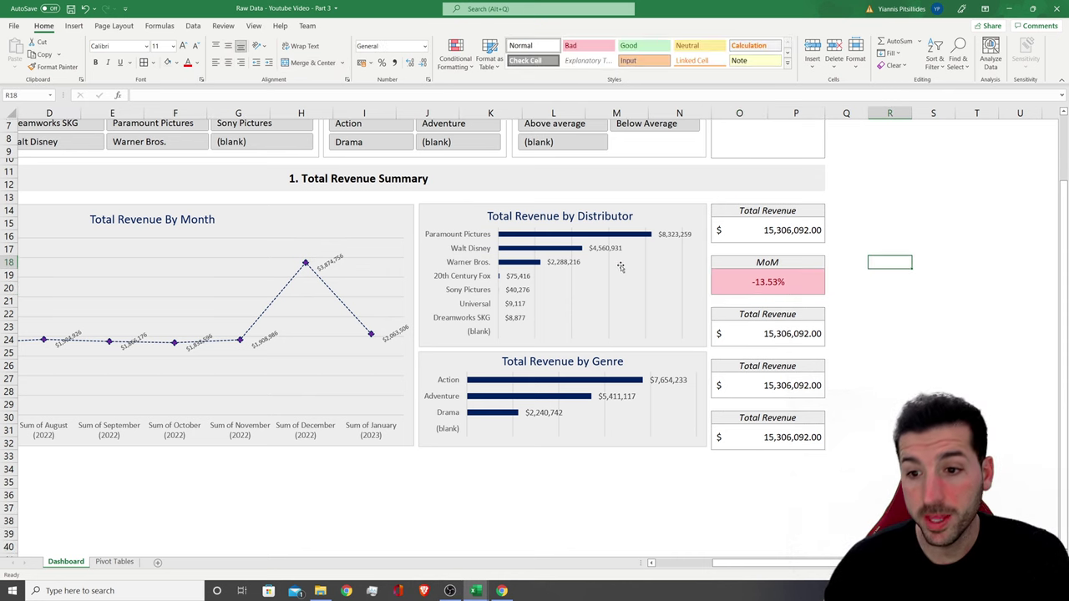
click(737, 287)
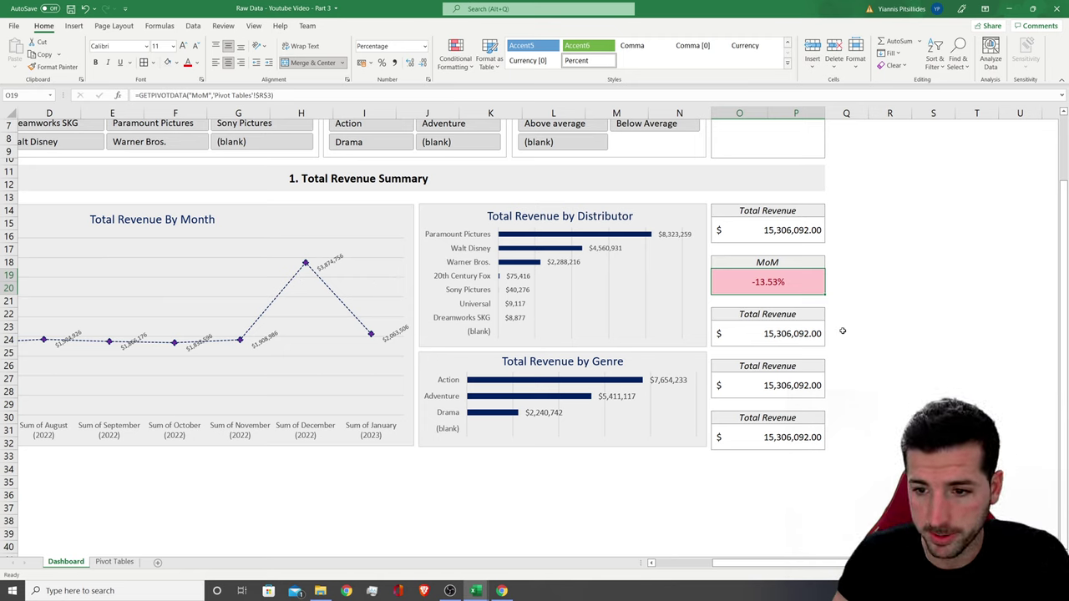
Retitle the third summary card in O22 as Average Revenue Per Month and reduce its font size to 10
click(758, 313)
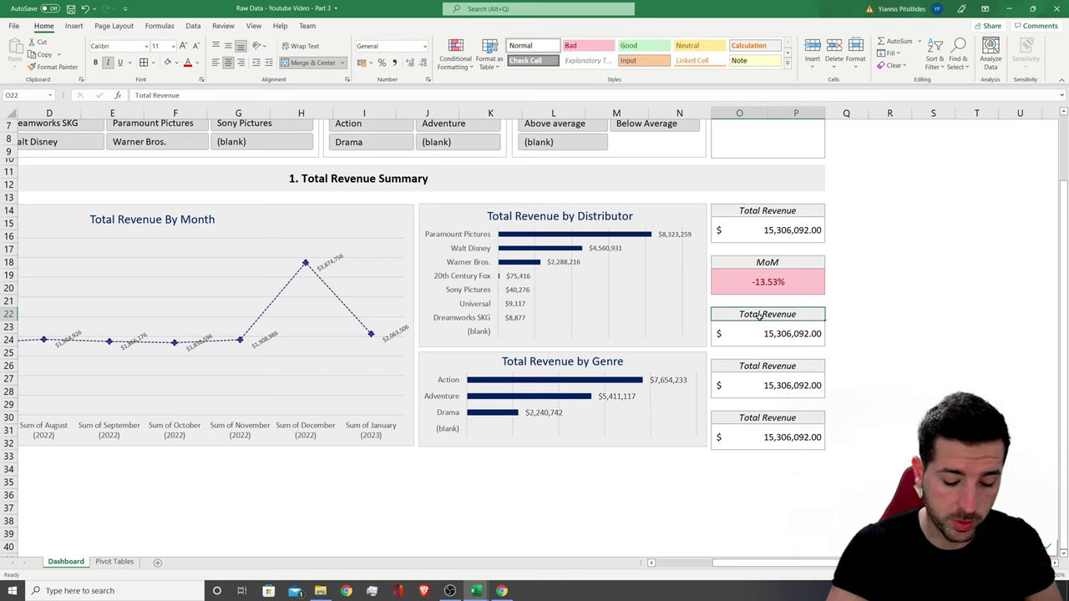
text(Average Reve)
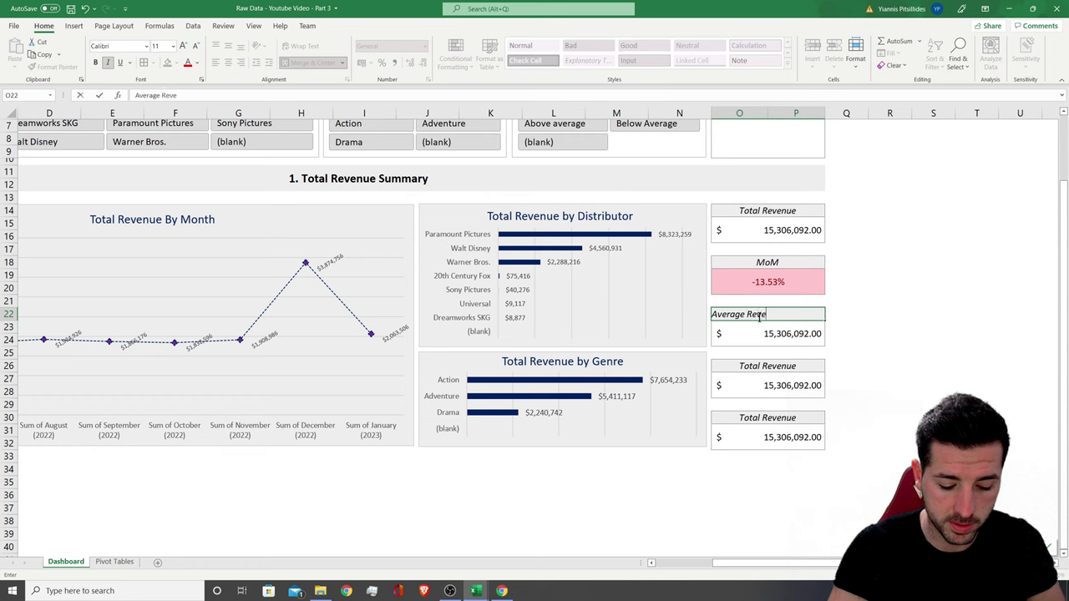
text(nue Per Month)
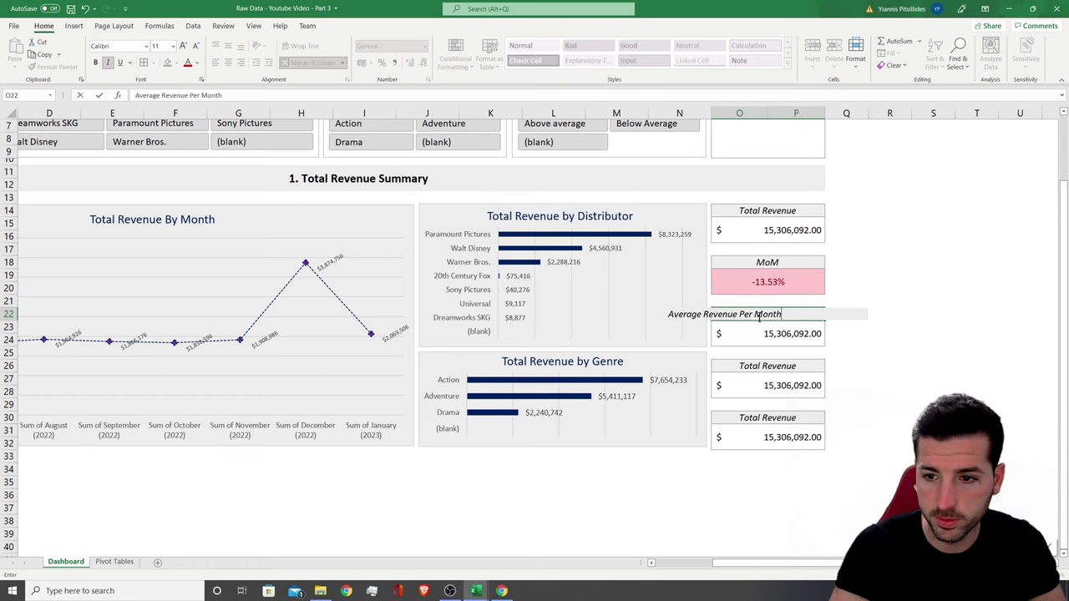
key(Return)
click(760, 315)
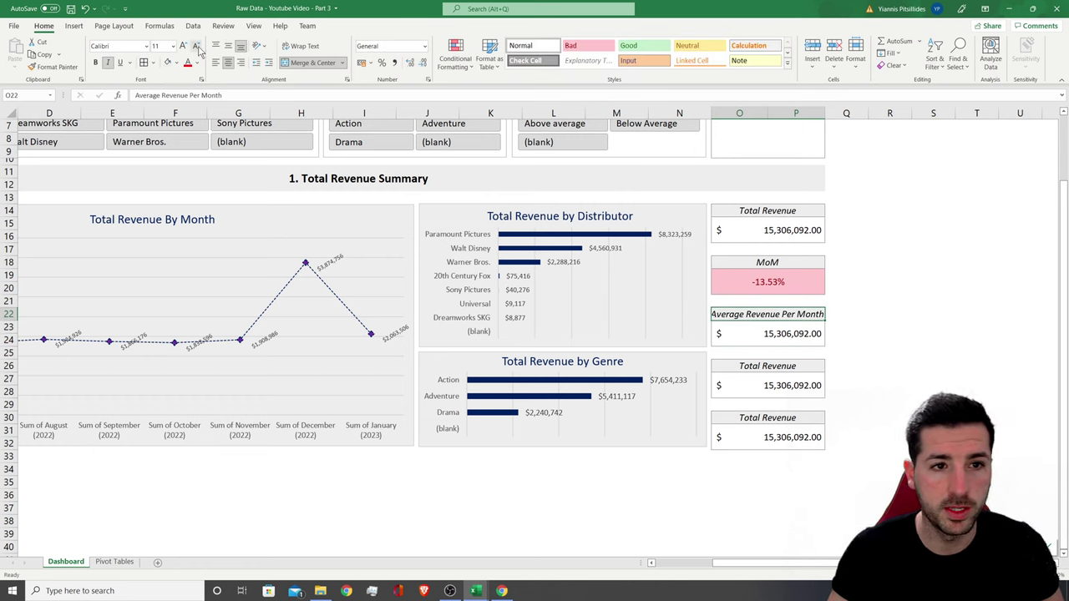
click(196, 45)
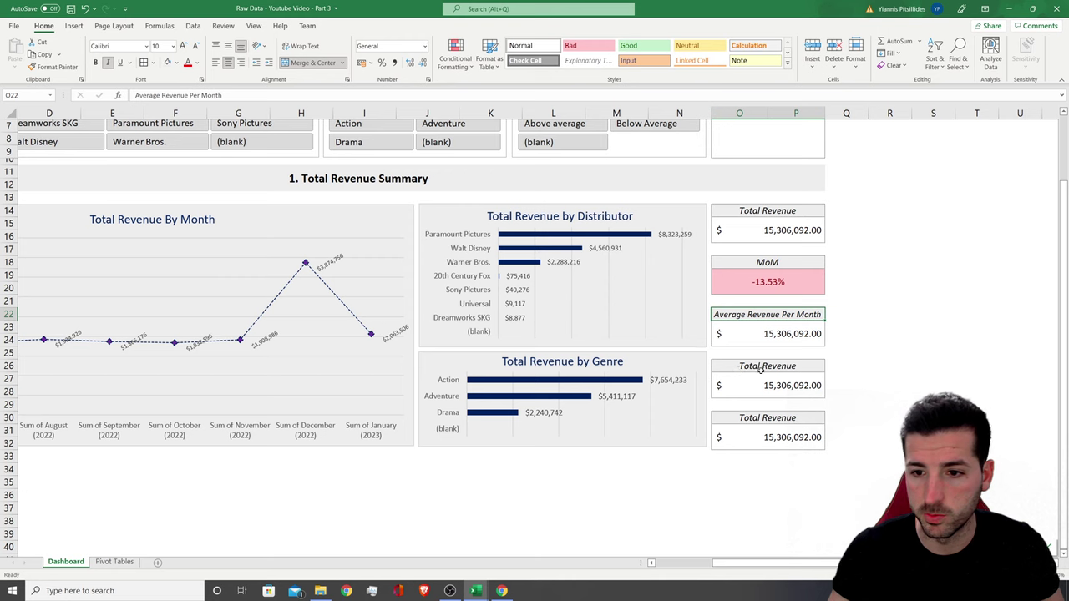
click(766, 259)
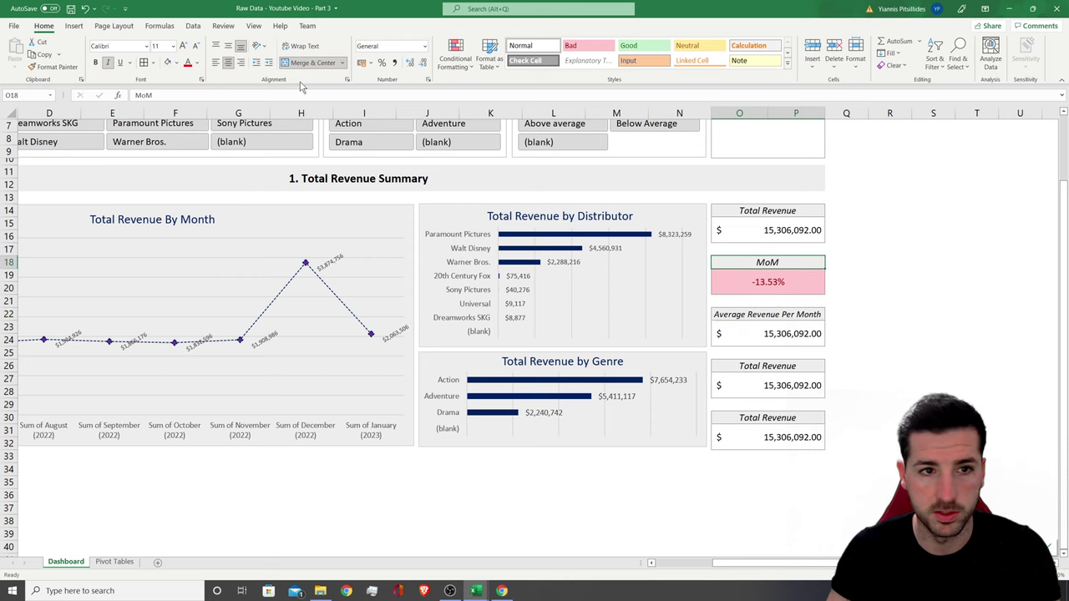
click(837, 317)
Copy the Average of MoM pivot table on the Pivot Tables sheet and paste it at T3
click(114, 561)
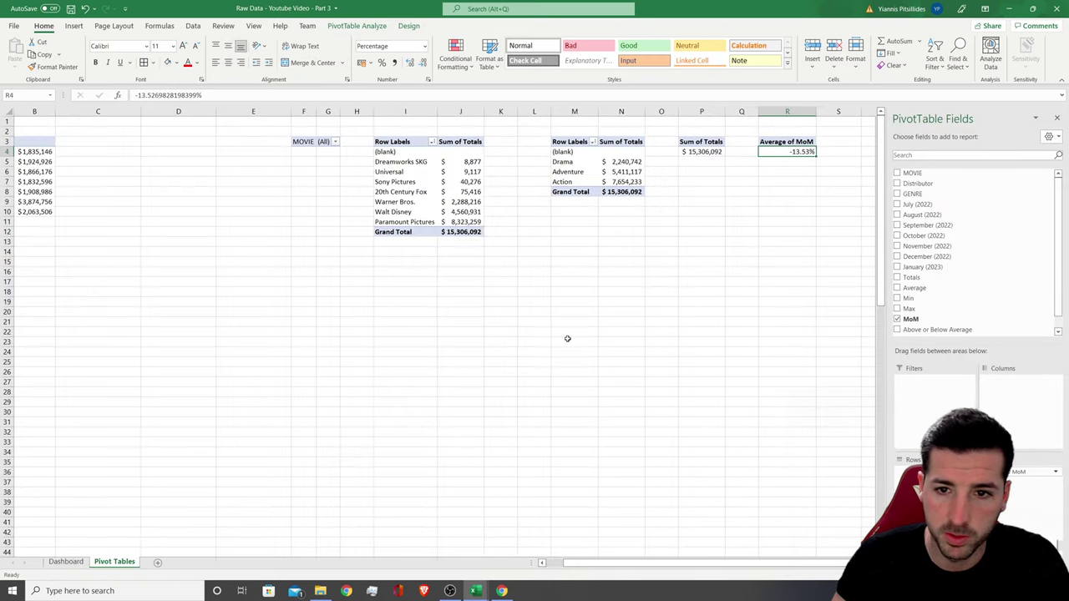
click(741, 270)
click(793, 143)
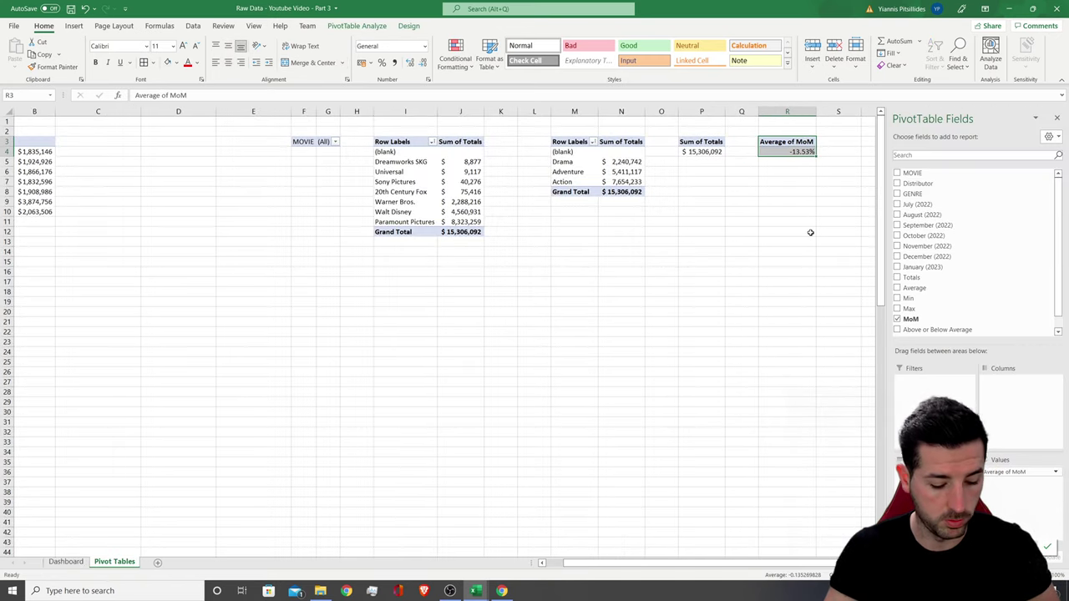
key(ctrl+c)
click(866, 142)
key(ctrl+v)
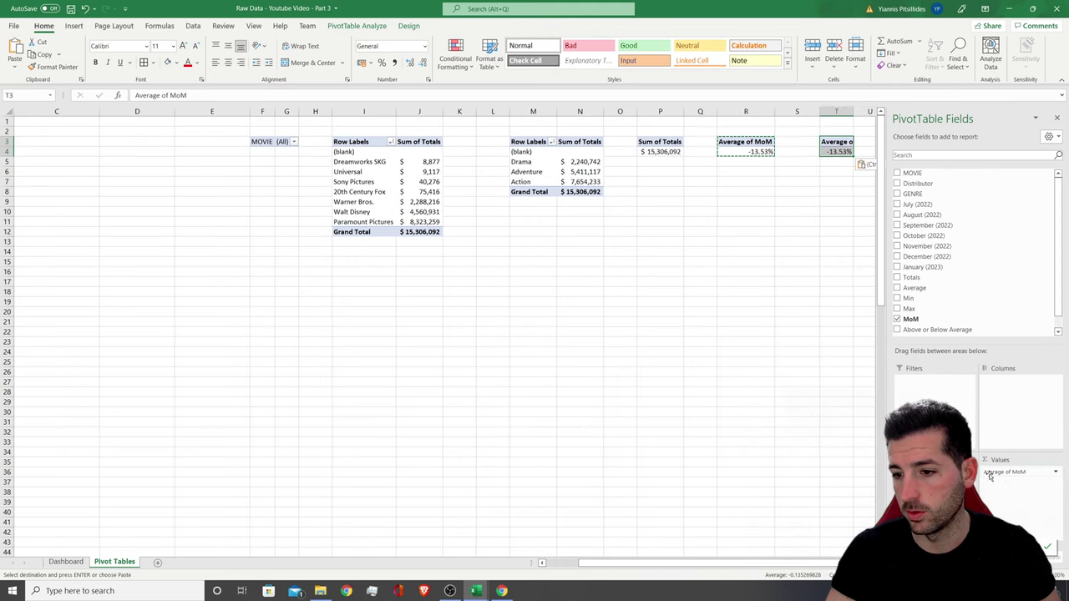
Replace the value field of the pivot table at T3 with the Average field and summarize it by Average
drag(915, 287, 1038, 494)
click(1055, 472)
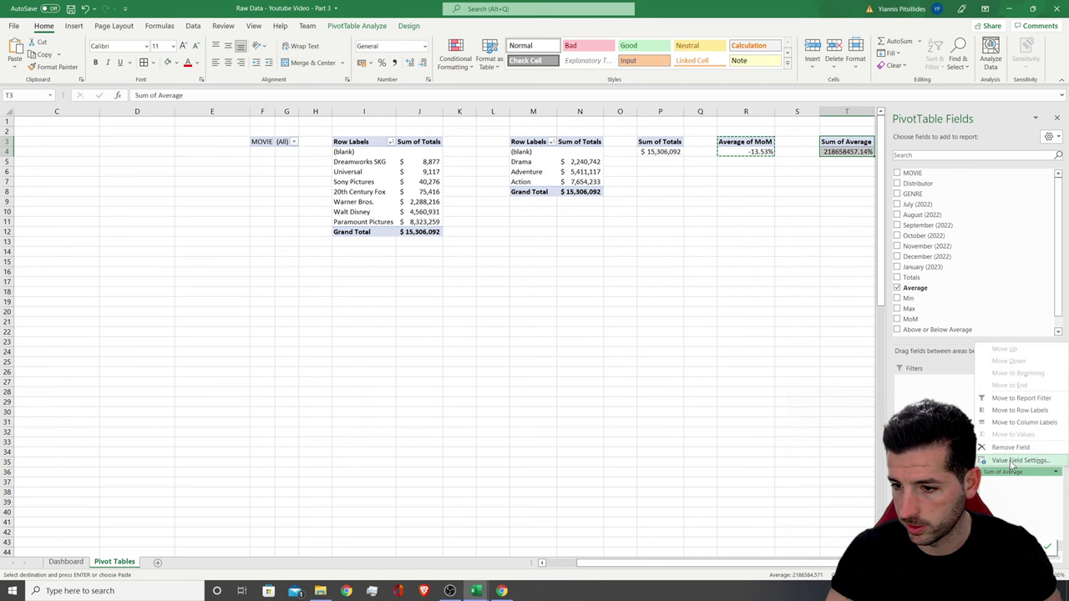
click(1012, 460)
click(505, 269)
click(587, 314)
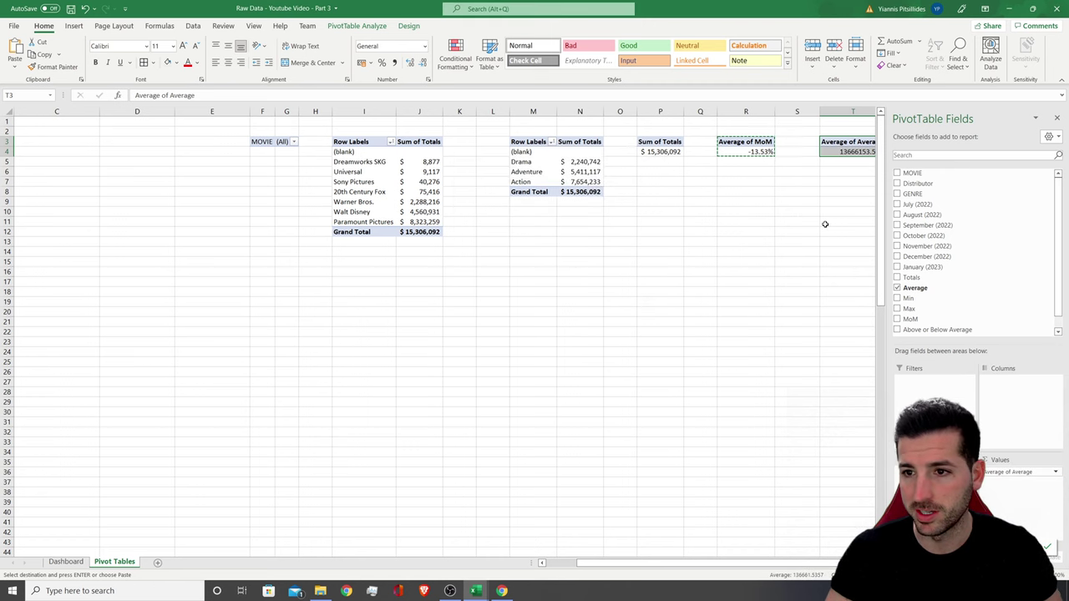
drag(684, 562, 701, 562)
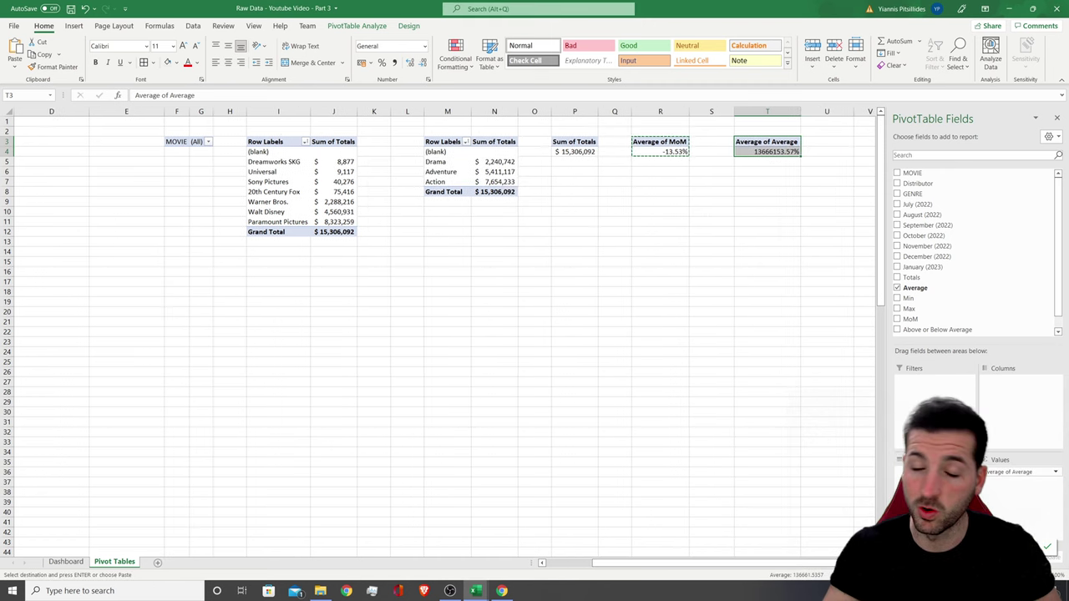
Format the Average of Average value in T4 as US dollar accounting without decimals
click(714, 204)
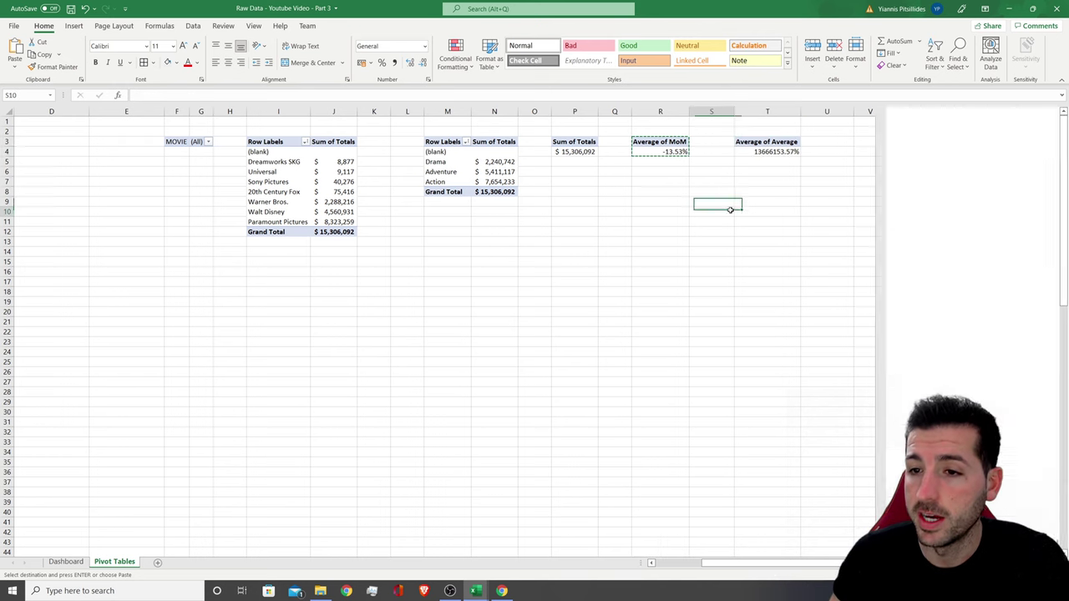
click(767, 151)
click(371, 63)
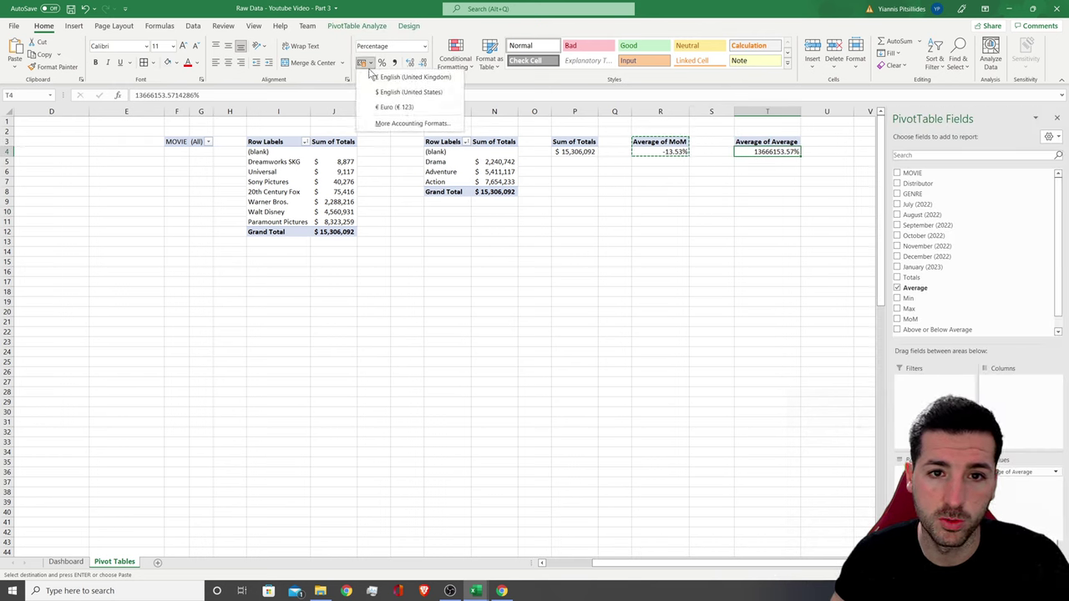
click(380, 92)
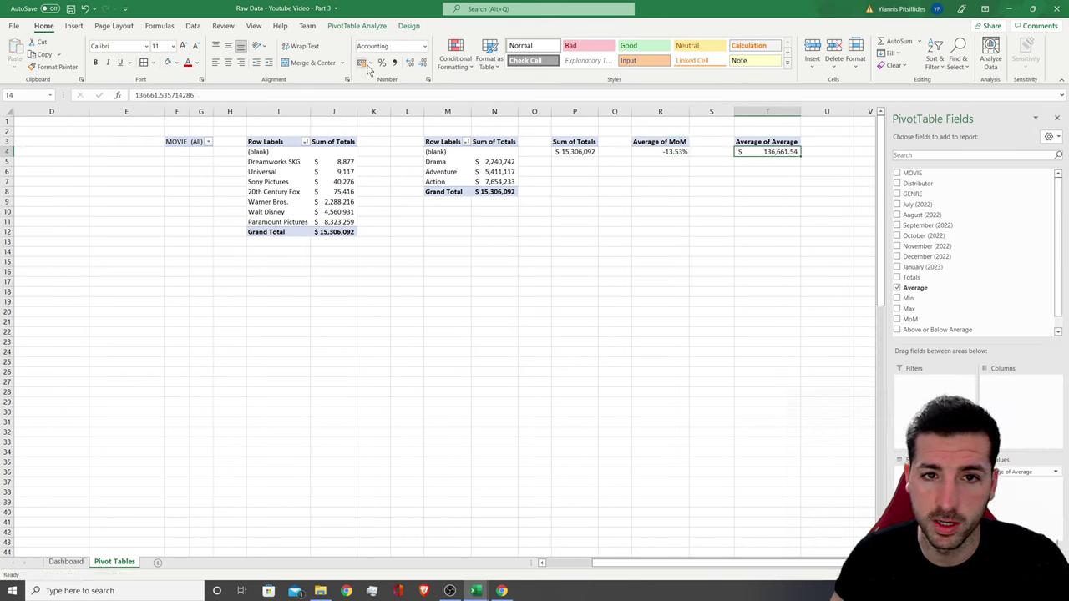
click(420, 64)
click(420, 63)
Link the third dashboard card's value in O23 to the Average of Average in T4 of the Pivot Tables sheet
click(67, 561)
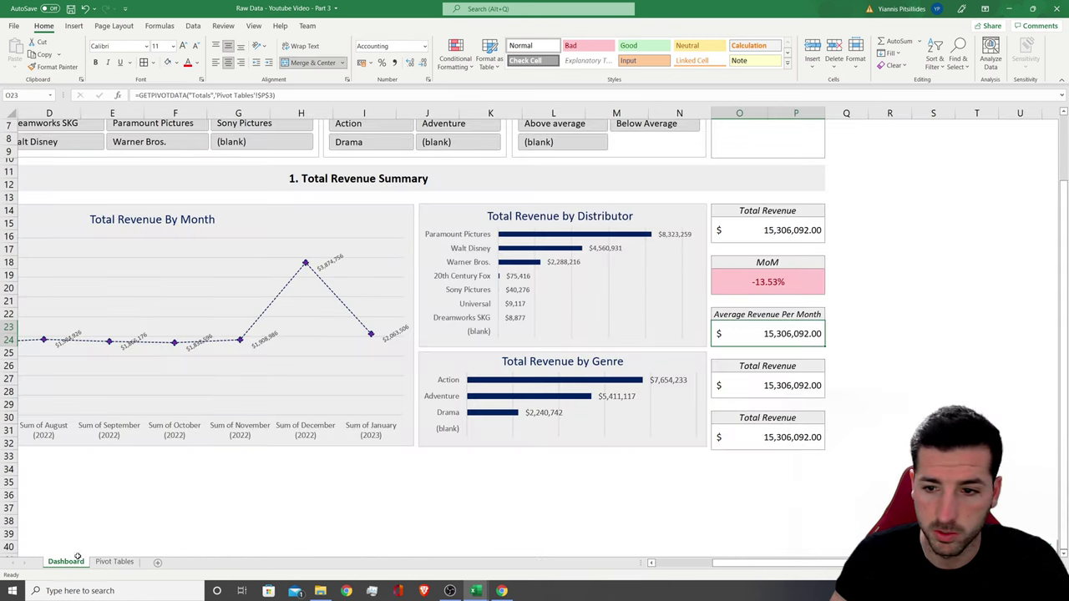
text(=Dashboard!)
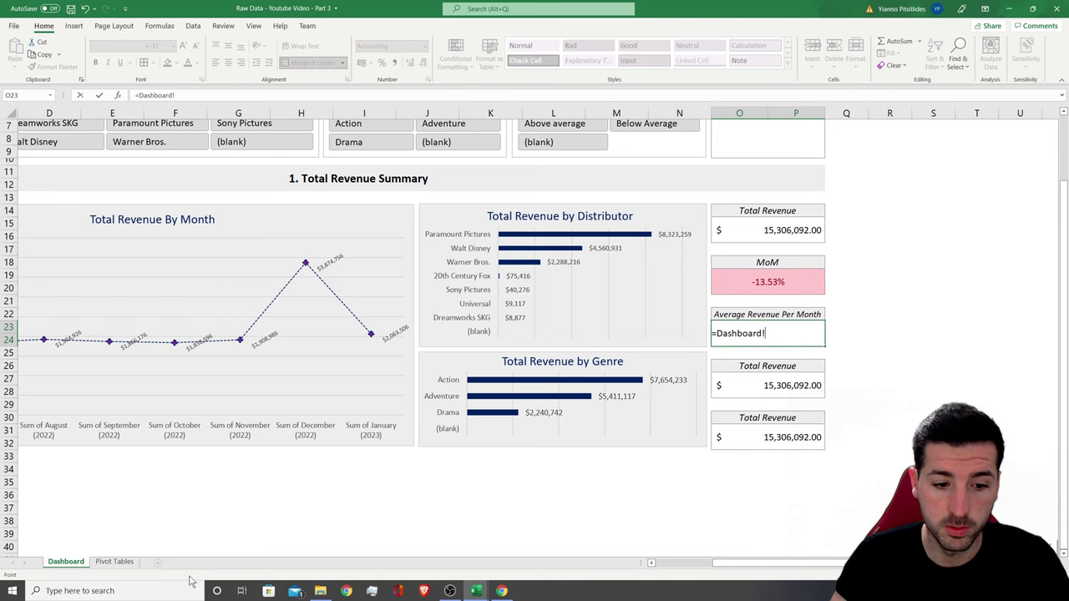
click(111, 563)
click(771, 152)
key(Return)
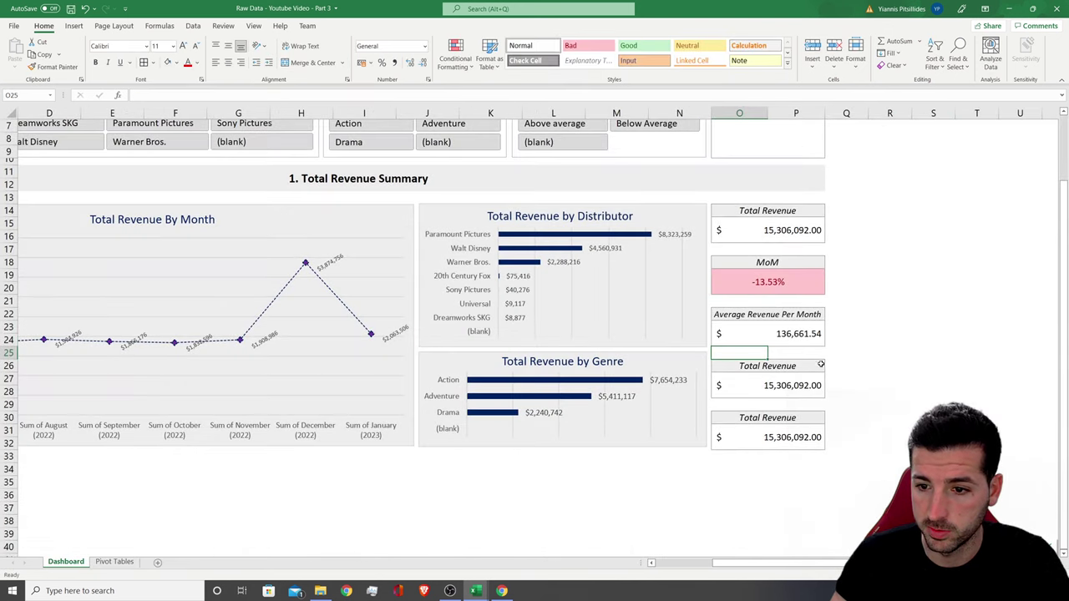
Remove the decimals from the Average Revenue Per Month value in O23 and select the fourth card's title in O26
click(768, 338)
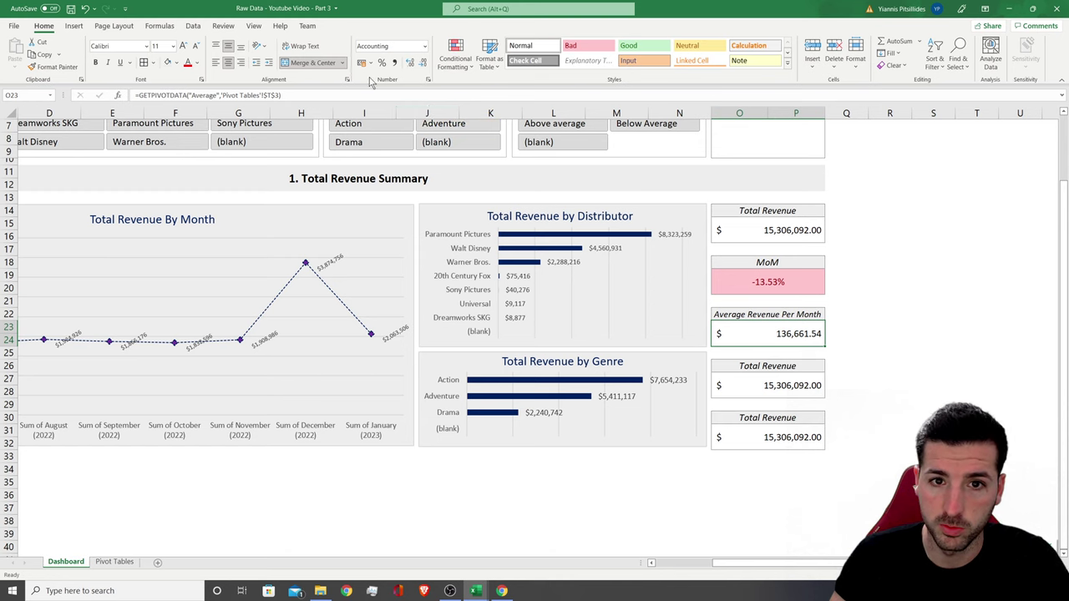
click(418, 63)
click(418, 63)
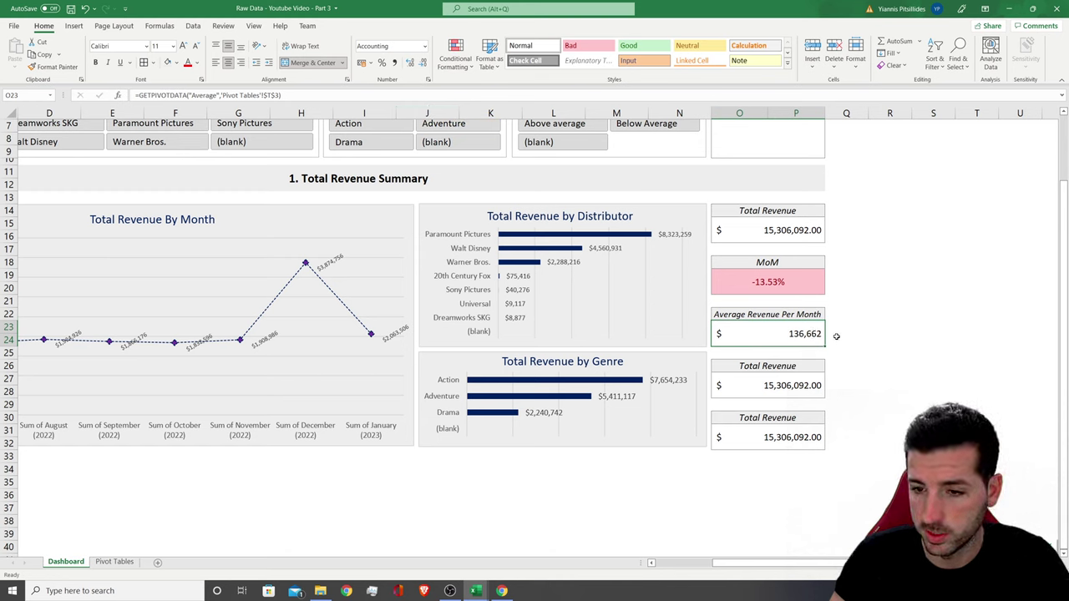
click(777, 369)
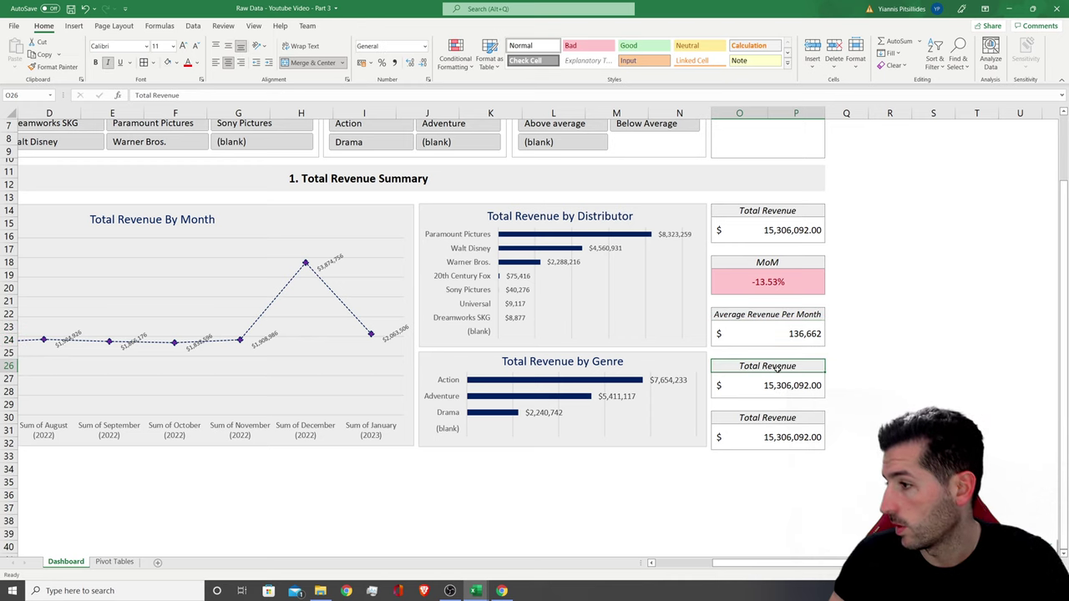
Retitle the fourth dashboard card in O26 as "Average Revenue Per Movie" and reduce its font size to 10
text(A)
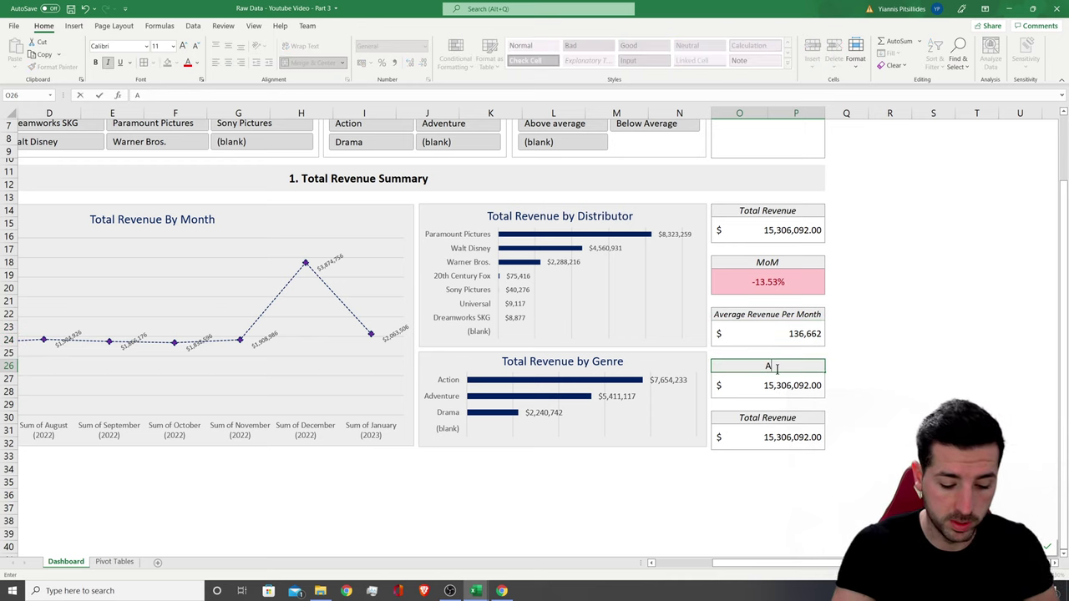
text(verage Revenue Per Mon)
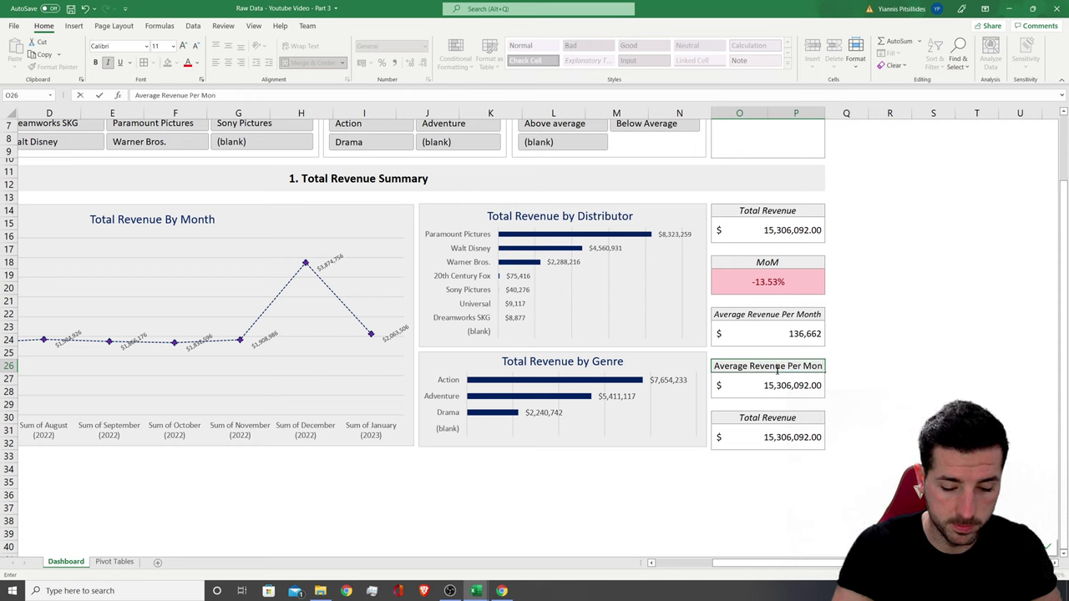
key(BackSpace)
text(view)
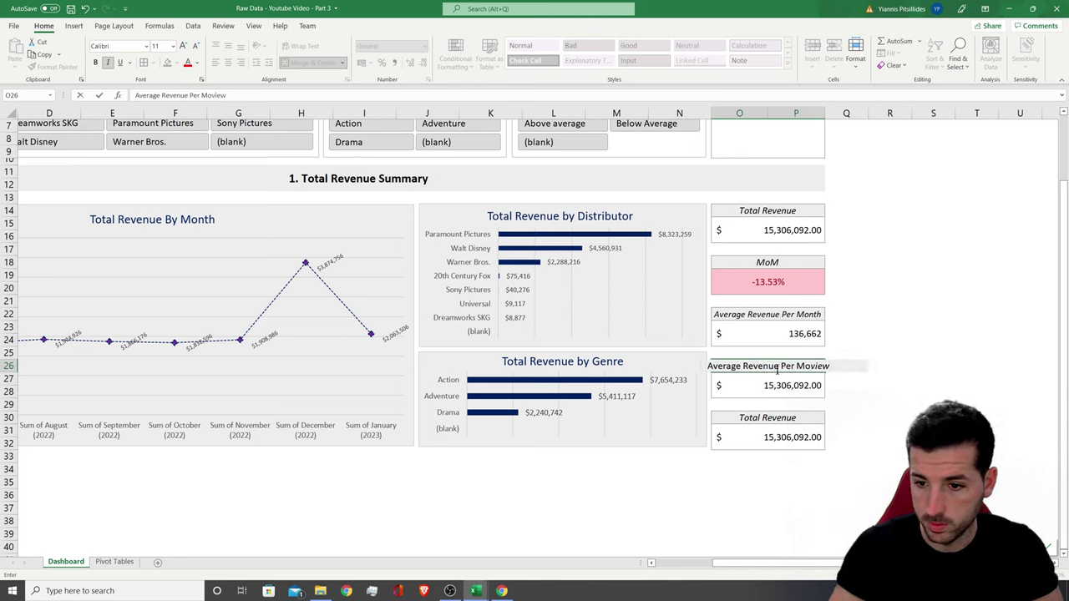
key(BackSpace)
key(Return)
click(777, 370)
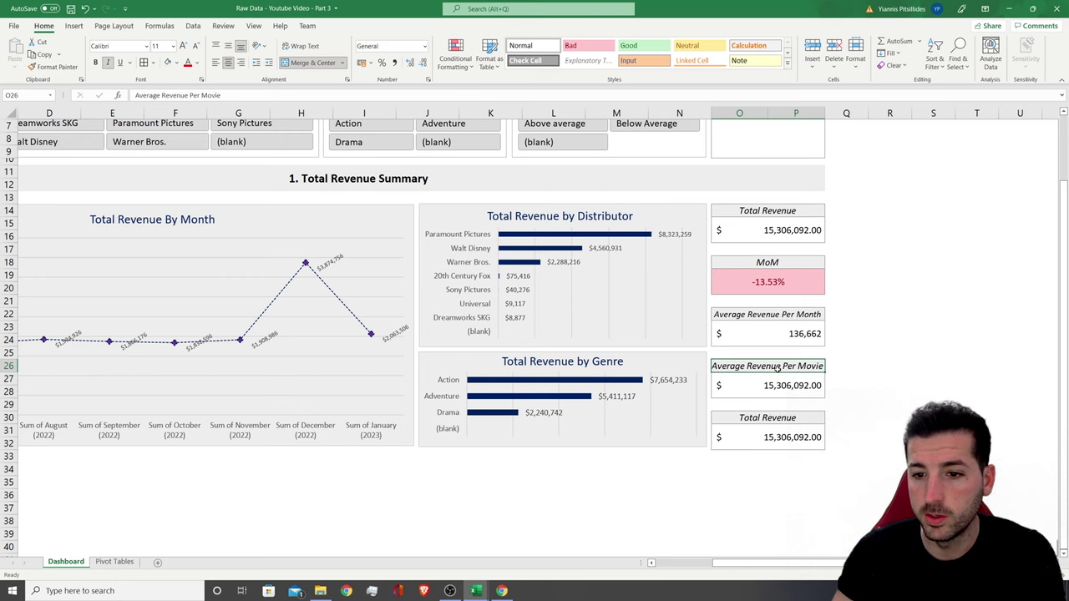
click(195, 46)
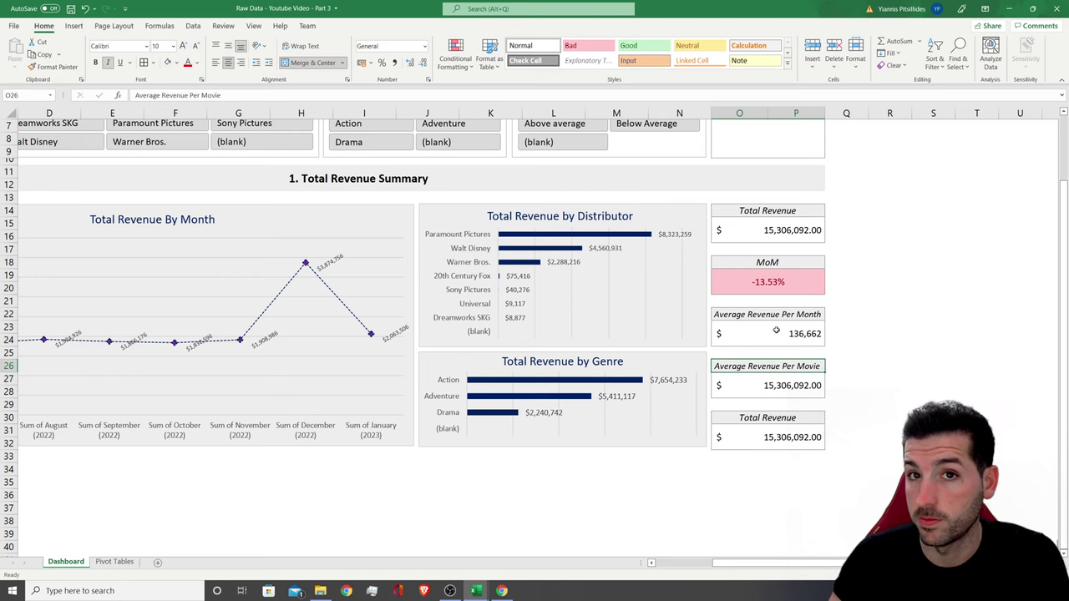
Copy the Average of Average pivot table from T3 to V3 on the Pivot Tables sheet and autofit column V
click(114, 561)
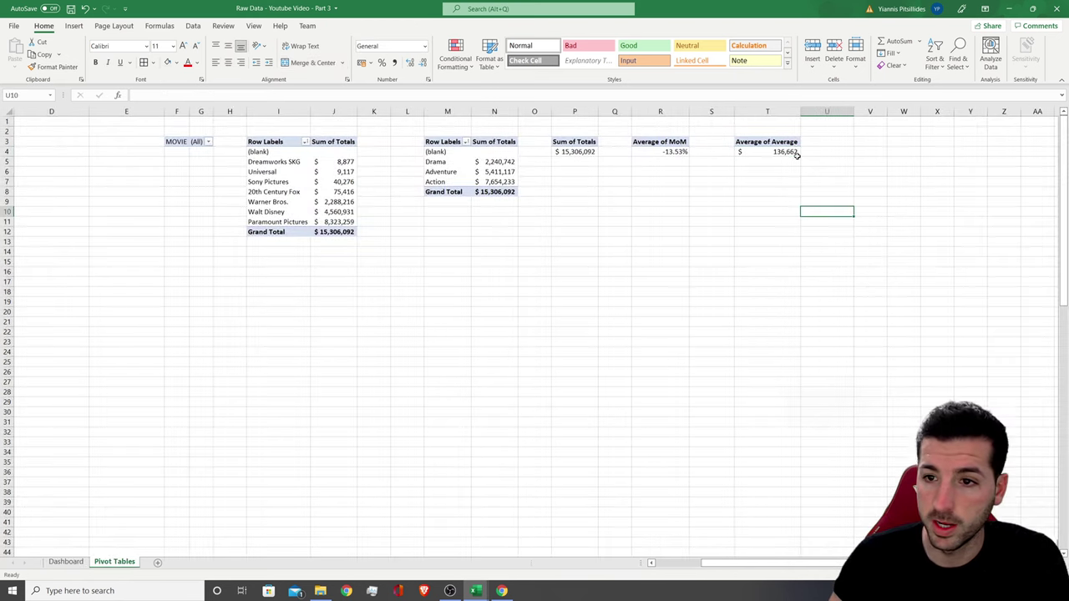
drag(766, 142, 785, 154)
key(ctrl+c)
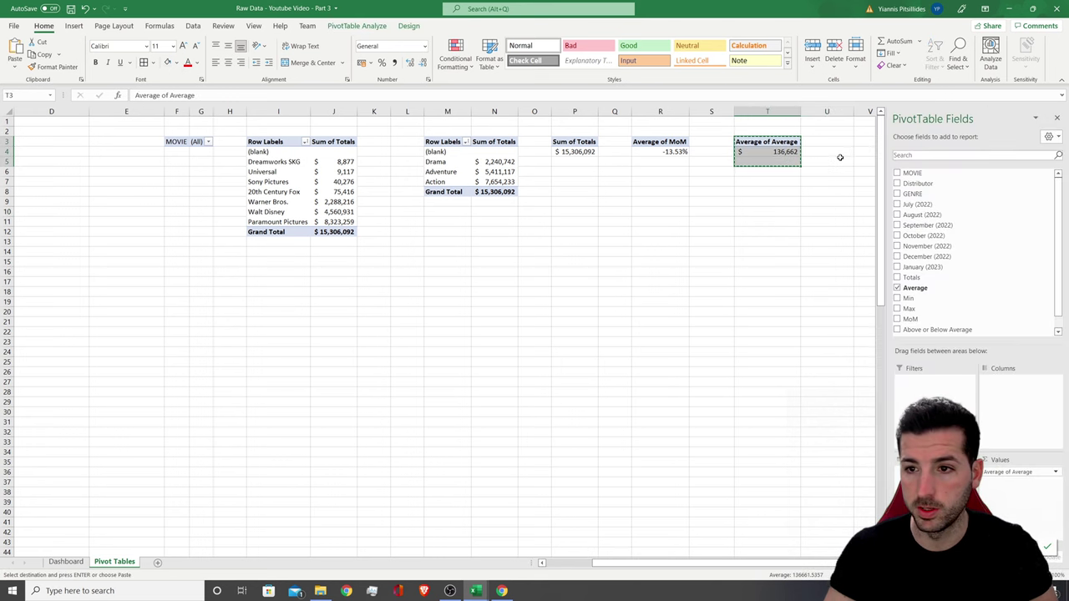
click(860, 144)
key(ctrl+v)
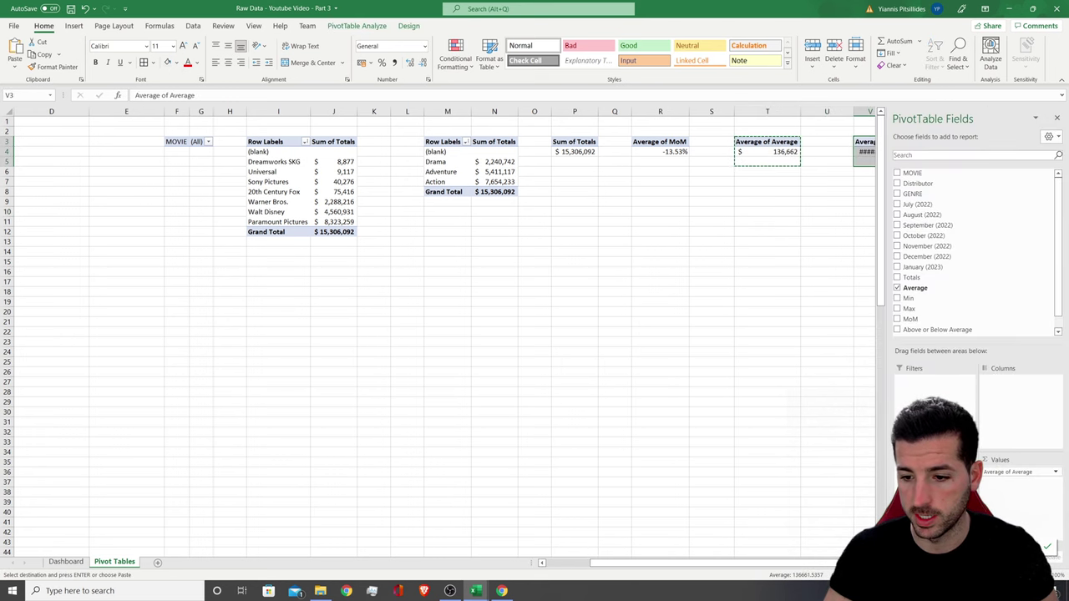
scroll(721, 563, right, 5)
scroll(720, 564, left, 3)
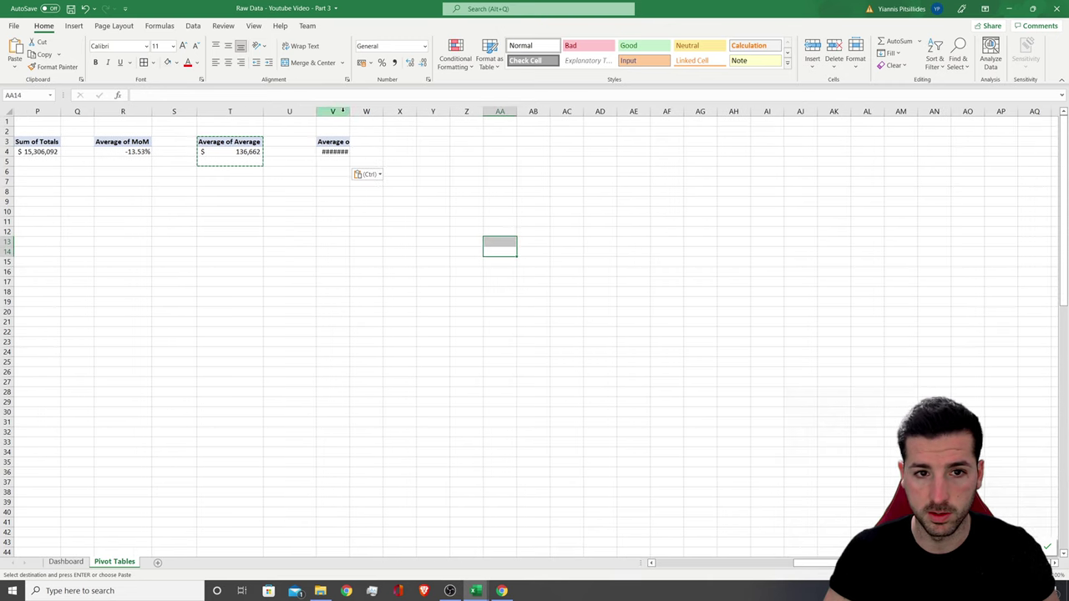
double_click(359, 111)
Set the pivot table at V3 to list MOVIE in rows and use Totals instead of Average as its value field
click(382, 141)
click(391, 152)
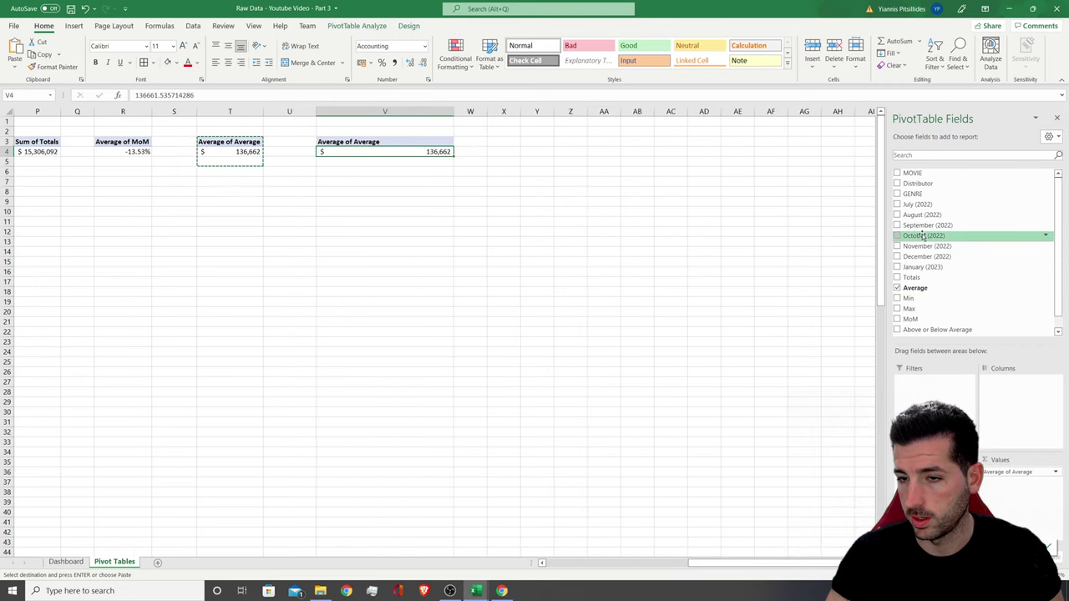
click(898, 173)
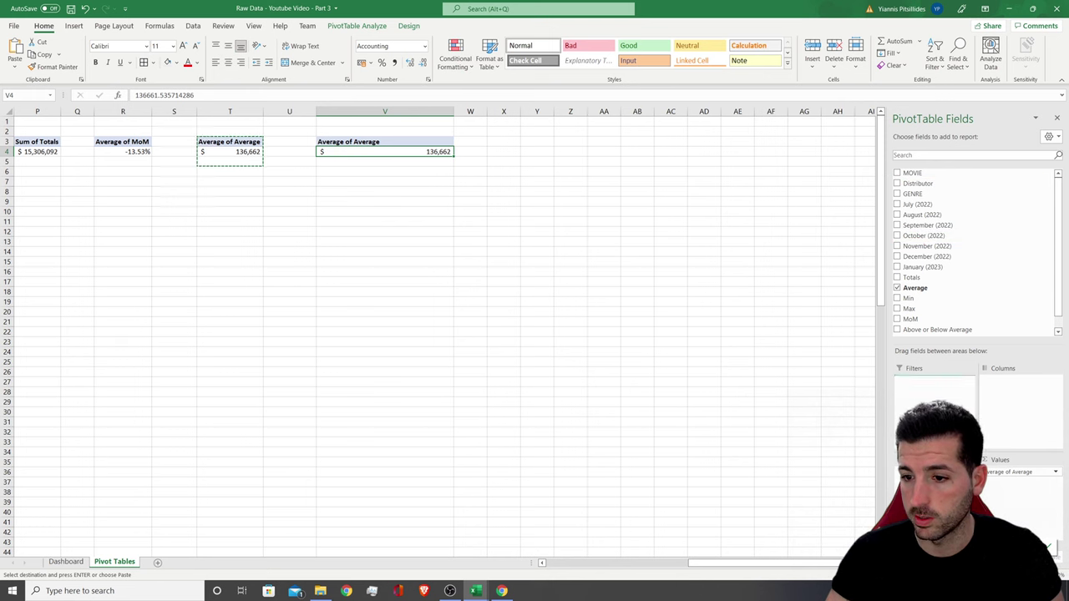
drag(1009, 473, 968, 229)
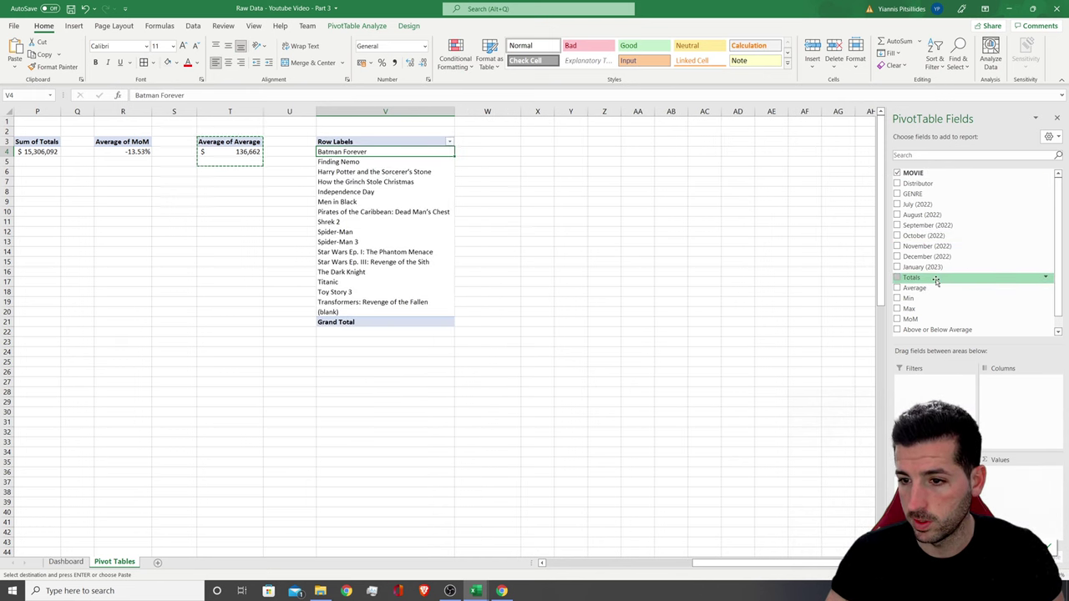
drag(912, 277, 1008, 487)
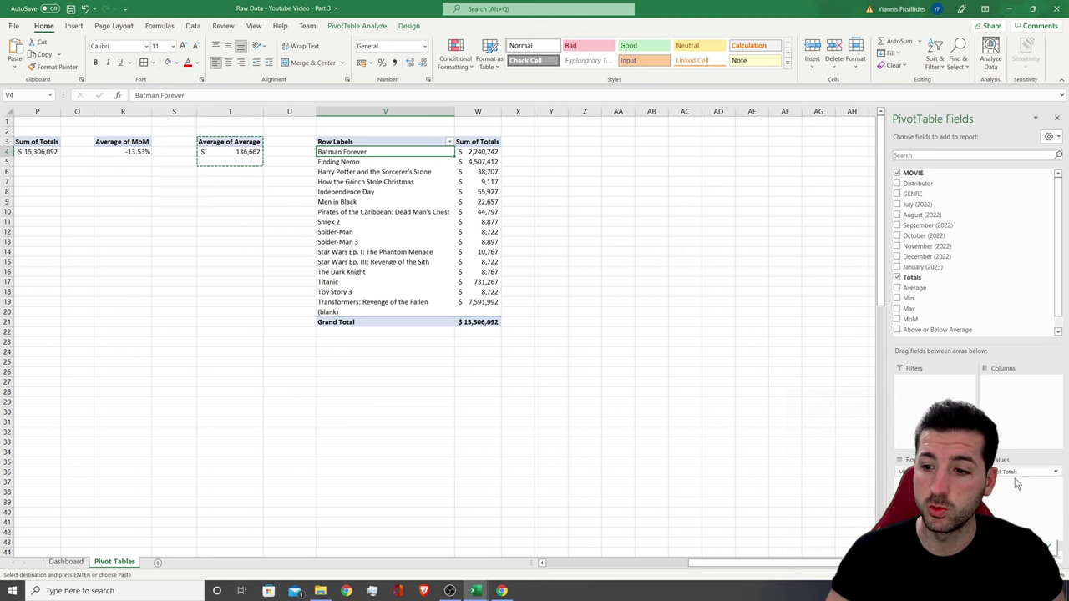
Summarize the Totals value field of the movie pivot table at V3 by Average
click(1041, 477)
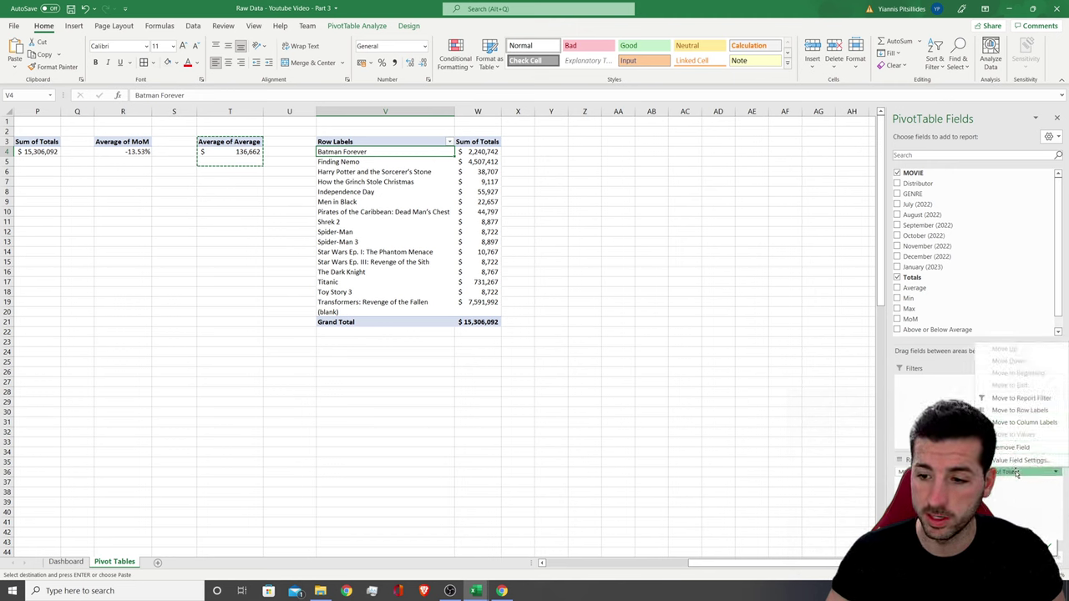
click(1018, 464)
click(509, 271)
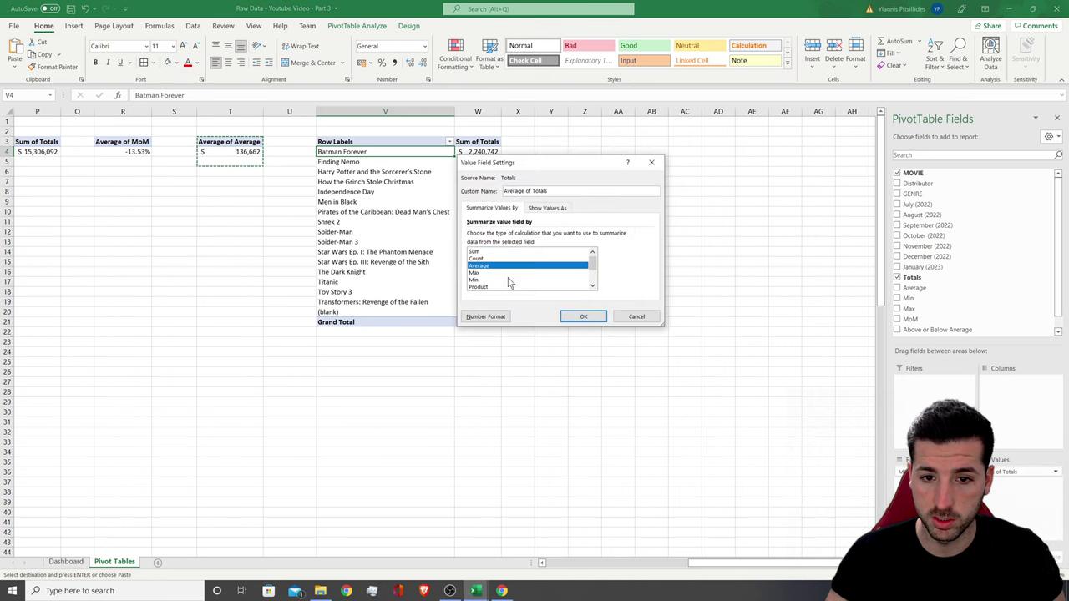
click(582, 314)
click(480, 323)
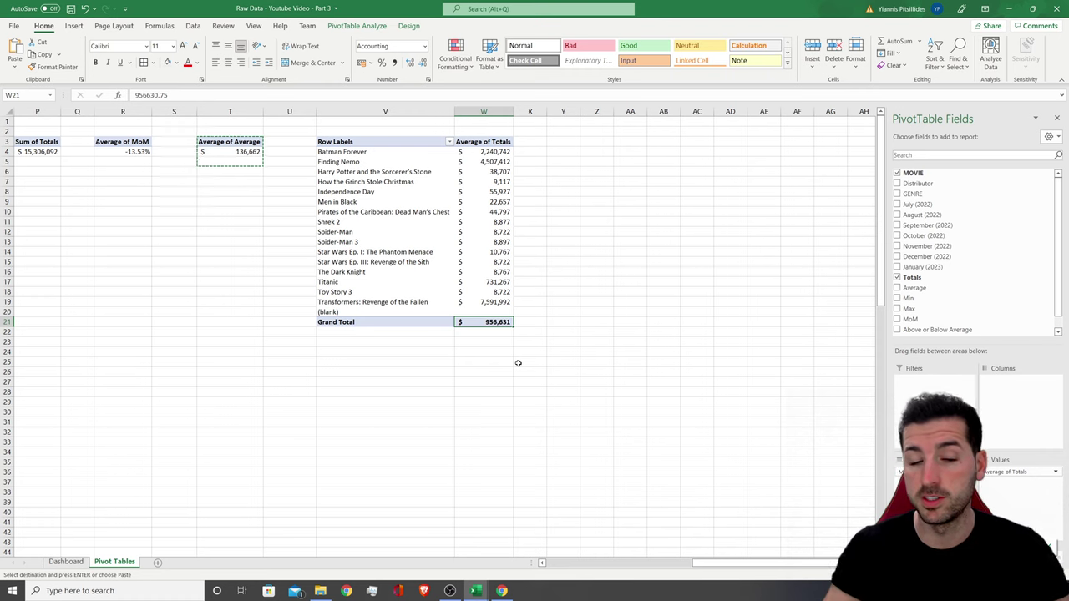
click(495, 153)
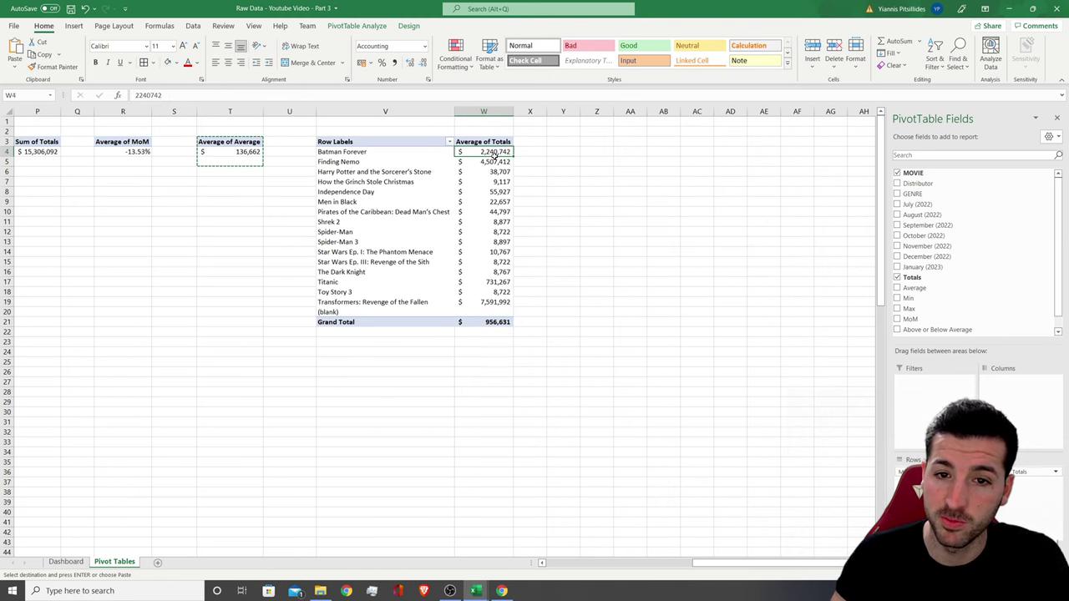
ctrl+click(492, 162)
click(494, 302)
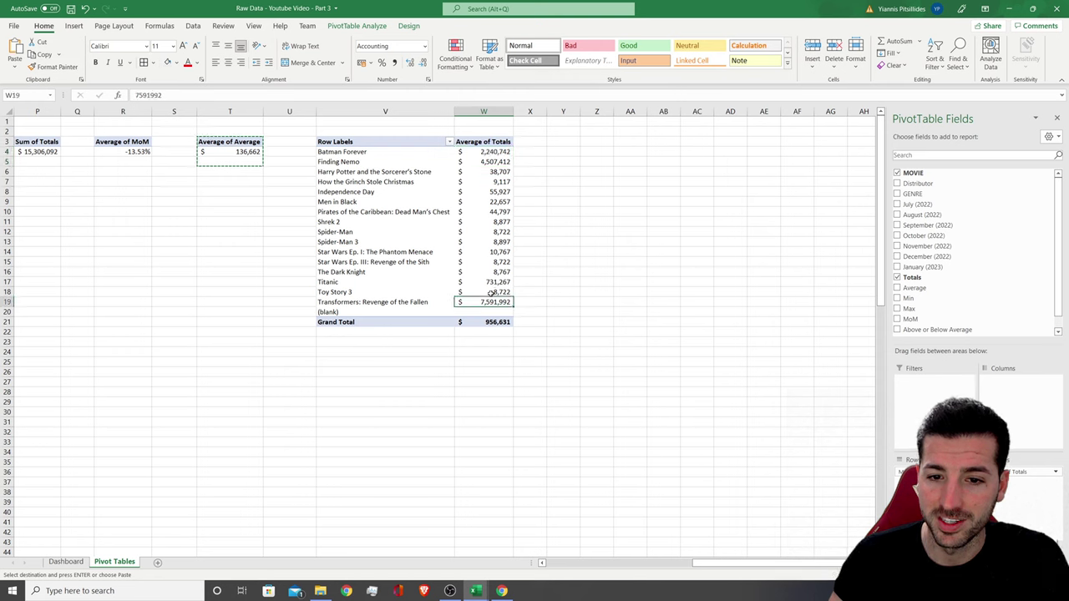
drag(495, 232, 495, 242)
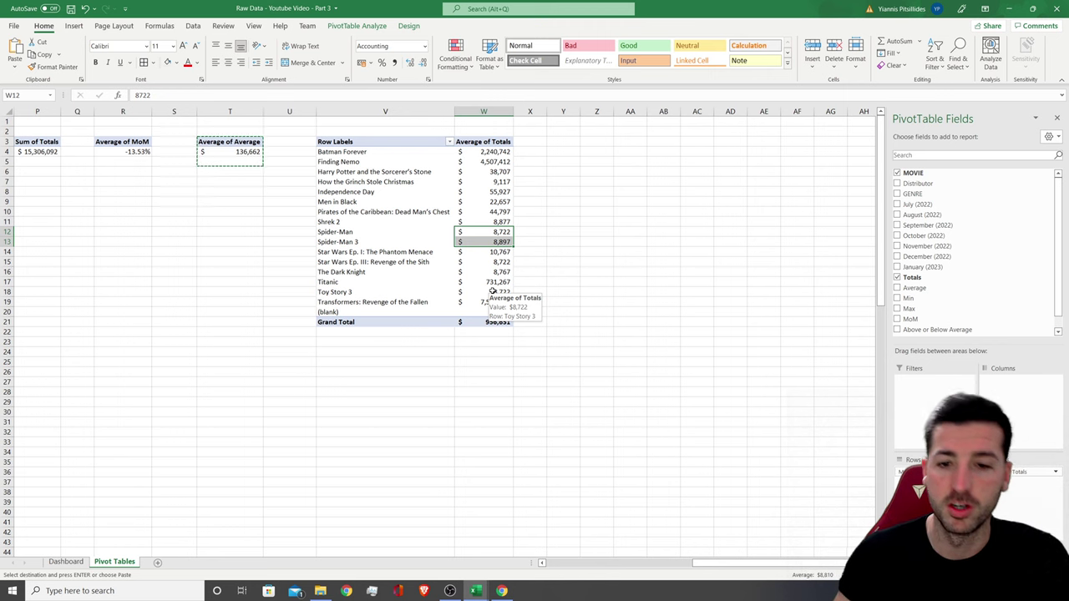
Link the Average Revenue Per Movie value in O27 to the Average of Totals grand total in W21 of the Pivot Tables sheet
click(66, 561)
click(767, 385)
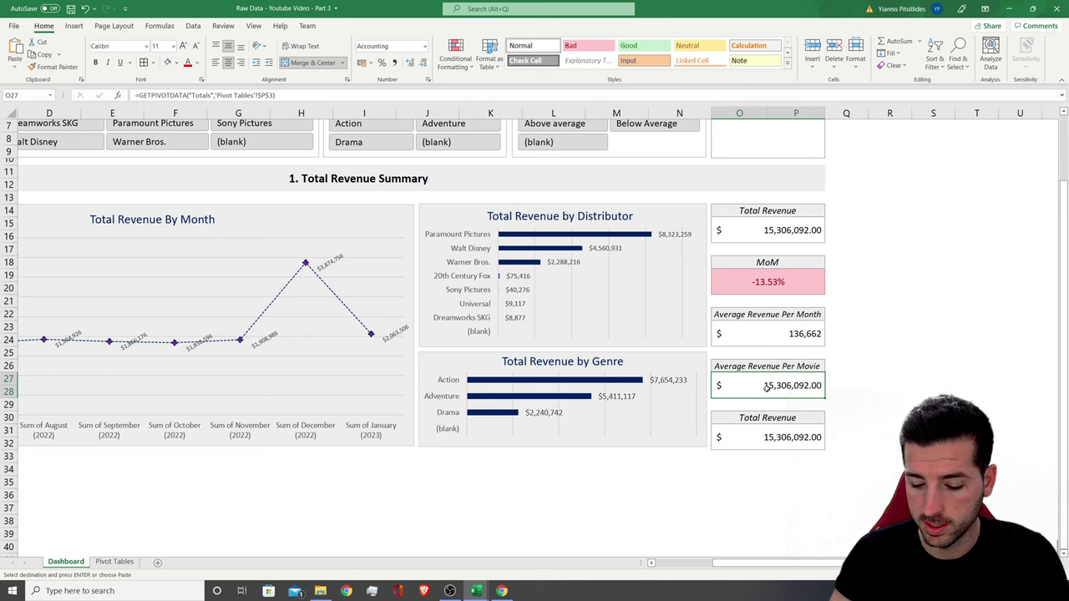
double_click(767, 385)
key(ctrl+a)
text(=)
click(114, 561)
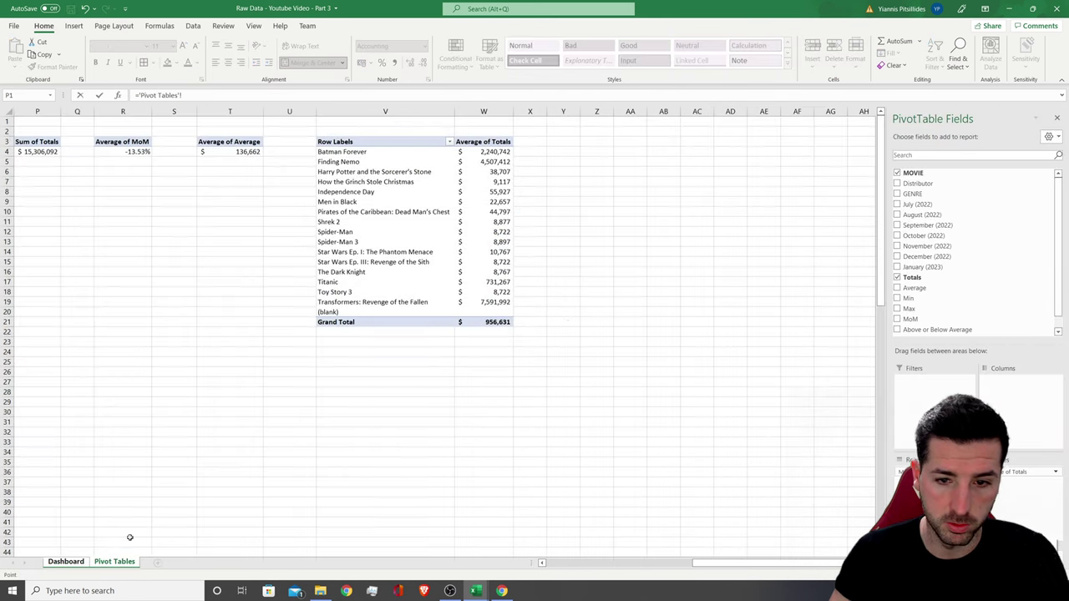
click(490, 323)
key(Return)
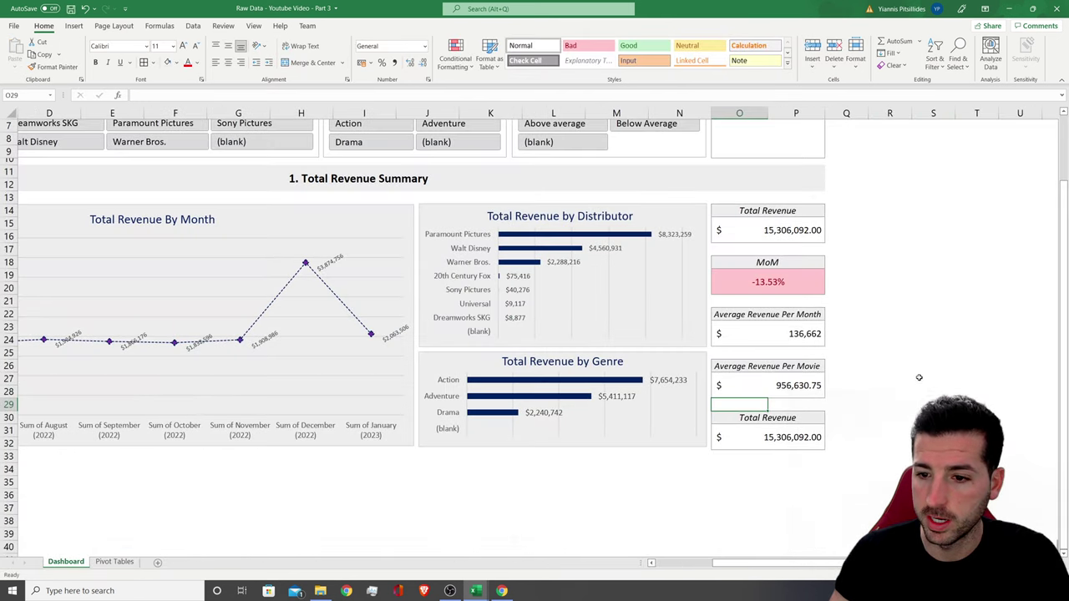
Remove the decimals from the Average Revenue Per Movie value in O27
click(787, 391)
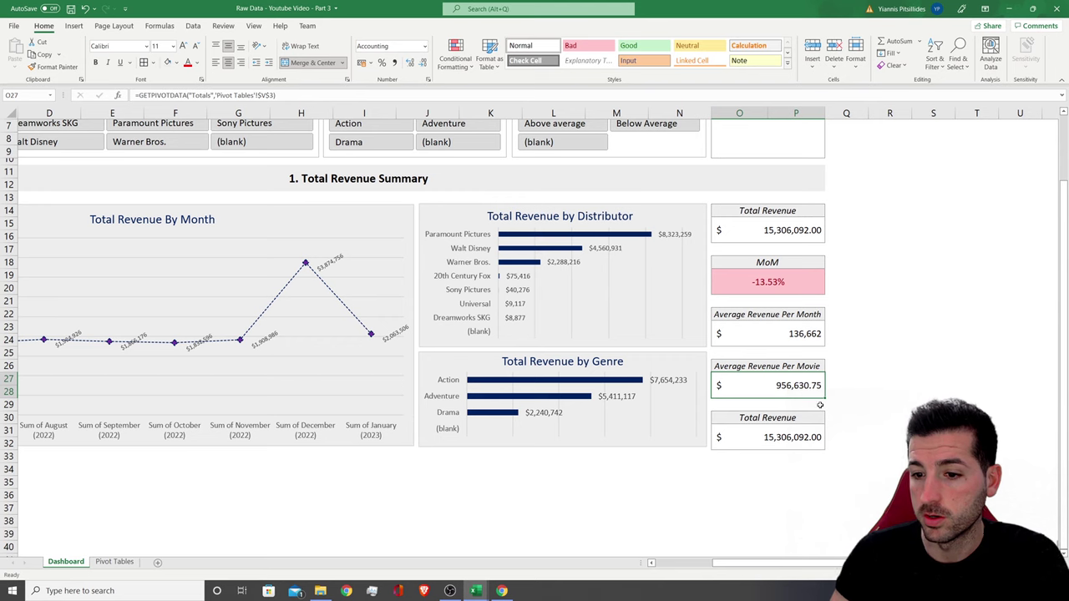
click(423, 65)
click(422, 65)
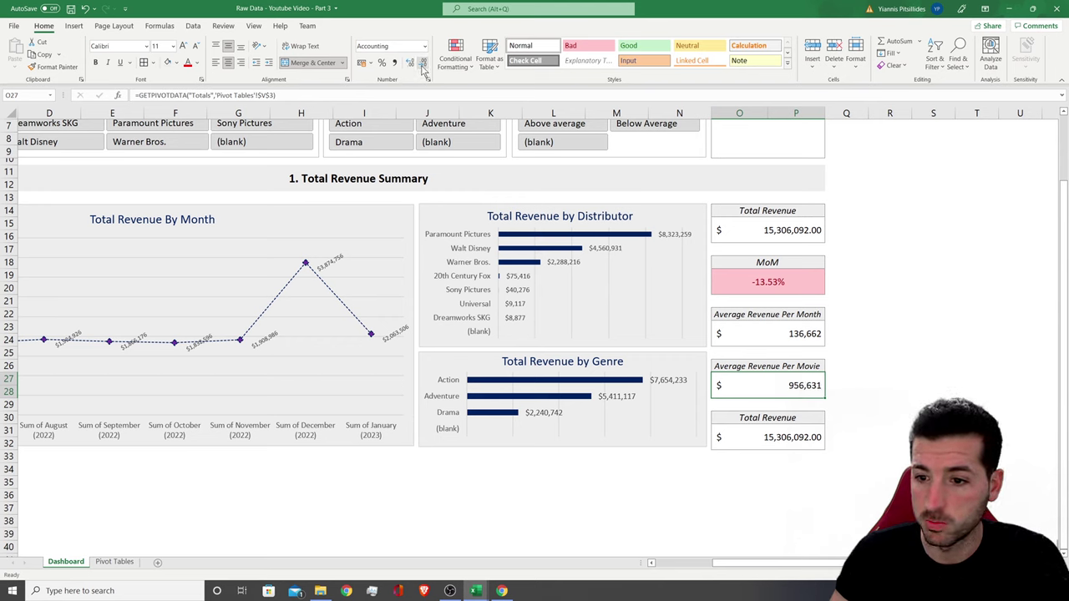
Retitle the fifth dashboard card in O30 as "Number Of Movies"
click(775, 423)
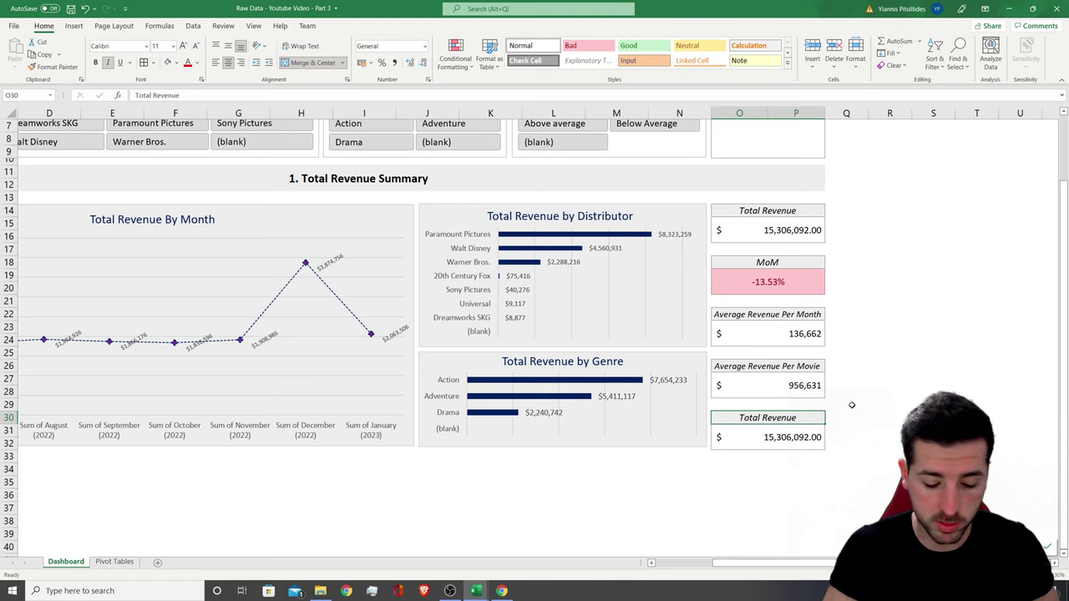
text(Number Of )
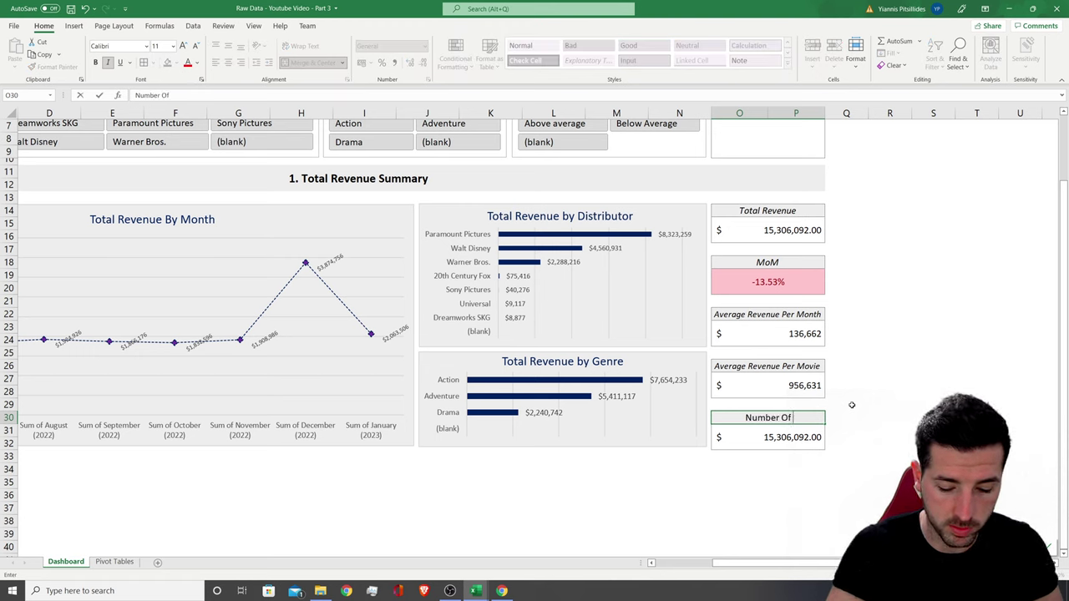
text(Movies)
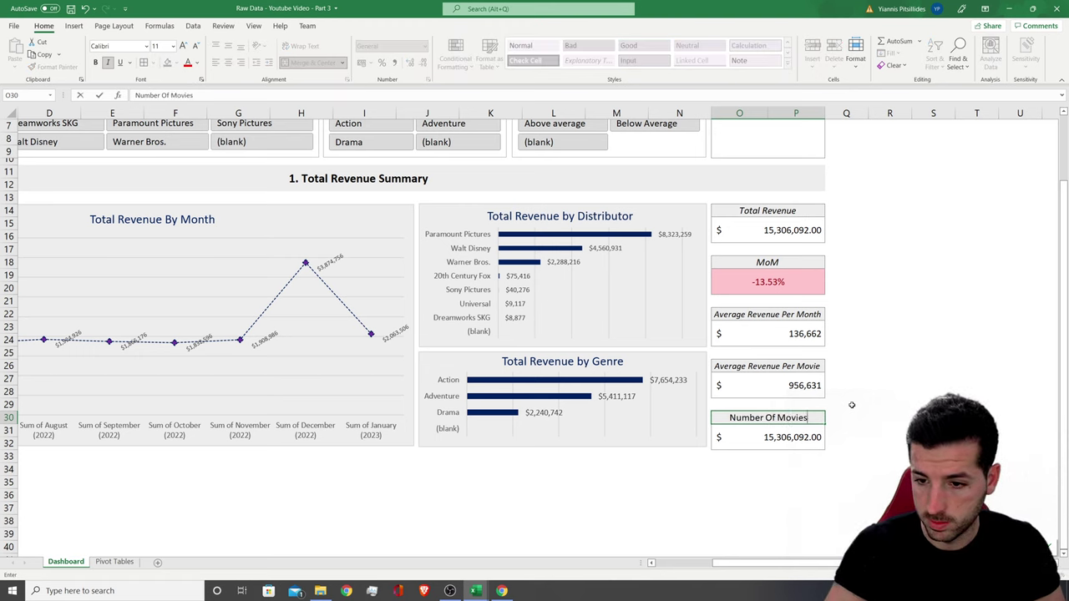
key(Return)
Copy the Average of Average pivot table from T3 to Y3 on the Pivot Tables sheet
click(113, 561)
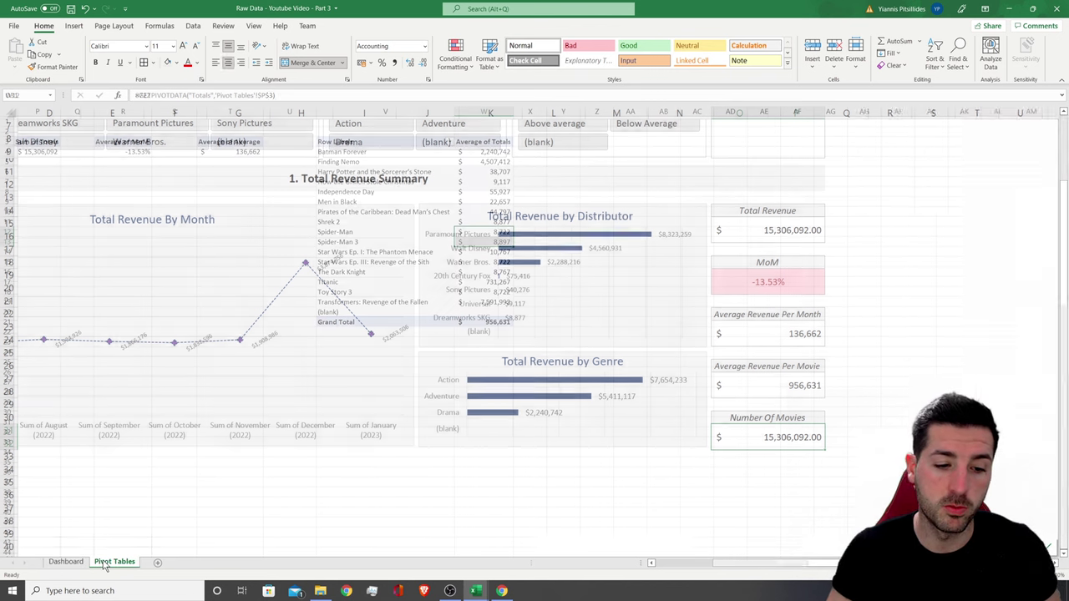
drag(231, 144, 242, 152)
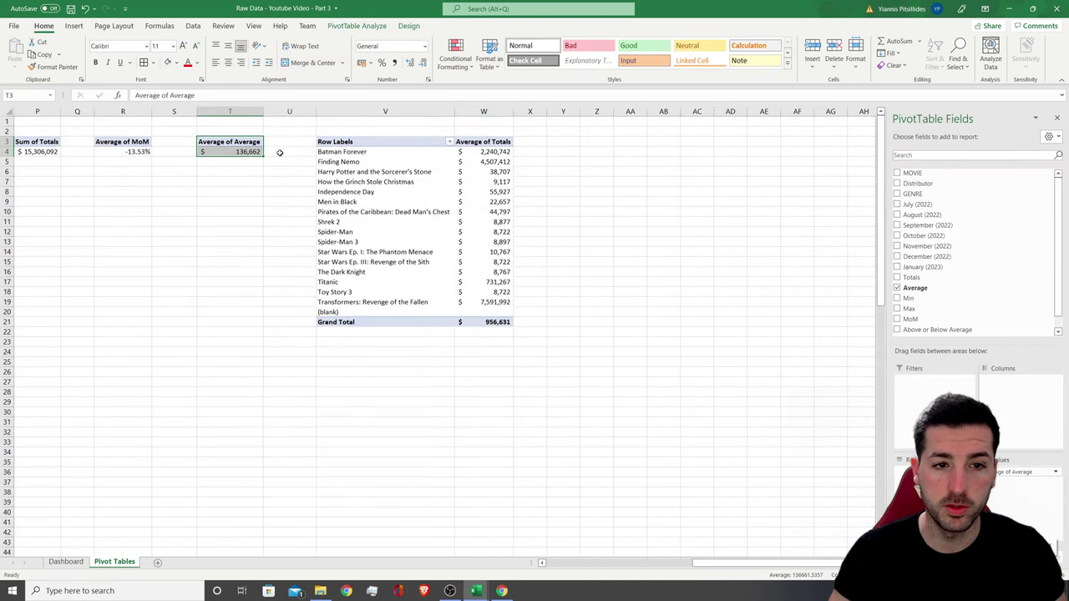
key(ctrl+c)
click(564, 143)
key(ctrl+v)
click(565, 151)
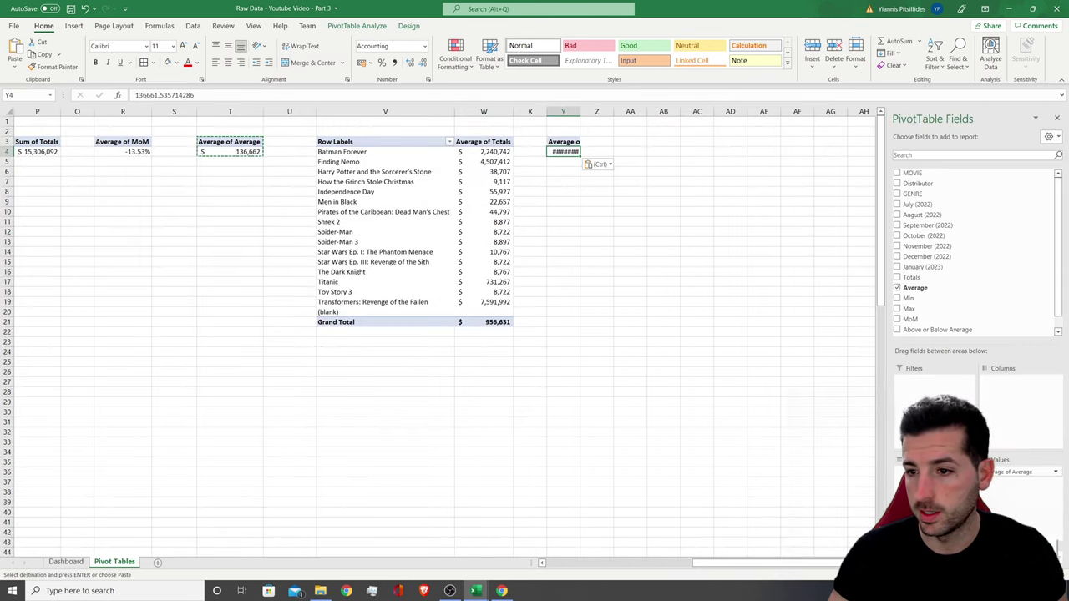
Replace the value field of the pivot table at Y3 with the count of MOVIE and format Y4 as General
drag(912, 172, 749, 268)
click(598, 182)
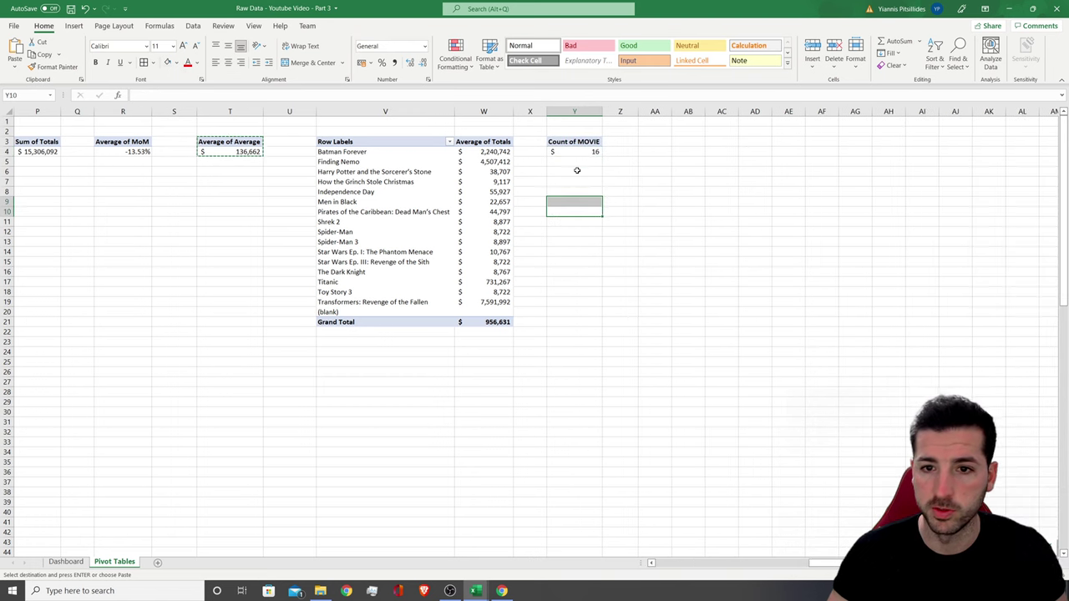
click(592, 151)
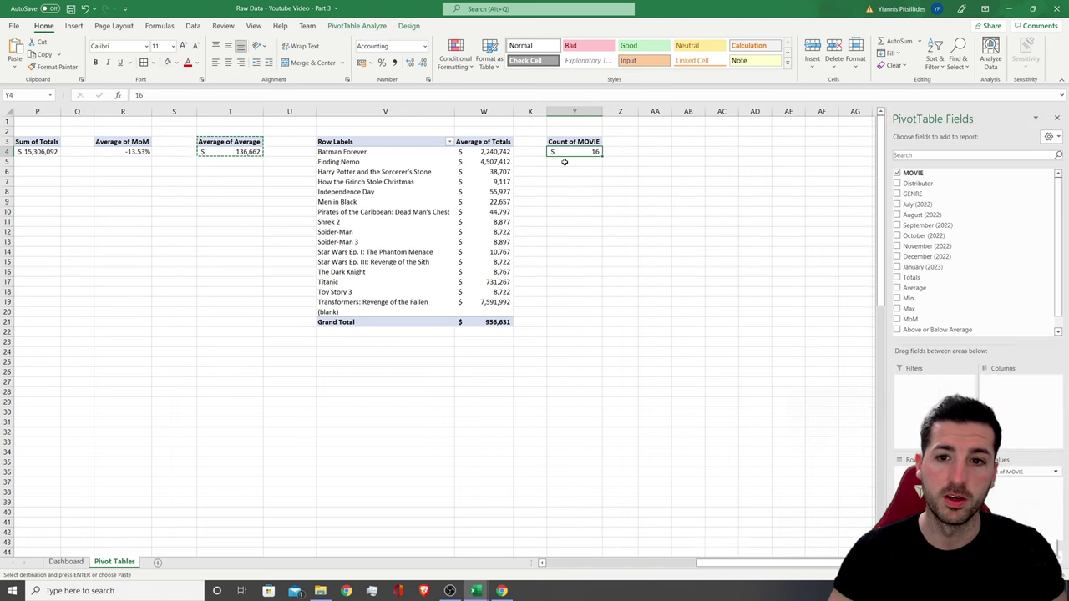
click(424, 45)
click(390, 61)
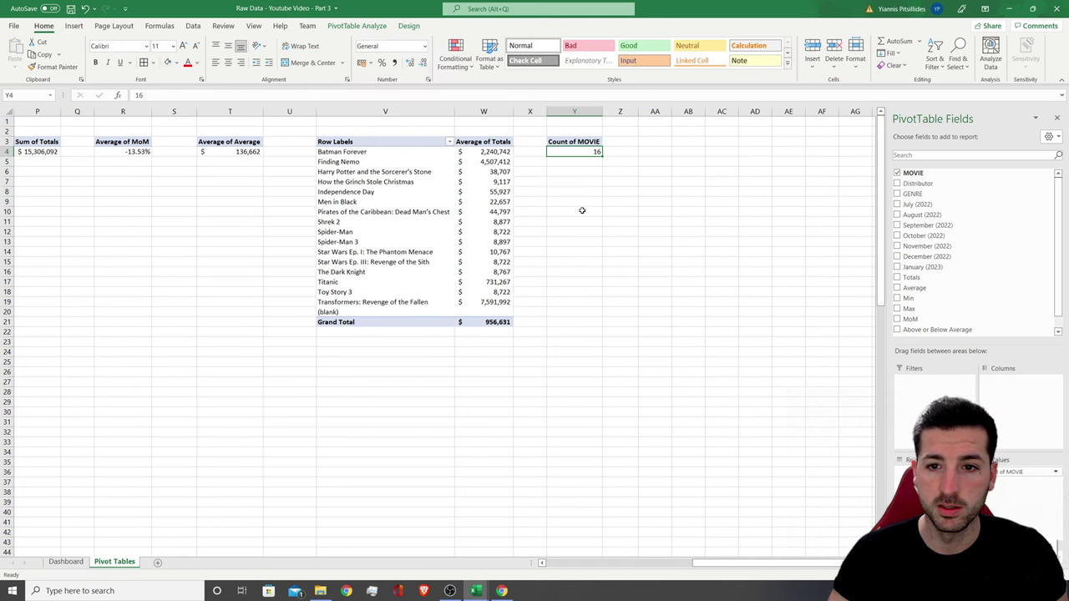
Link the Number Of Movies card in O31 on the Dashboard to the Count of MOVIE value in Y4 of the Pivot Tables sheet
click(81, 561)
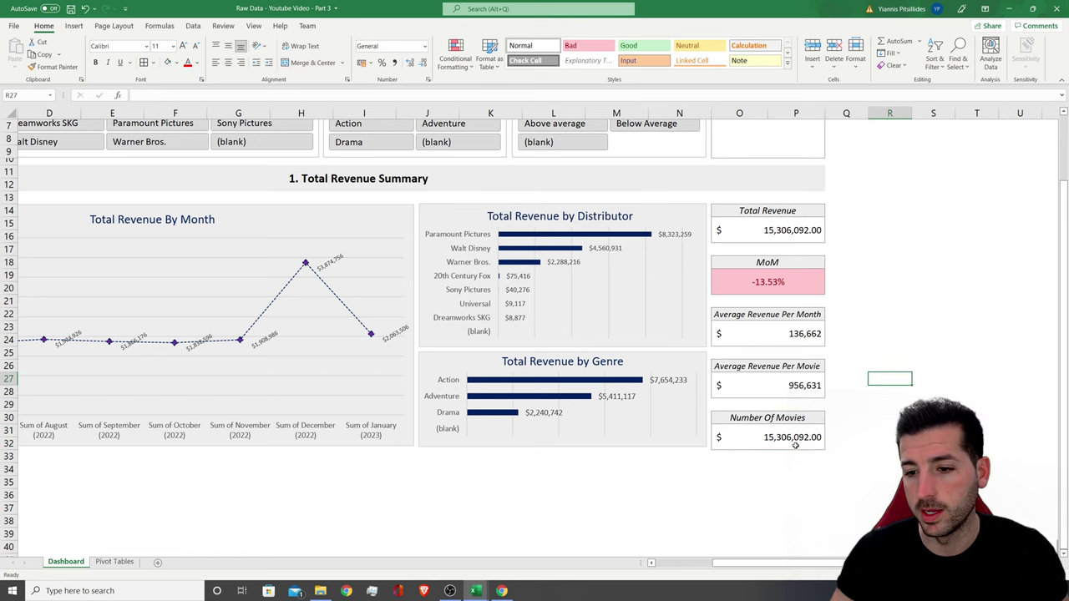
text(=)
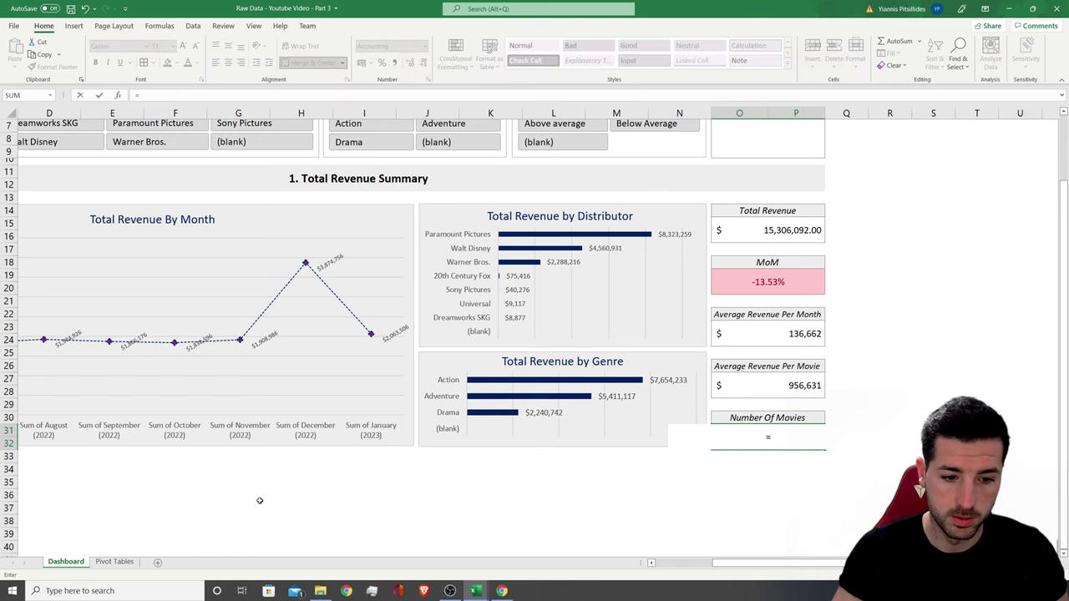
click(114, 561)
click(585, 150)
key(Return)
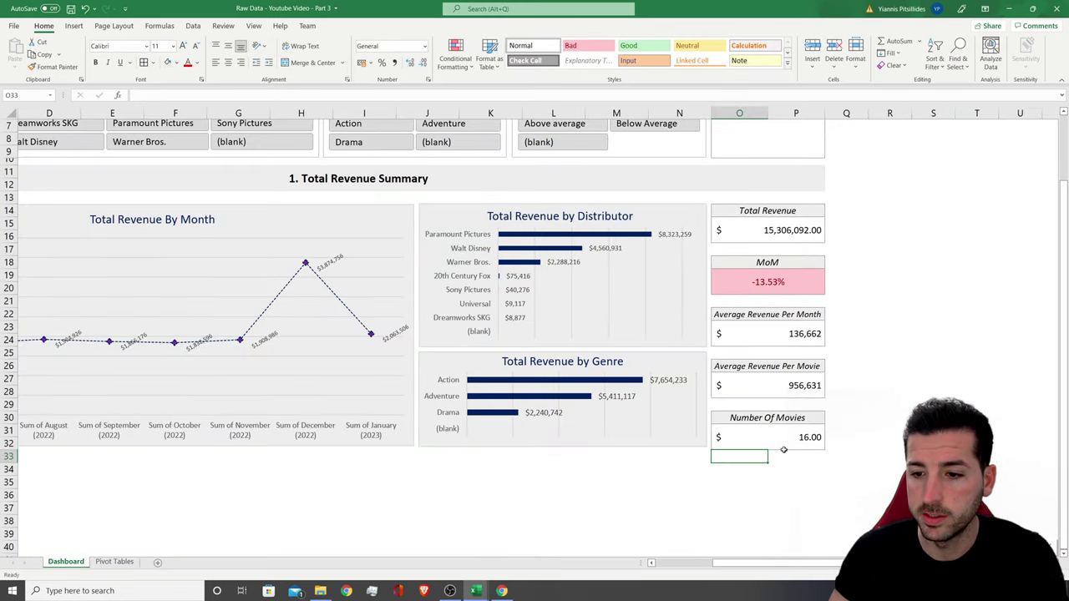
Format the Number Of Movies value in O31 as a General number without currency symbol or decimals
click(766, 436)
click(422, 63)
click(422, 63)
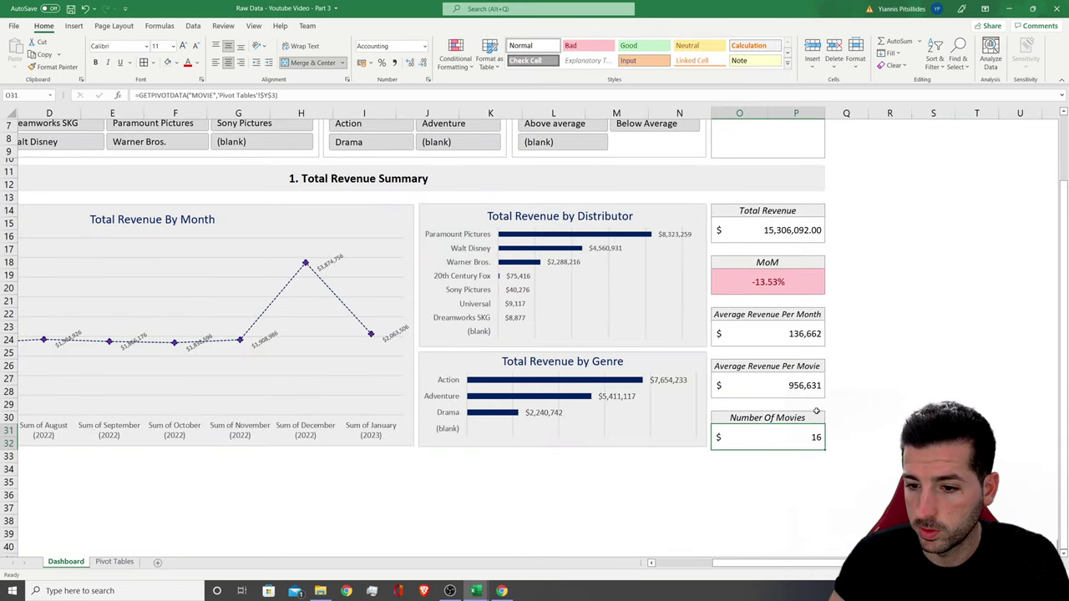
click(409, 65)
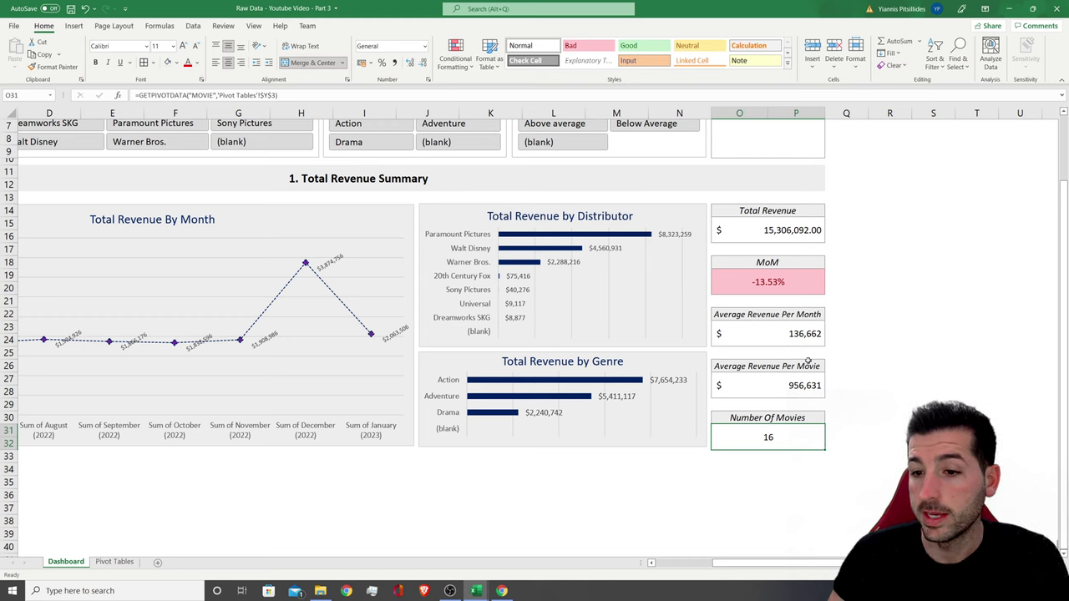
Format the Total Revenue value in O15 as dark green, bold, size 14 text with no decimals
click(783, 246)
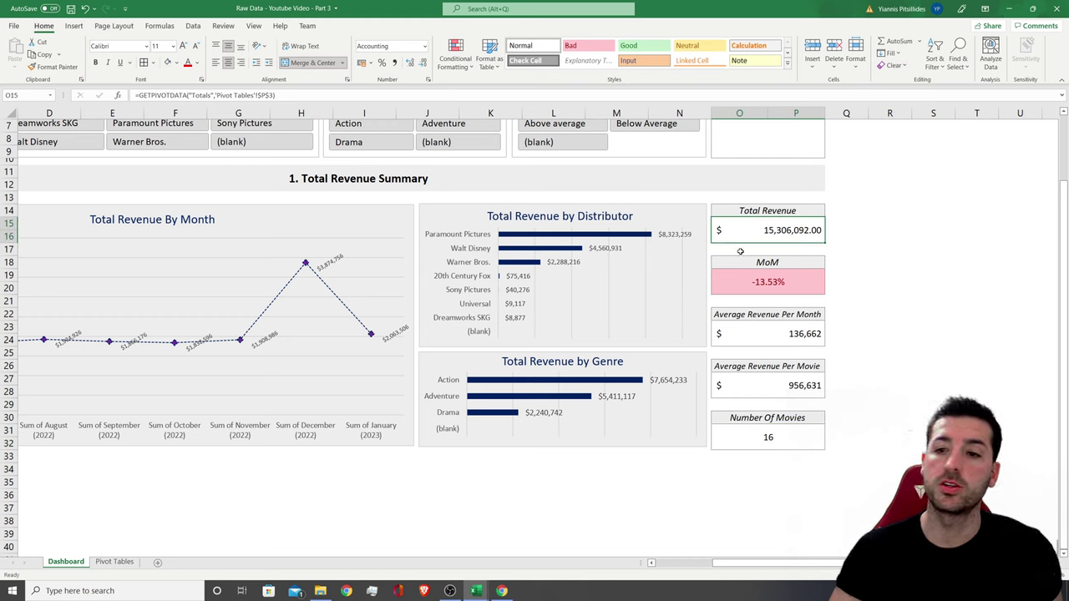
click(197, 63)
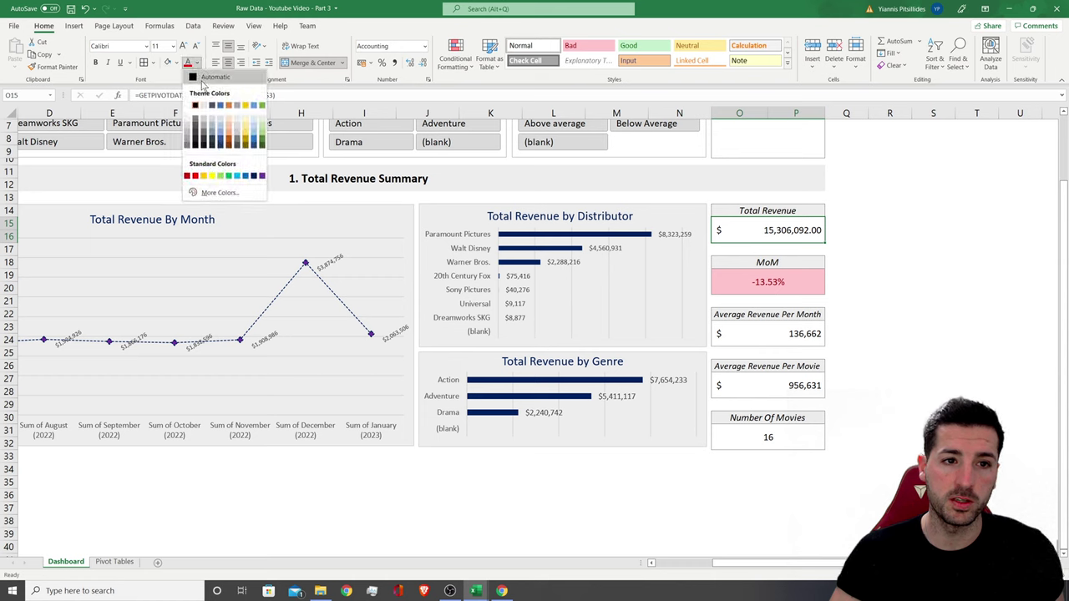
click(207, 78)
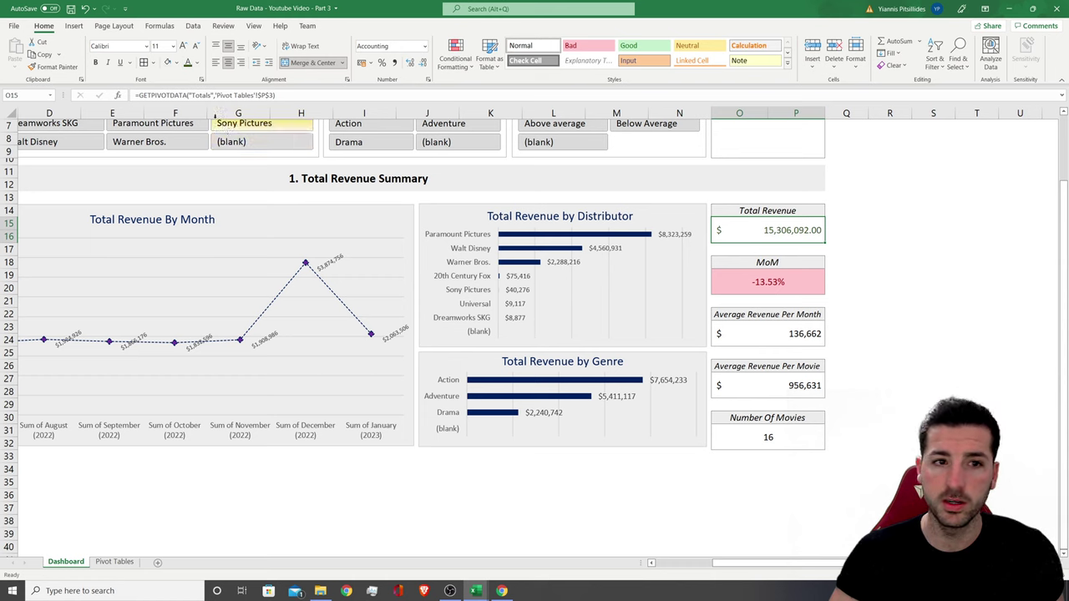
click(95, 63)
click(183, 46)
click(183, 46)
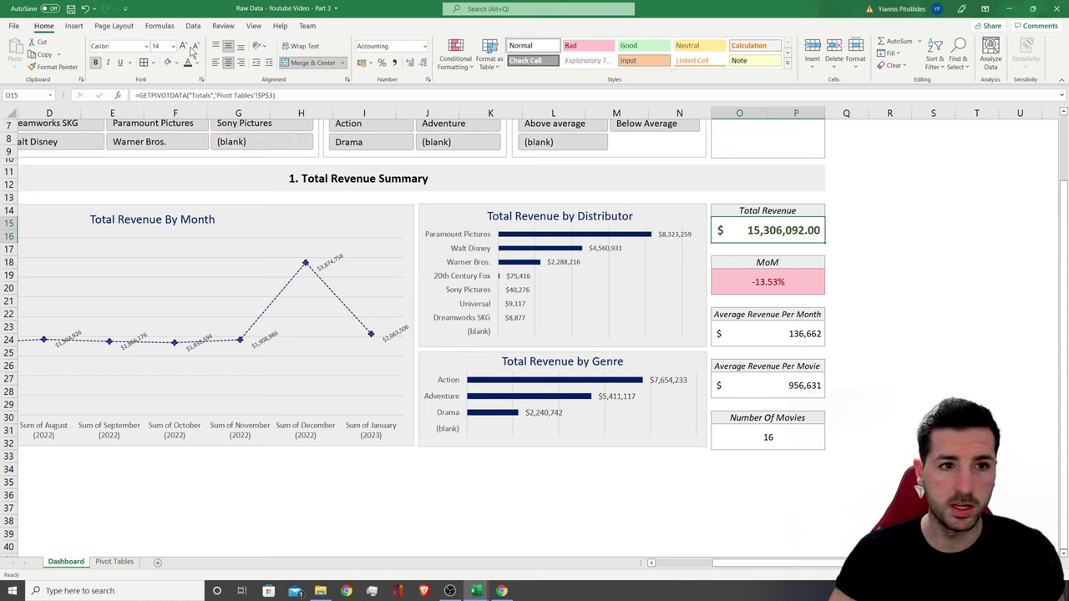
double_click(424, 65)
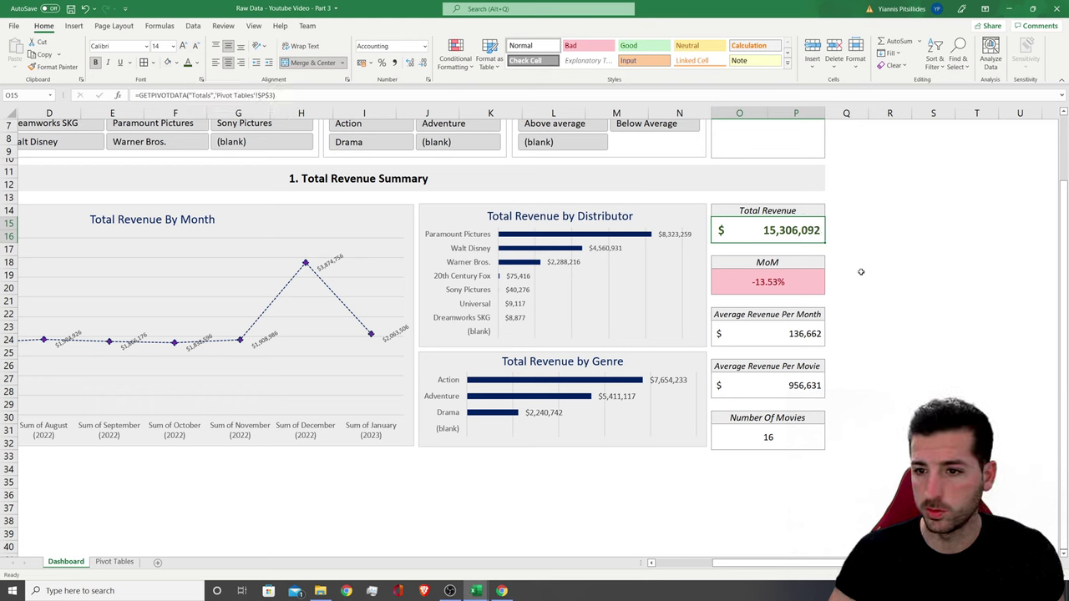
Copy the Total Revenue value's formatting to the Average Revenue Per Month and Average Revenue Per Movie values in O23 and O27
click(51, 67)
click(760, 337)
click(760, 336)
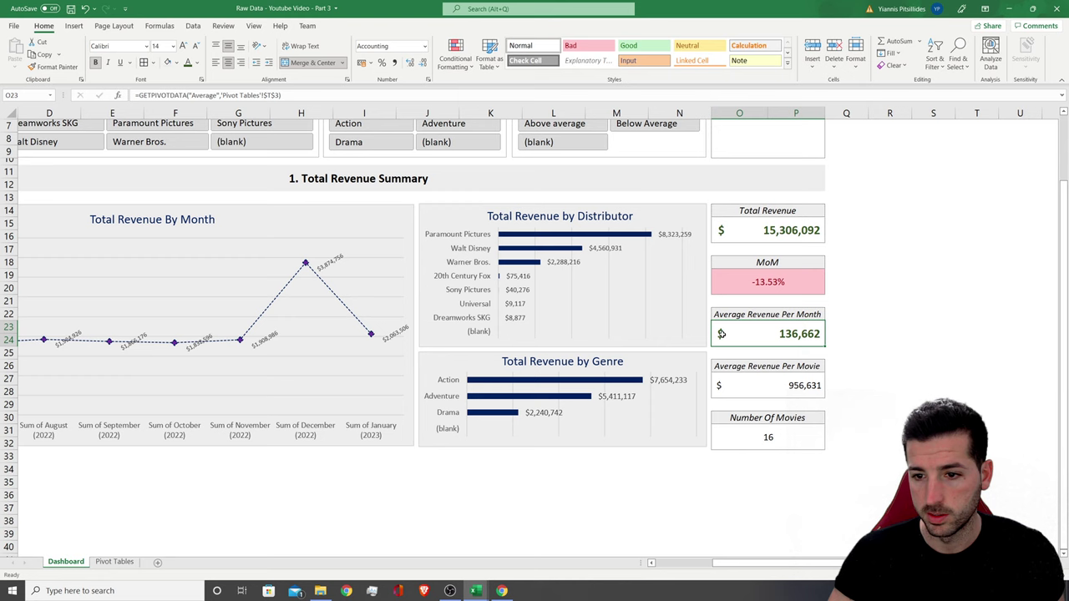
click(52, 67)
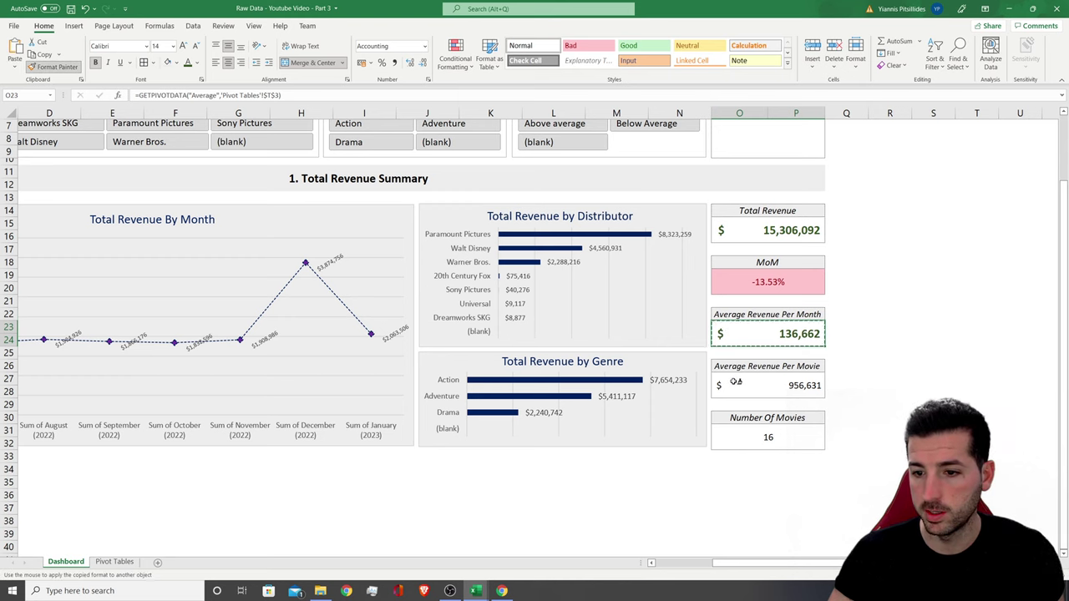
click(758, 383)
Make the Number Of Movies value in O31 bold and dark green with font size 16
click(803, 427)
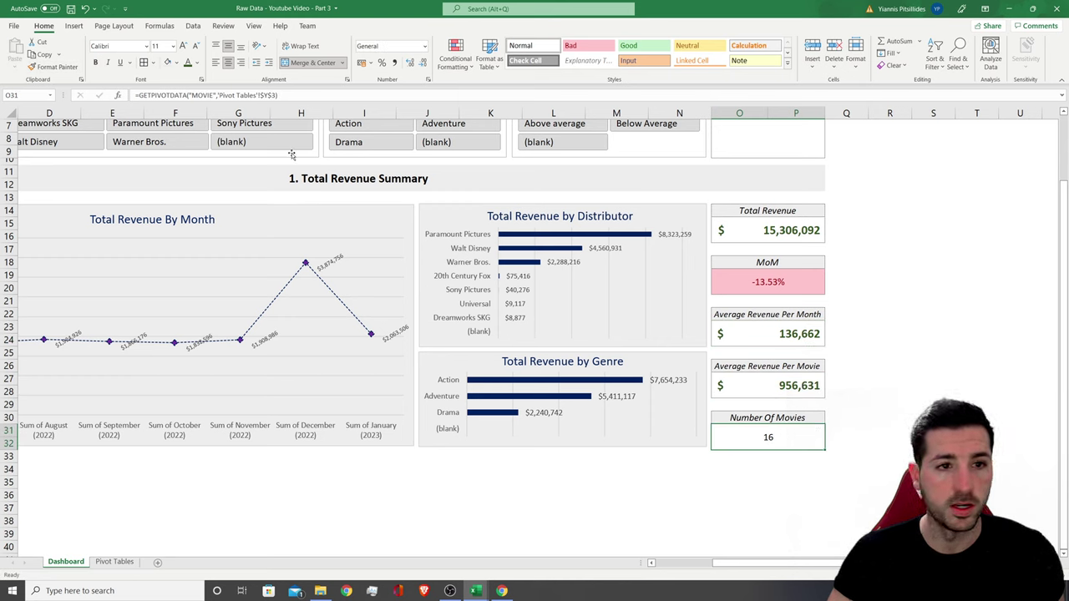
click(96, 64)
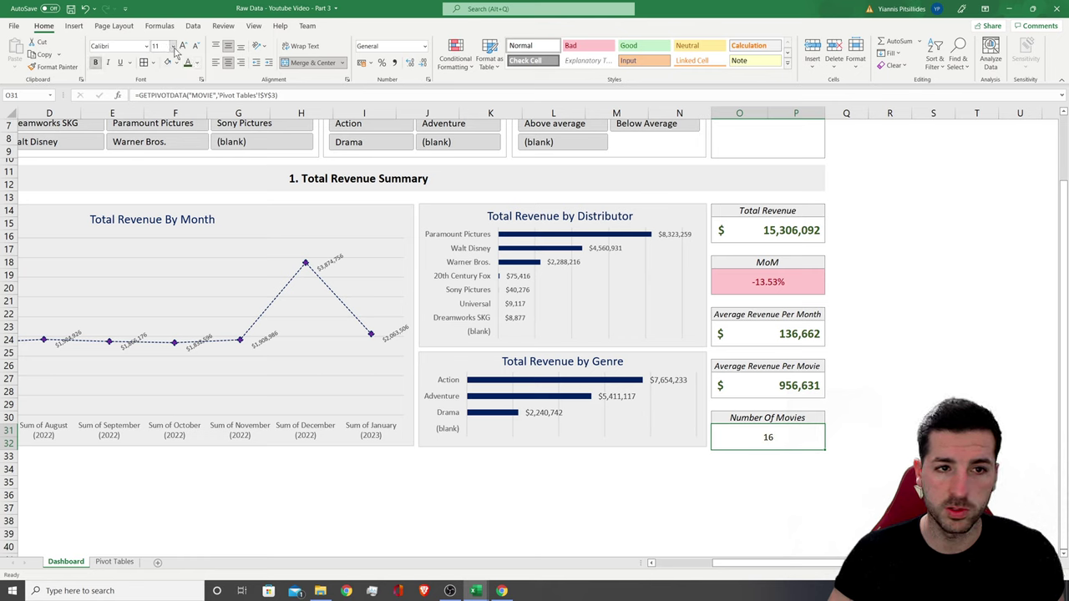
click(183, 46)
click(183, 46)
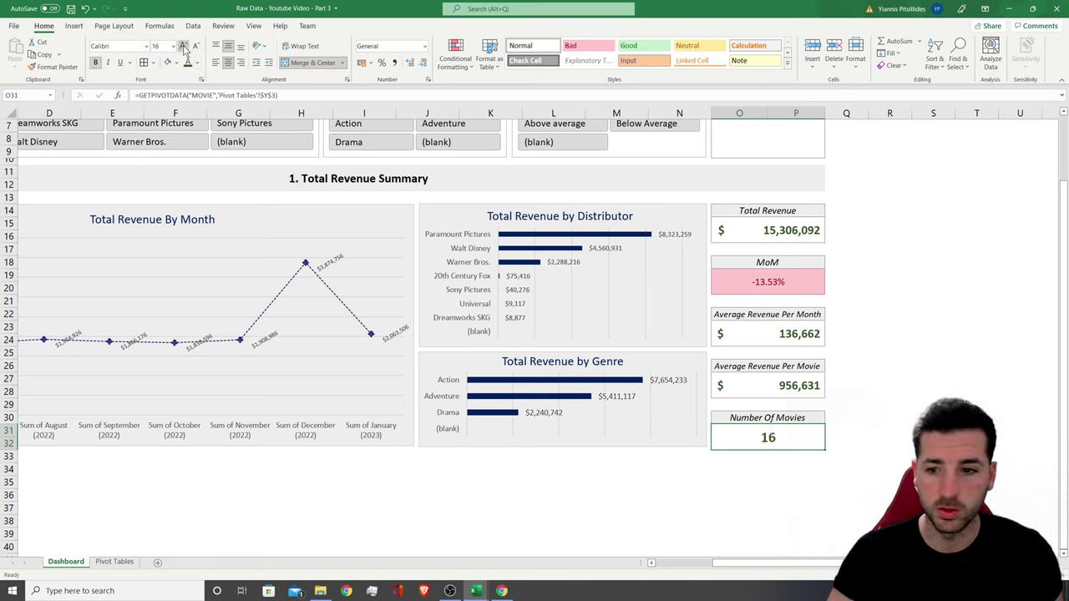
click(847, 373)
scroll(534, 334, left, 1)
click(802, 508)
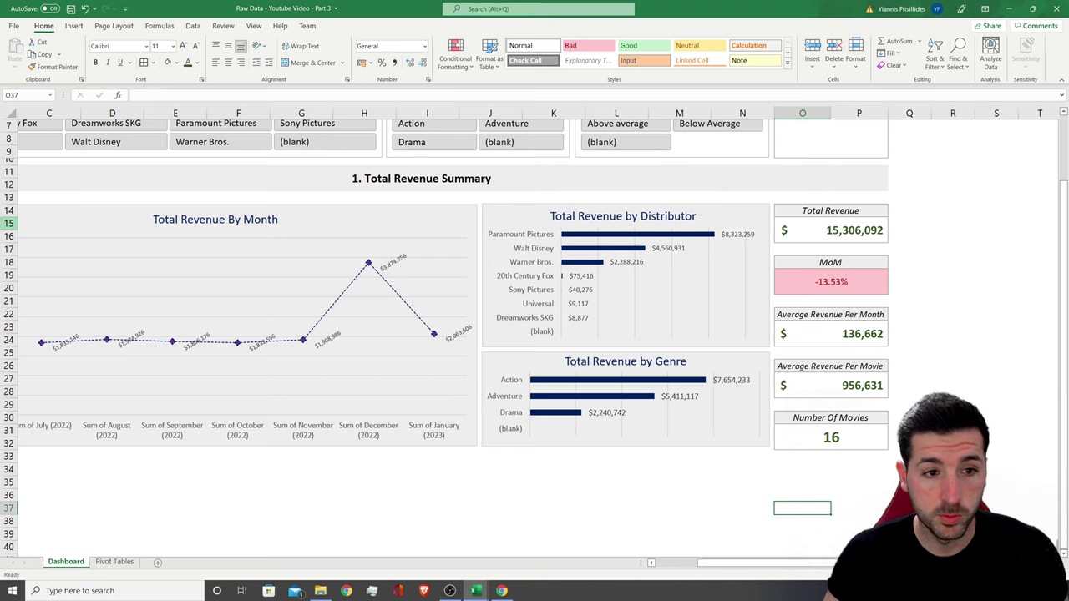
Reduce the heights of spacer rows 13 and 17 above the Total Revenue and MoM cards
drag(14, 205, 13, 198)
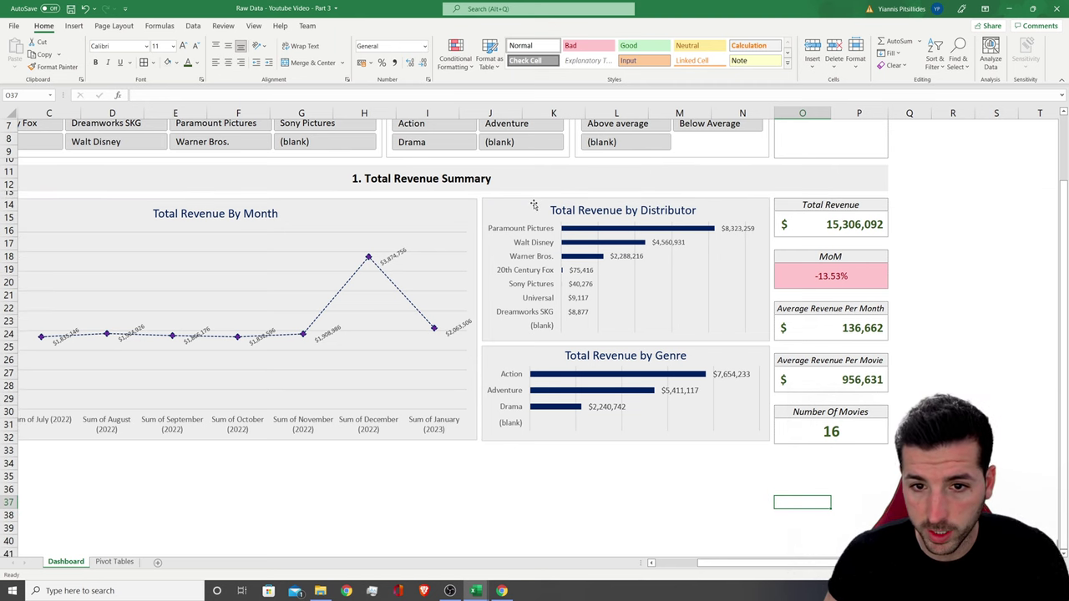
click(585, 202)
drag(626, 198, 623, 202)
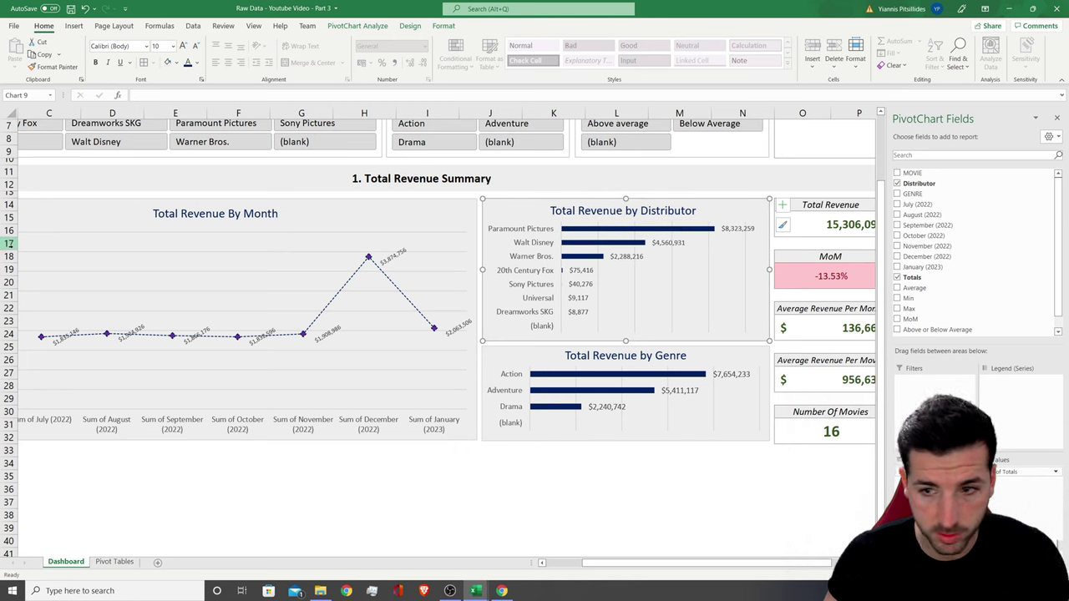
click(9, 242)
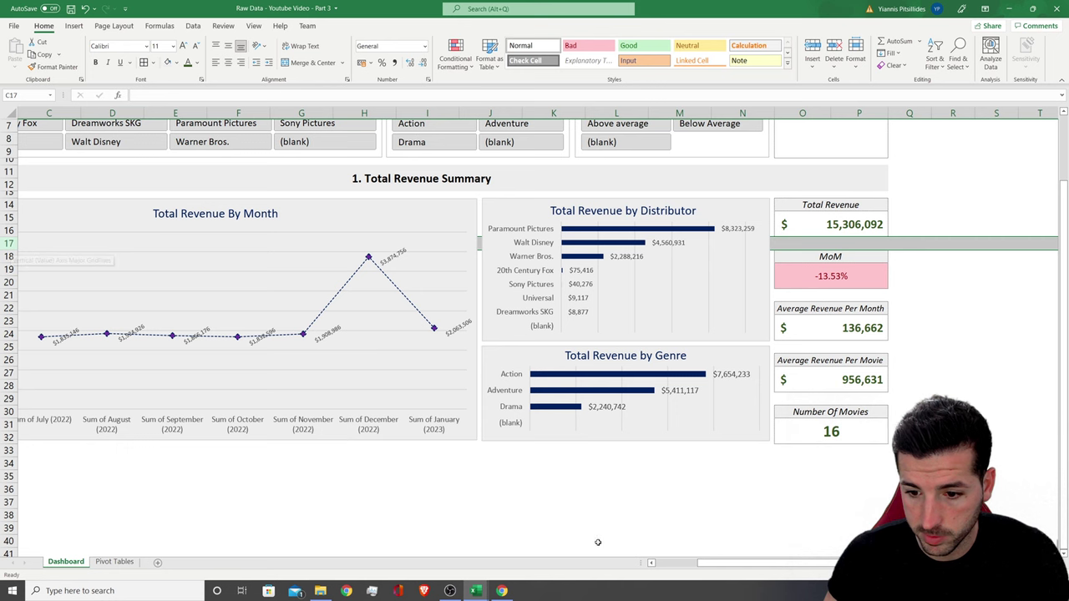
scroll(596, 539, left, 3)
drag(16, 250, 15, 242)
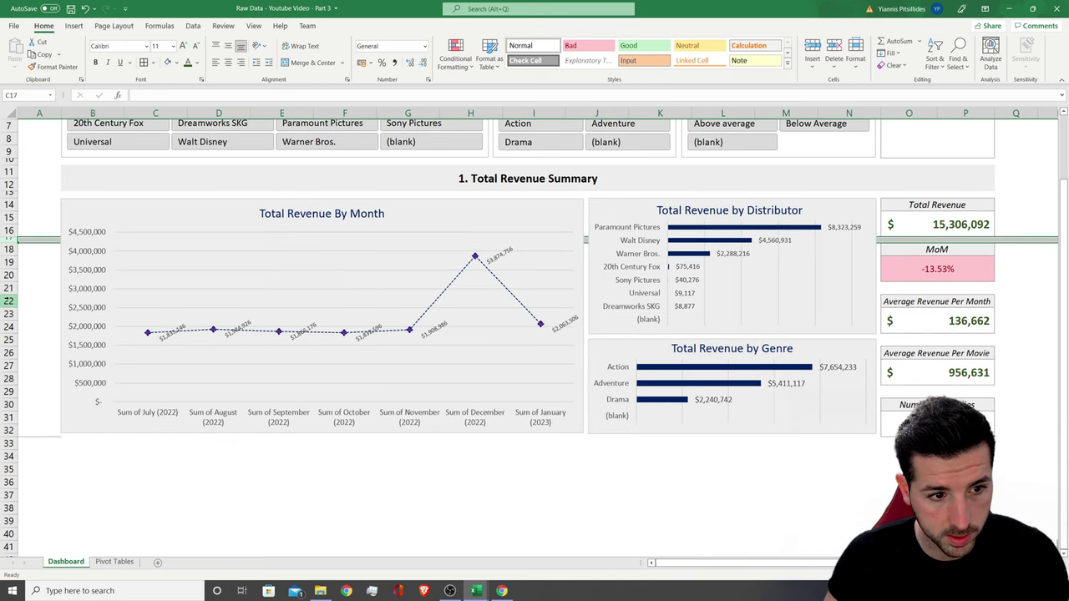
Reduce the heights of spacer rows 21, 25 and 29 between the remaining summary cards
click(10, 288)
drag(9, 293, 10, 285)
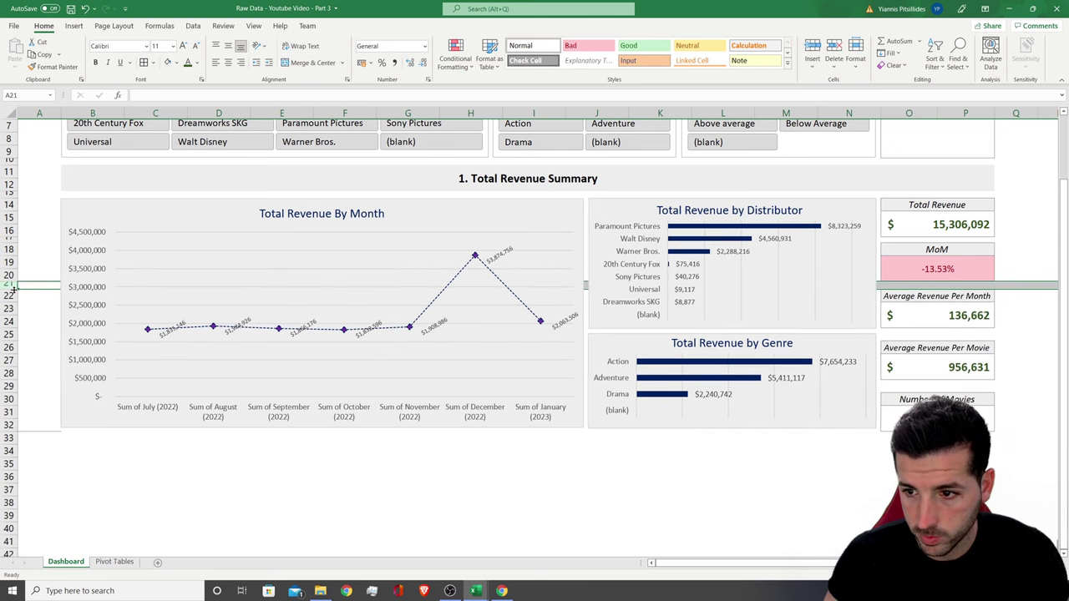
click(9, 335)
drag(9, 338, 15, 332)
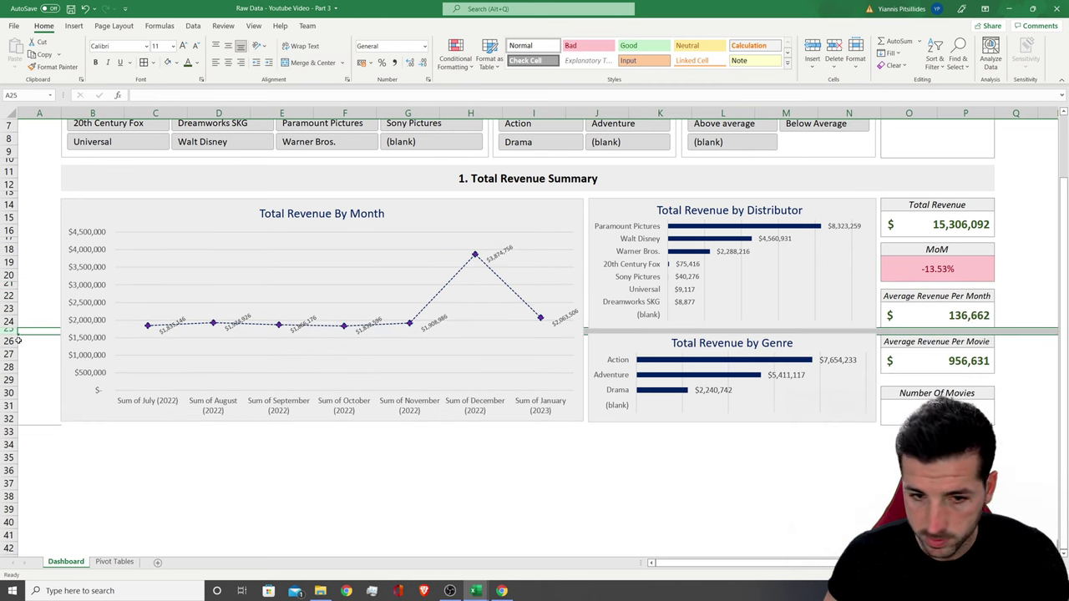
click(8, 381)
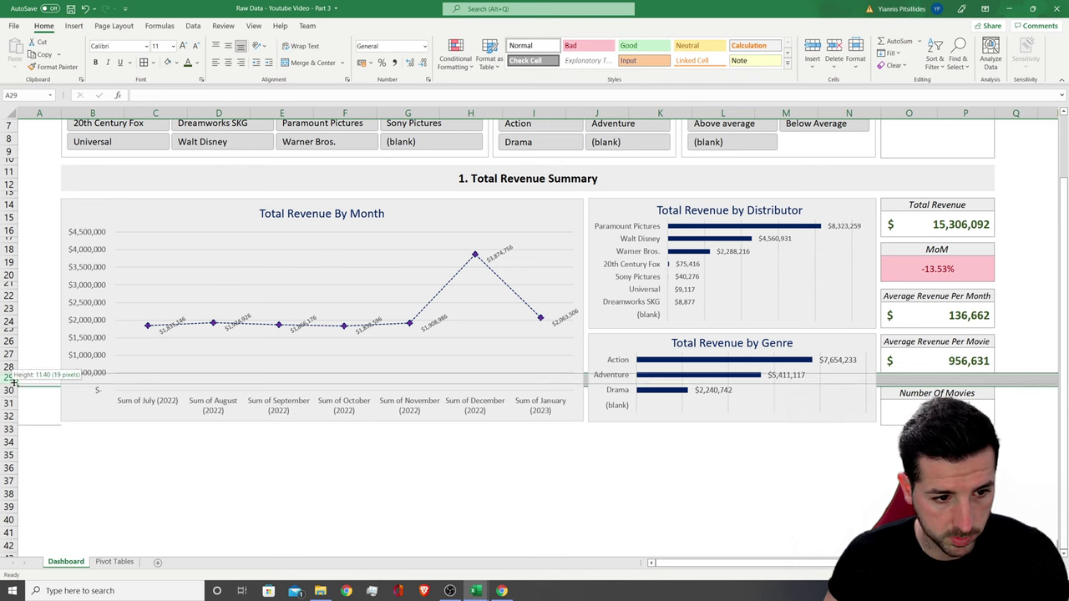
drag(12, 387, 15, 380)
click(785, 466)
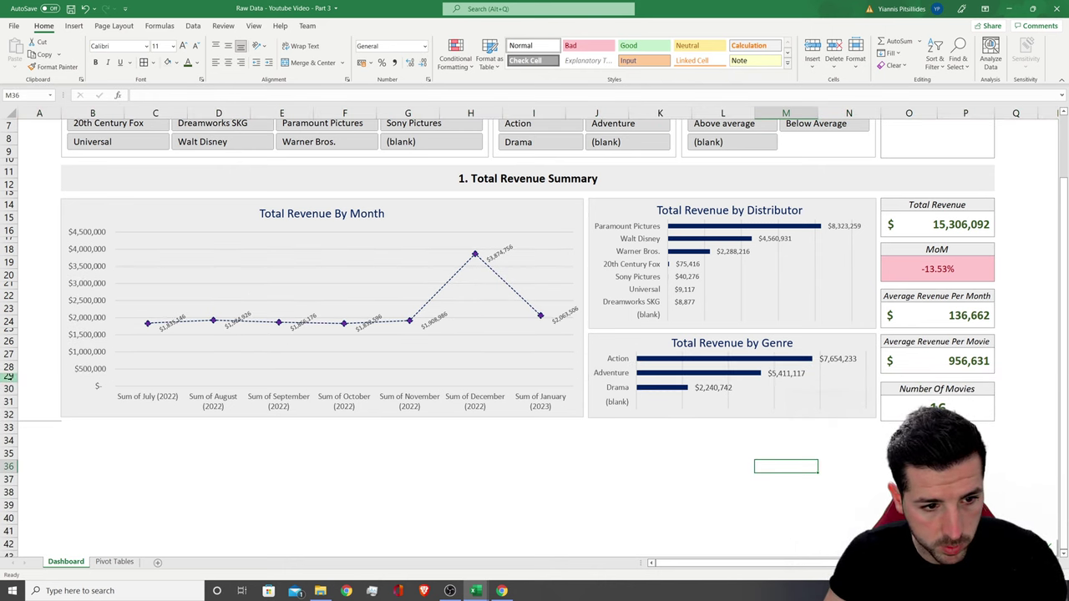
click(8, 378)
drag(15, 383, 20, 380)
Extend the Total Revenue by Genre and Total Revenue By Month charts down to the bottom of row 32, level with the last card
click(622, 345)
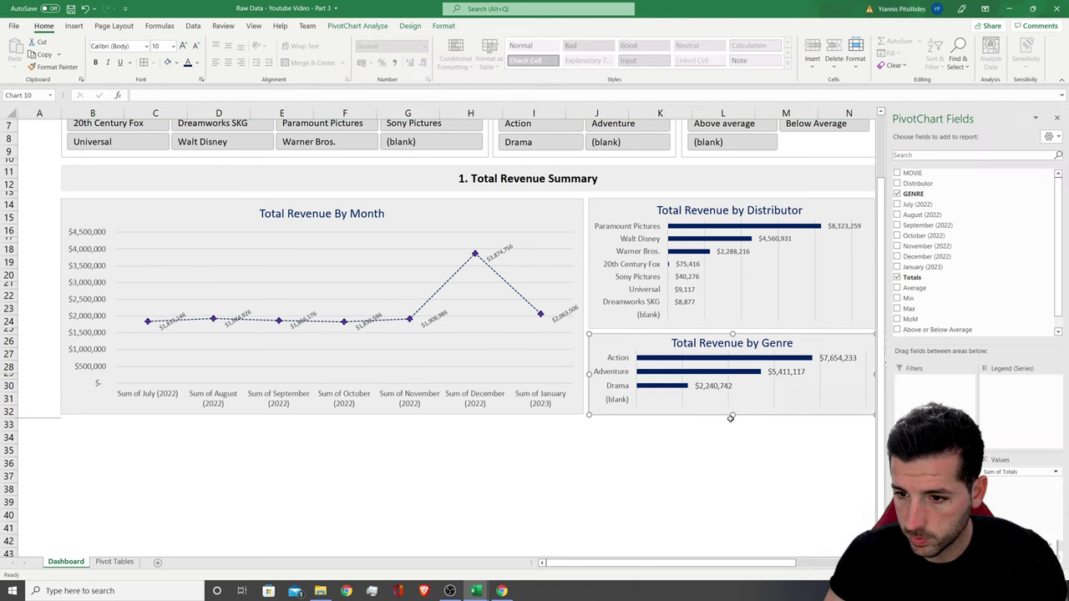
click(1056, 119)
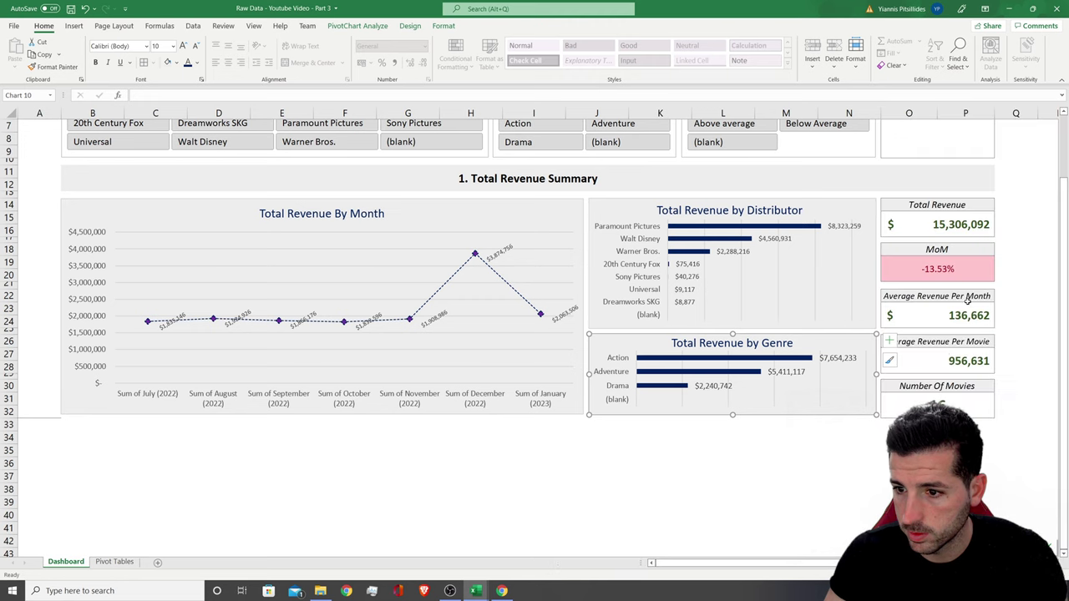
drag(732, 414, 876, 417)
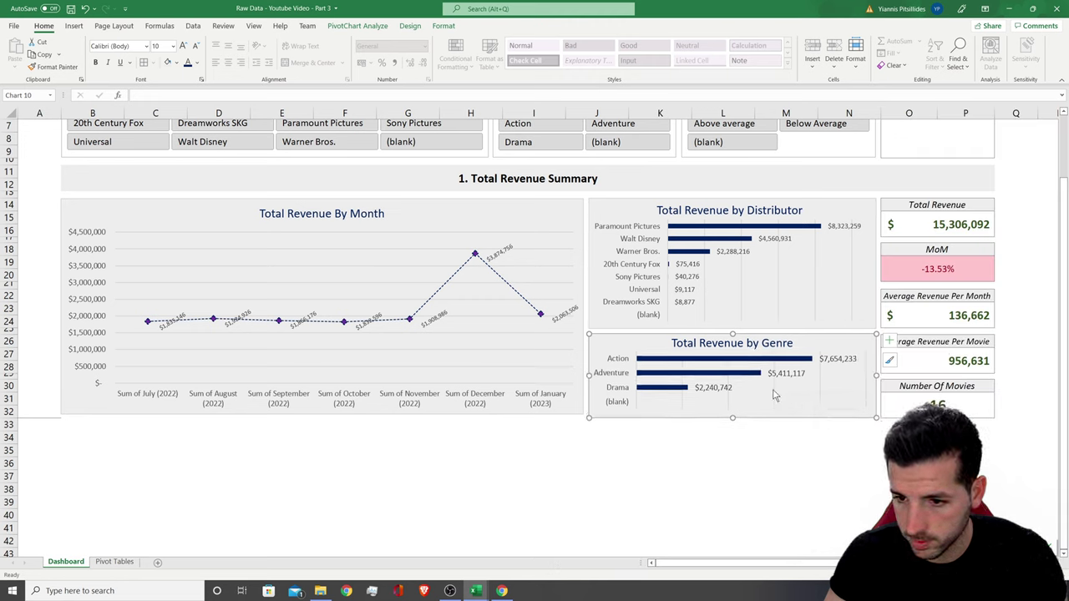
click(419, 203)
drag(322, 414, 342, 419)
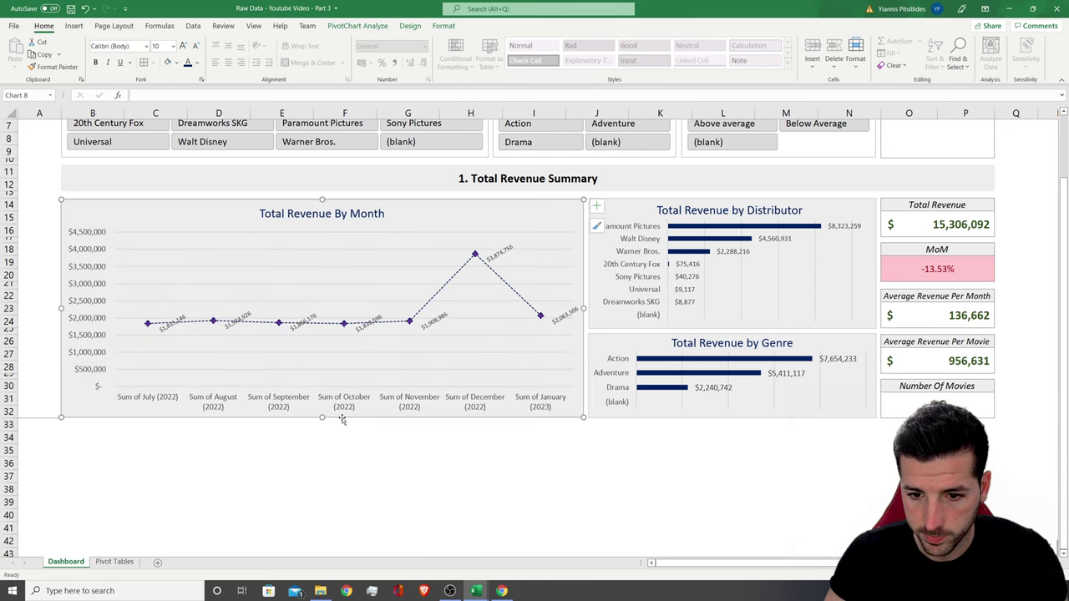
click(731, 455)
Check the charts and cards by filtering the distributor to Dreamworks SKG, Paramount Pictures, Sony Pictures, 20th Century Fox, Universal and Warner Bros. in turn
scroll(732, 456, up, 2)
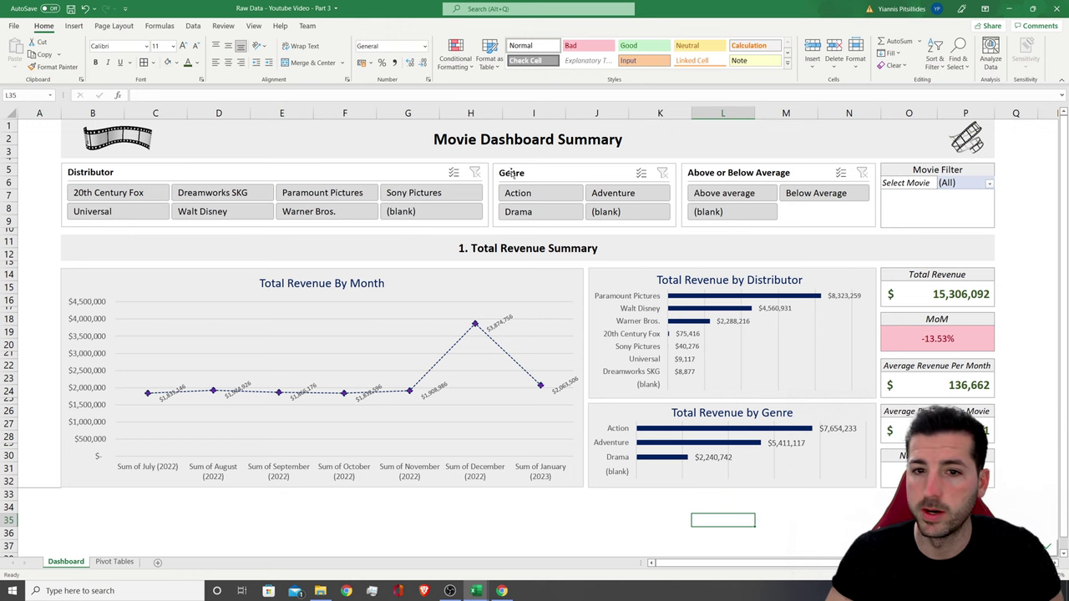
click(240, 197)
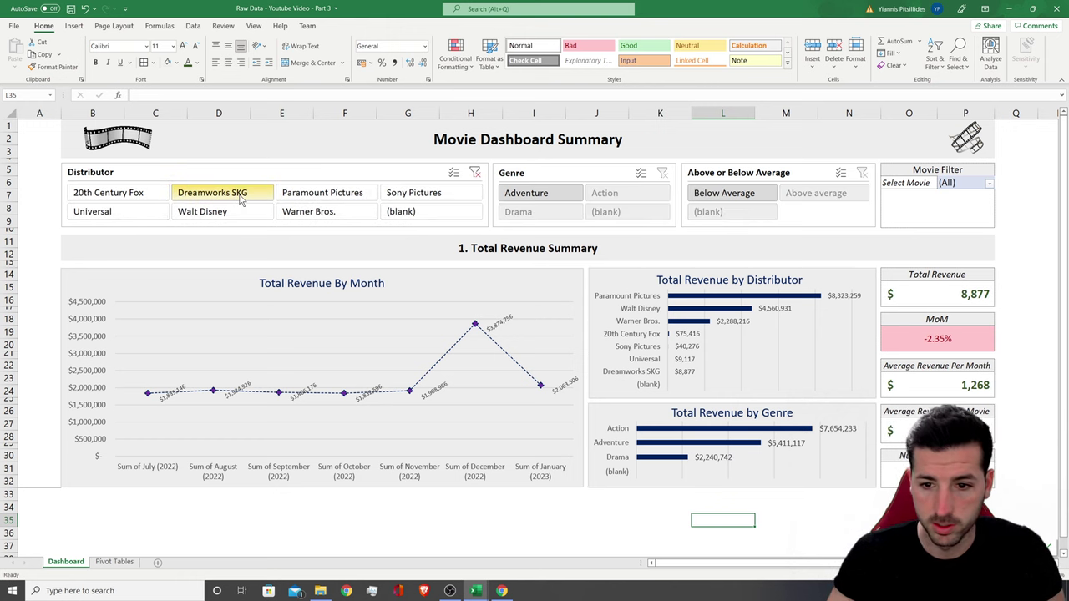
click(282, 197)
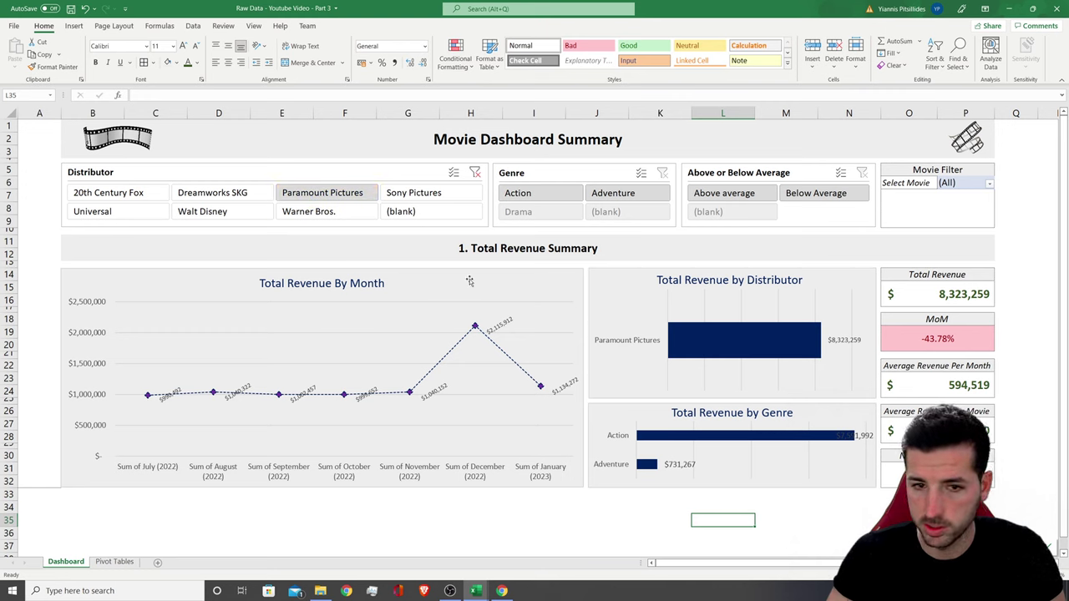
click(410, 196)
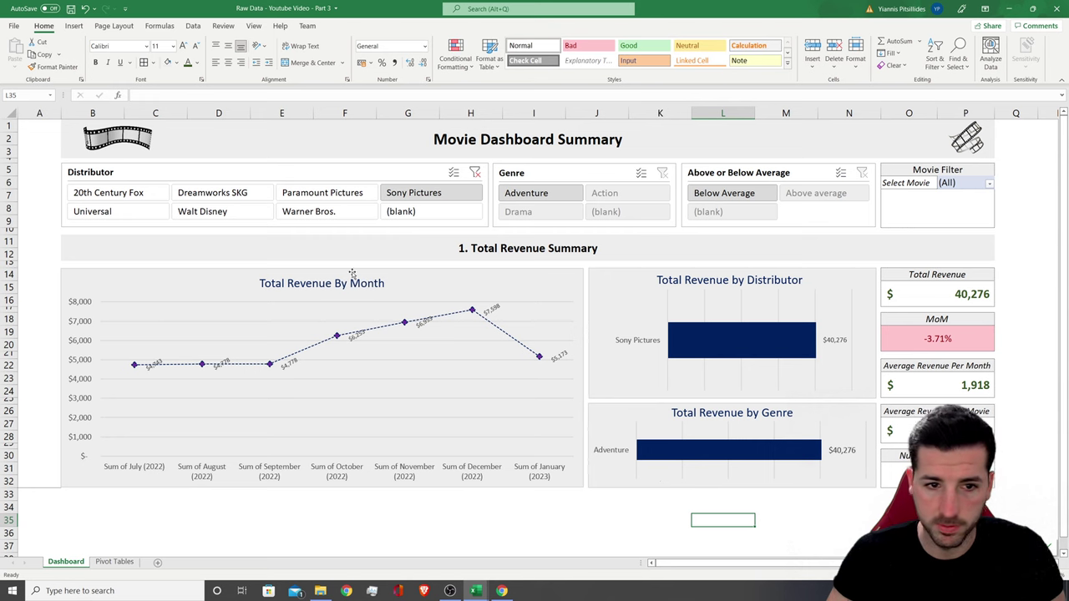
click(129, 199)
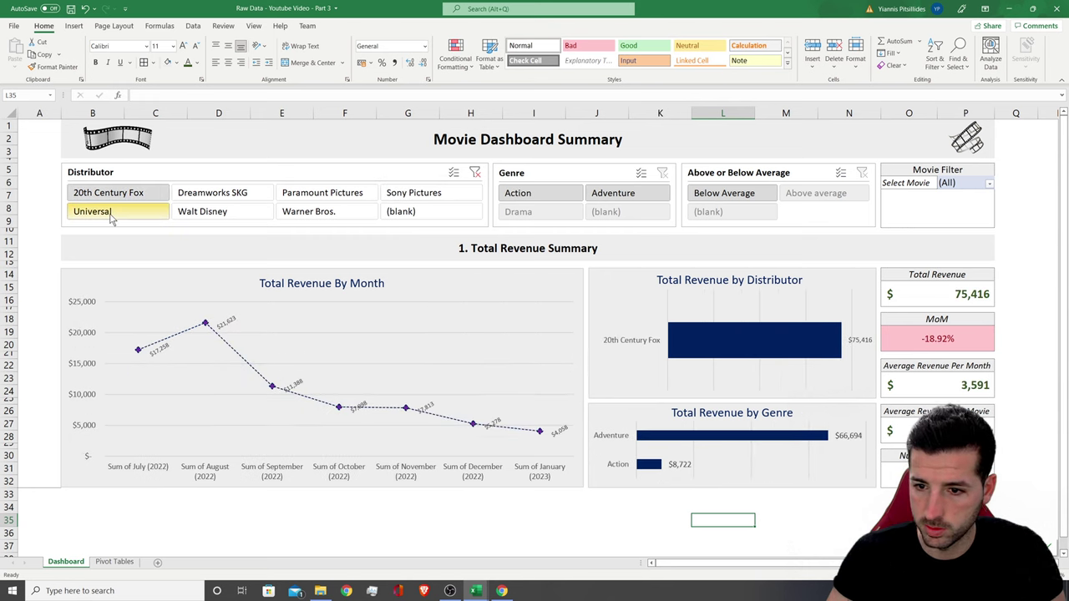
click(110, 215)
click(307, 216)
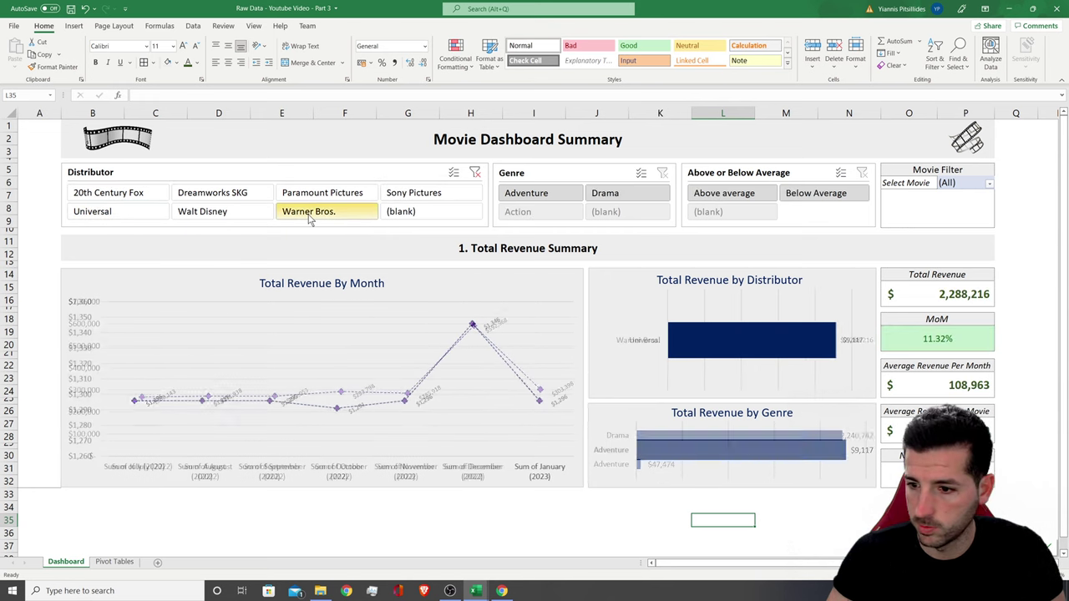
click(949, 343)
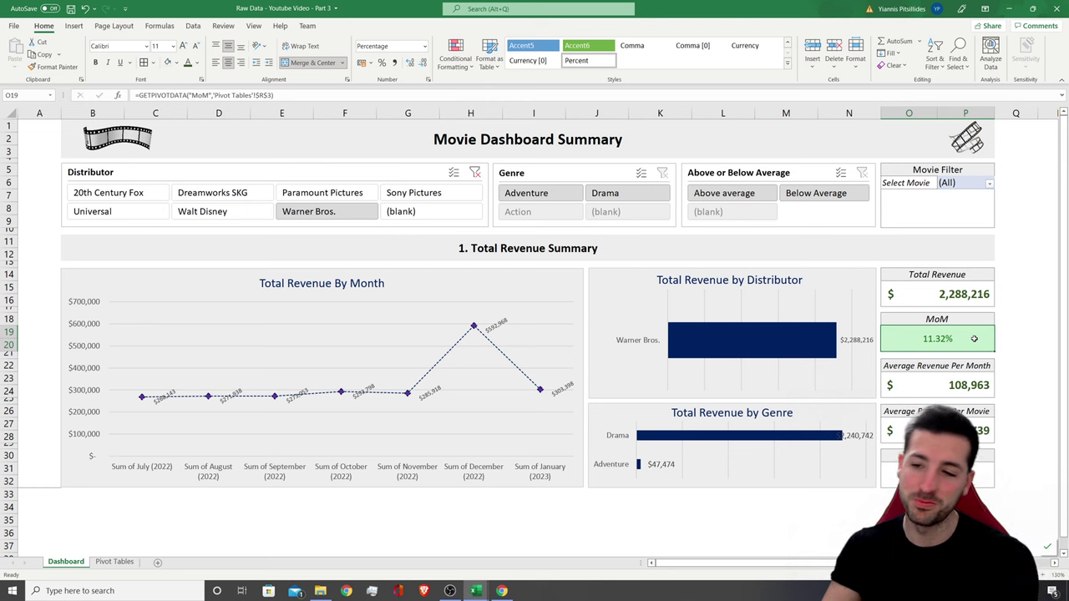
Clear the Distributor slicer's filter so that all distributors are included again
click(474, 173)
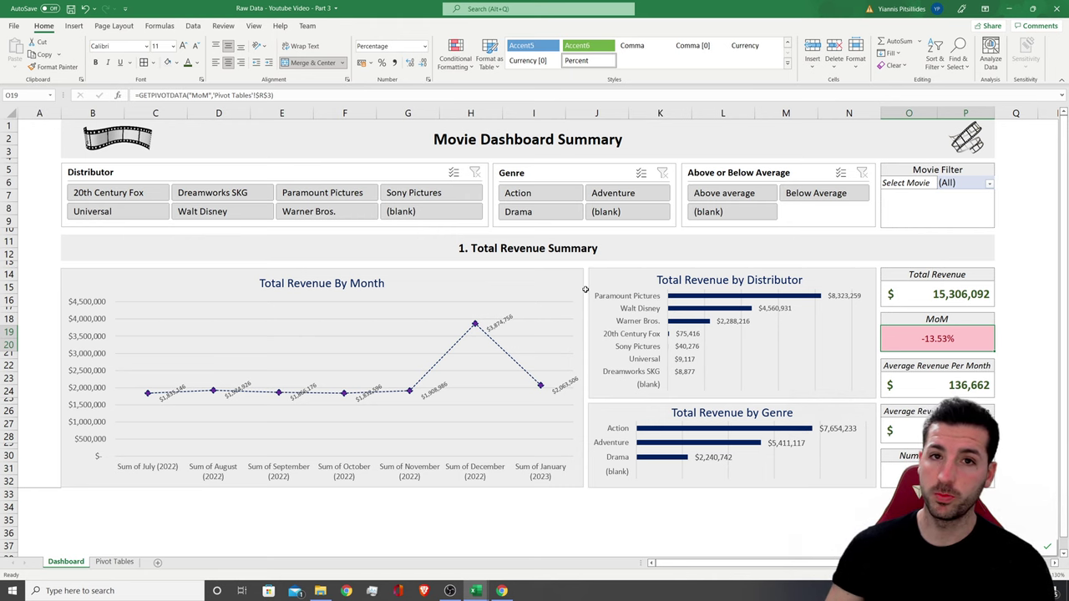
Examine the Average Revenue Summary and Movie Summary sections in the Raw Data Pivots - Part 2 workbook and return to the Part 3 workbook
scroll(585, 290, down, 1)
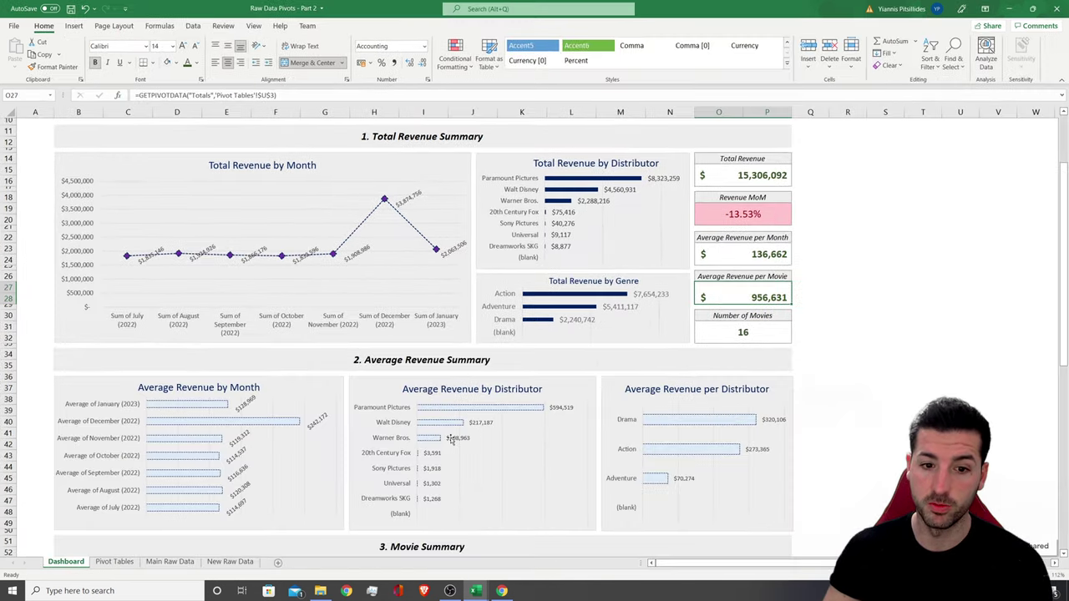
scroll(615, 401, down, 2)
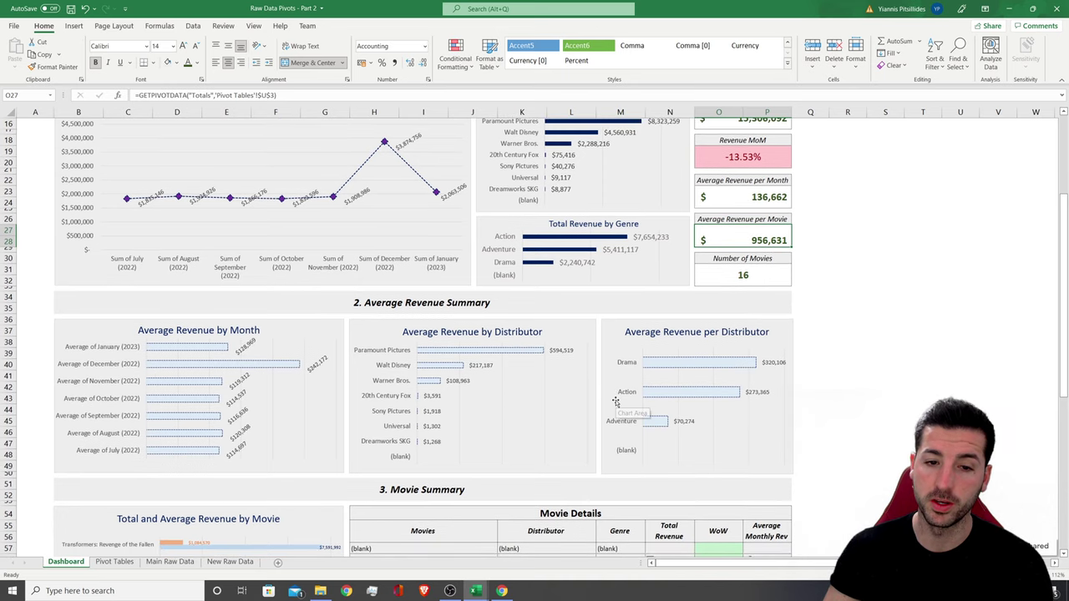
scroll(623, 402, down, 4)
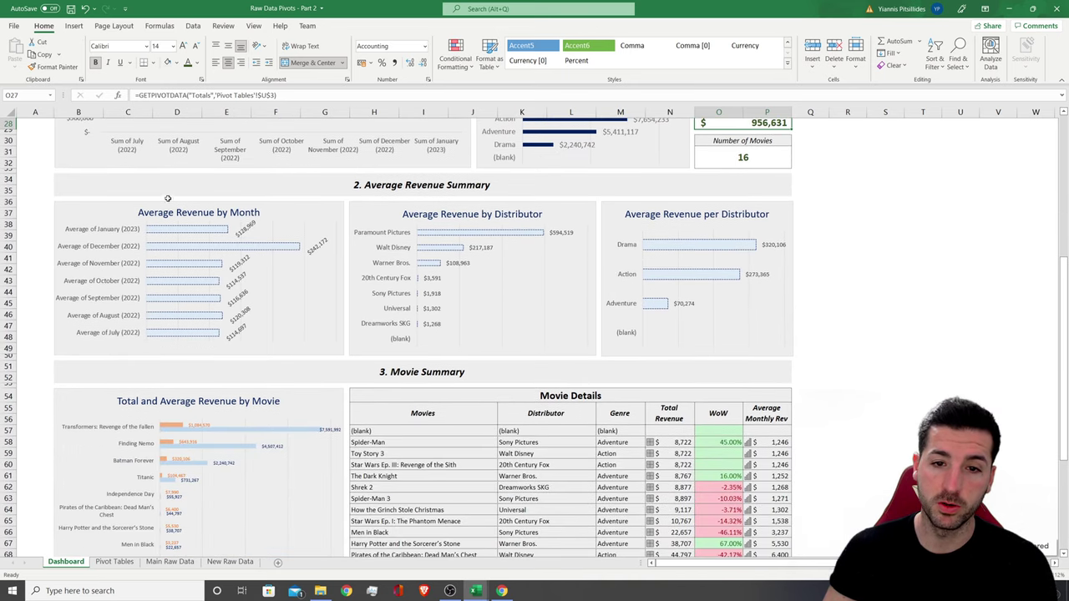
drag(343, 184, 345, 530)
scroll(931, 321, down, 5)
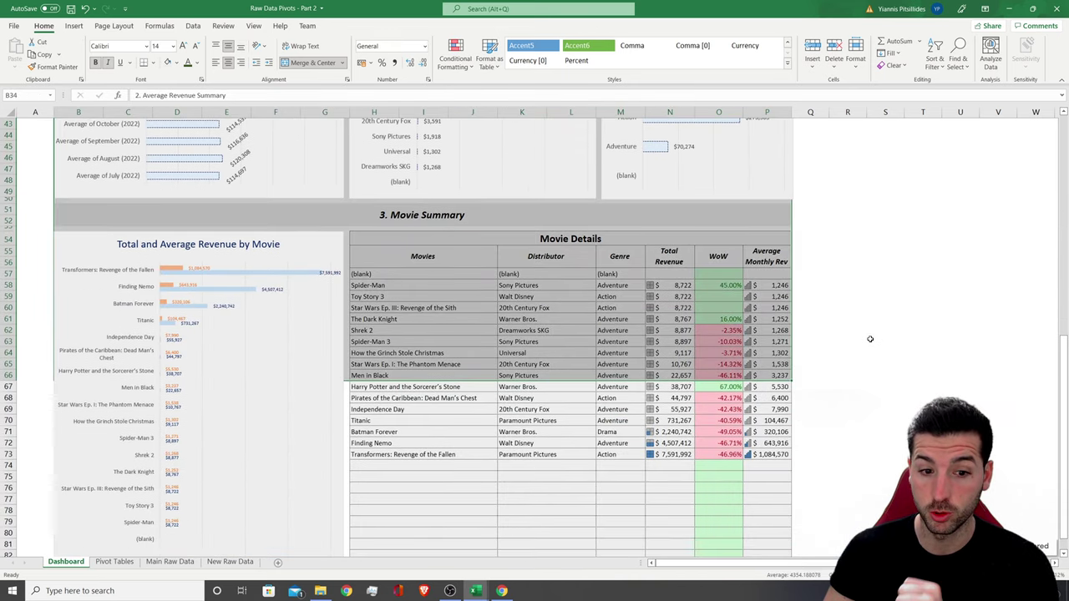
scroll(869, 339, down, 4)
scroll(869, 339, up, 13)
scroll(869, 339, up, 2)
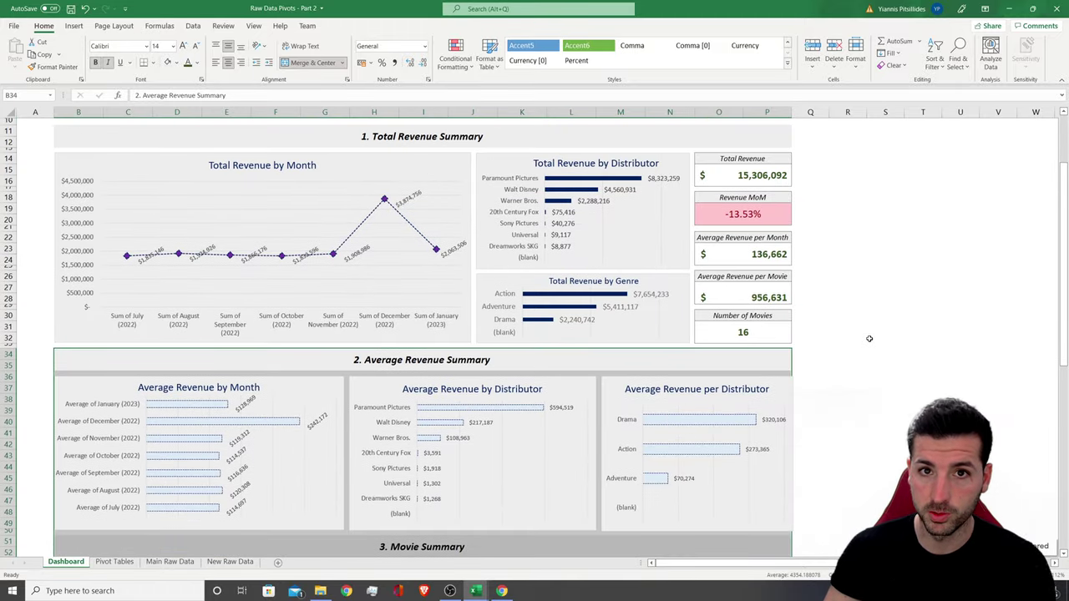
scroll(869, 339, up, 4)
click(823, 317)
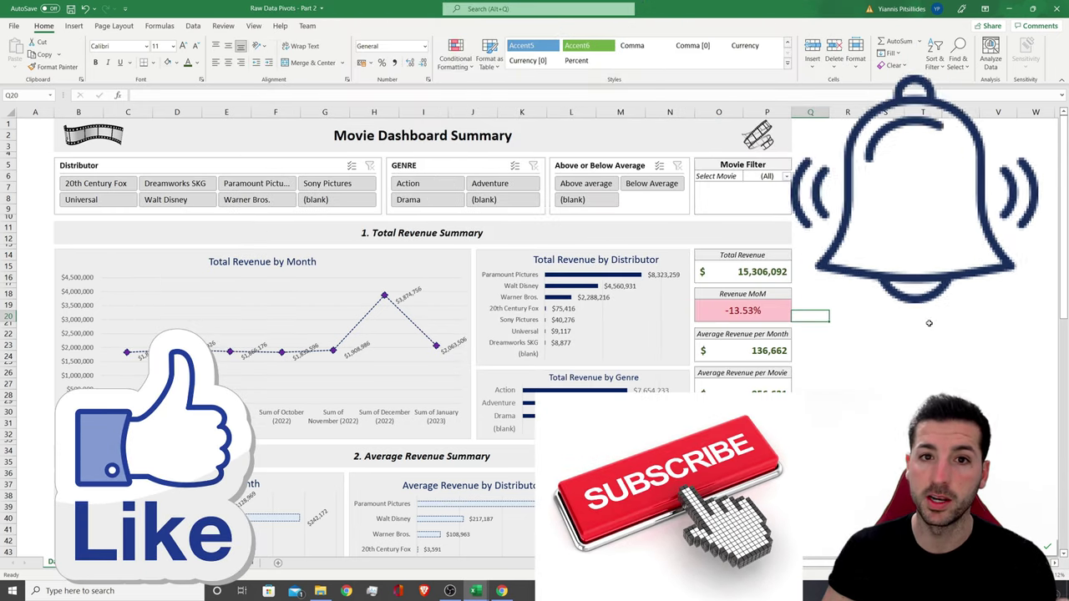
scroll(916, 321, down, 8)
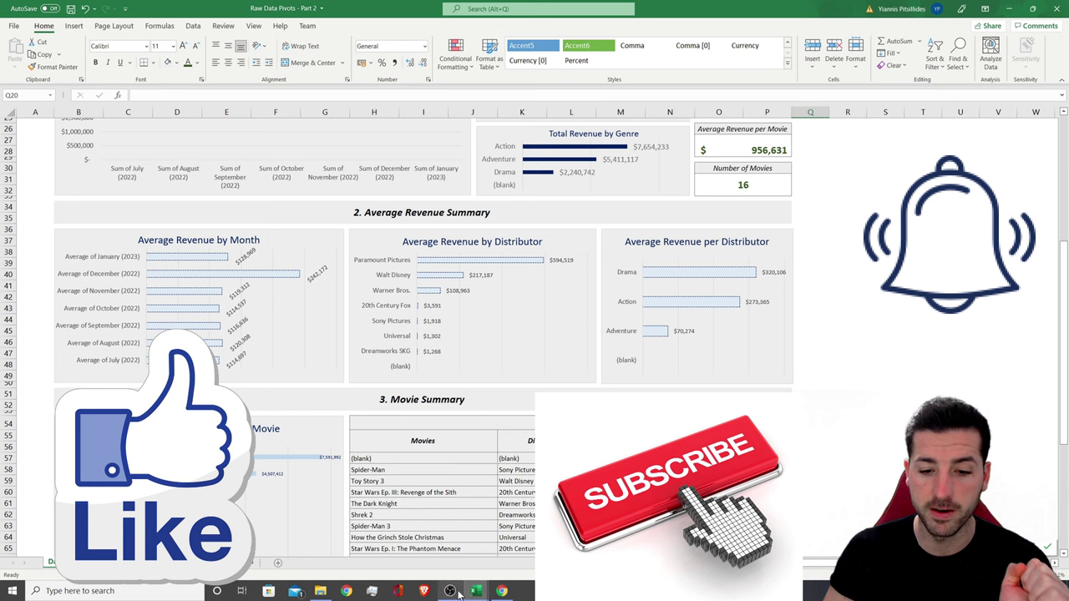
mouse_move(475, 591)
click(508, 542)
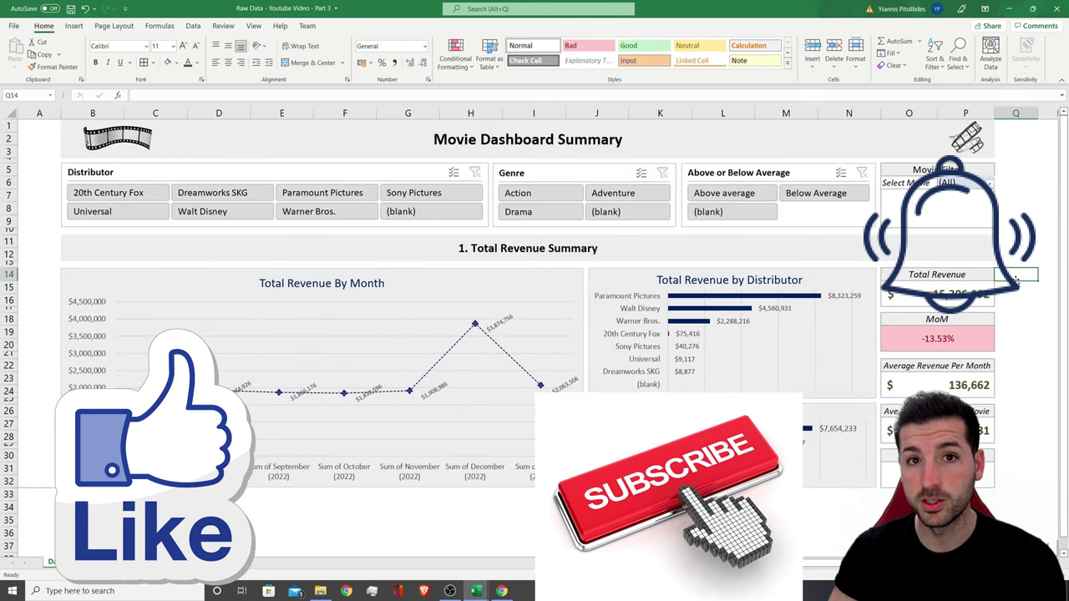